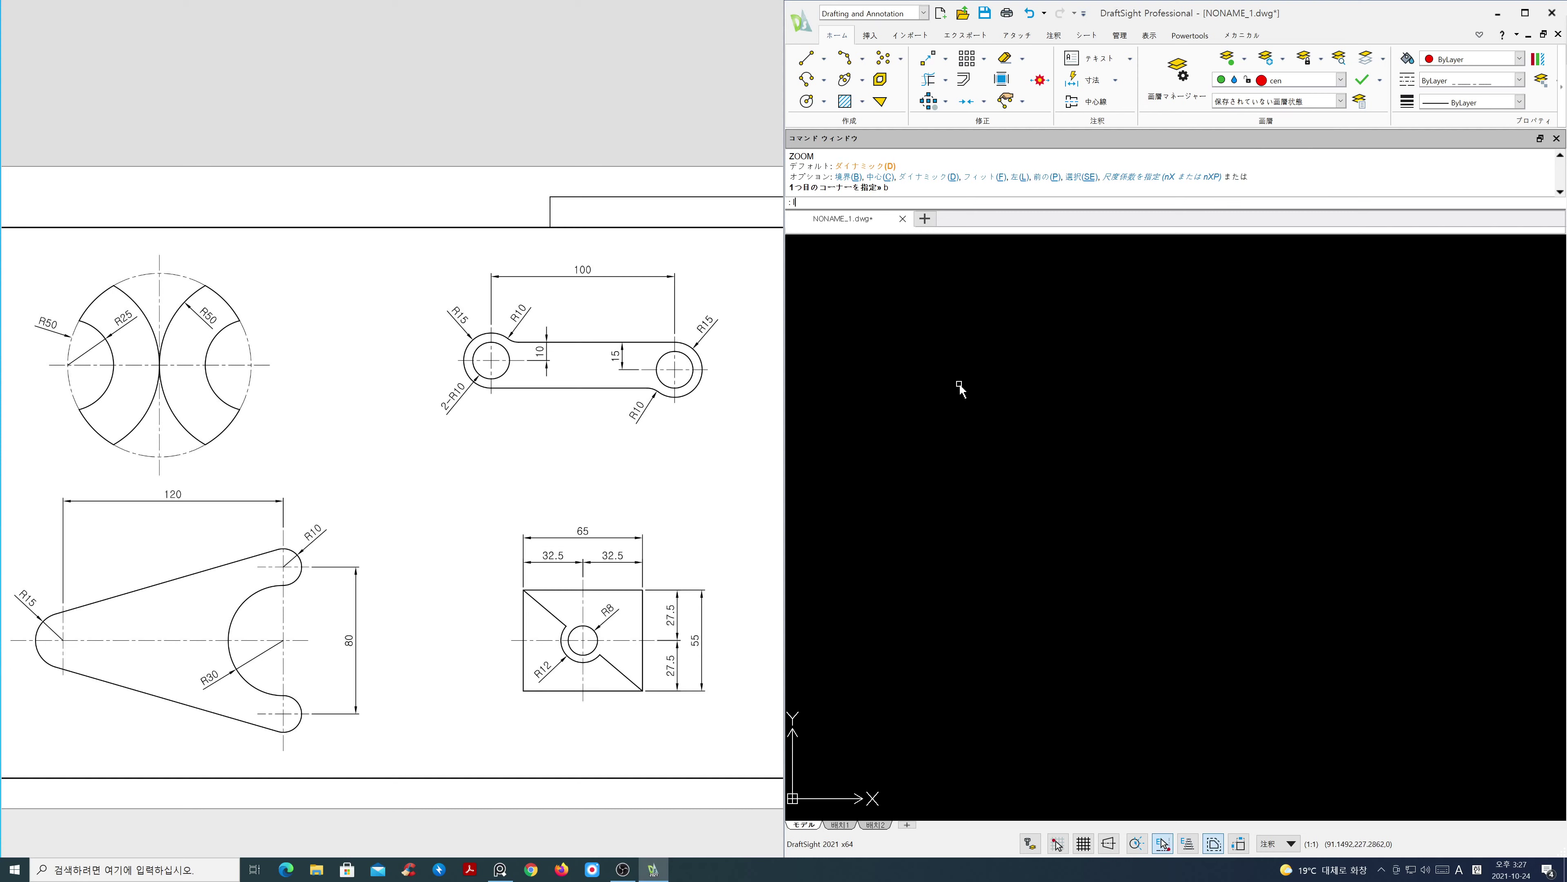
Draw crossing horizontal and vertical centre lines with ortho on, about 130 mm and 140 mm long
text(l)
key(Return)
click(879, 382)
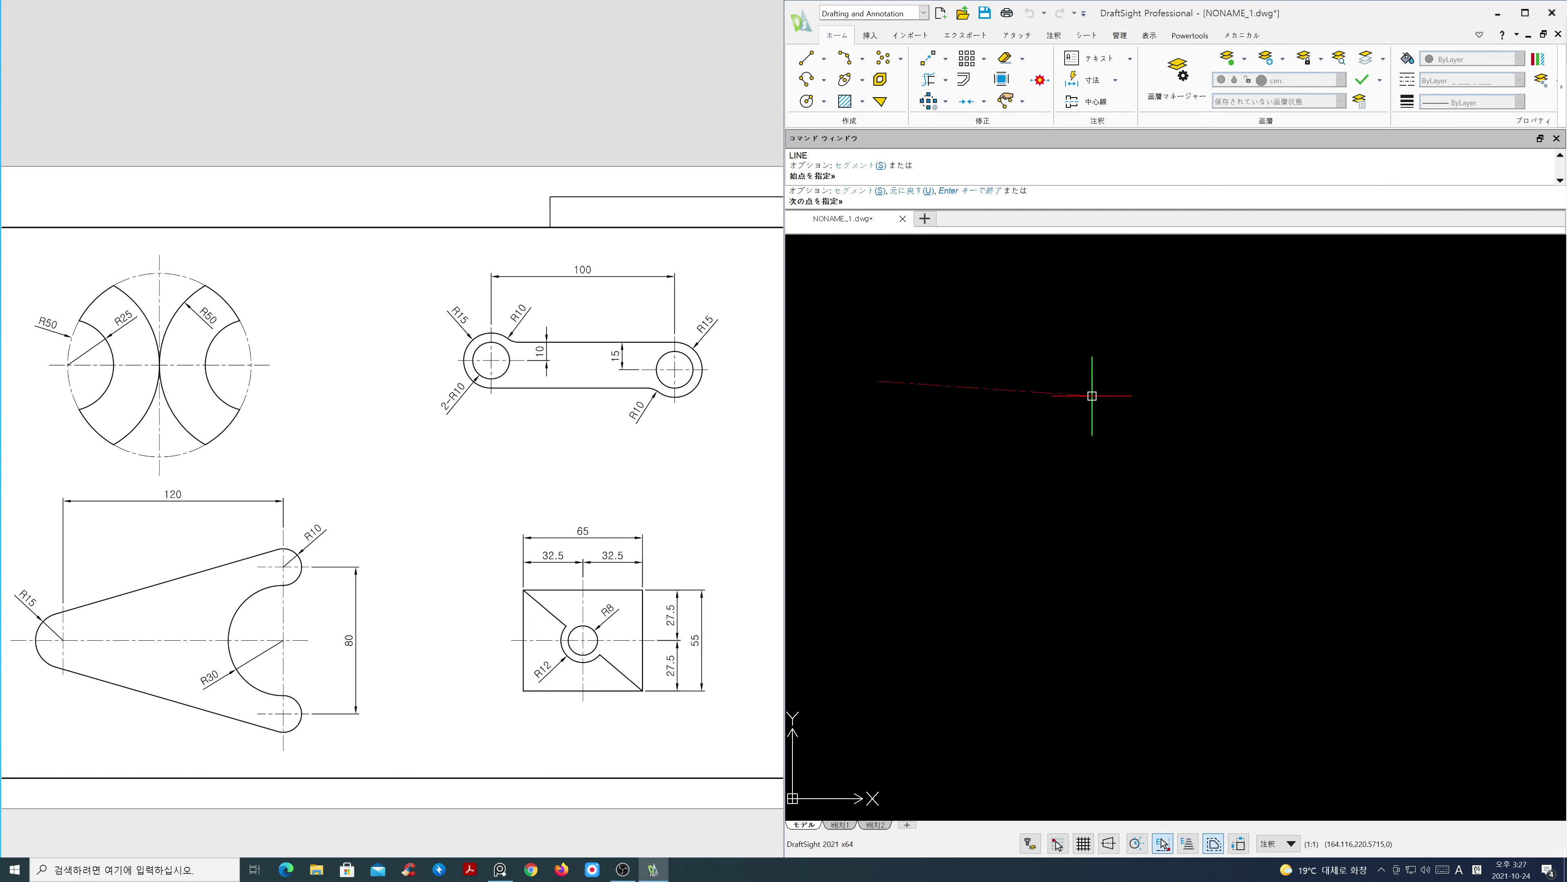
key(F8)
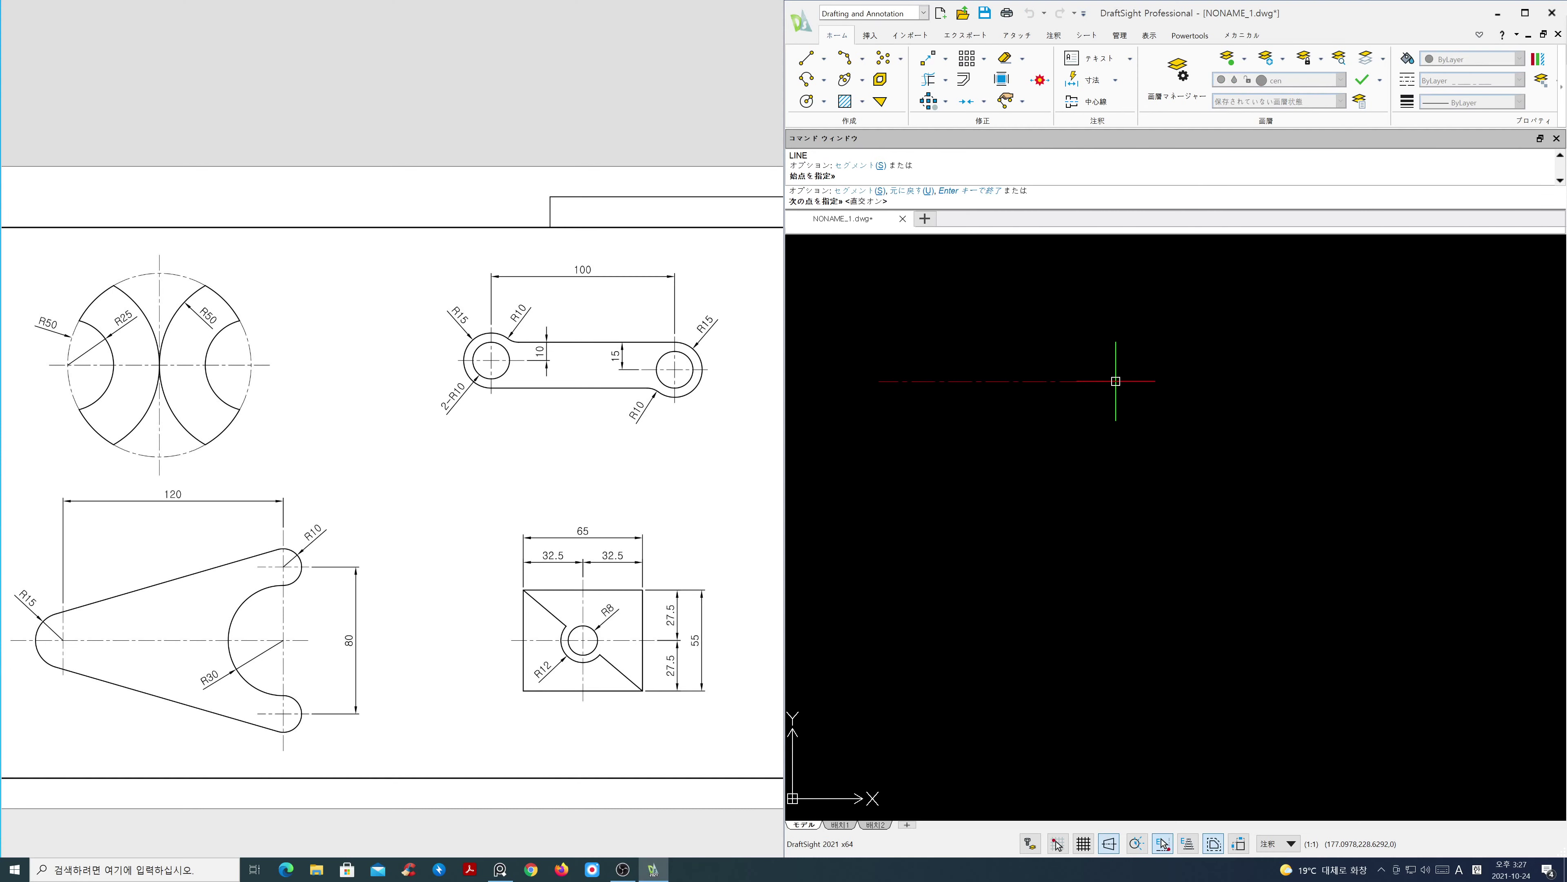
click(1114, 381)
key(Return)
key(Return)
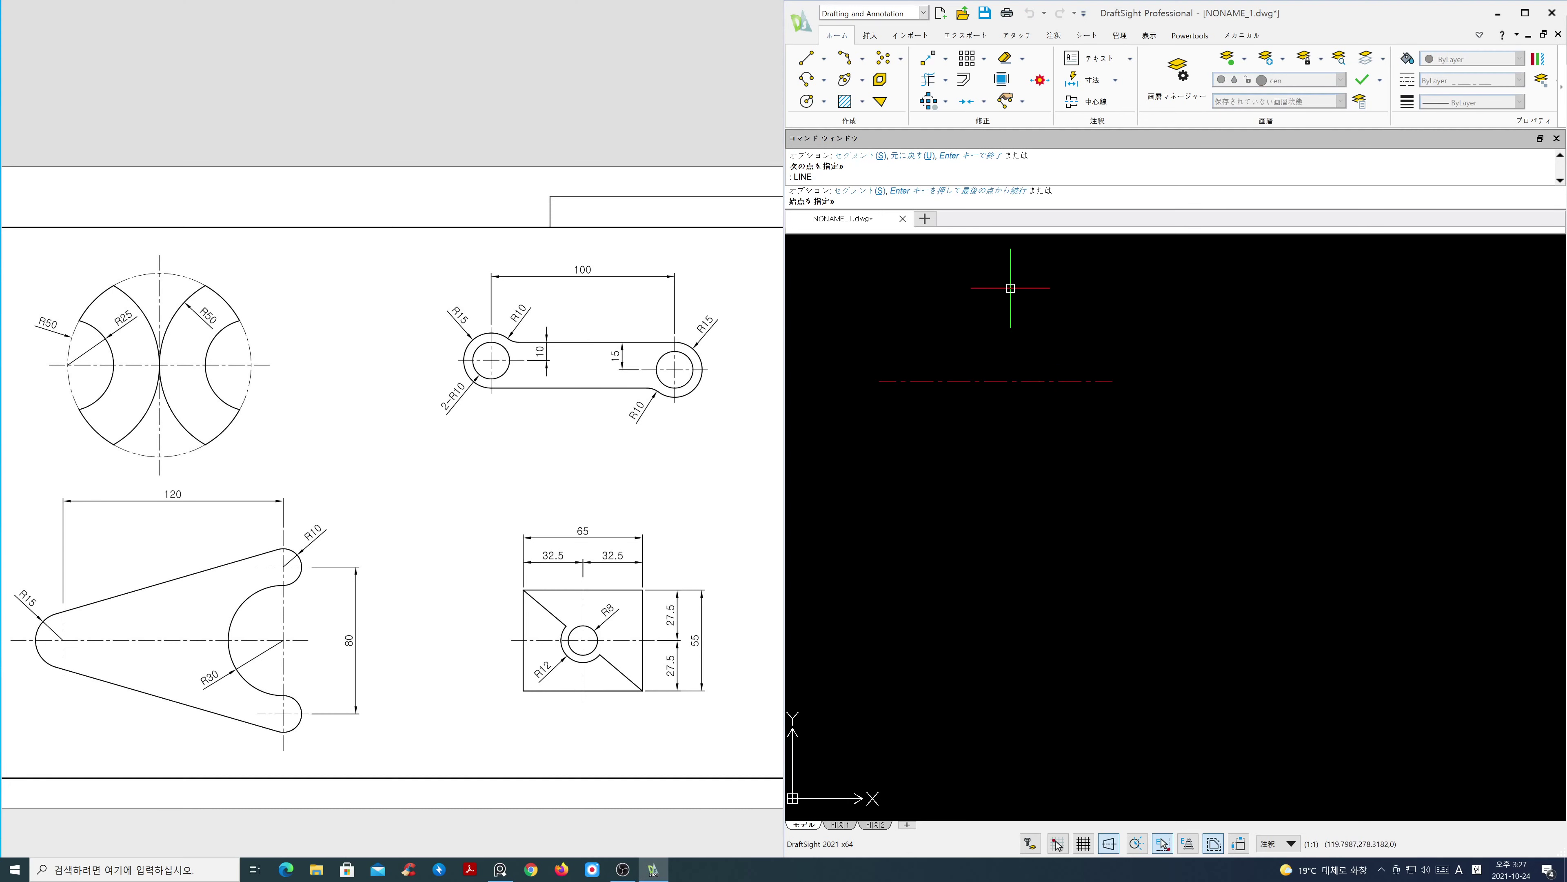
click(990, 244)
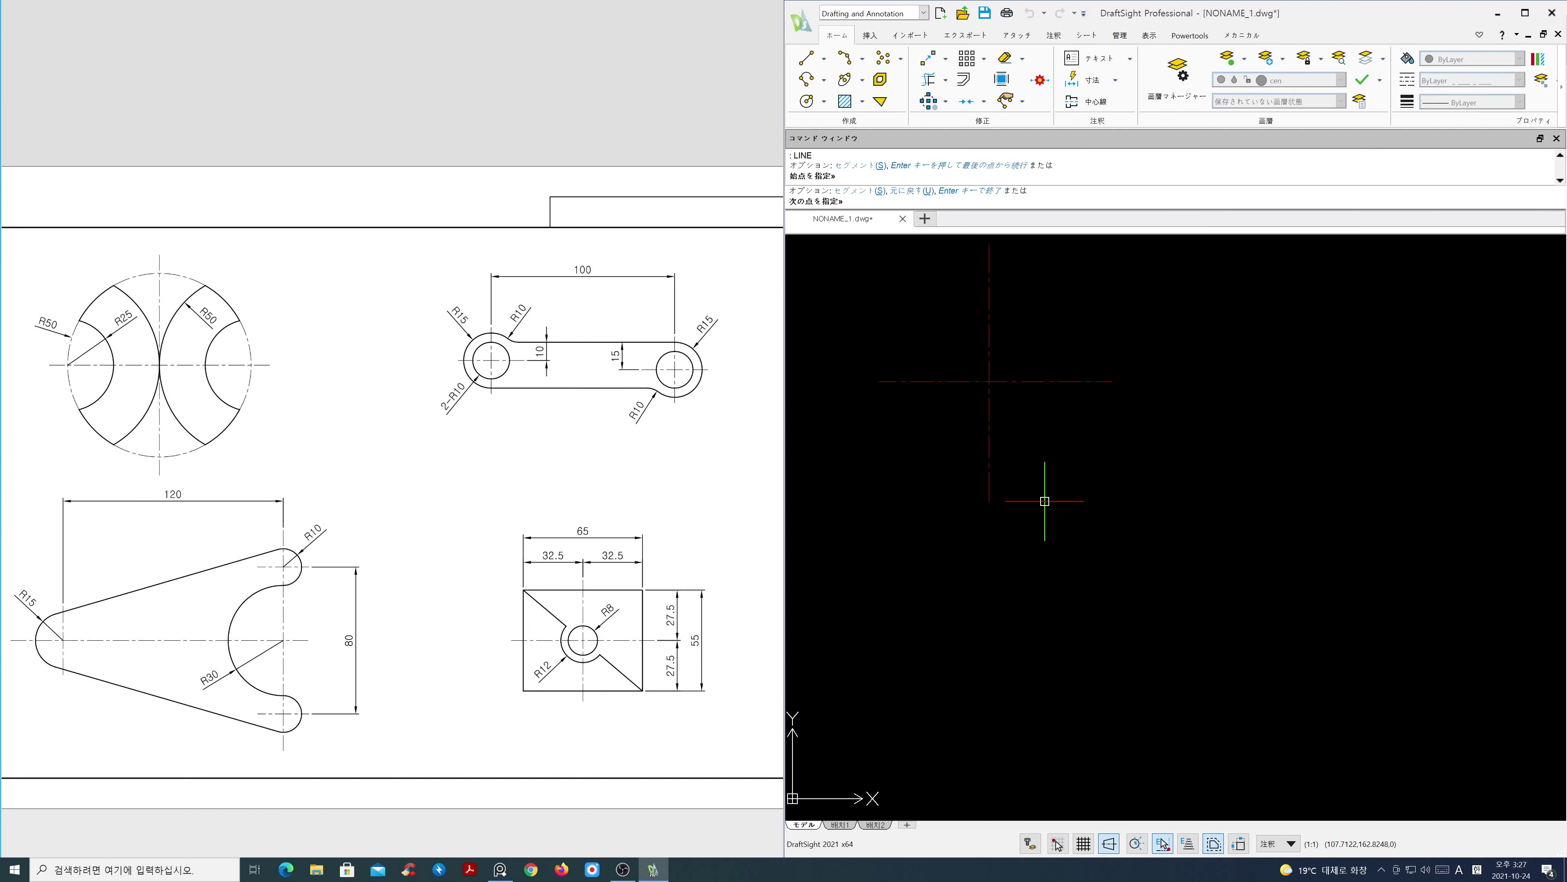
click(1045, 505)
key(Return)
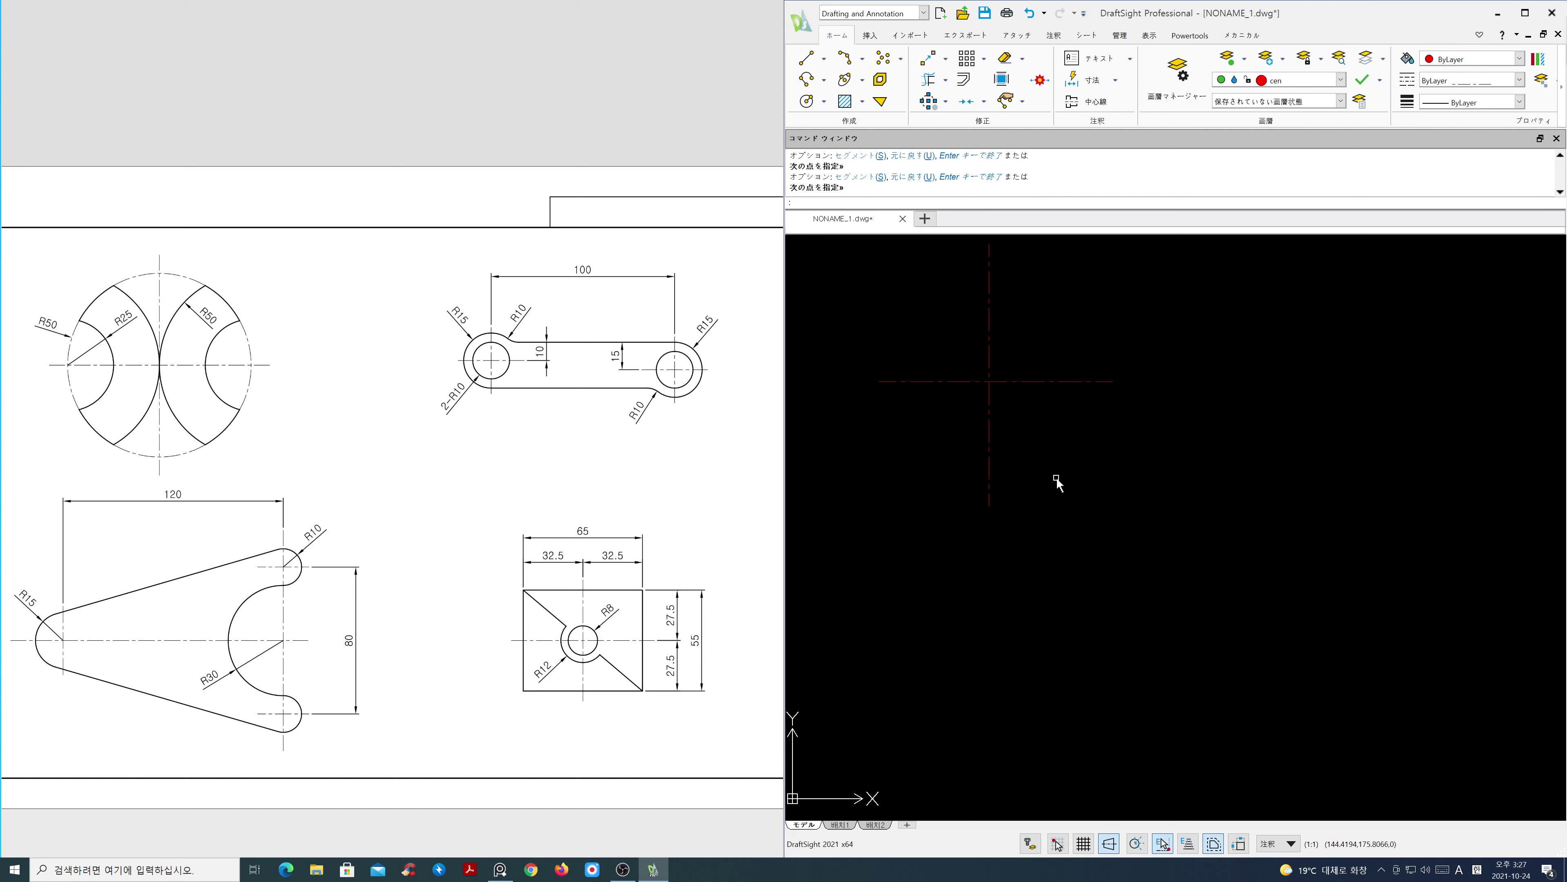
Set the entity snaps to endpoint and intersection only, and draw a radius 50 circle centred on the crossing of the centre lines
text(c)
key(Return)
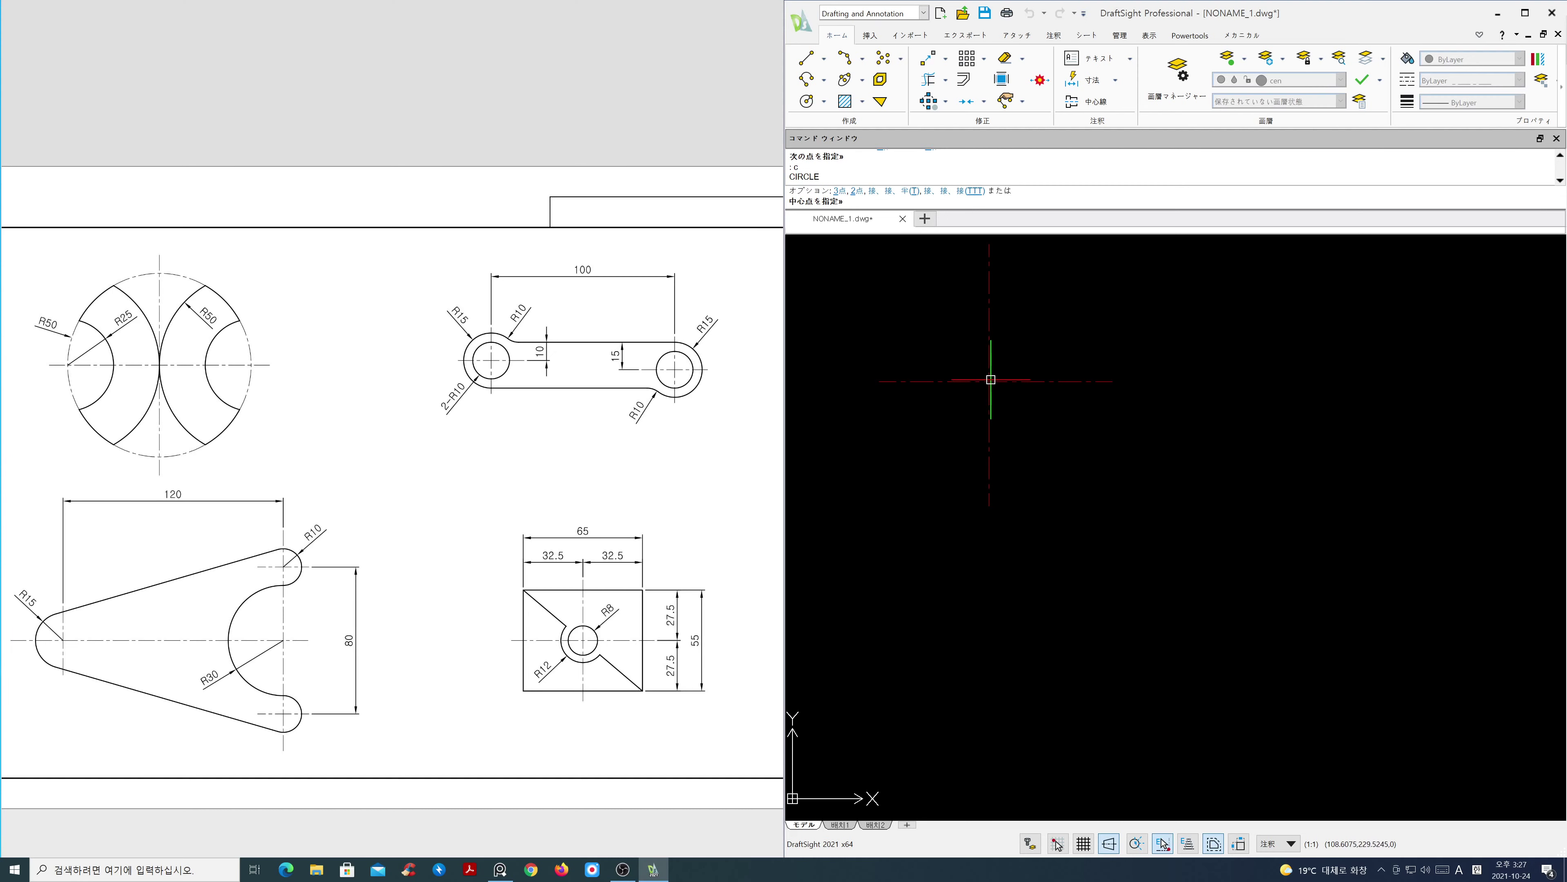
right_click(1160, 847)
click(1185, 832)
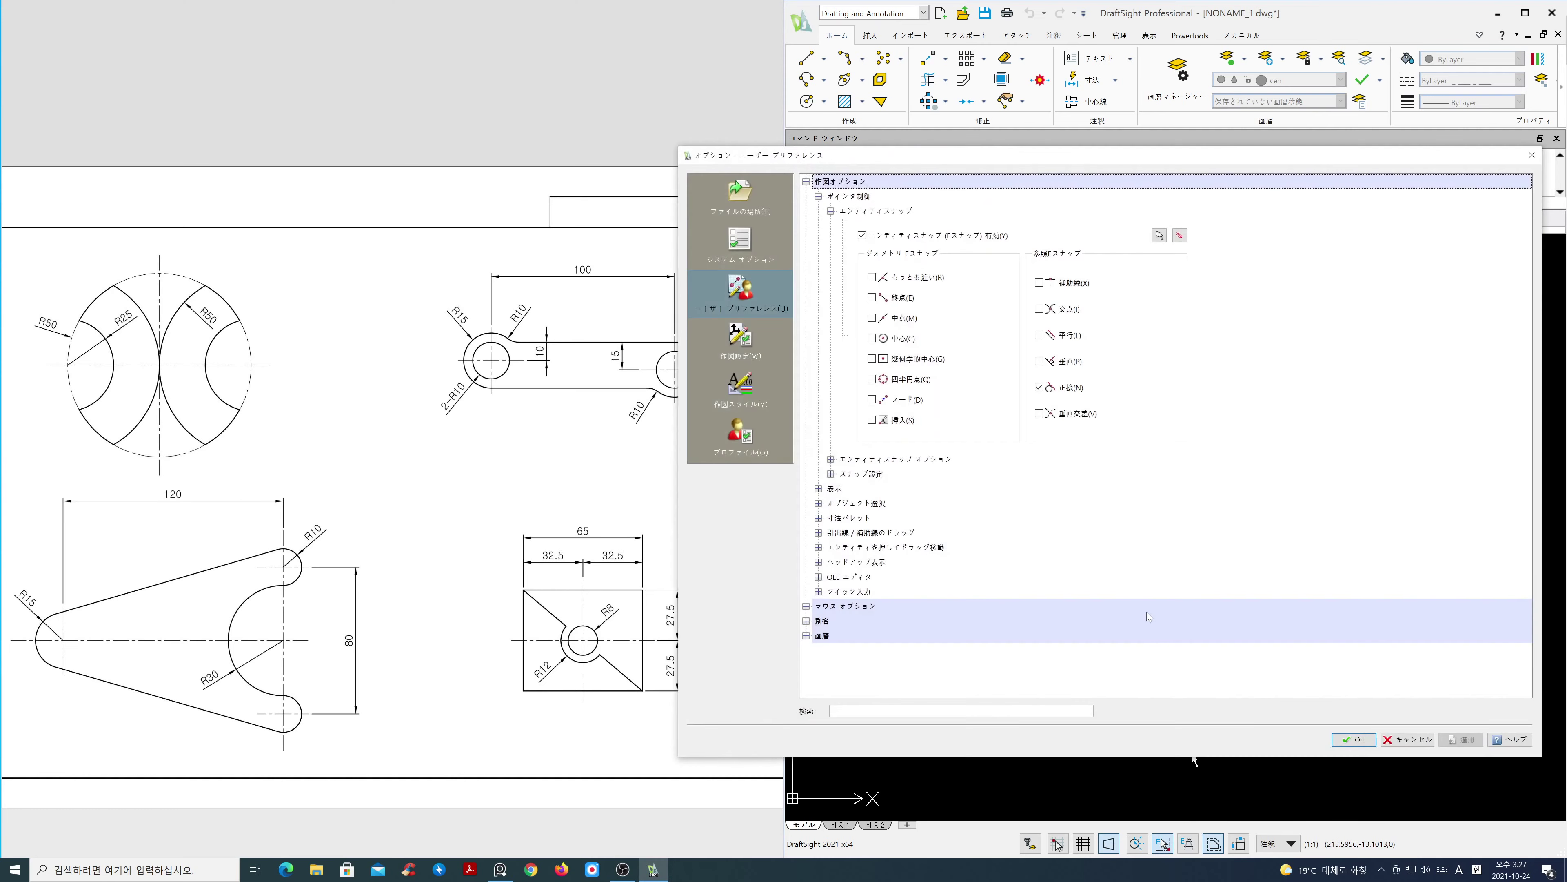
click(1039, 388)
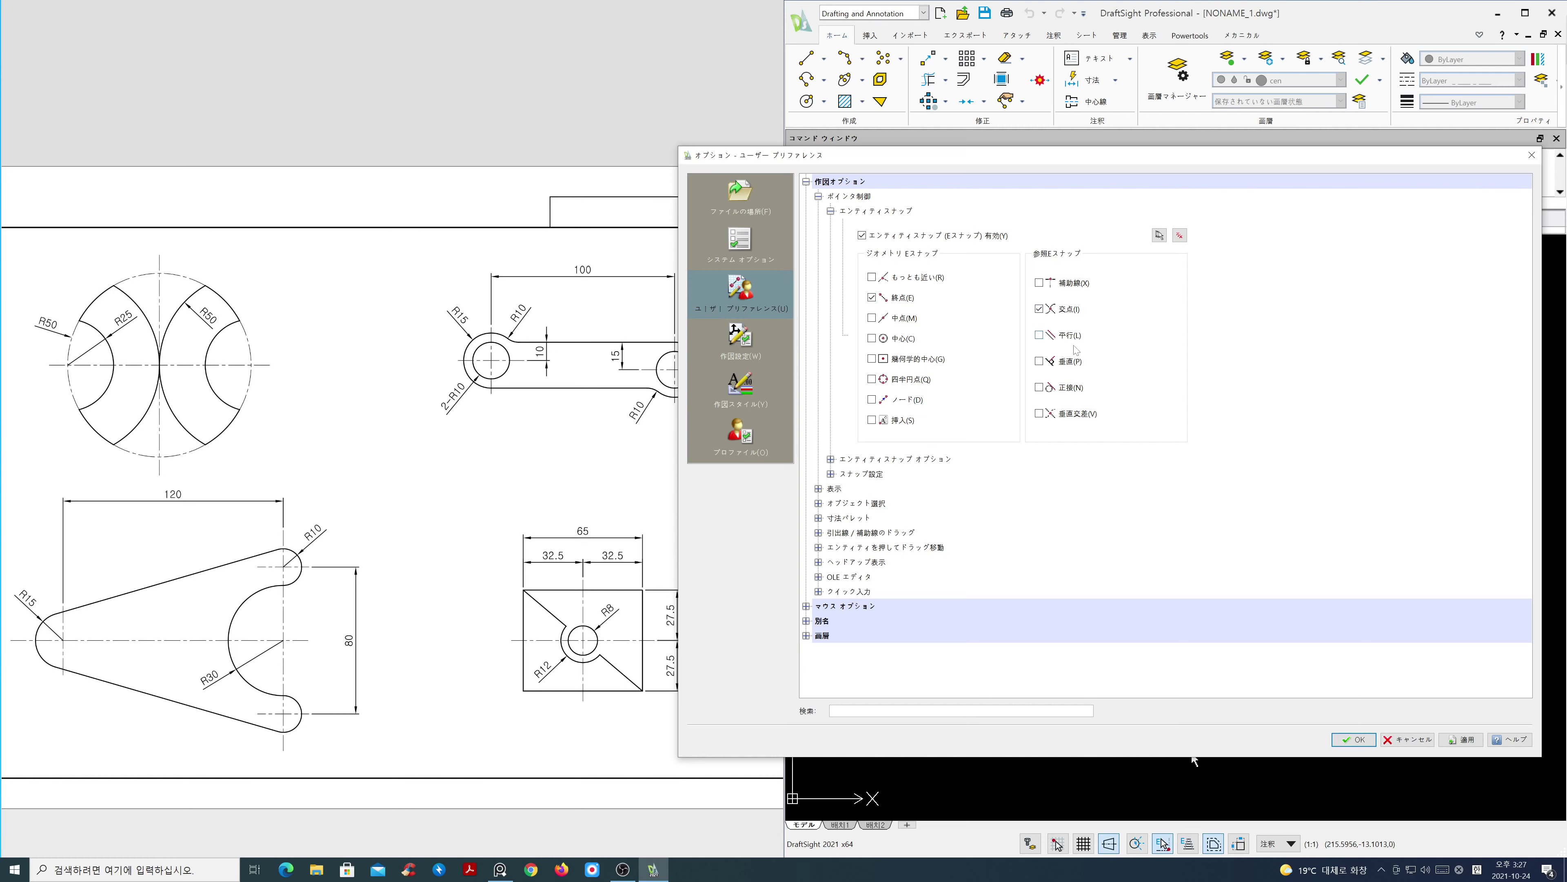
click(1353, 739)
click(989, 381)
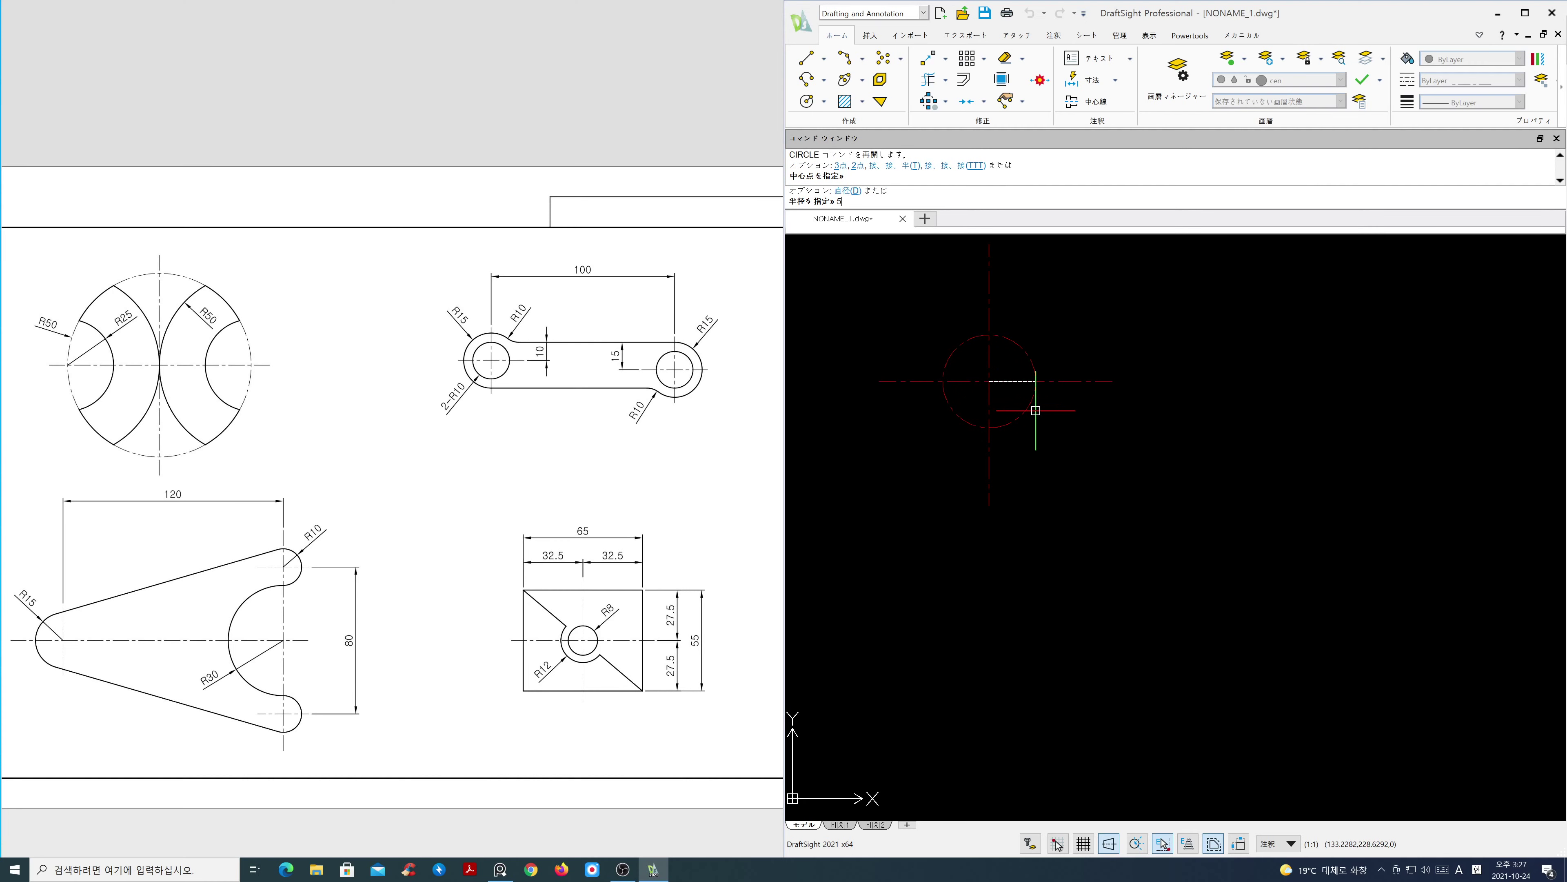
key(Return)
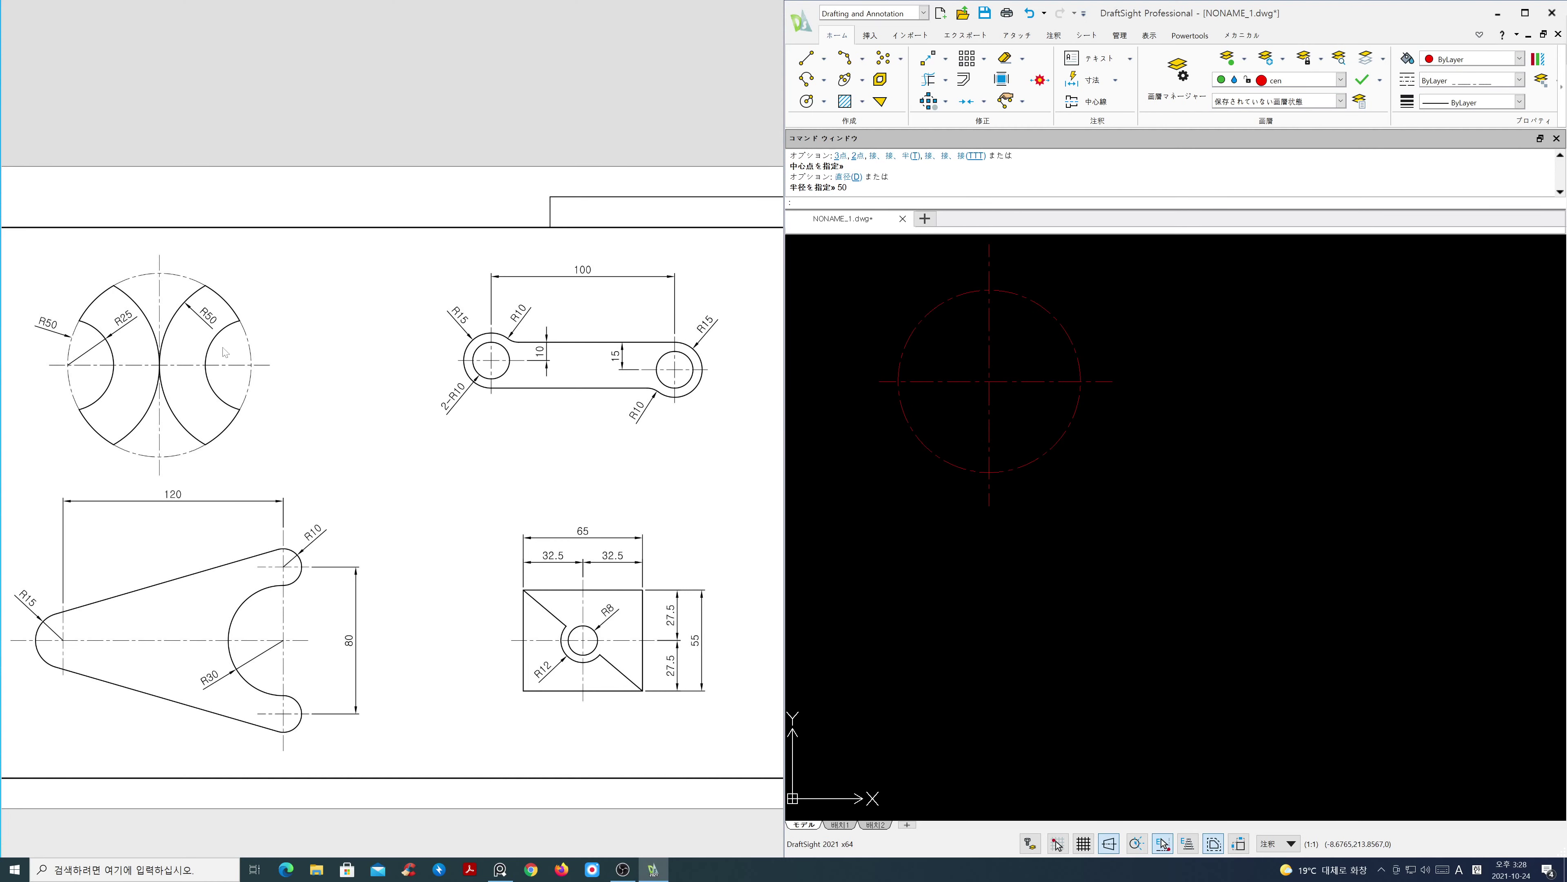
Make ele the active layer and draw a radius 50 circle over the centre-line circle, from the same centre
middle_drag(233, 358, 454, 456)
scroll(454, 457, up, 3)
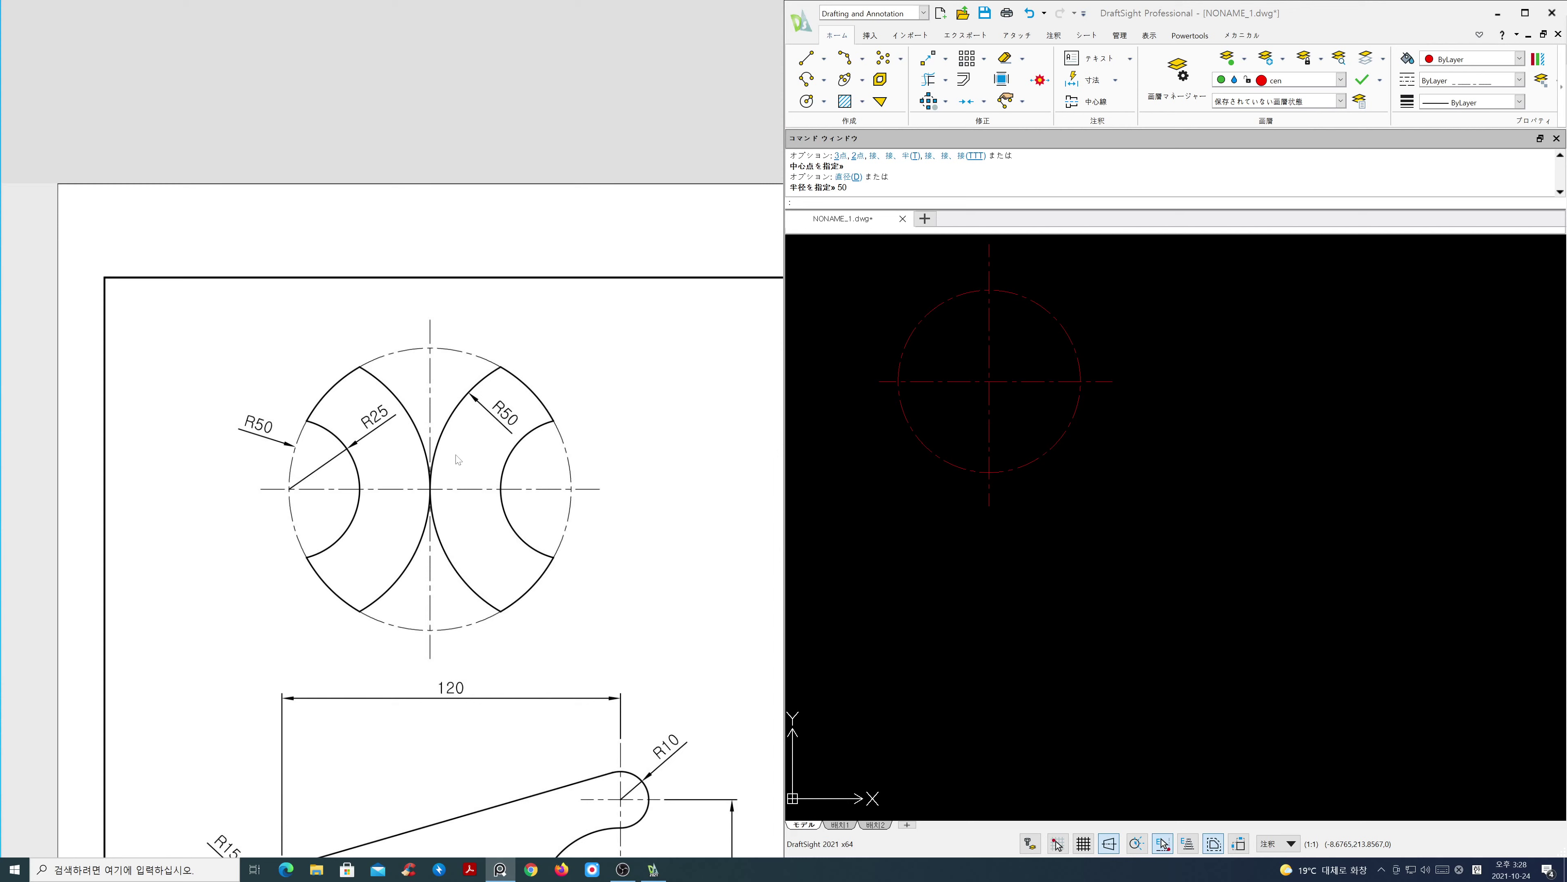
middle_drag(960, 402, 1210, 510)
scroll(1181, 507, up, 2)
scroll(1200, 508, up, 1)
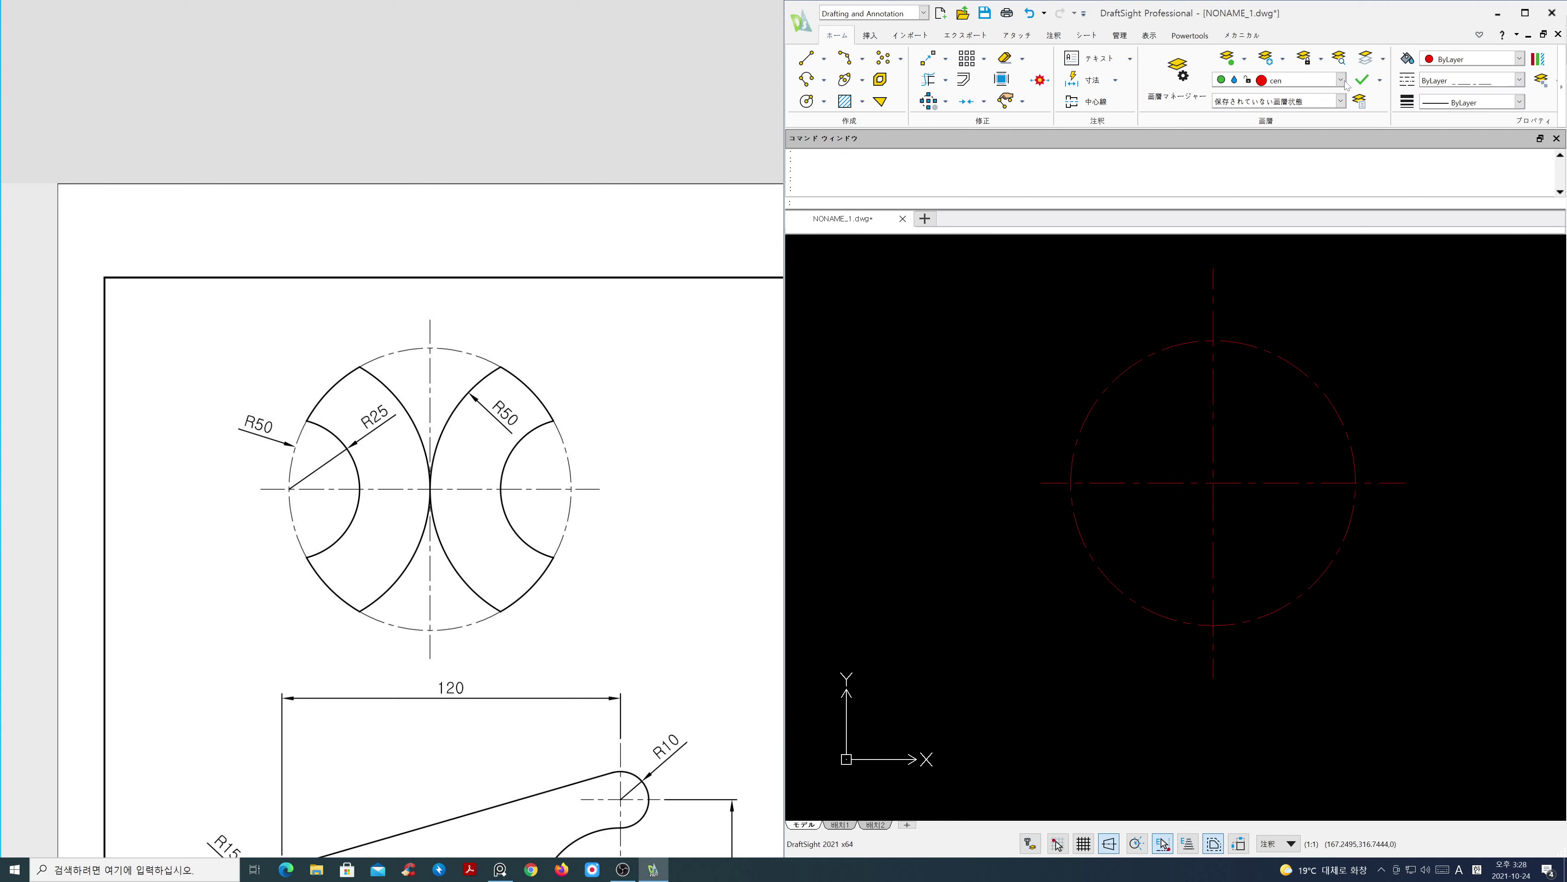
click(1341, 80)
click(1296, 140)
text(c)
key(Return)
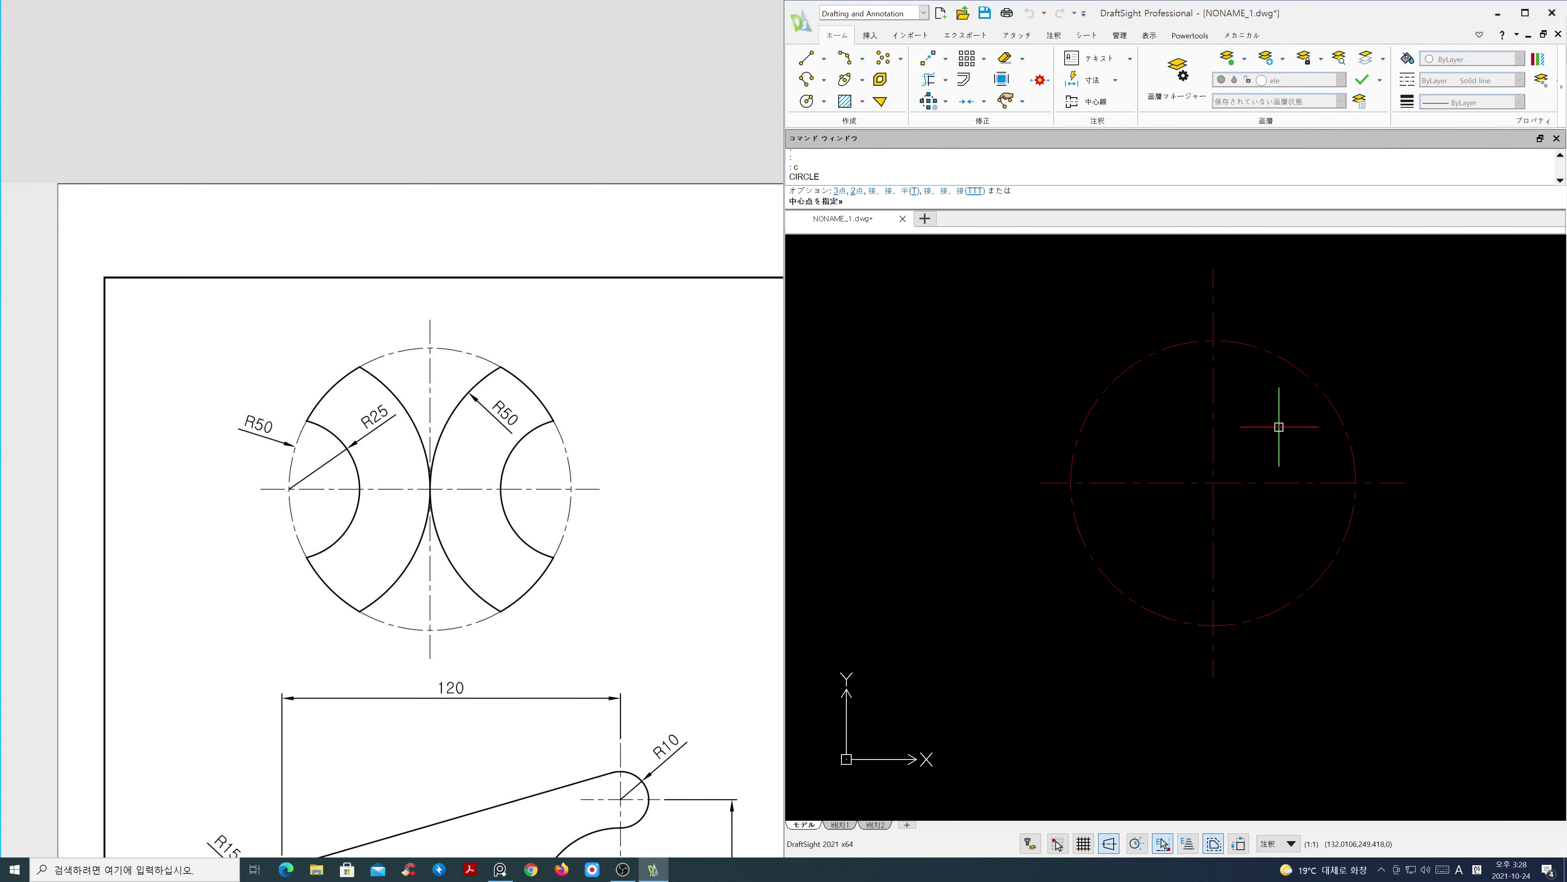
click(1213, 482)
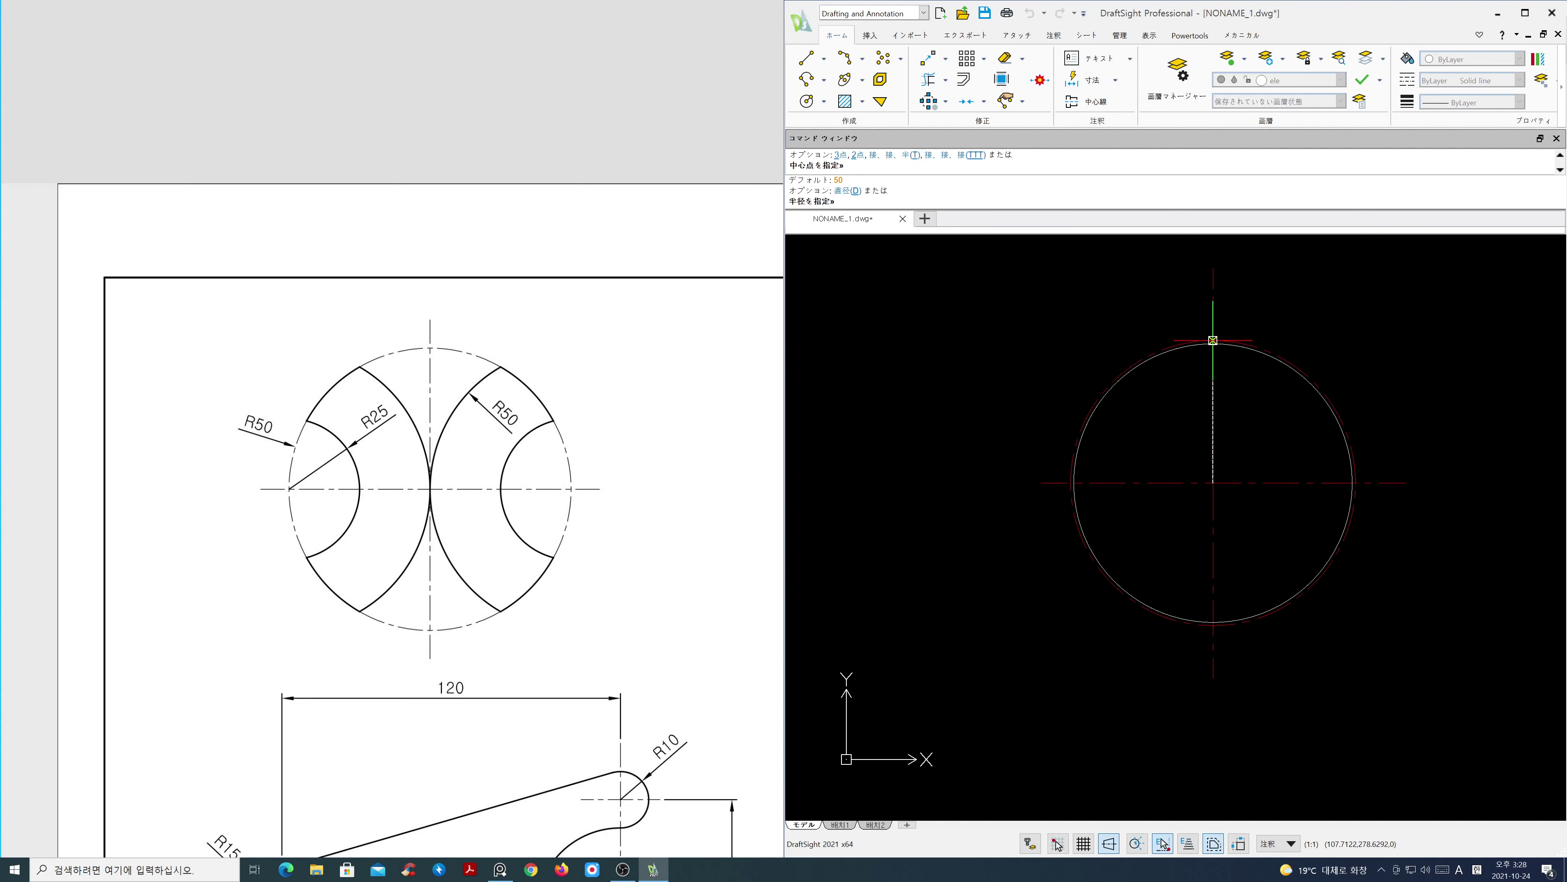
click(1213, 340)
Draw concentric circles of radius 50 and 25 centred where the main circle crosses the horizontal centre line on its left side
key(Return)
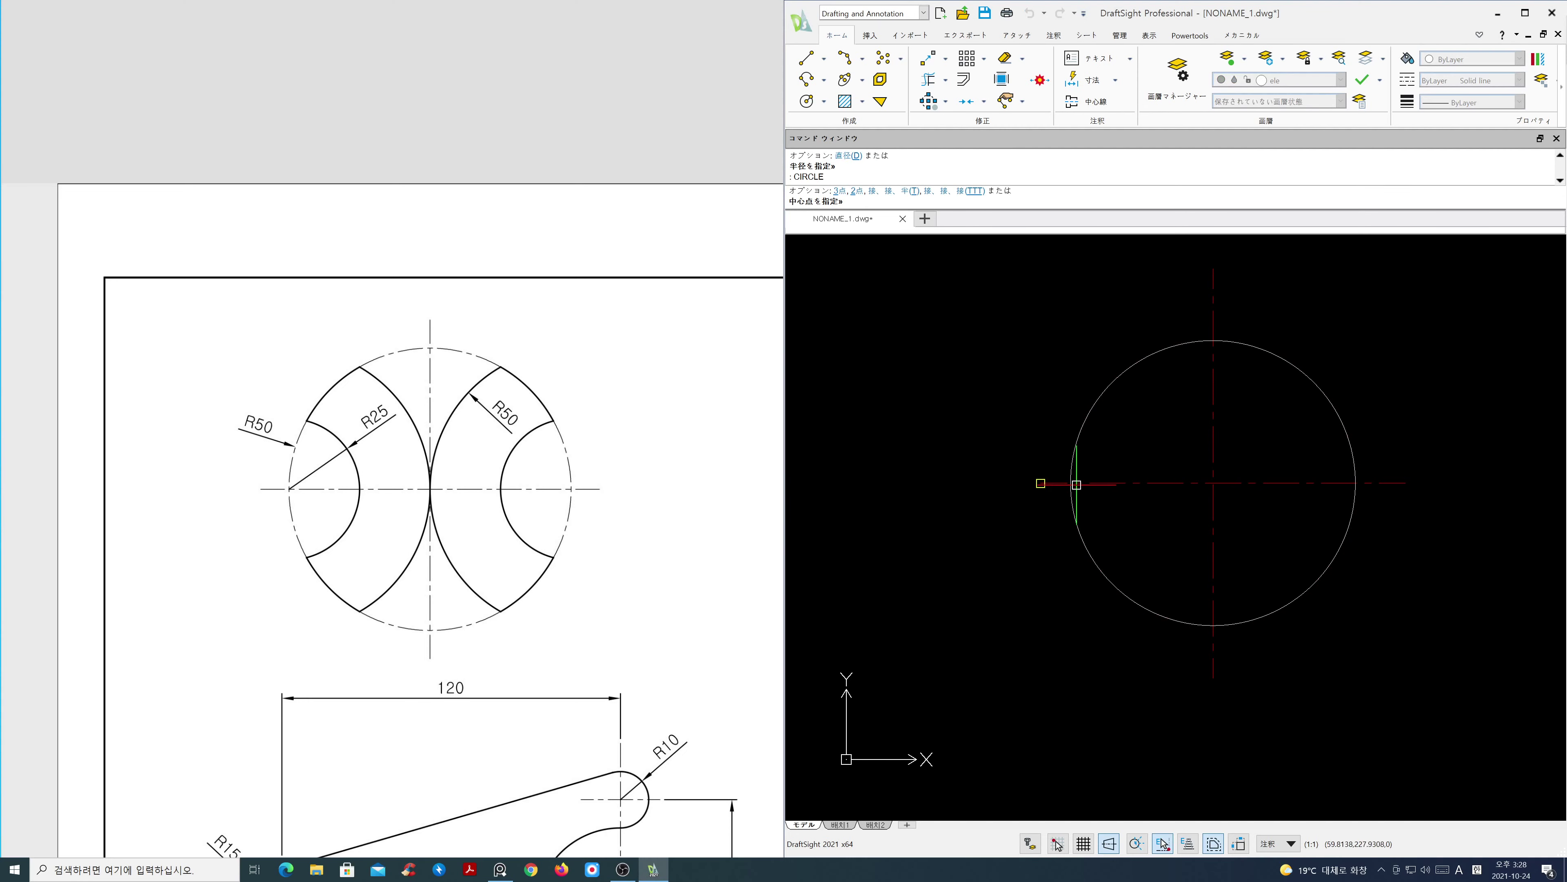
click(1077, 484)
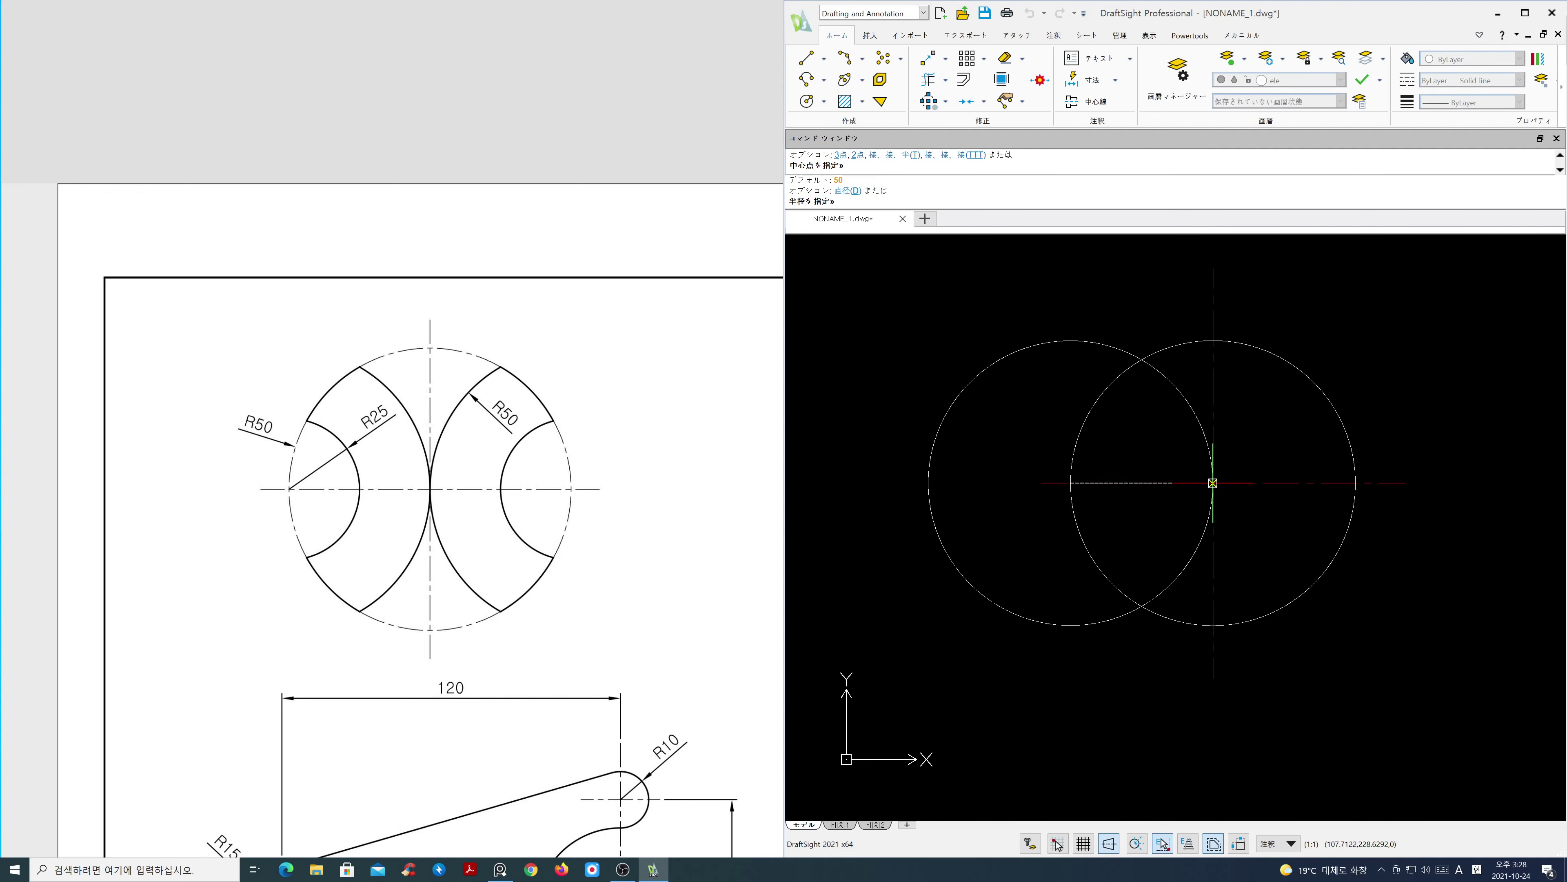
click(1213, 483)
key(Return)
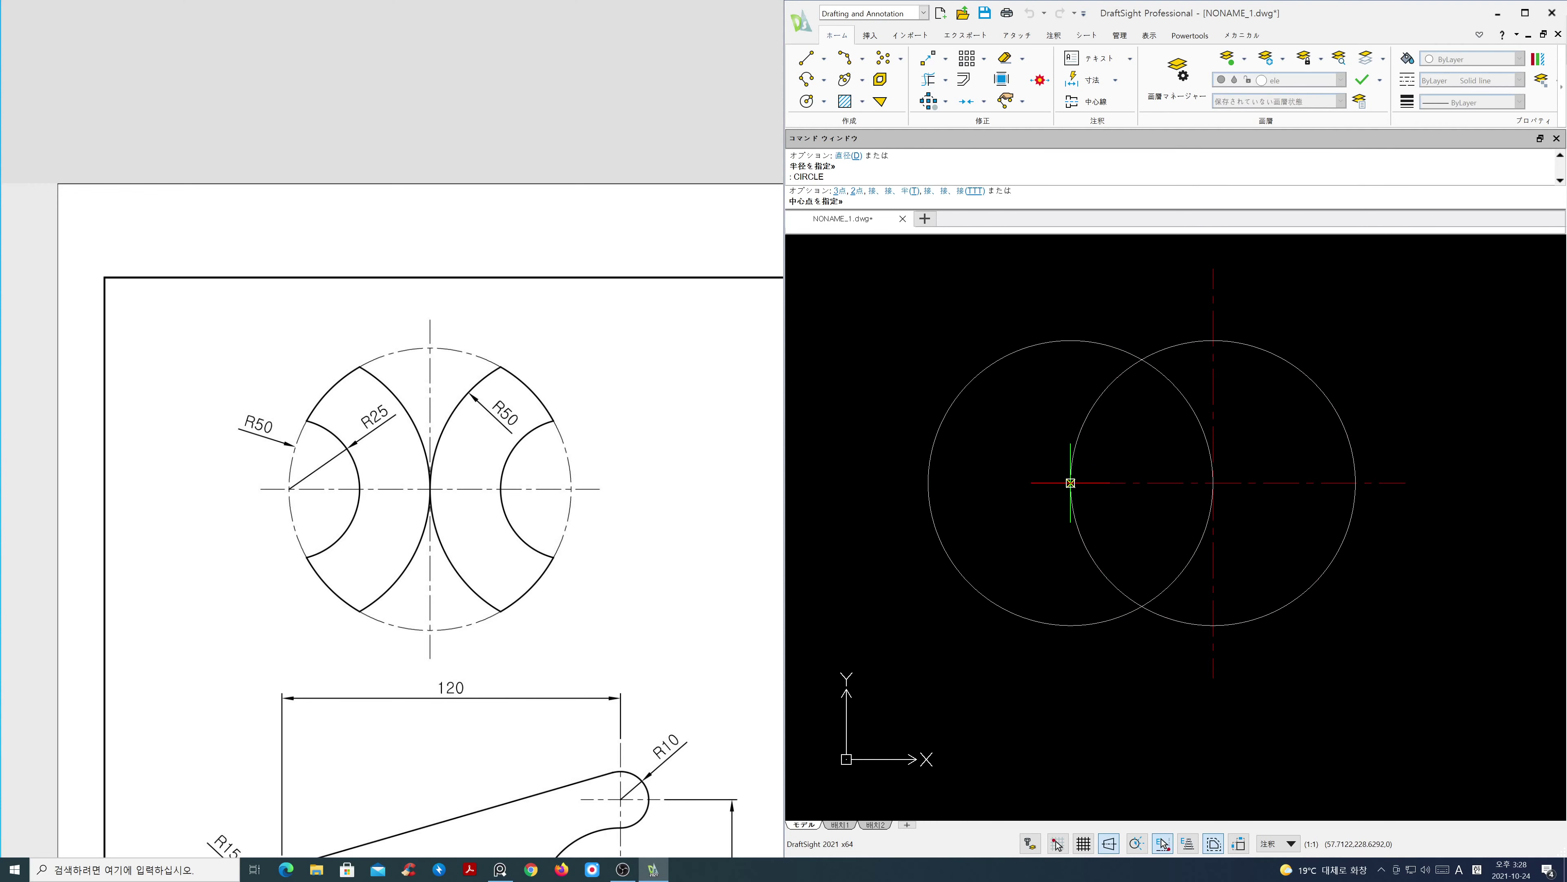
click(1071, 483)
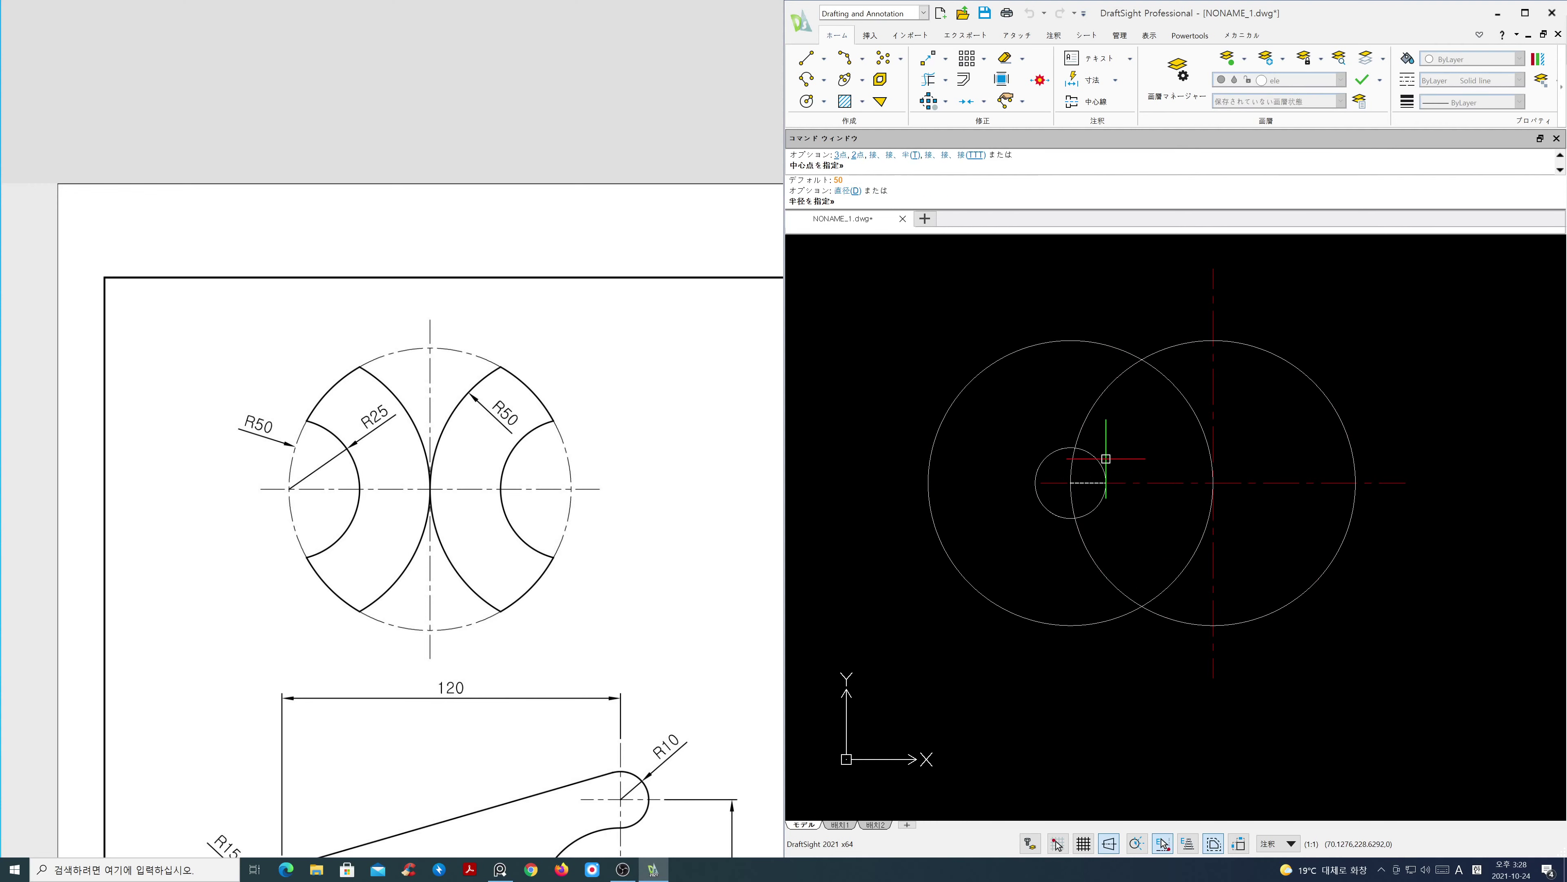
text(25)
key(Return)
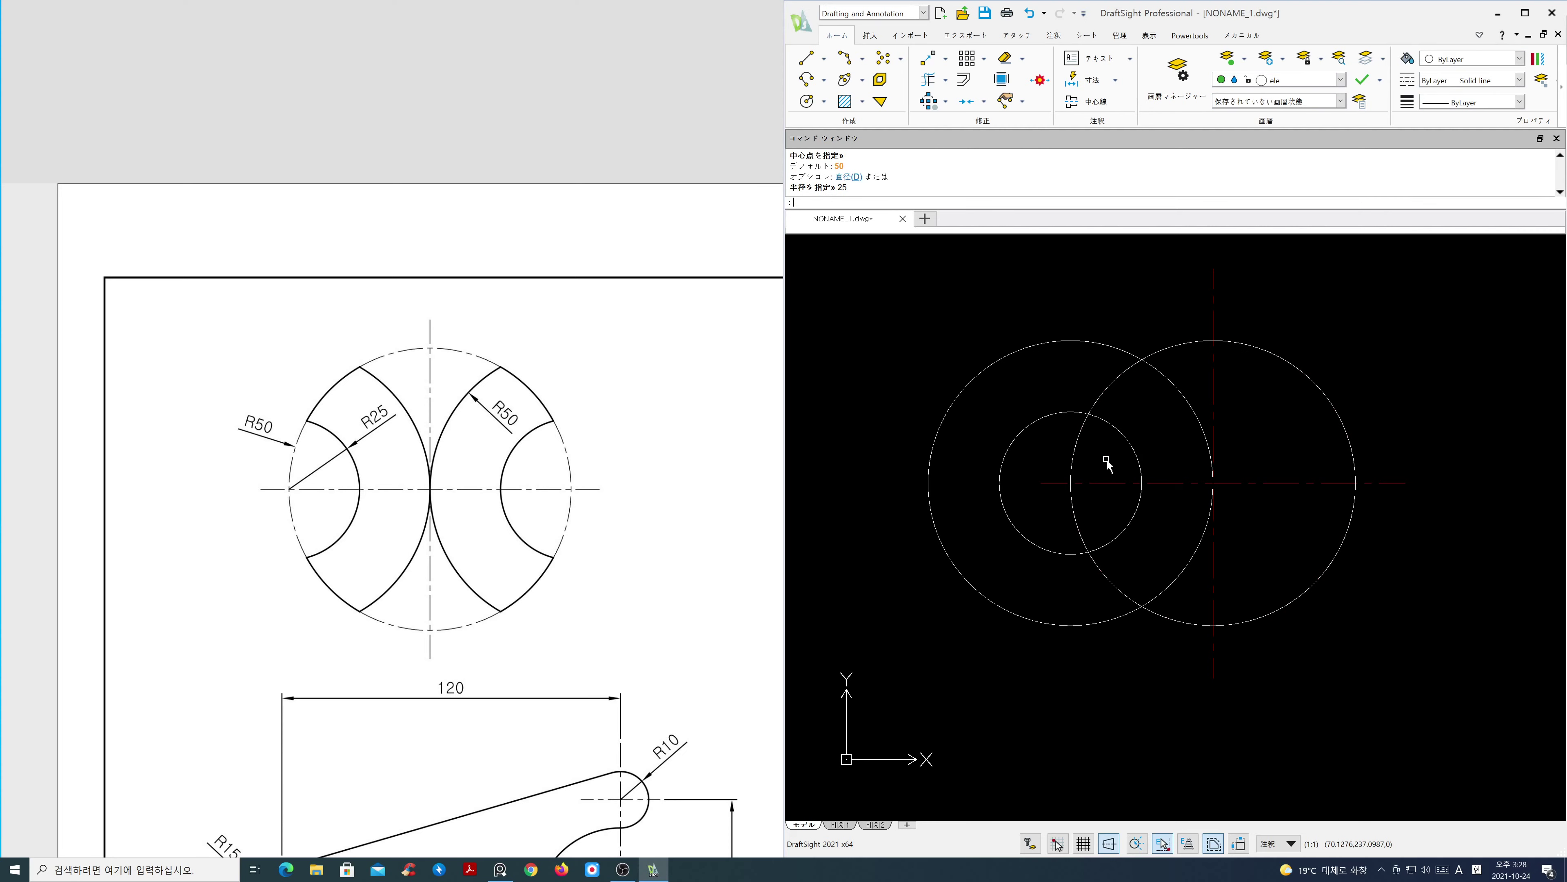
Copy the left radius 50 and radius 25 circles to the main circle's right-hand crossing with the horizontal centre line
text(co)
key(Return)
click(1045, 449)
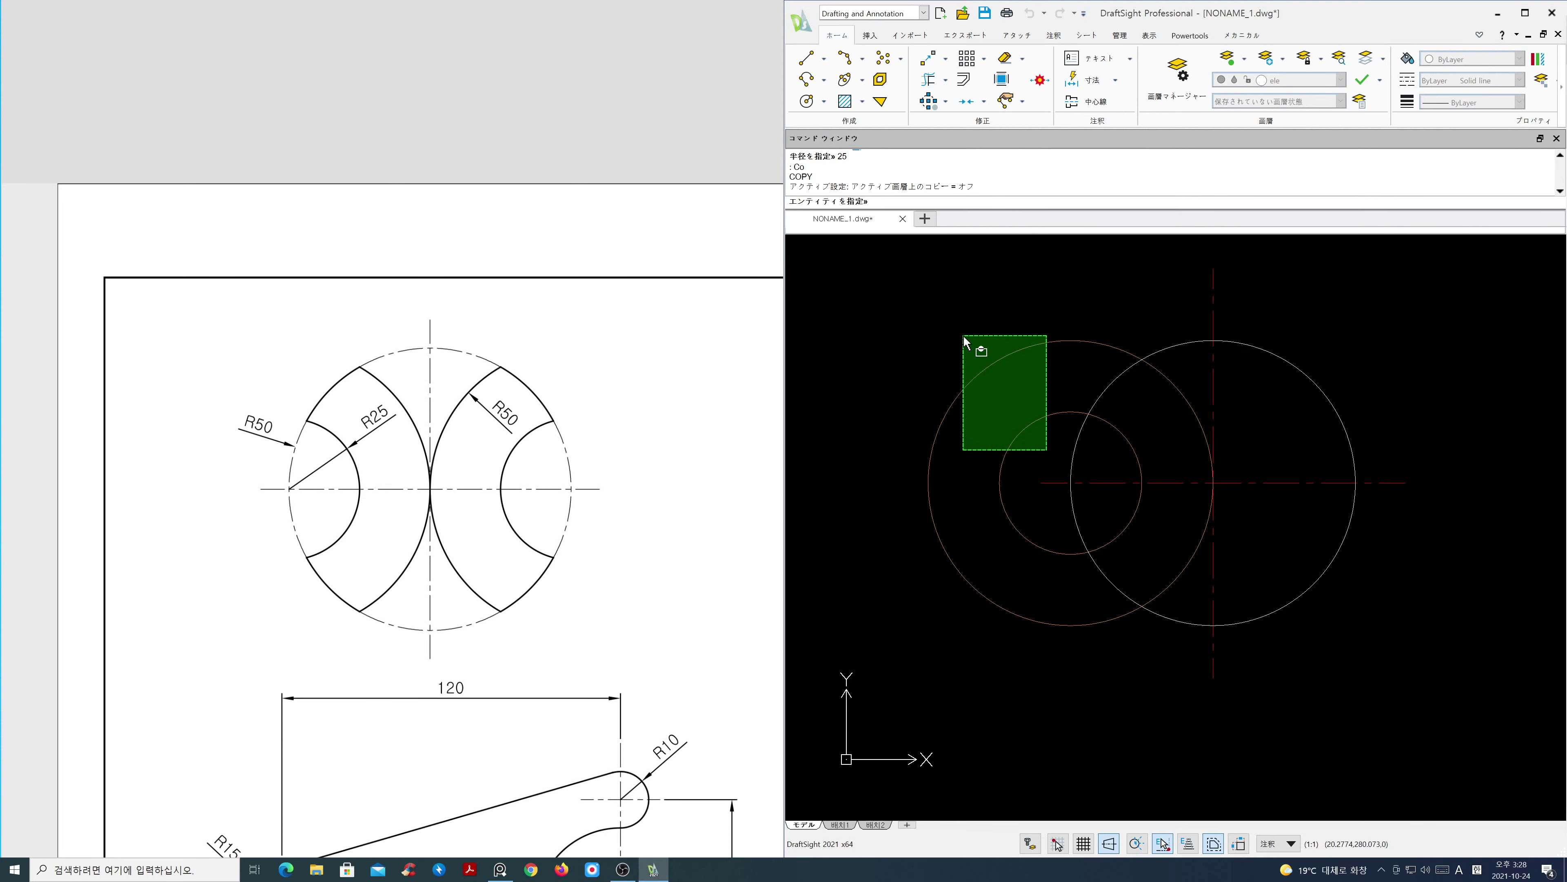
click(964, 334)
key(Return)
click(1071, 482)
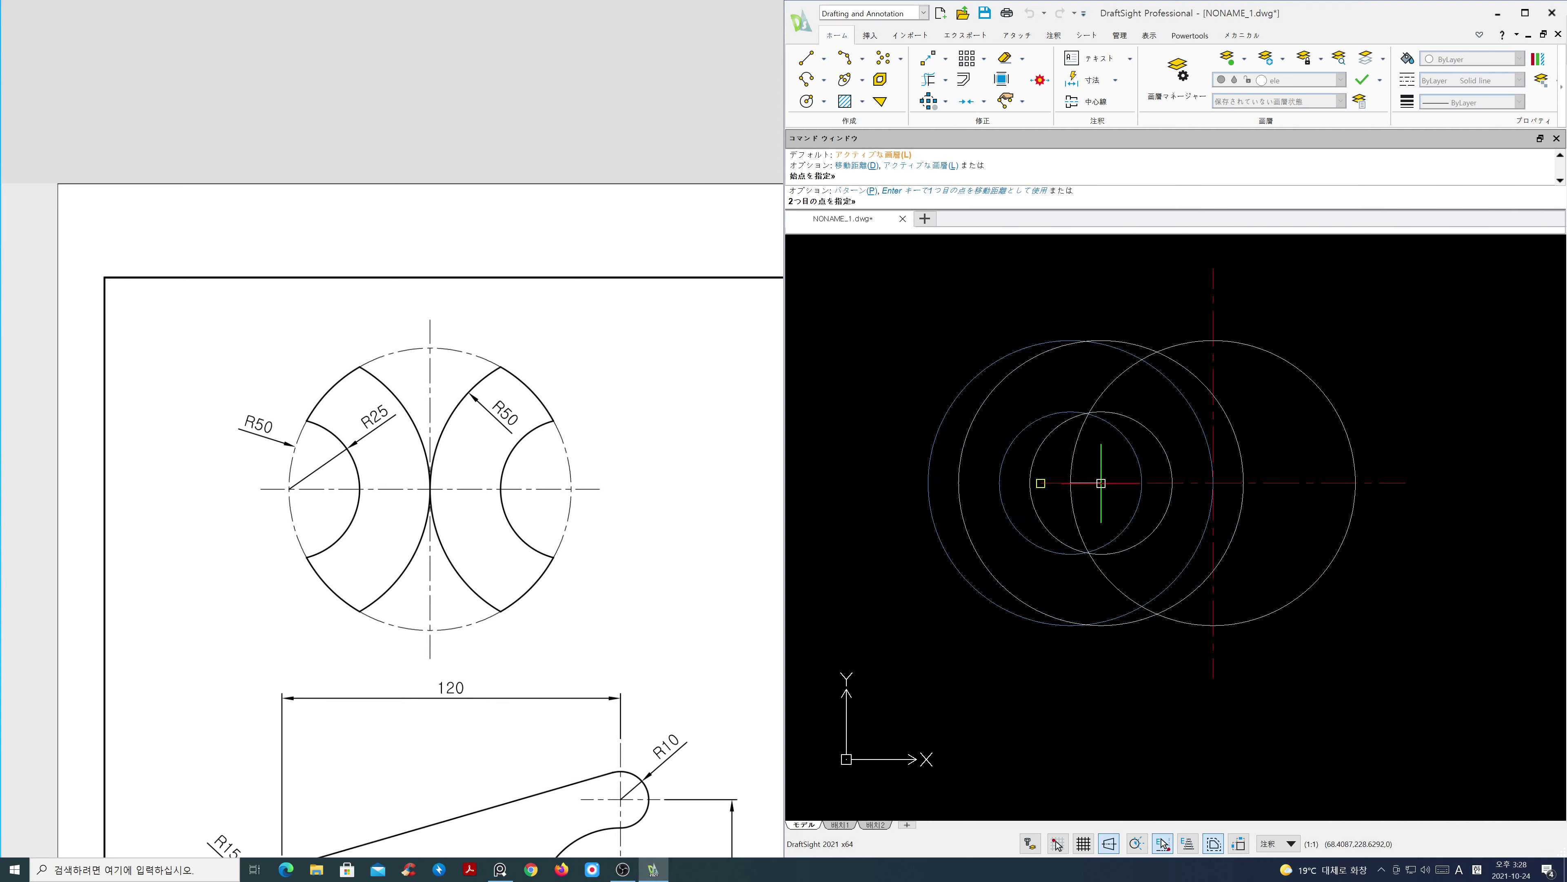
click(1355, 482)
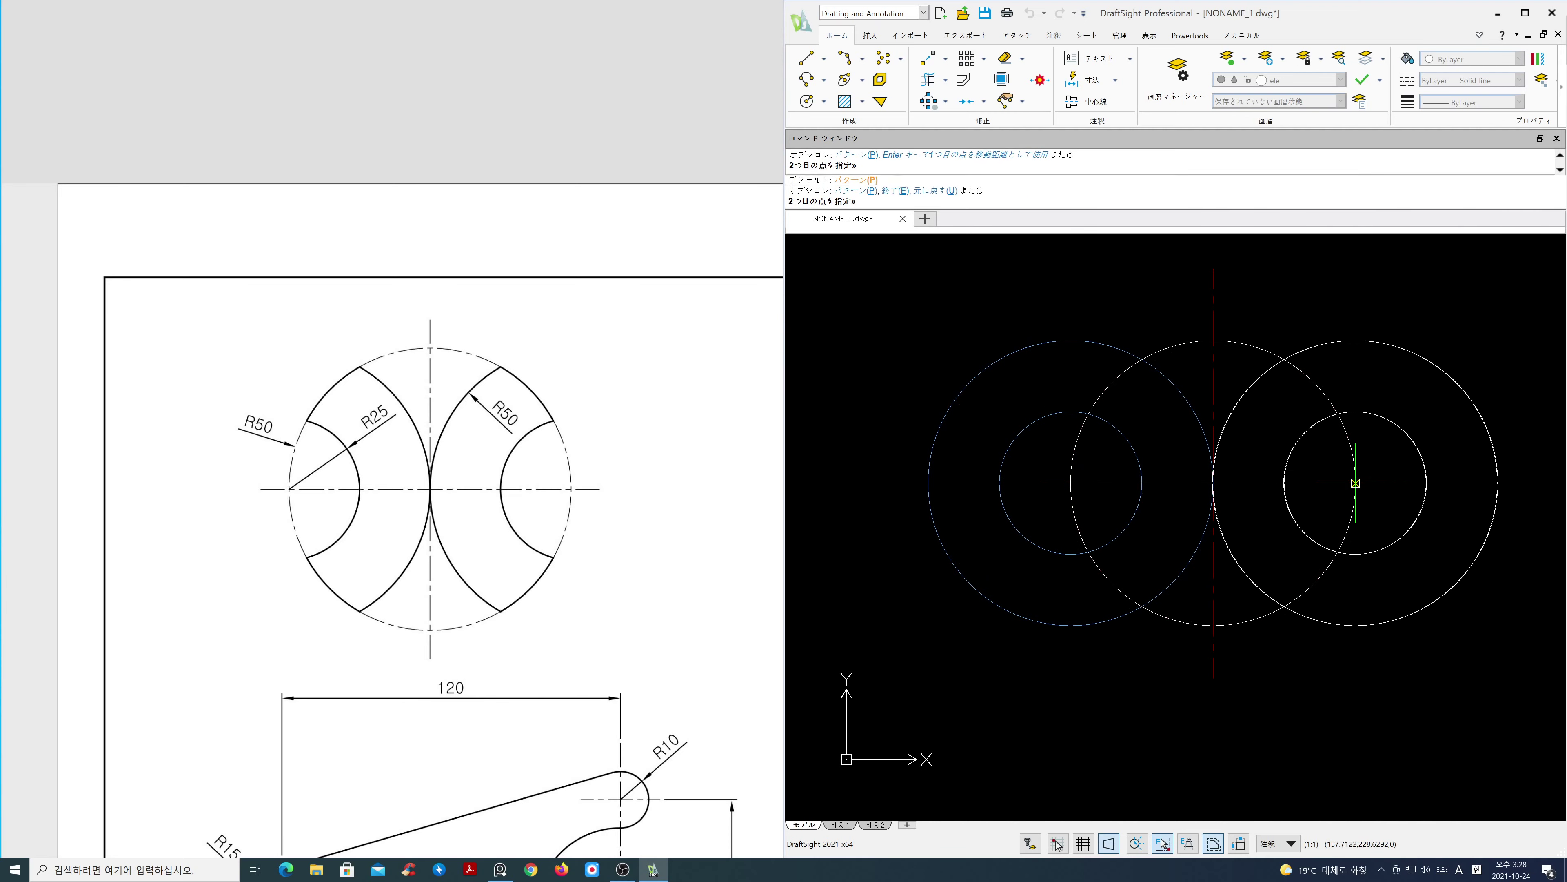
key(Return)
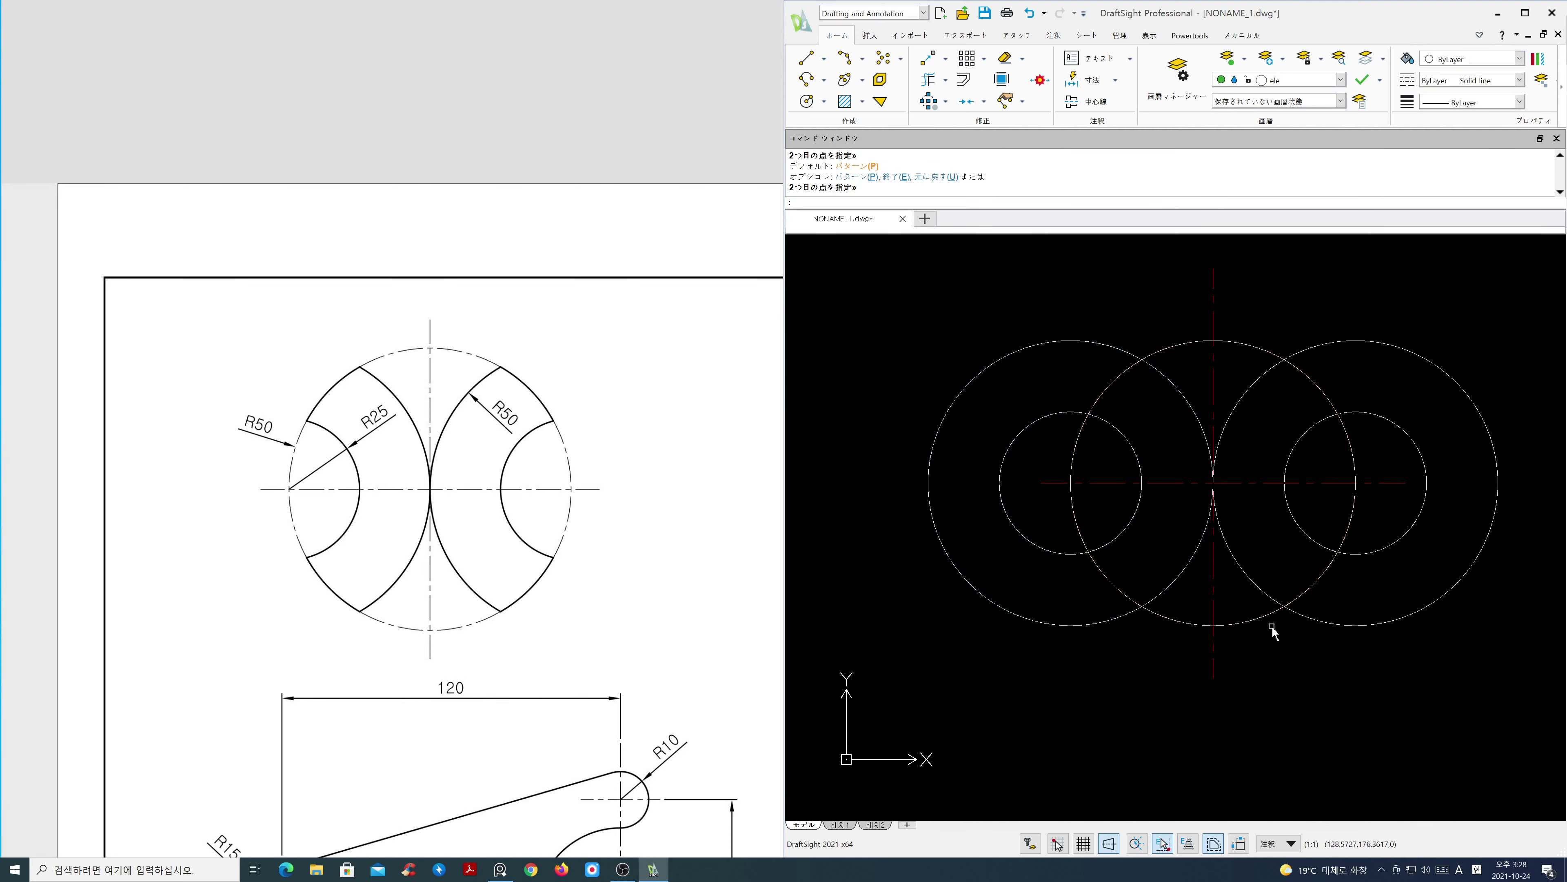
Freeze the cen layer
click(1342, 80)
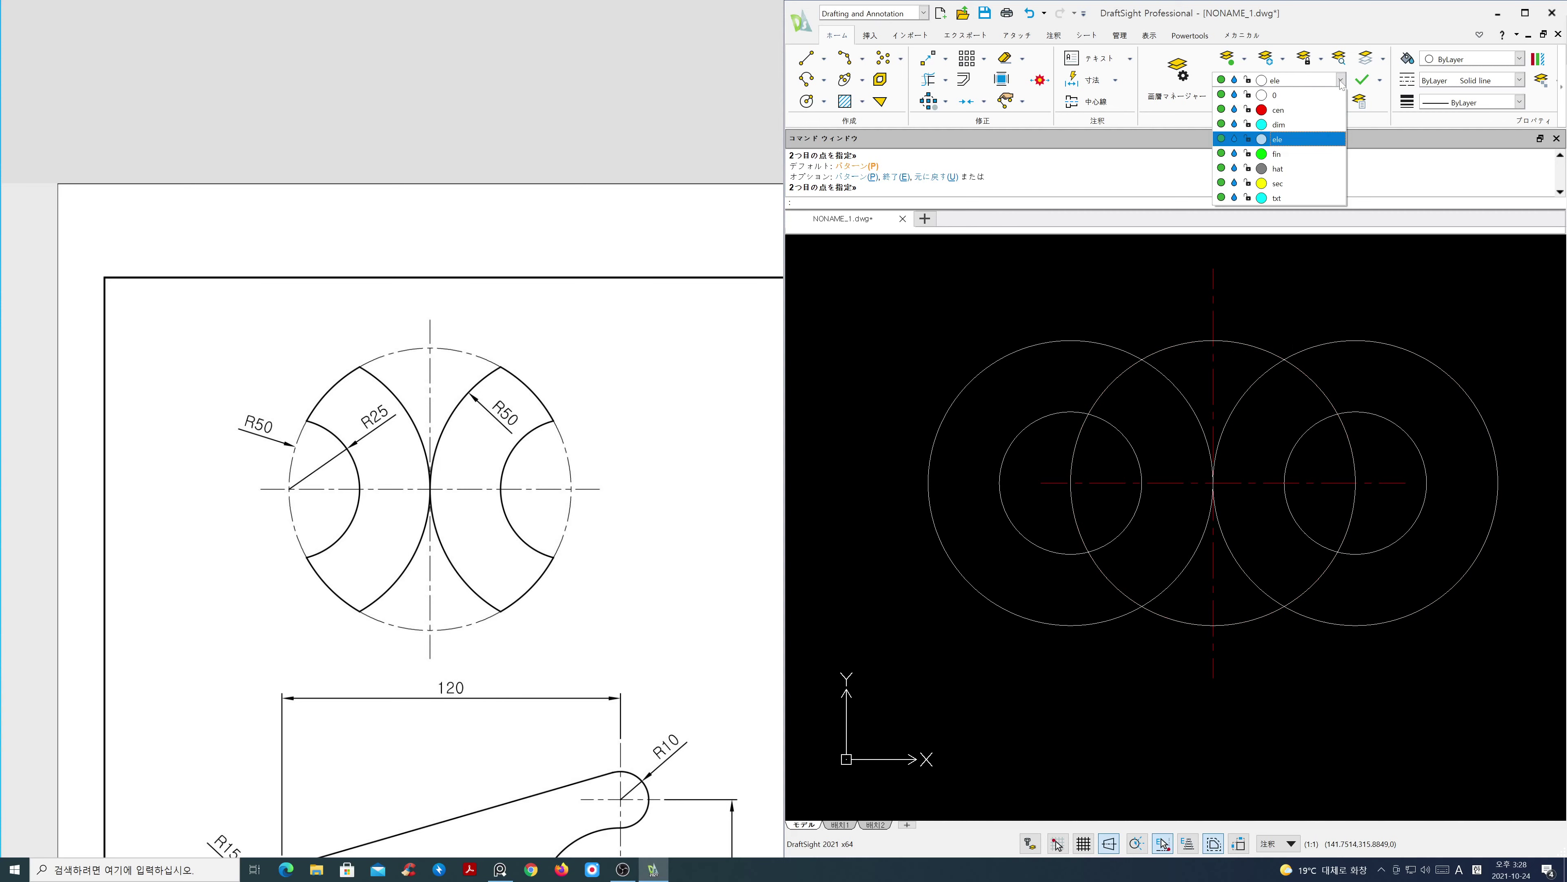
click(1236, 109)
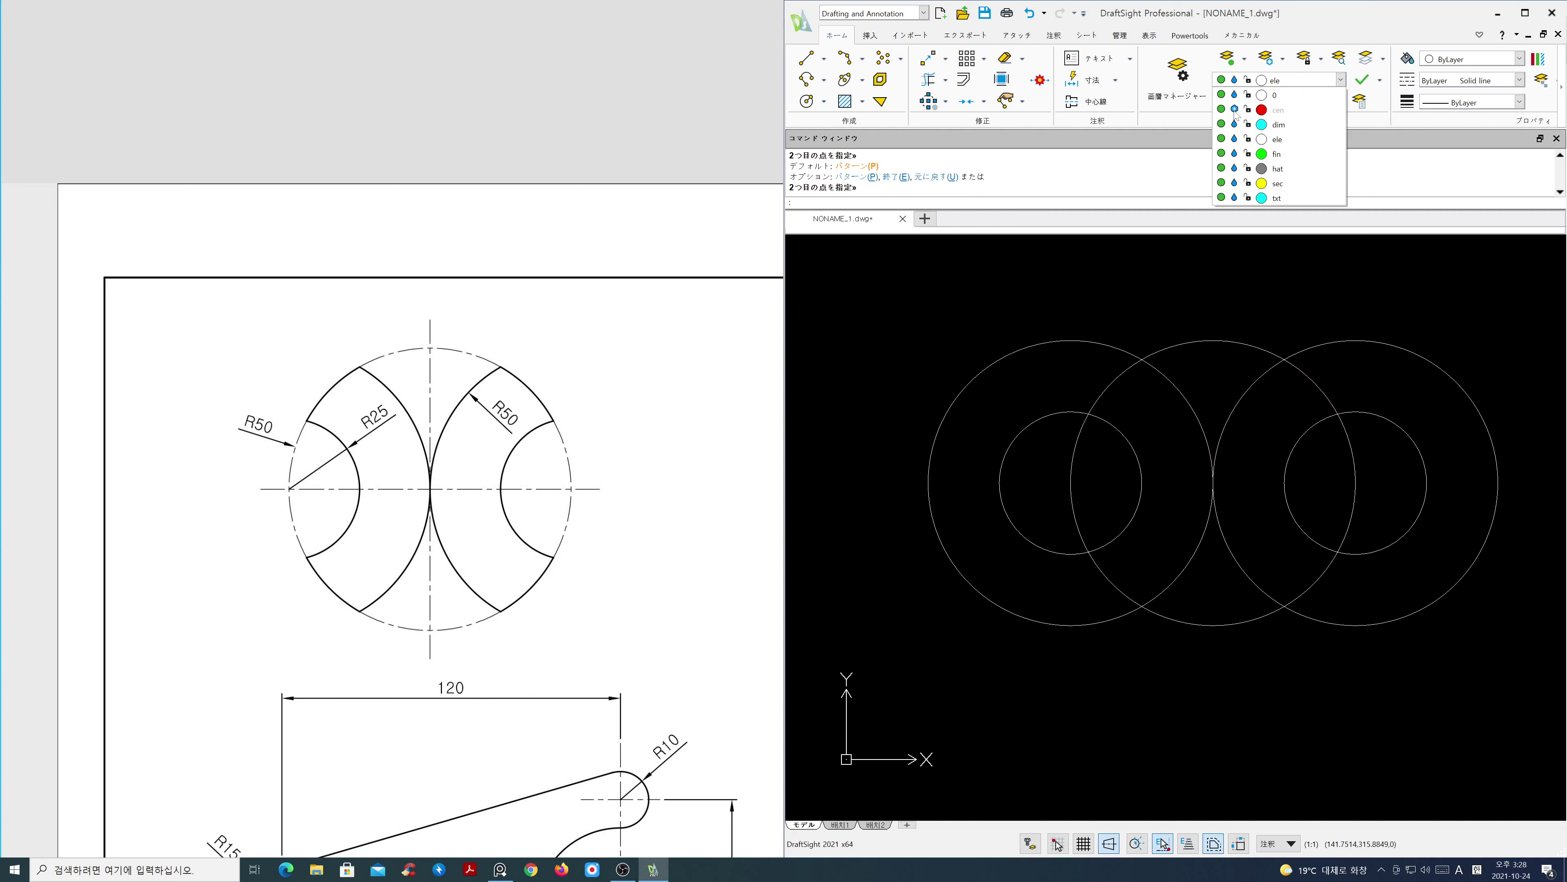
click(1107, 262)
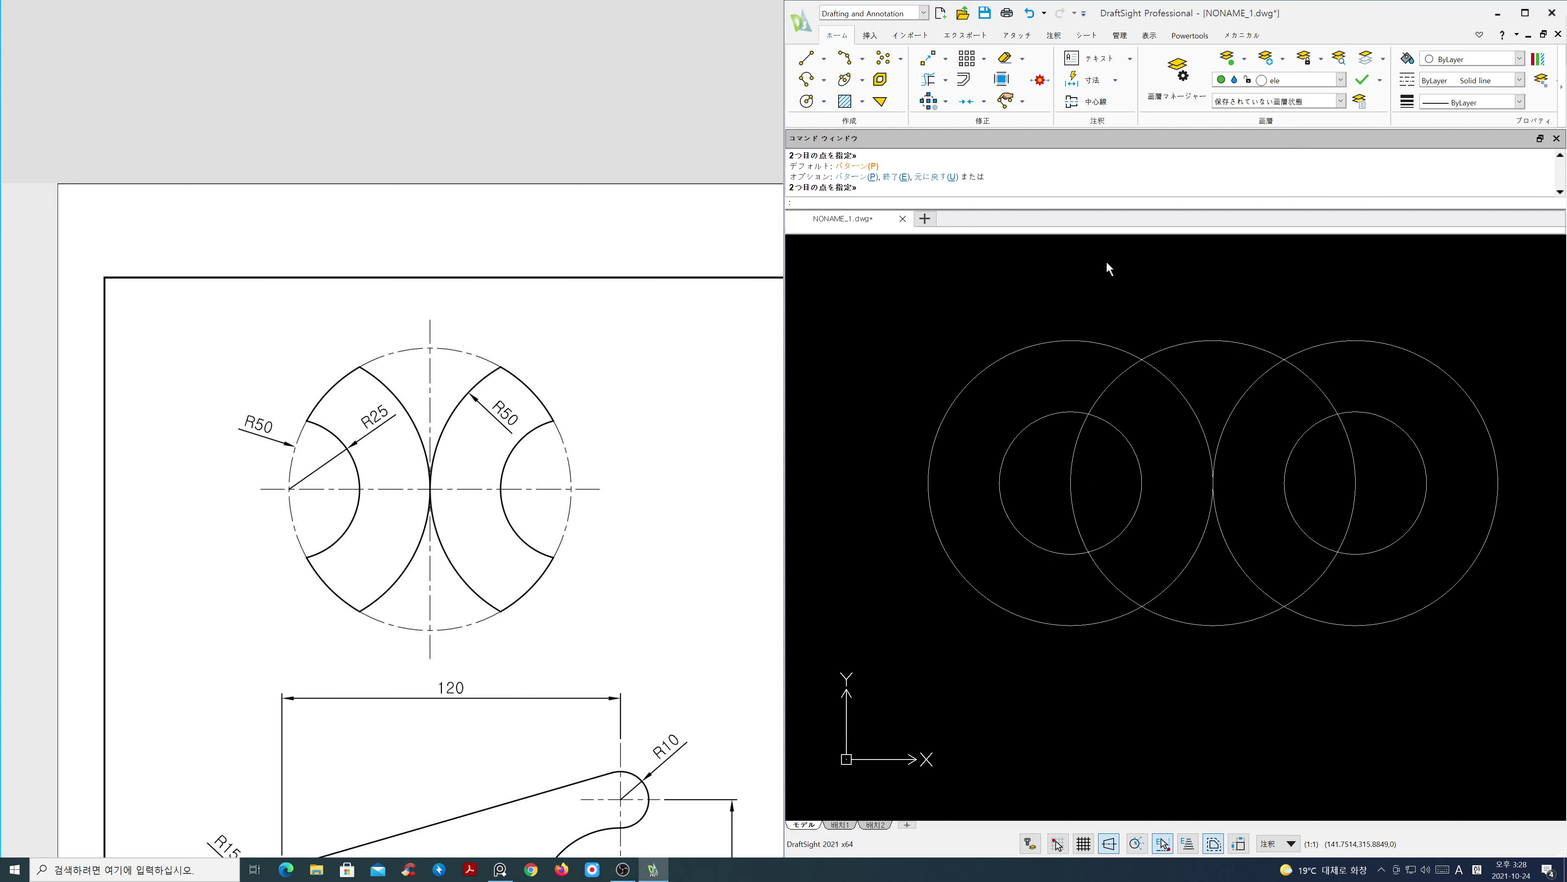
Power-trim the overlapping circles down to the two mirrored arc-sided shapes touching at the centre
click(928, 79)
mouse_move(1085, 289)
mouse_down()
mouse_move(1025, 401)
mouse_move(1105, 473)
mouse_move(1018, 617)
mouse_move(1200, 652)
mouse_move(1224, 623)
mouse_move(1519, 610)
mouse_move(1324, 481)
mouse_up()
mouse_move(1399, 364)
mouse_down()
mouse_move(1241, 320)
mouse_move(1214, 364)
mouse_up()
key(Return)
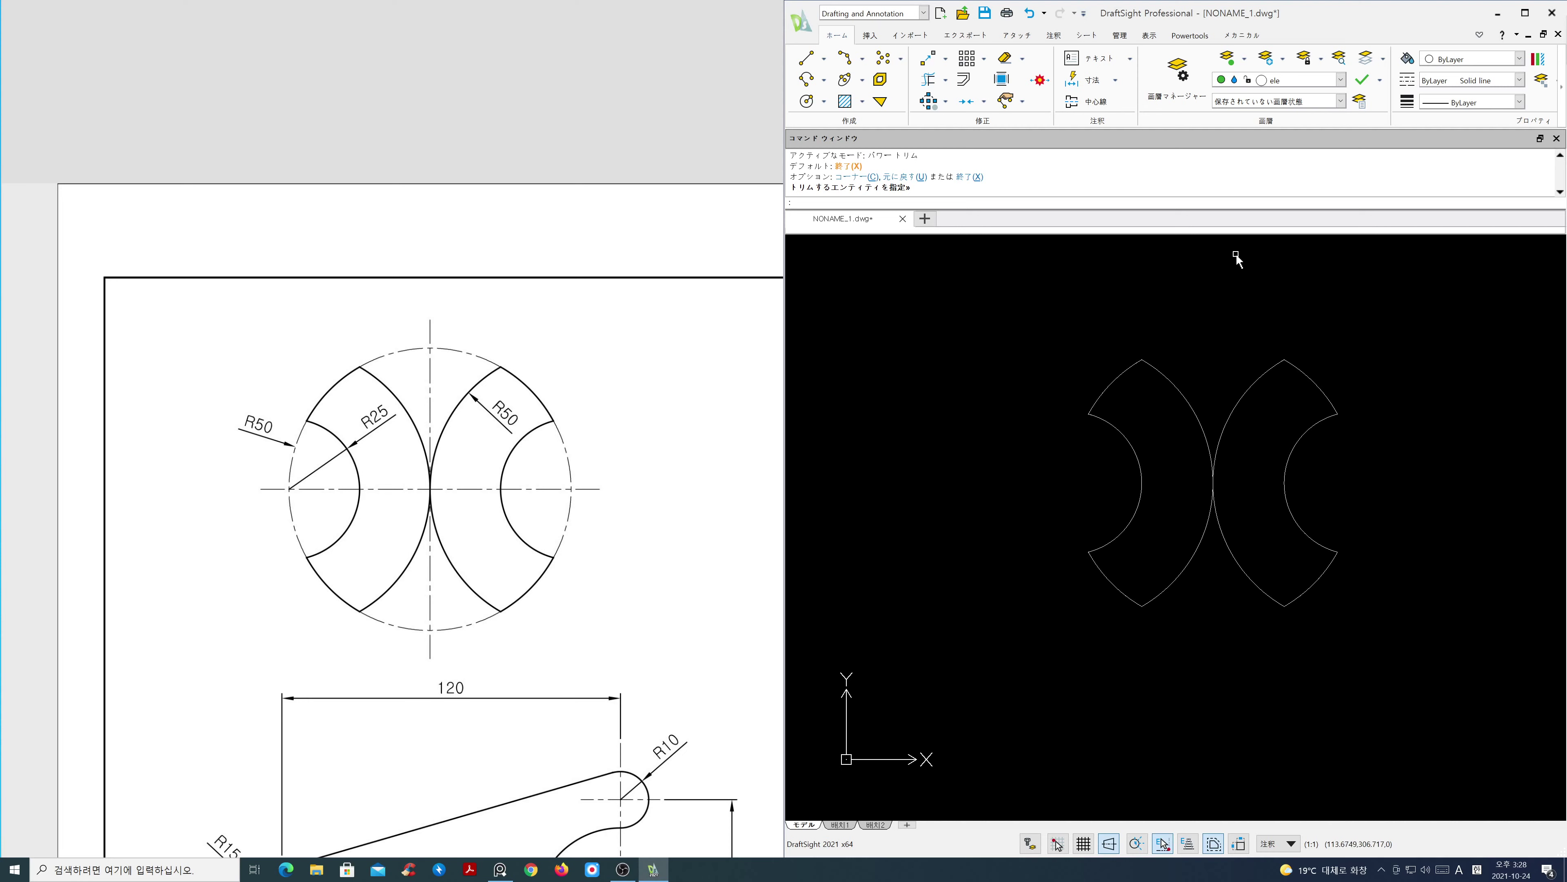
Thaw the cen layer
click(1341, 79)
click(1221, 110)
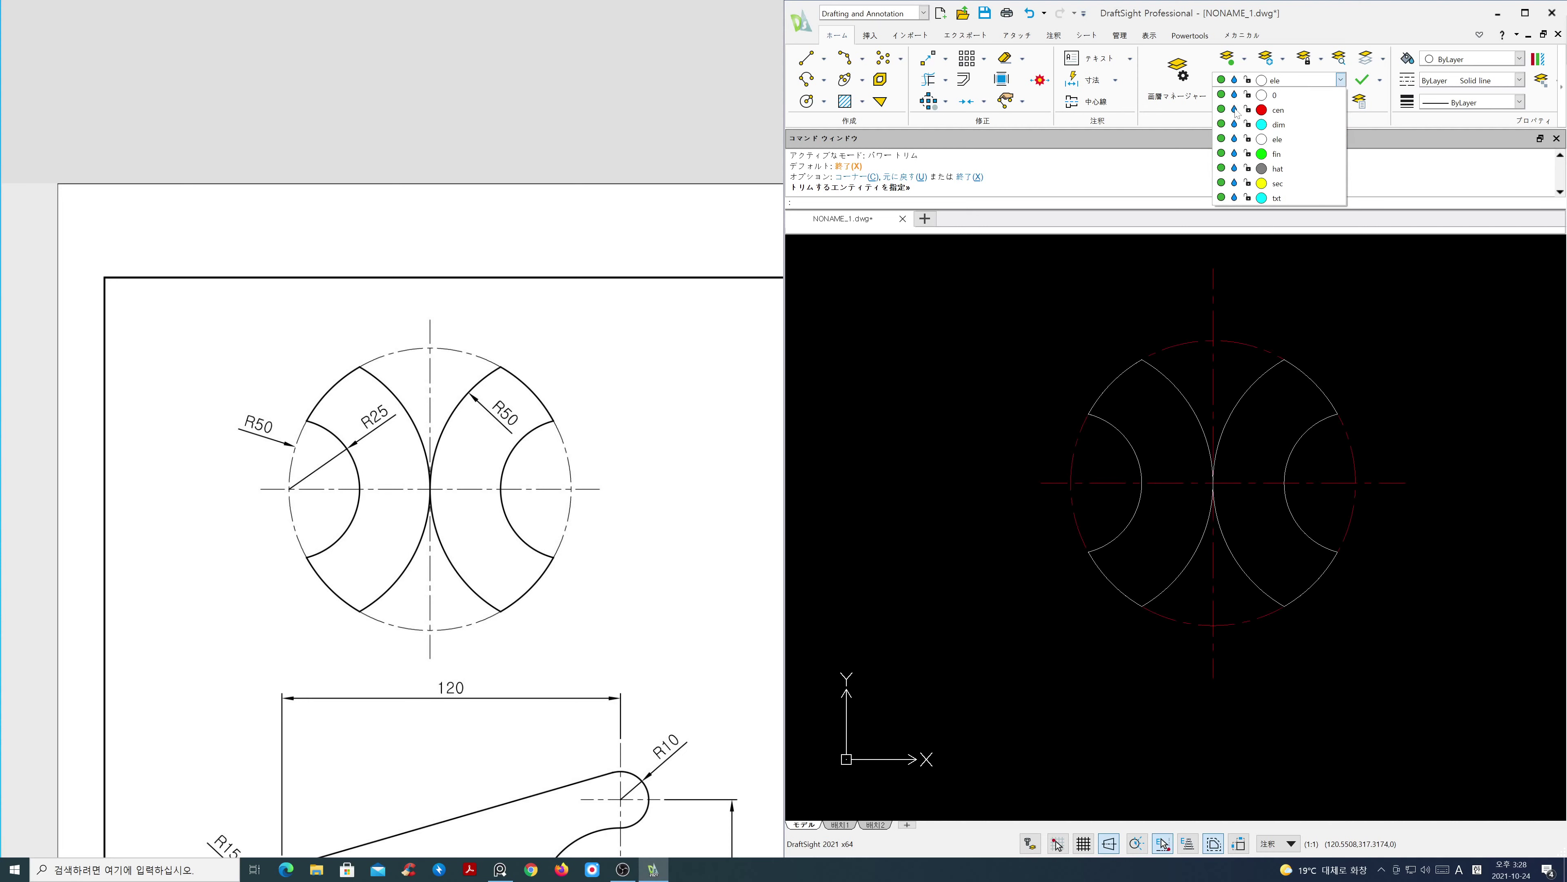
click(1095, 287)
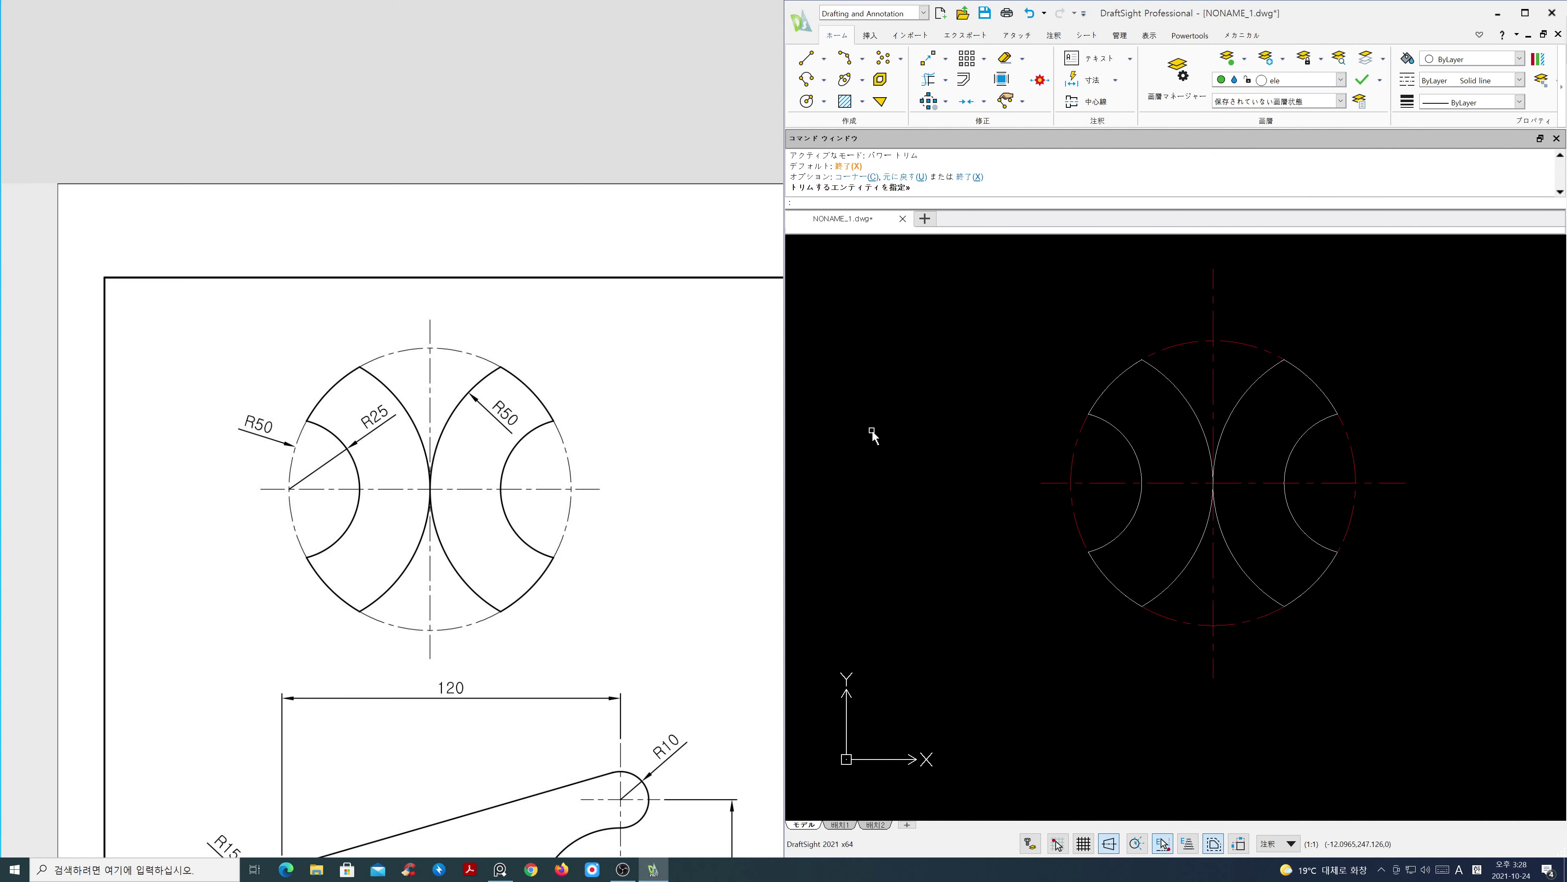
Examine the remaining figures on the reference sheet and zoom the model to its drawing bounds
ctrl+scroll(685, 428, down, 2)
ctrl+scroll(444, 353, down, 1)
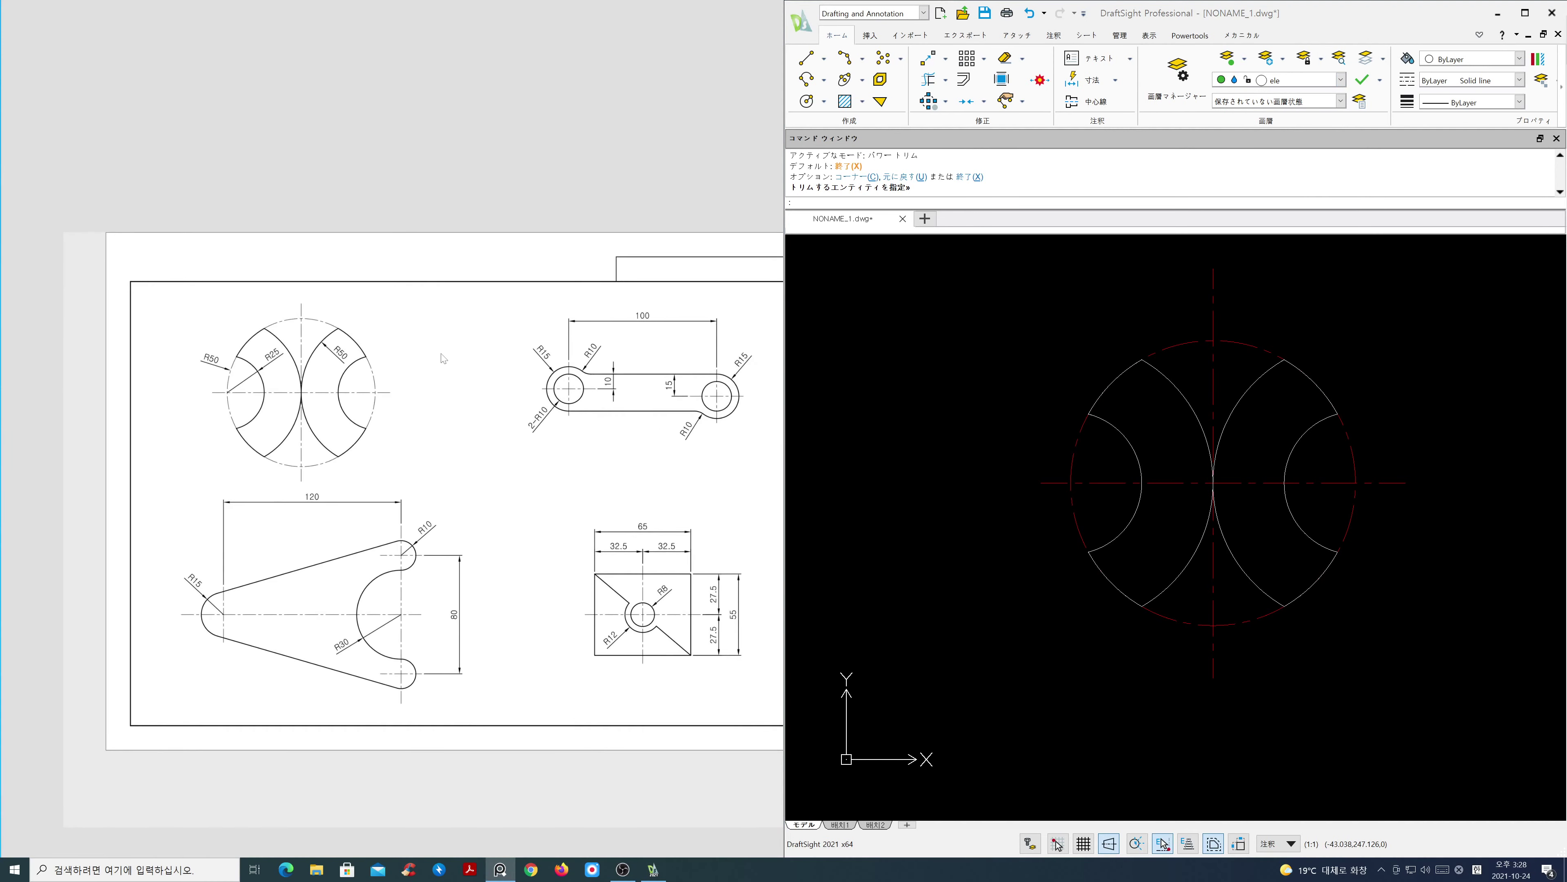
ctrl+scroll(375, 352, up, 3)
drag(433, 363, 431, 354)
click(1000, 318)
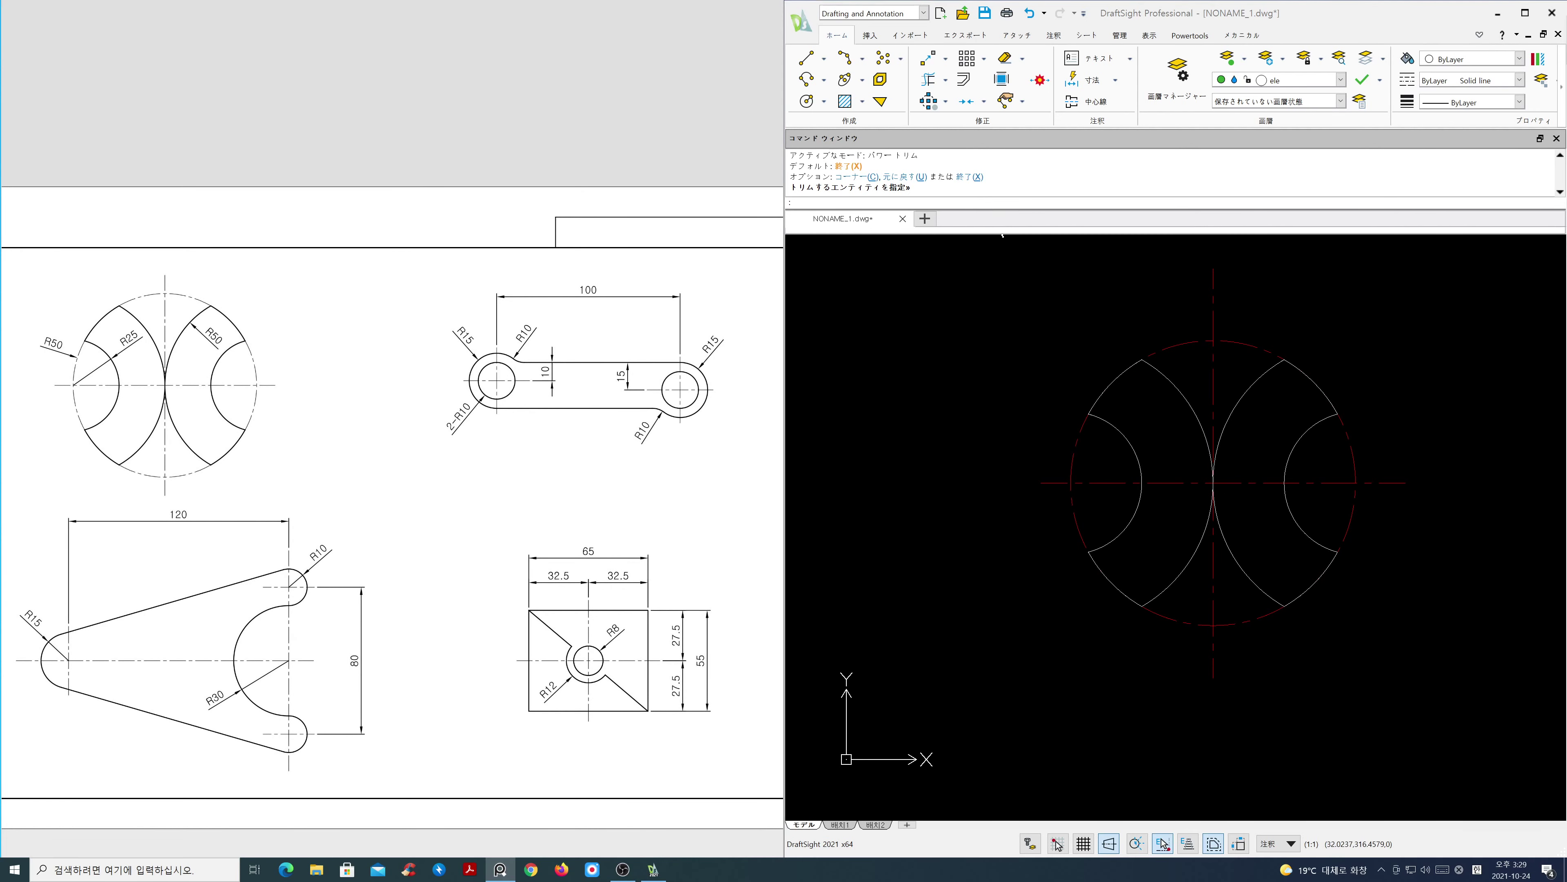
text(z)
key(Return)
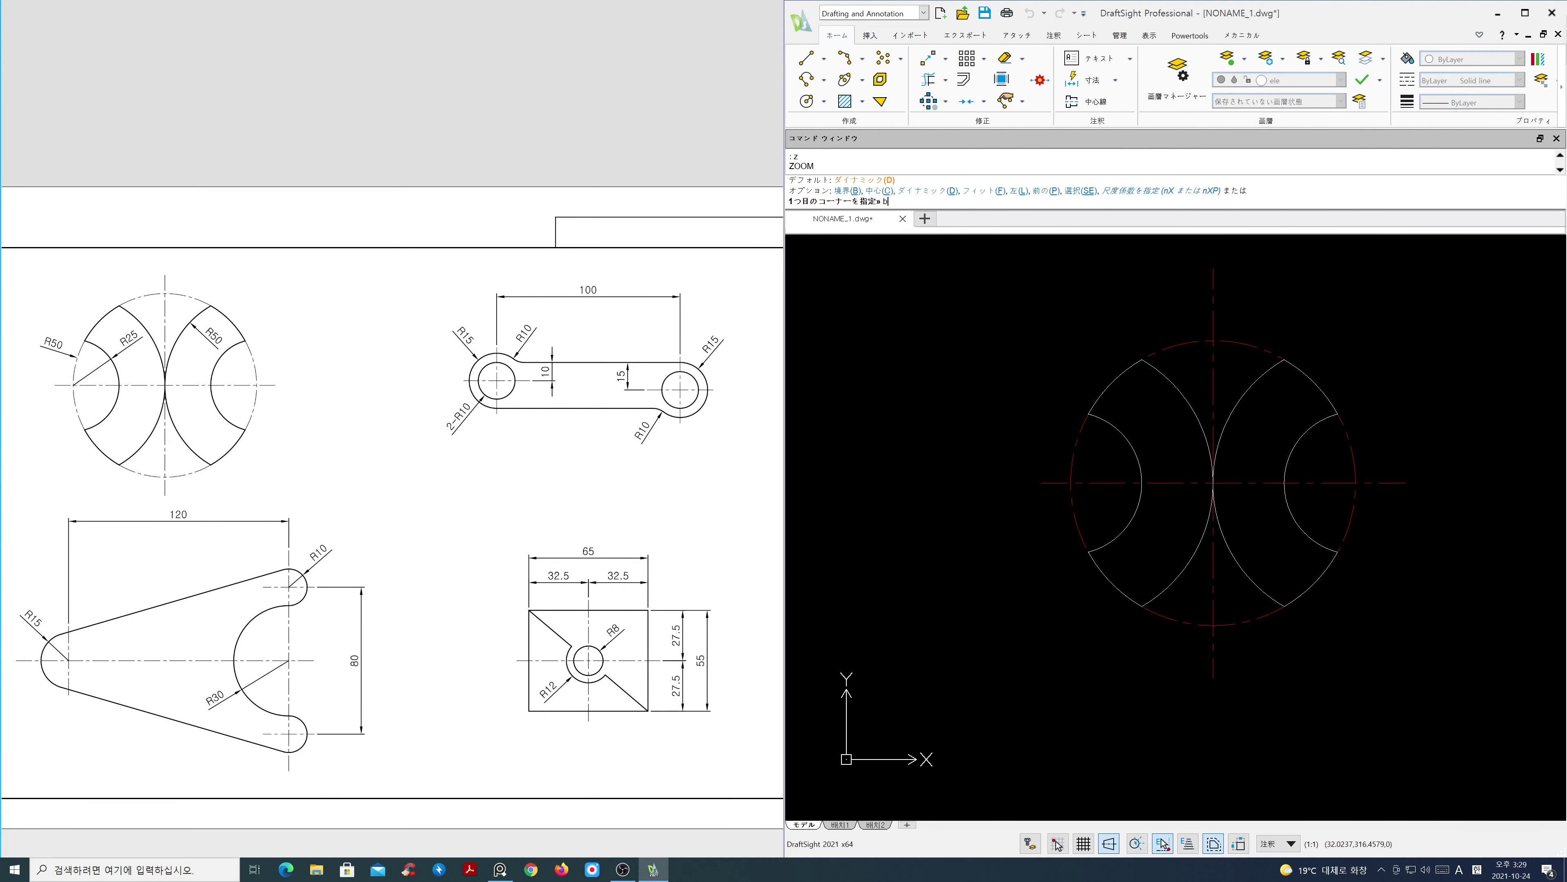
text(b)
key(Return)
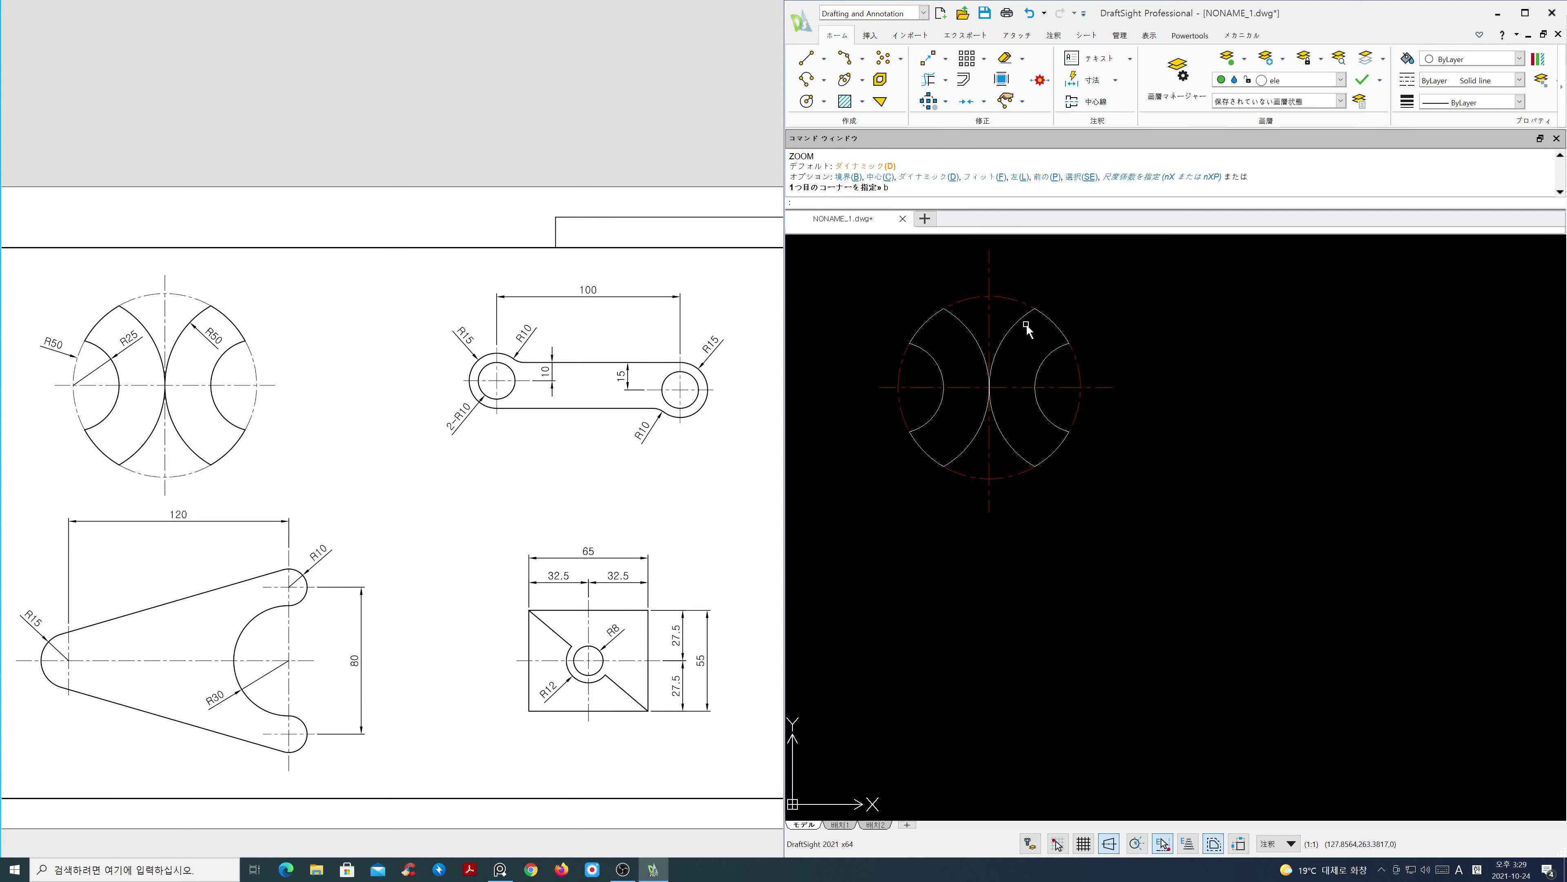
On the cen layer, draw a horizontal centre line about 178 mm long to the right of the finished figure, level with its centre
click(1339, 80)
click(1296, 109)
text(l)
key(Return)
click(1185, 387)
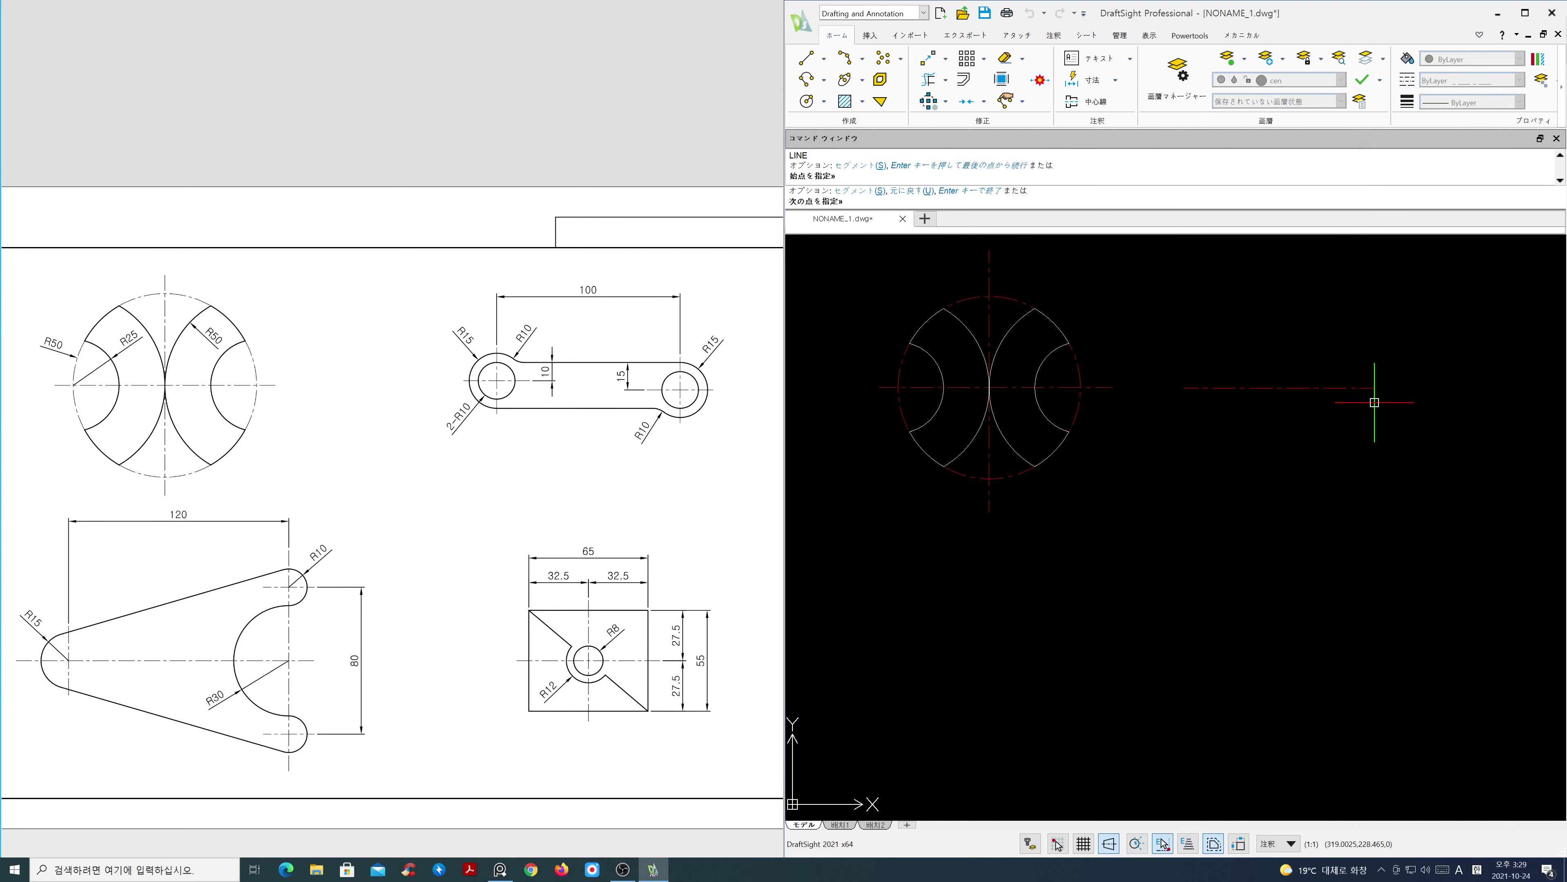
click(1506, 393)
key(Return)
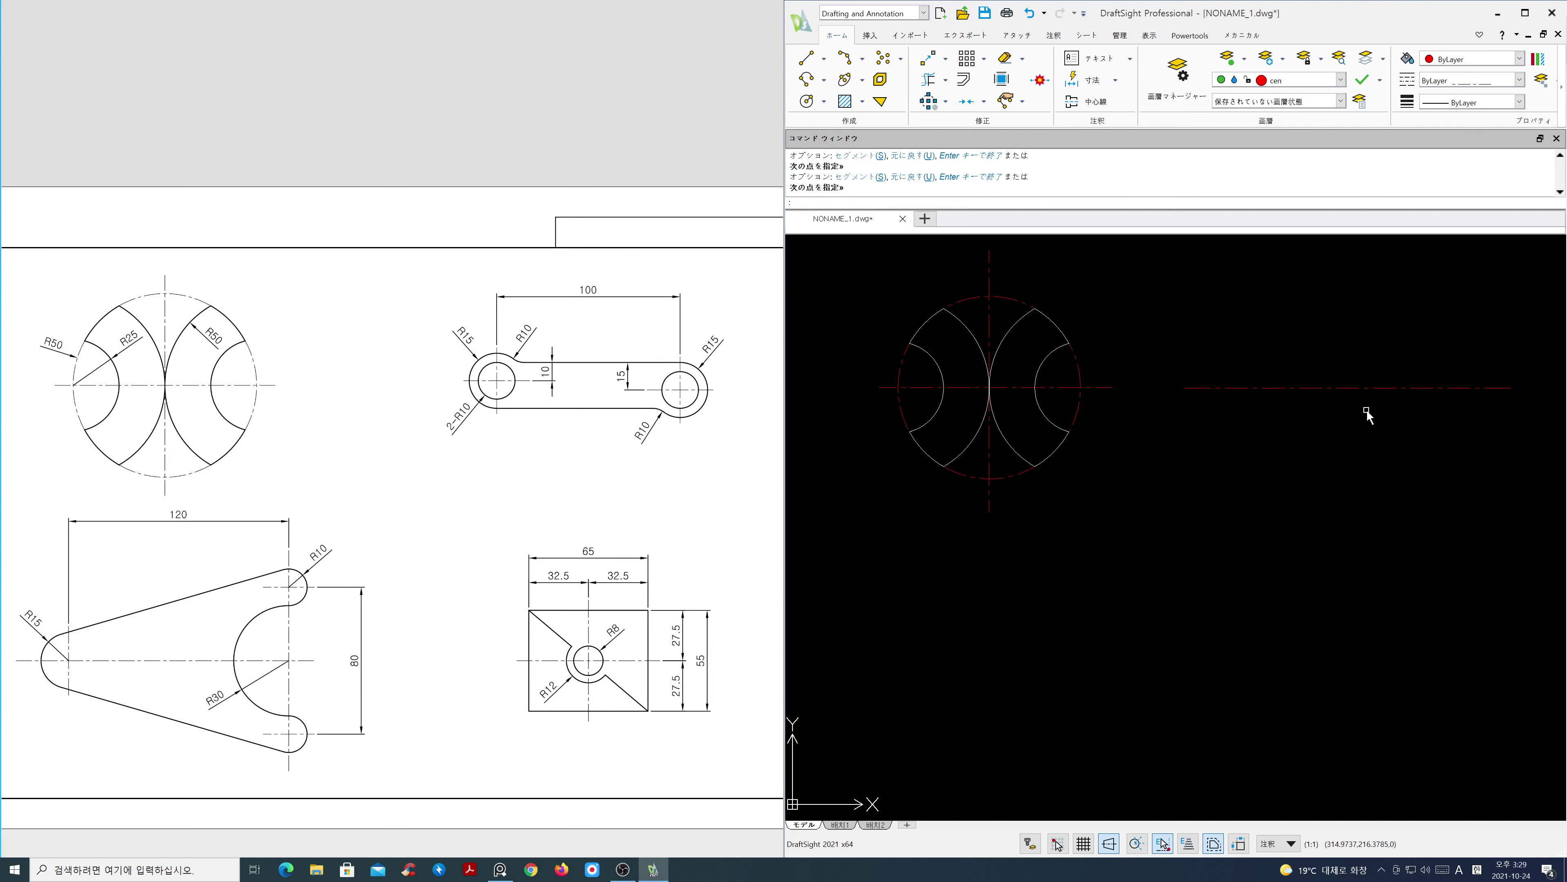
Offset the new horizontal centre line 5 mm downward
text(o)
key(Return)
text(5)
key(Return)
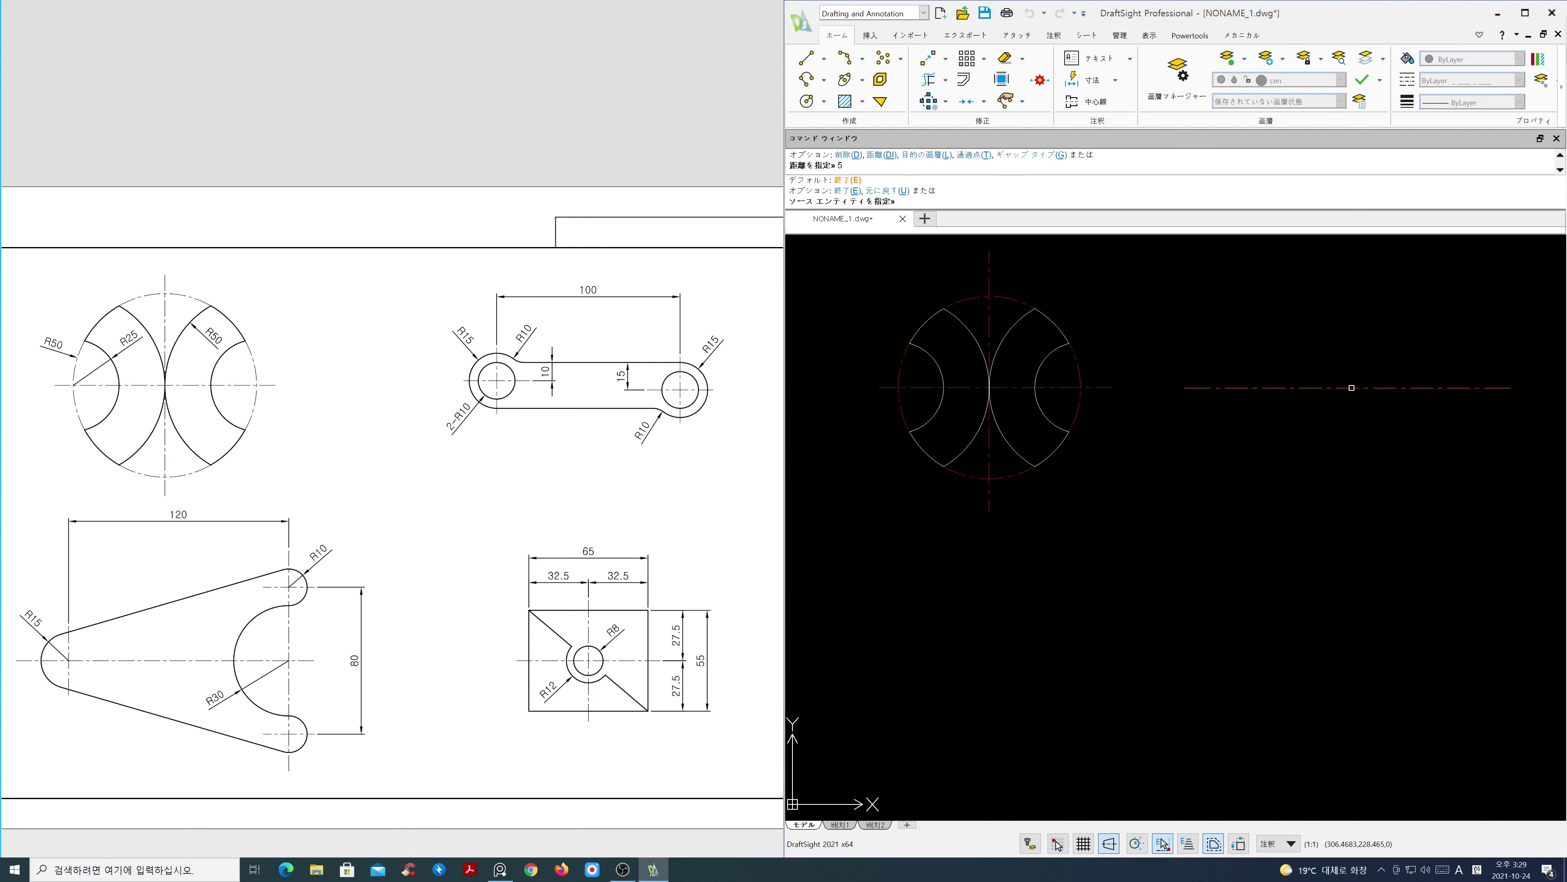
click(1351, 387)
click(1348, 432)
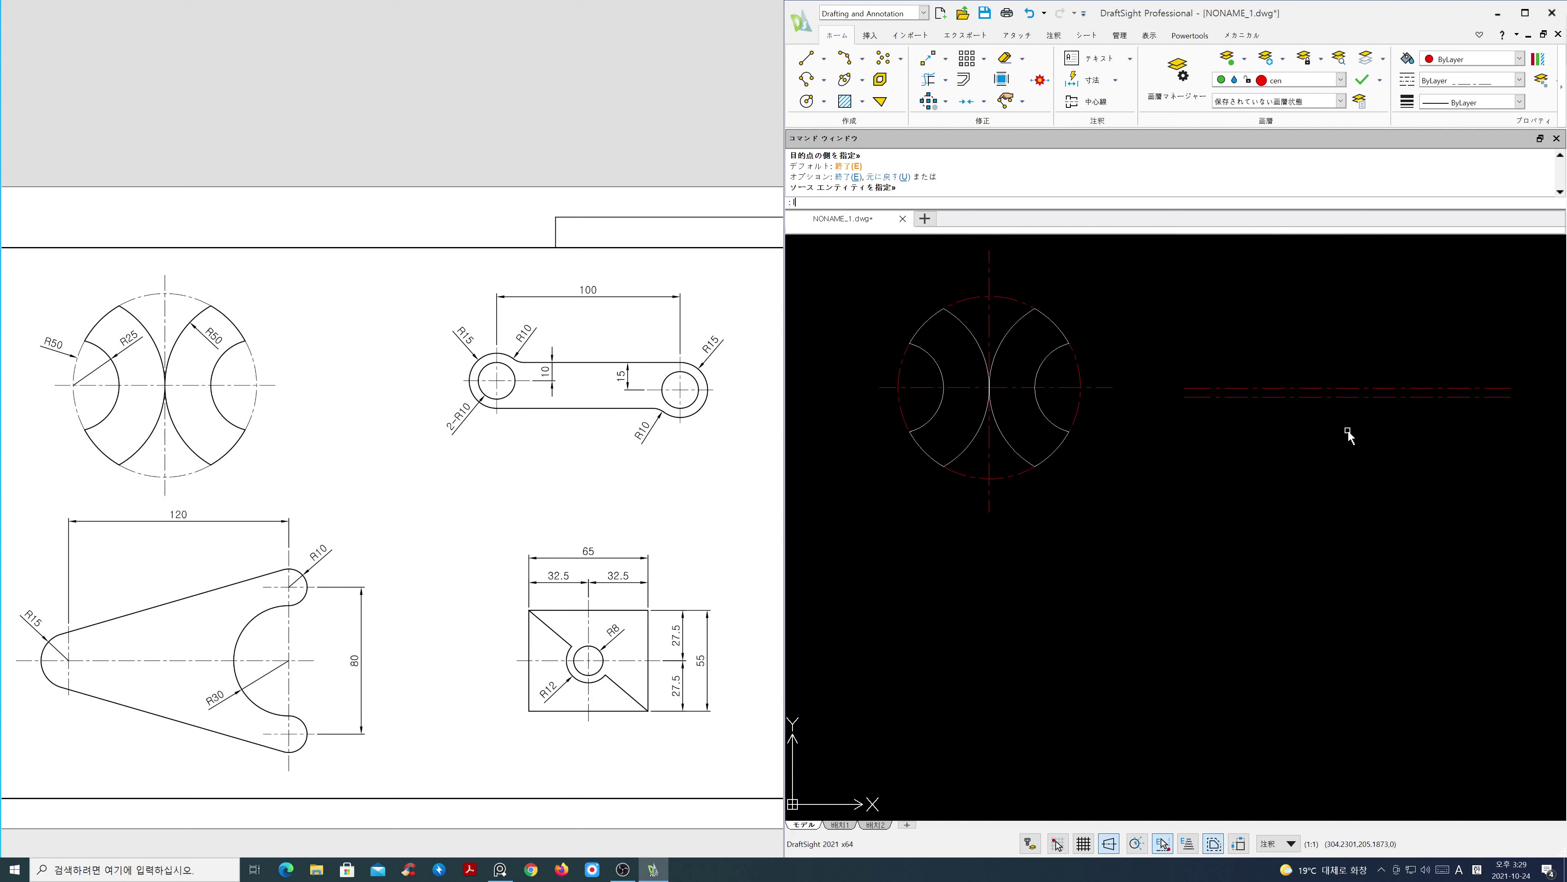
Draw a vertical centre line about 94 mm long crossing both horizontal centre lines near their right ends
key(Return)
click(1447, 473)
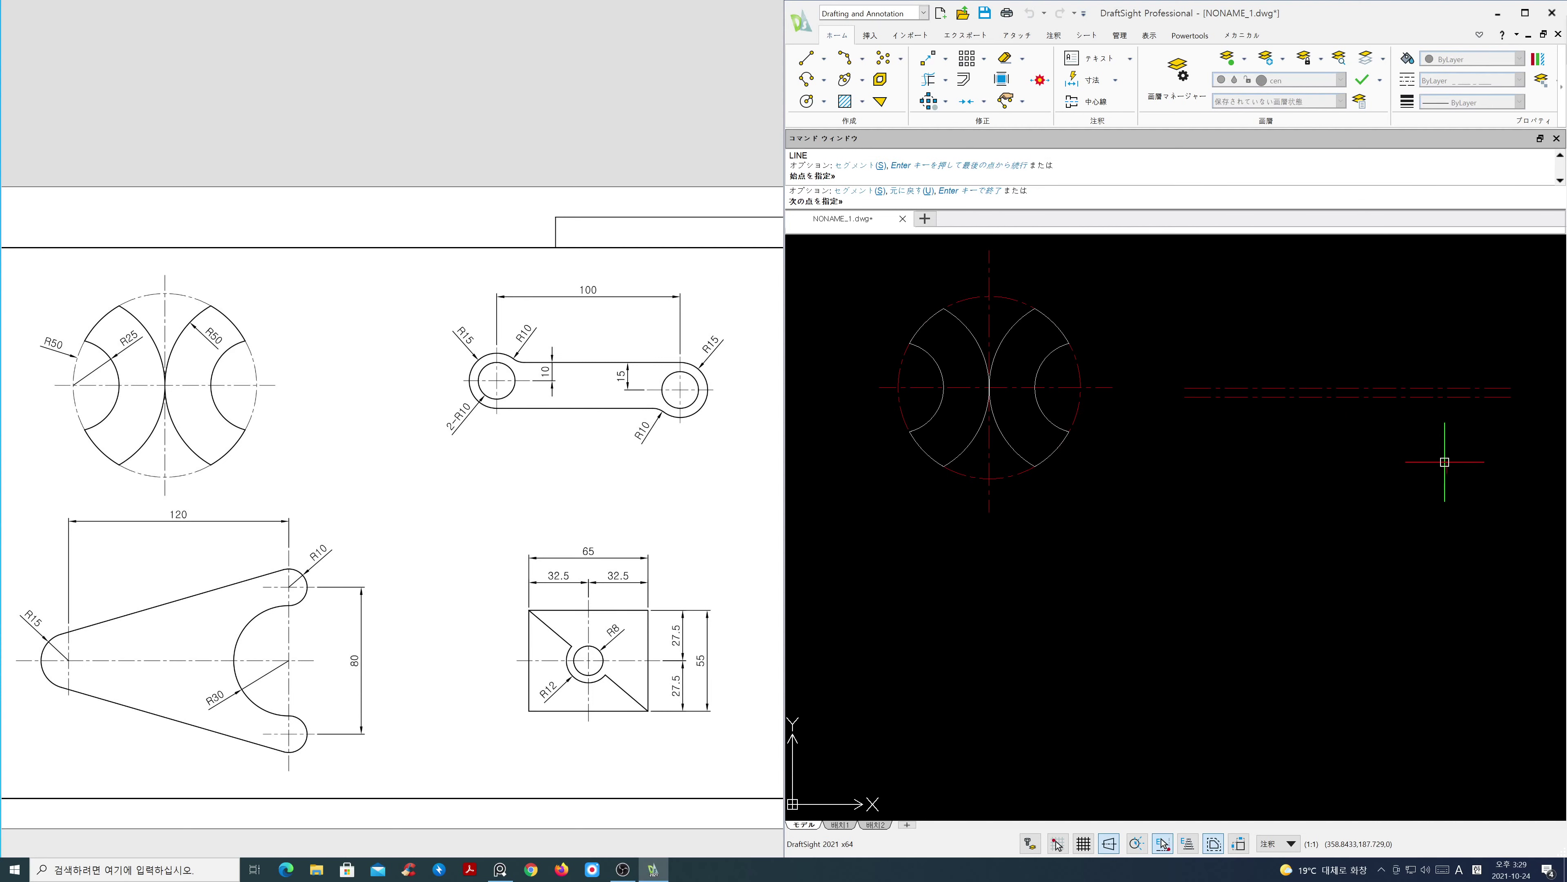
click(1437, 302)
key(Return)
Offset the vertical centre line 100 mm to the left
text(o)
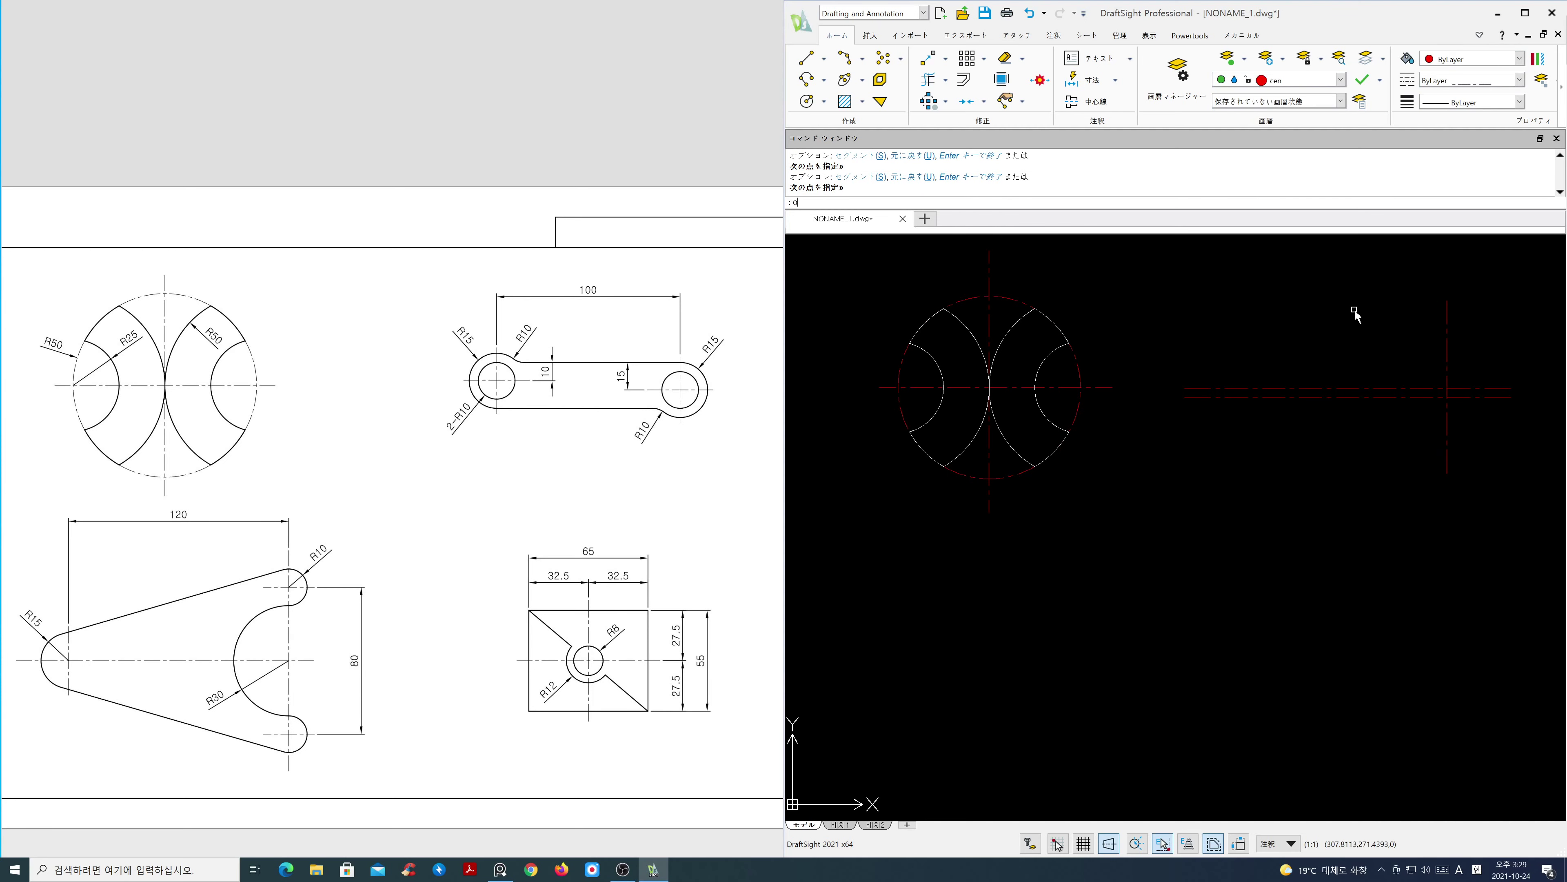
key(Return)
text(100)
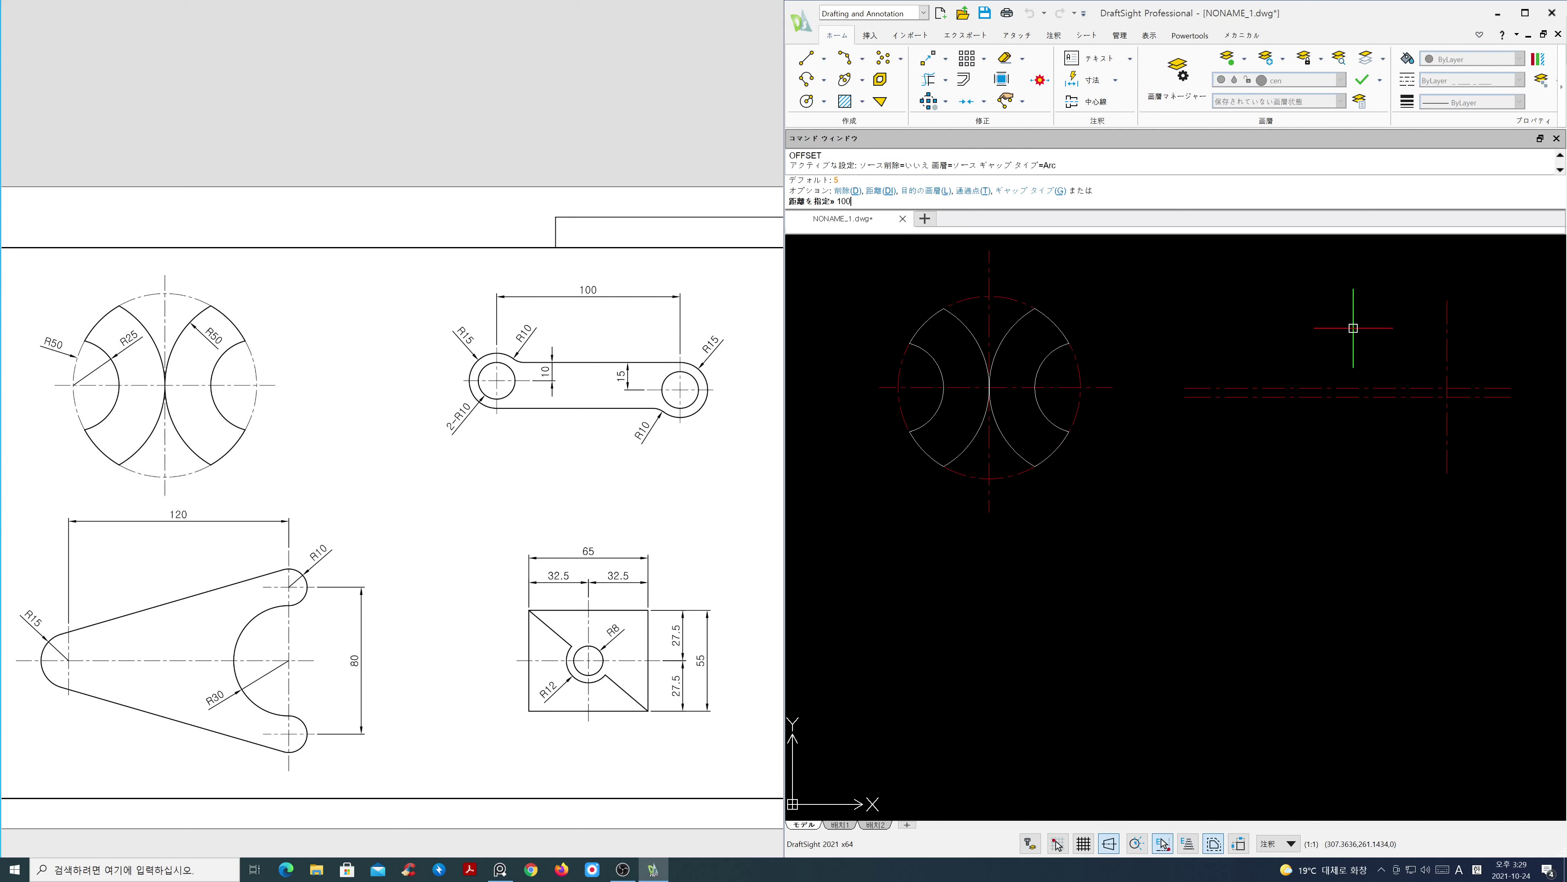
key(Return)
click(1448, 361)
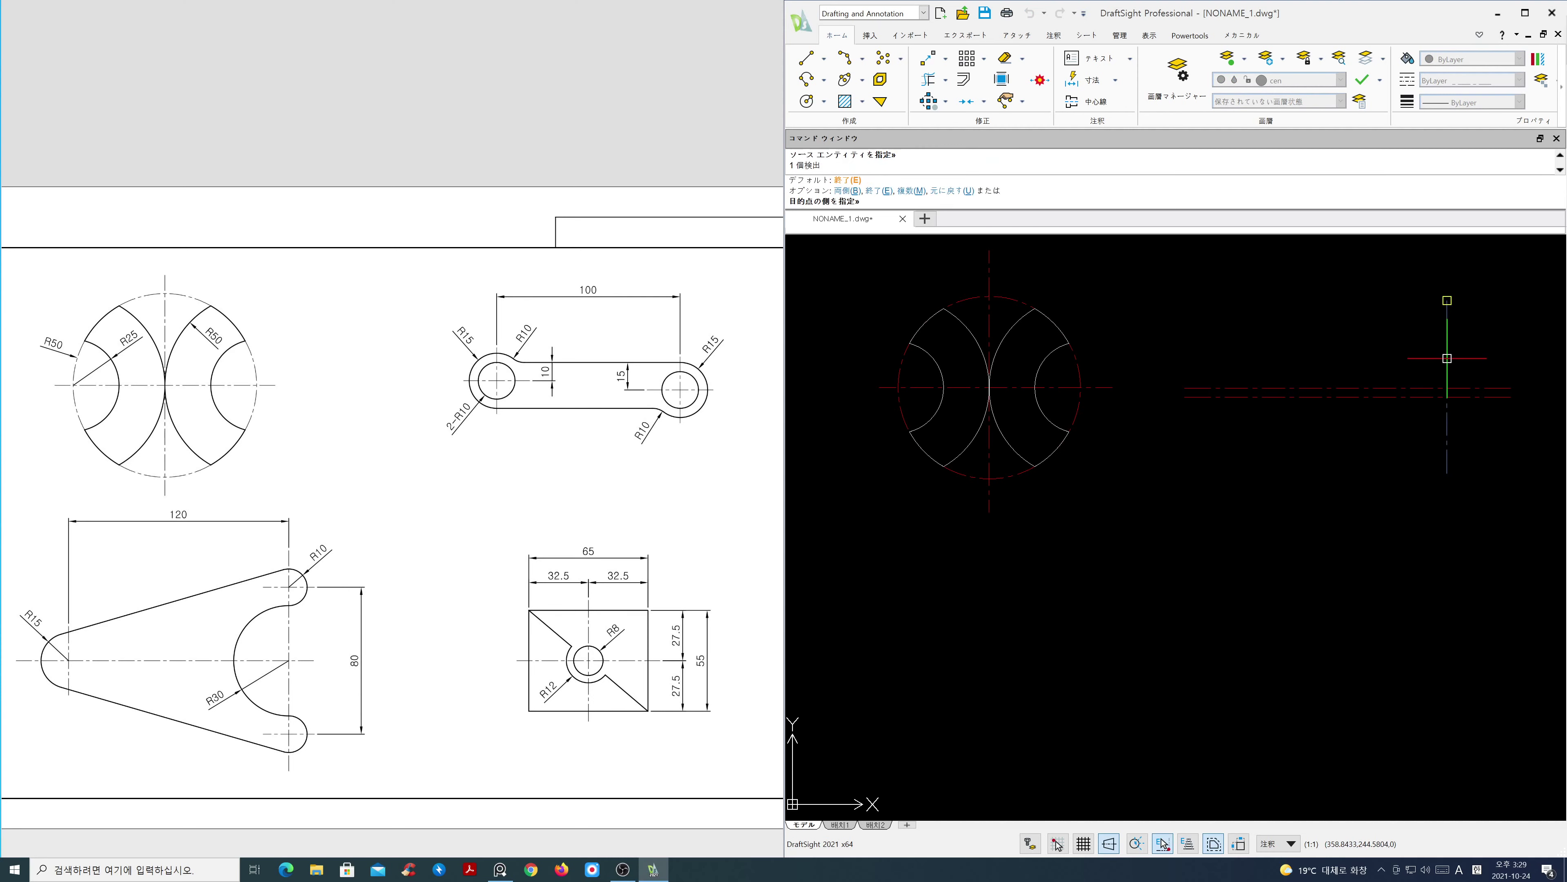
click(1376, 352)
key(Return)
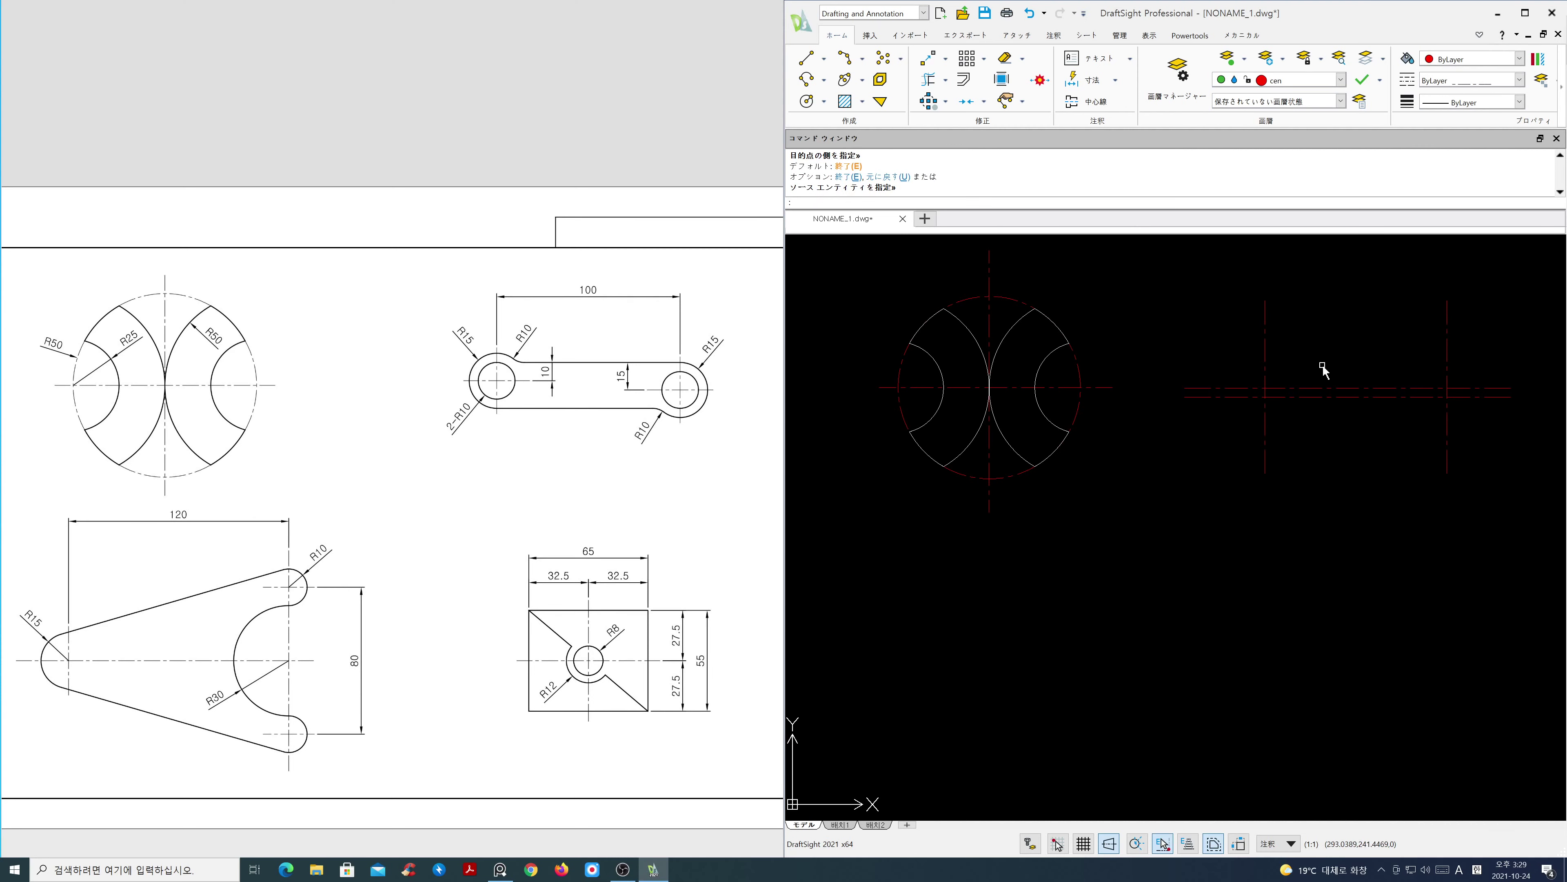
Split both horizontal centre lines so the upper one crosses only the left vertical and the lower one only the right vertical
scroll(675, 350, up, 5)
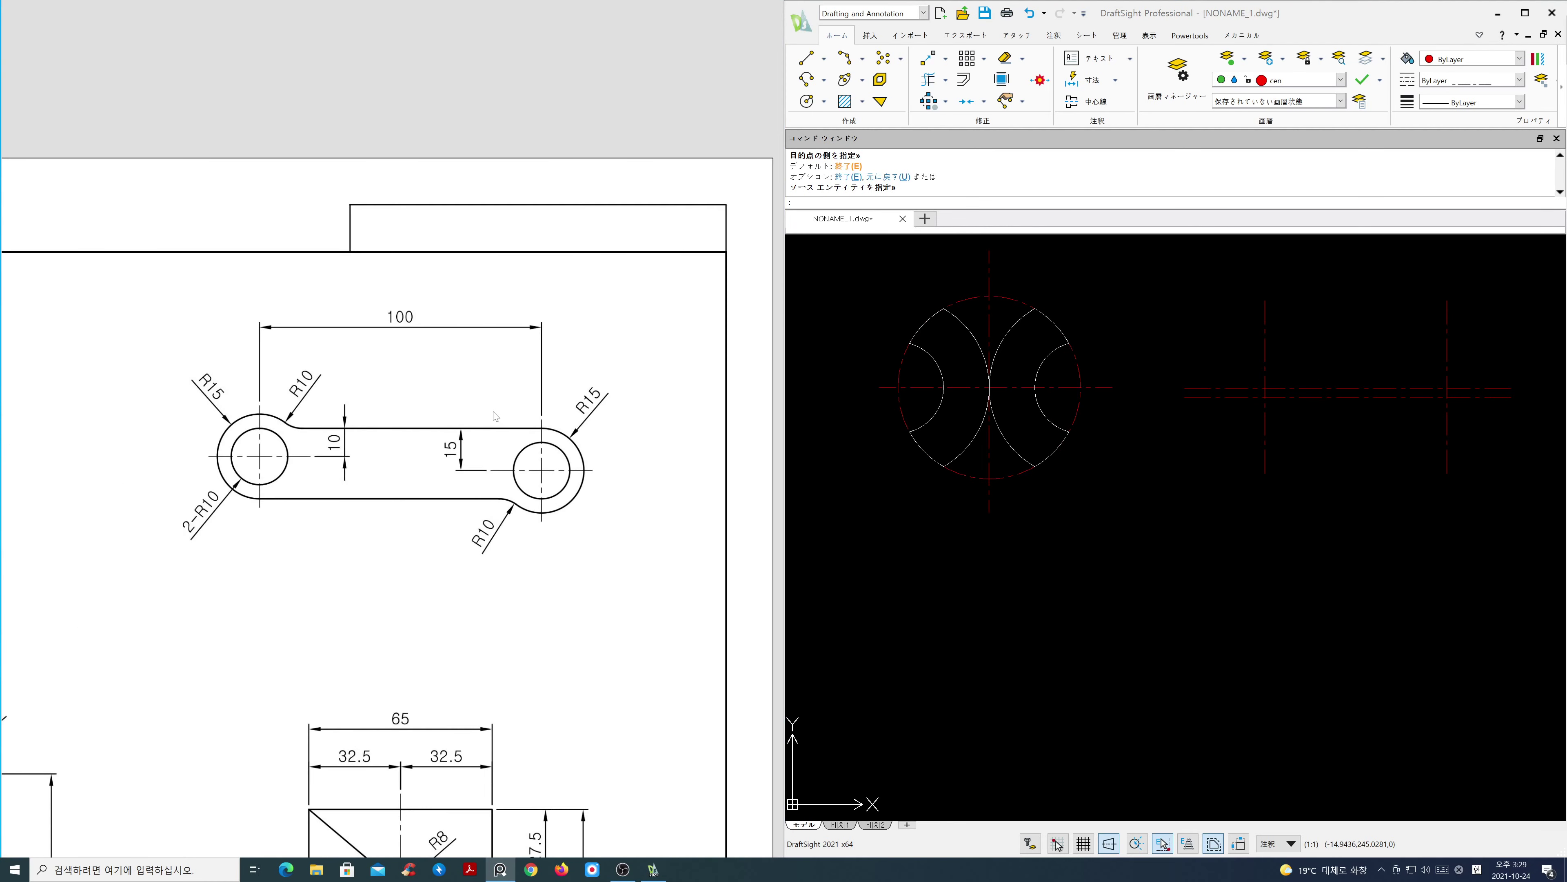
scroll(1252, 472, up, 3)
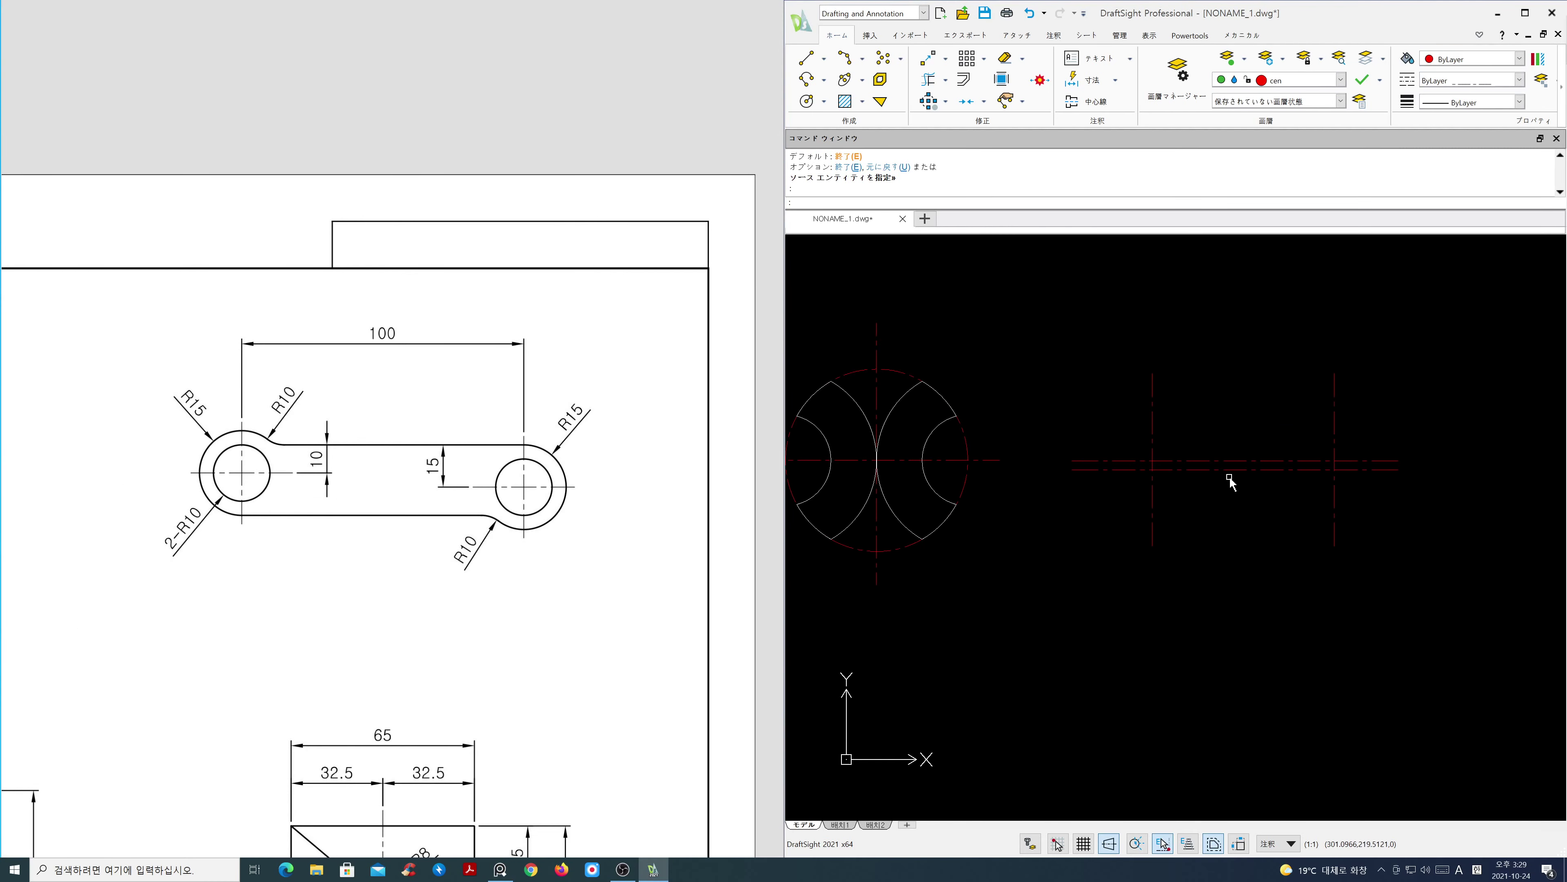
scroll(1230, 478, up, 1)
middle_drag(1243, 476, 1206, 481)
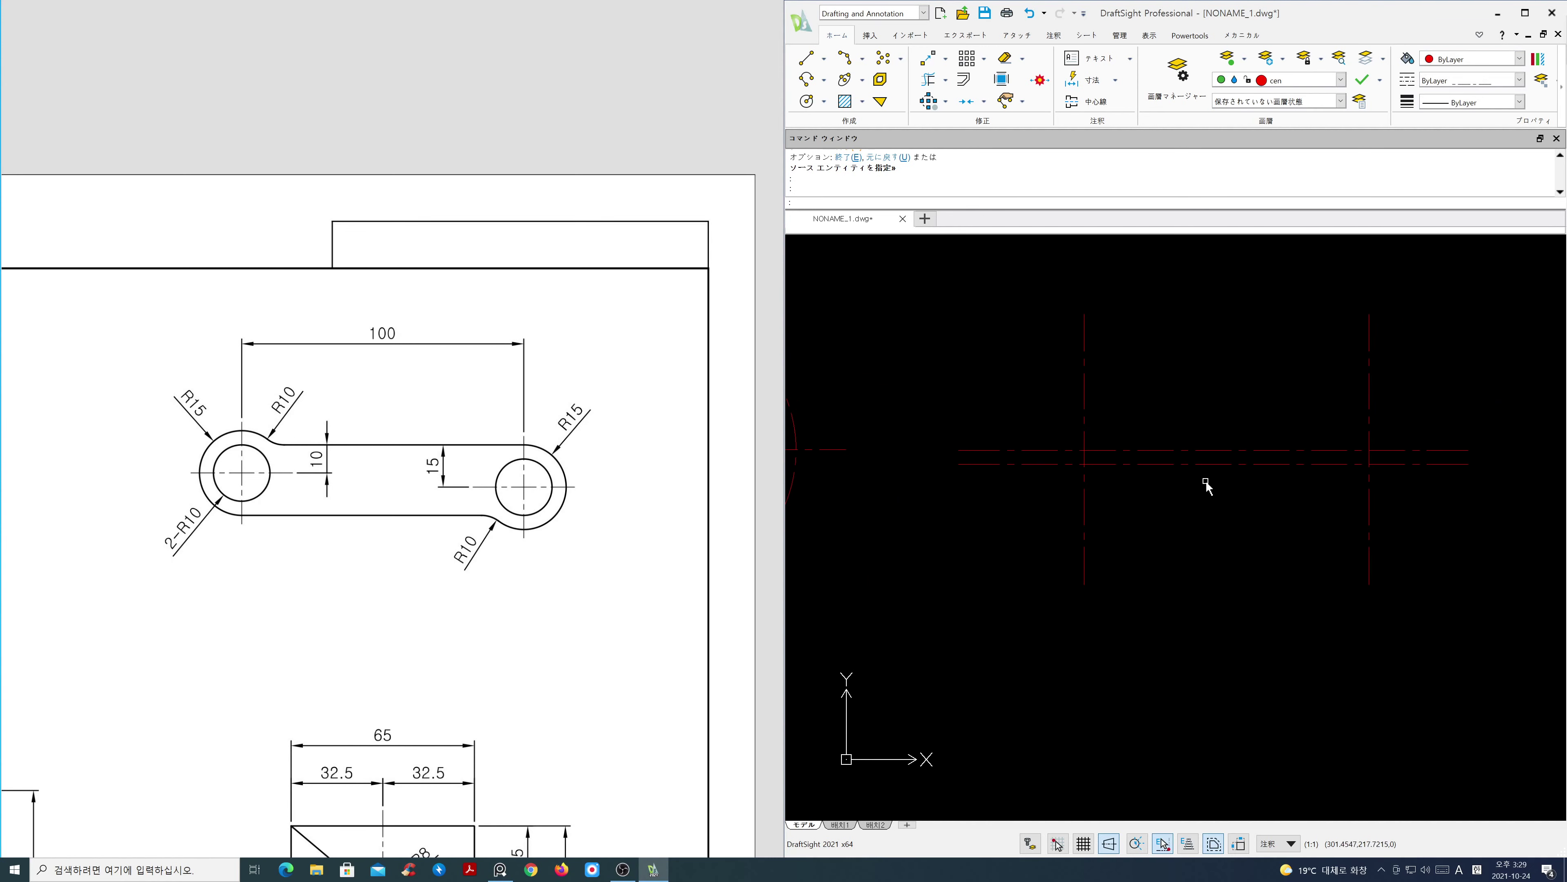
key(Return)
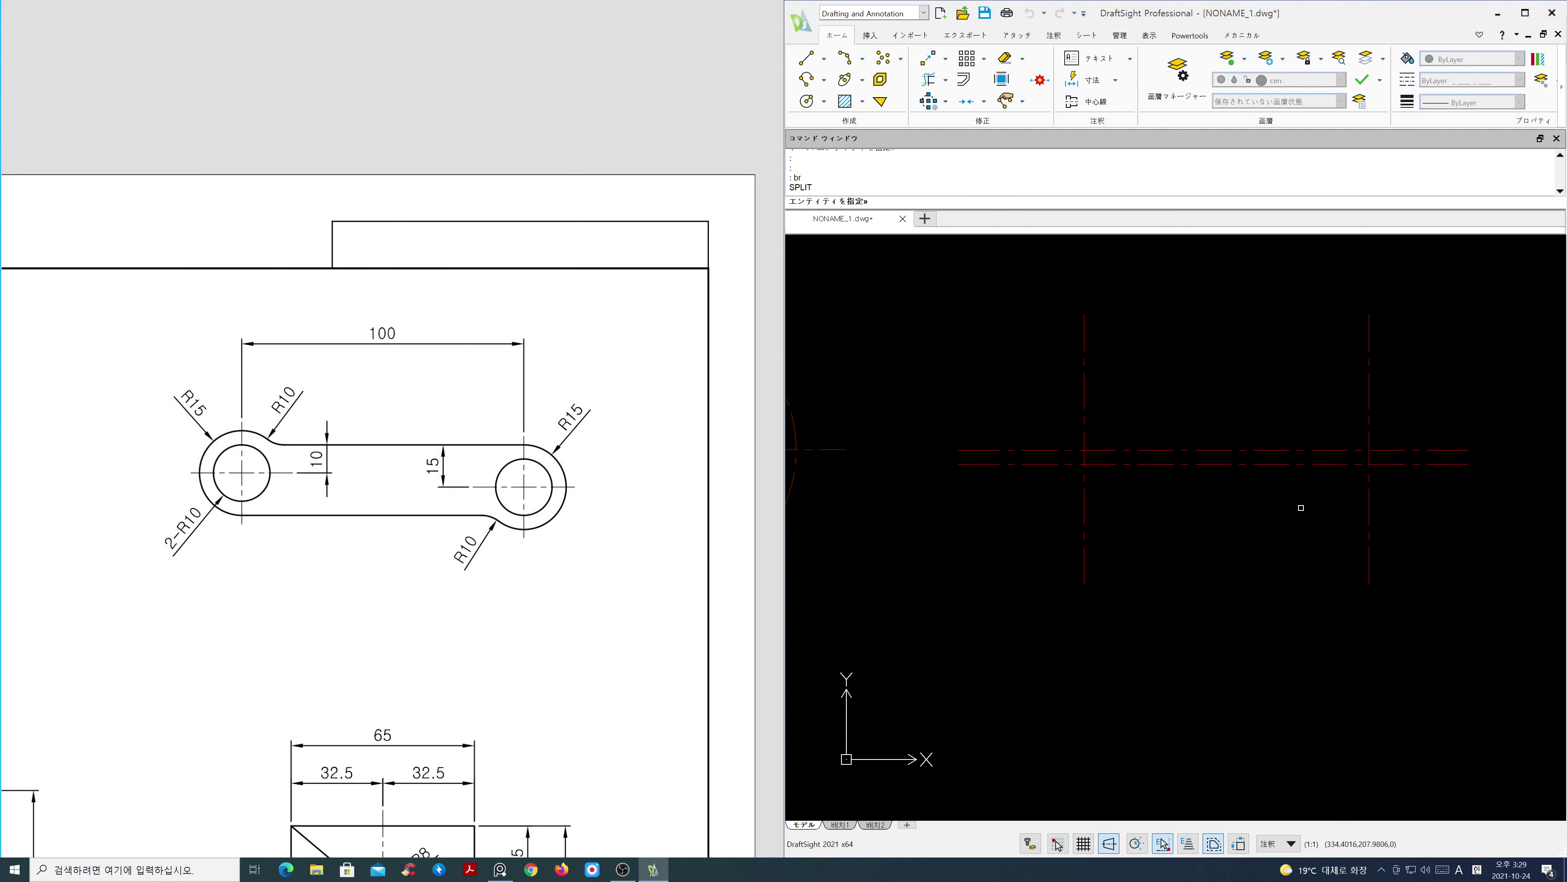
click(1303, 464)
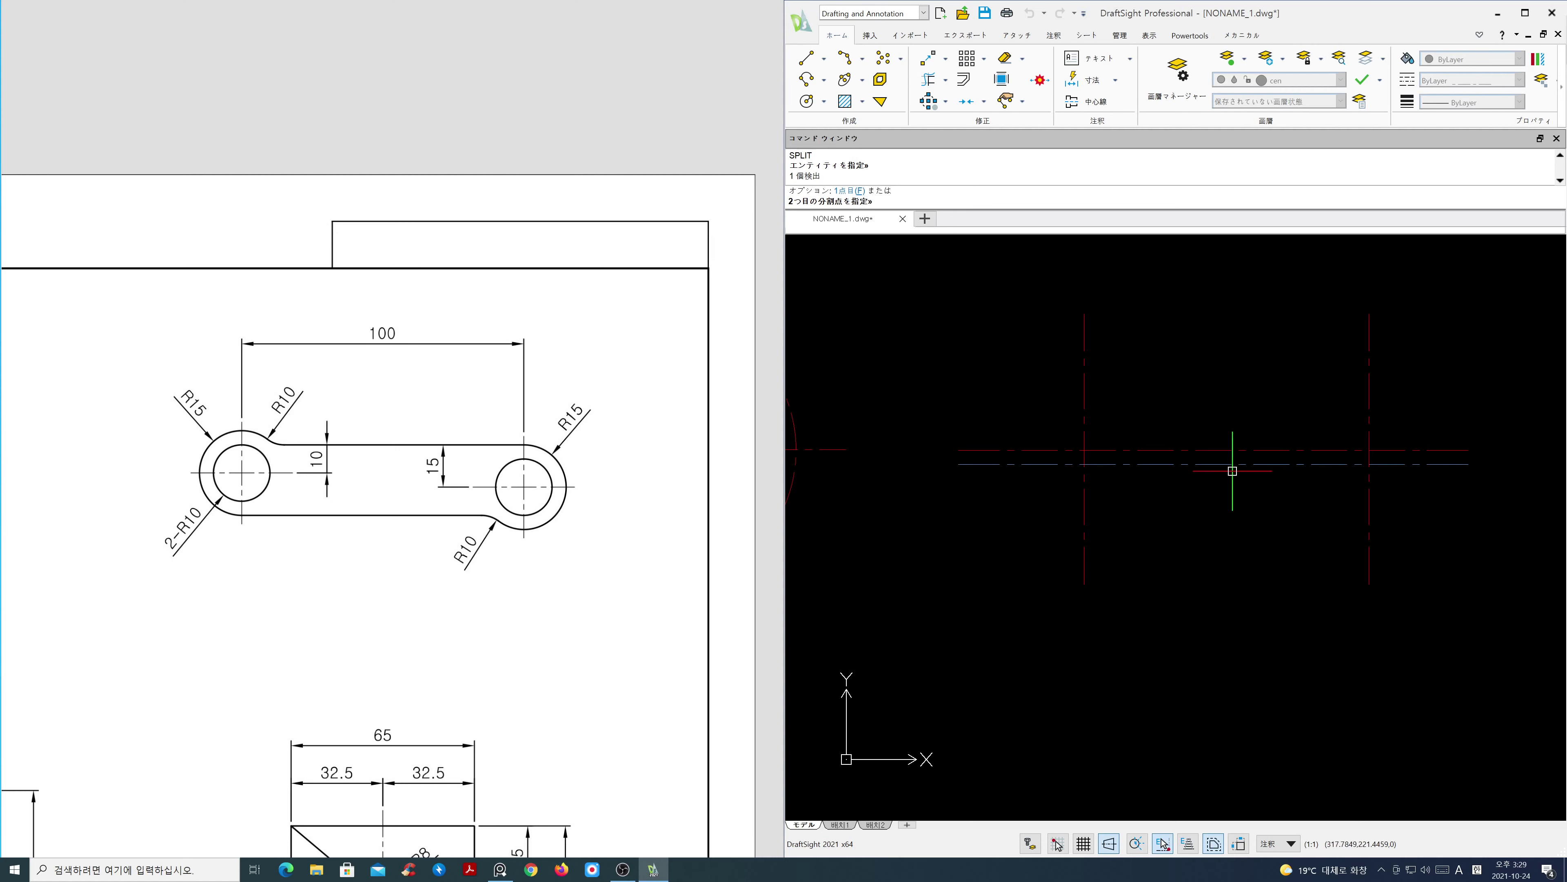
click(957, 464)
key(Return)
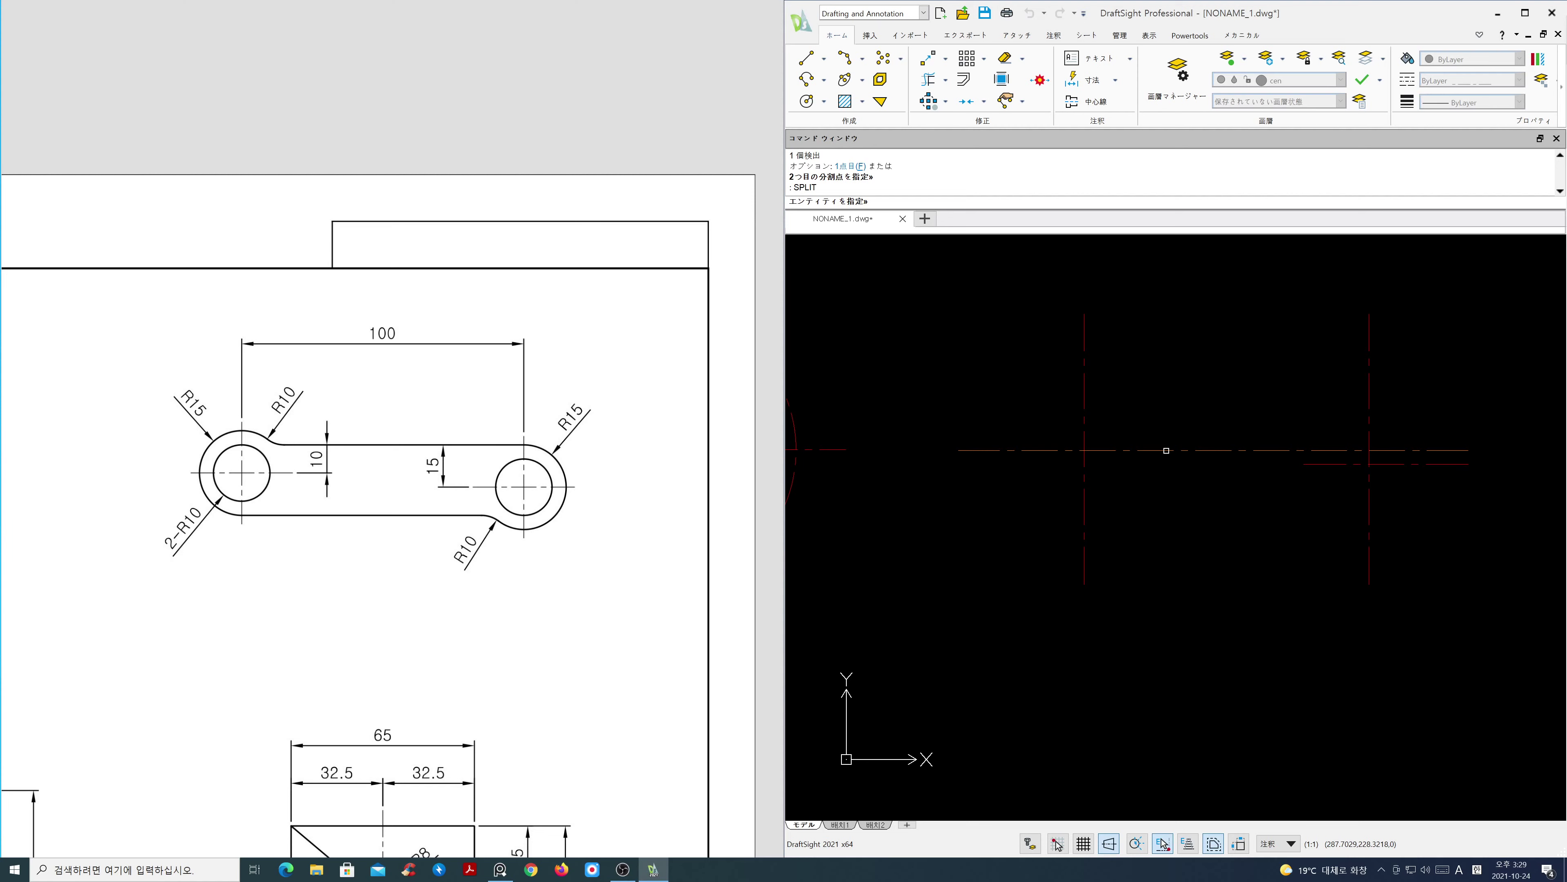
click(1171, 449)
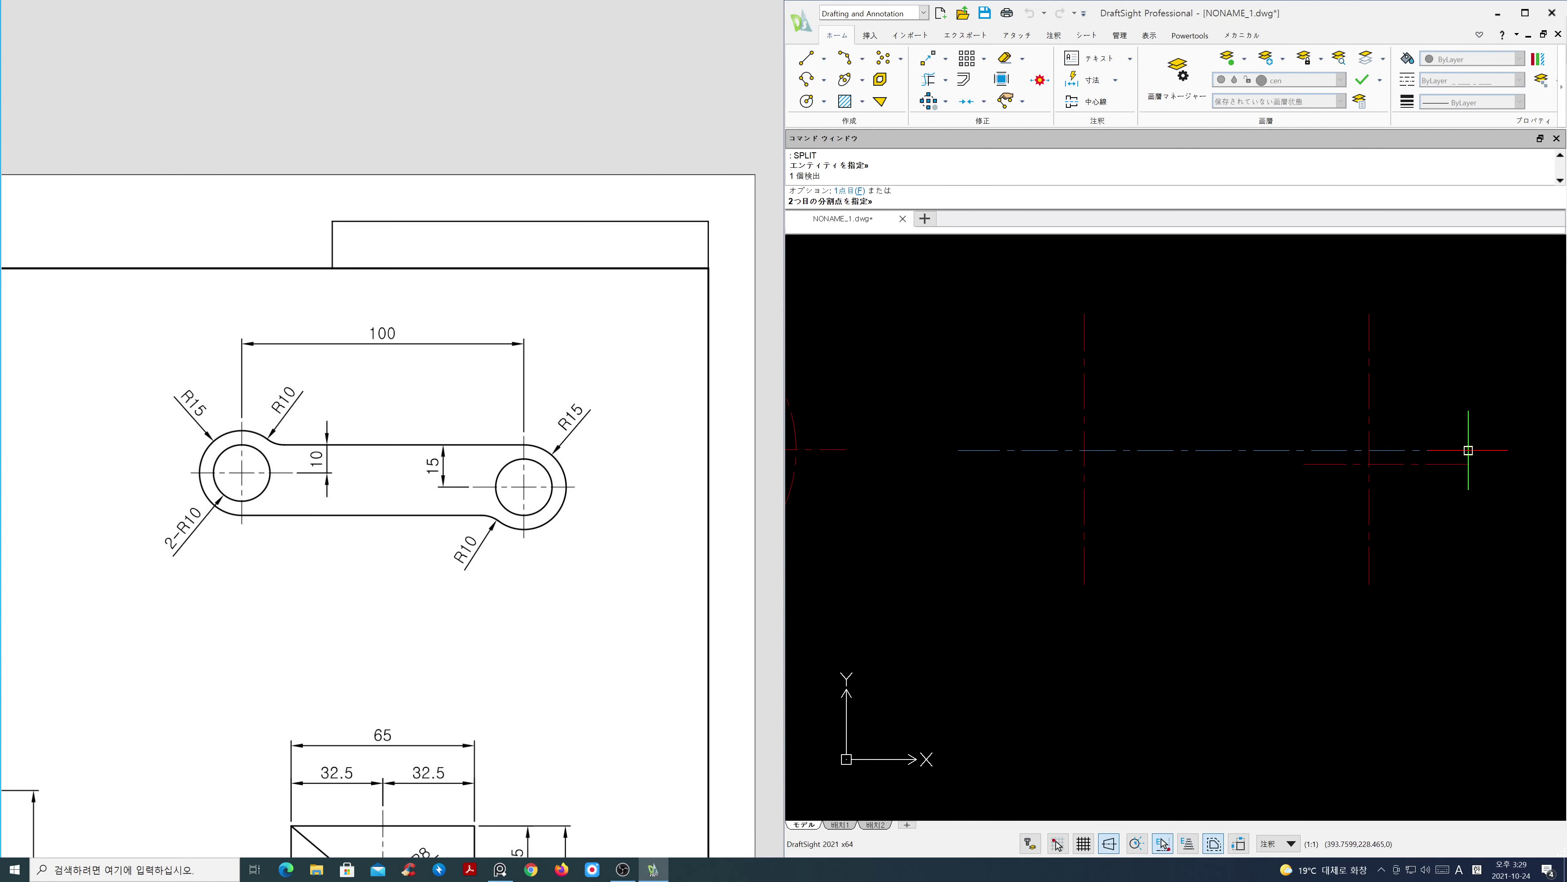
click(1472, 449)
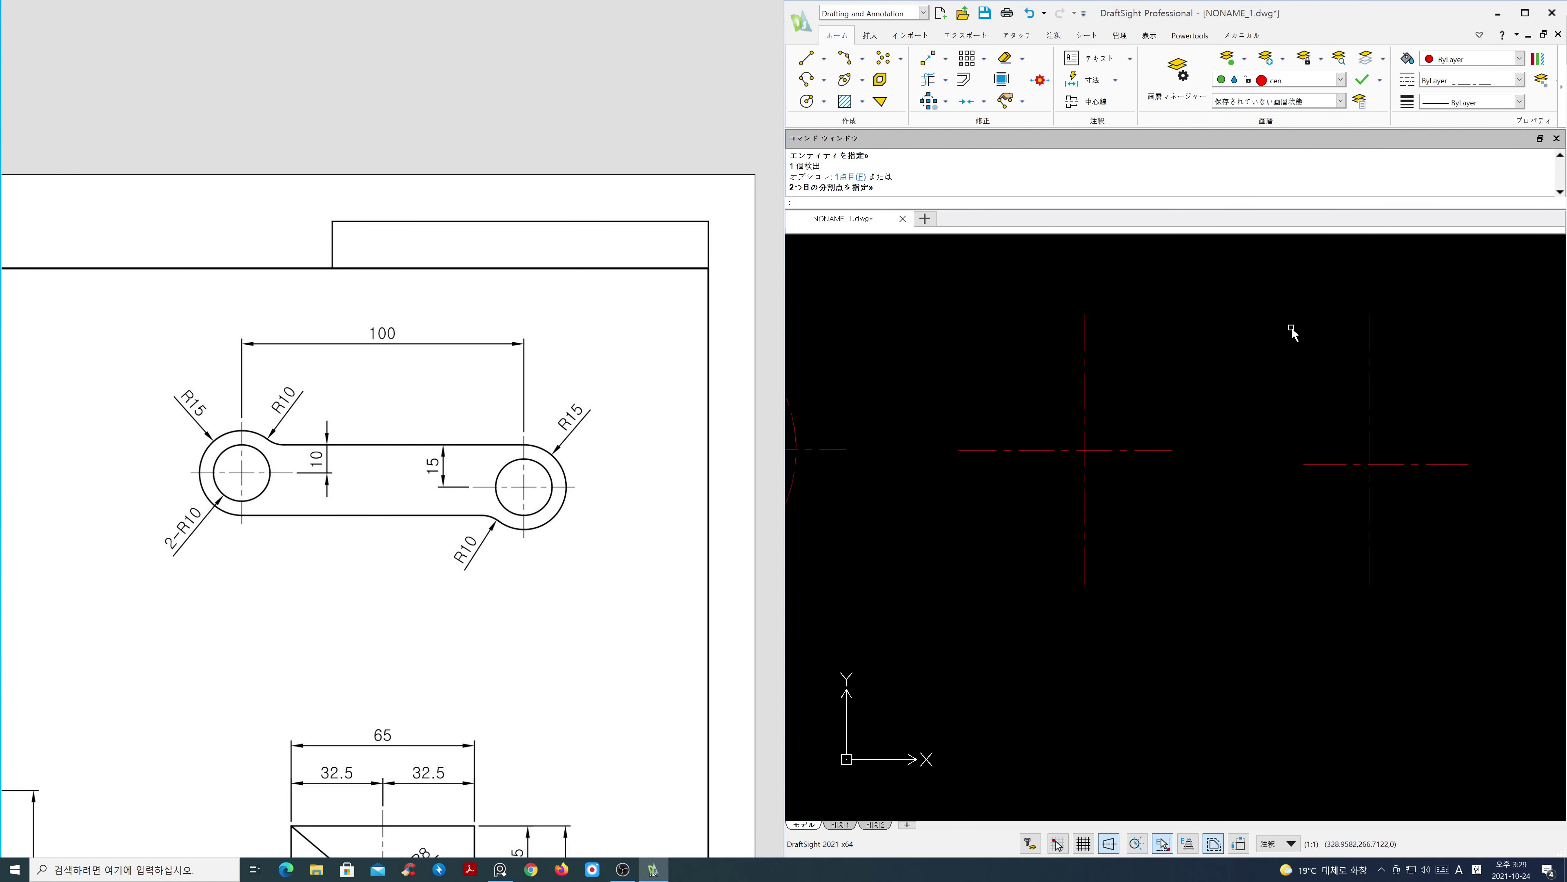
On the ele layer, draw concentric circles of radius 15 mm and 10 mm at the right centre-line intersection
click(1342, 80)
click(1277, 140)
text(c)
key(Return)
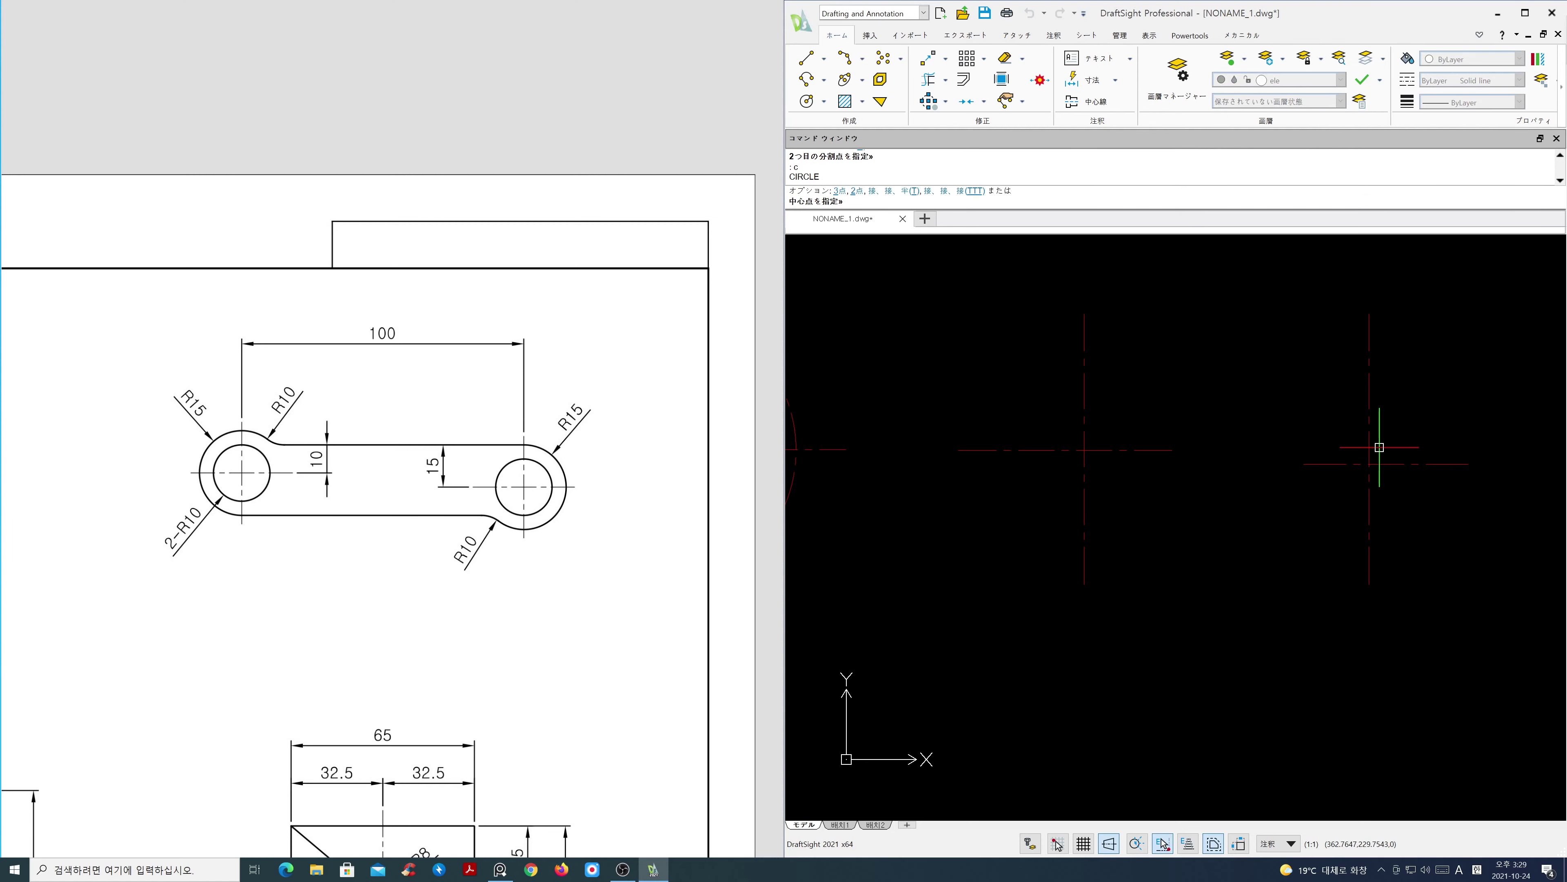
click(1368, 464)
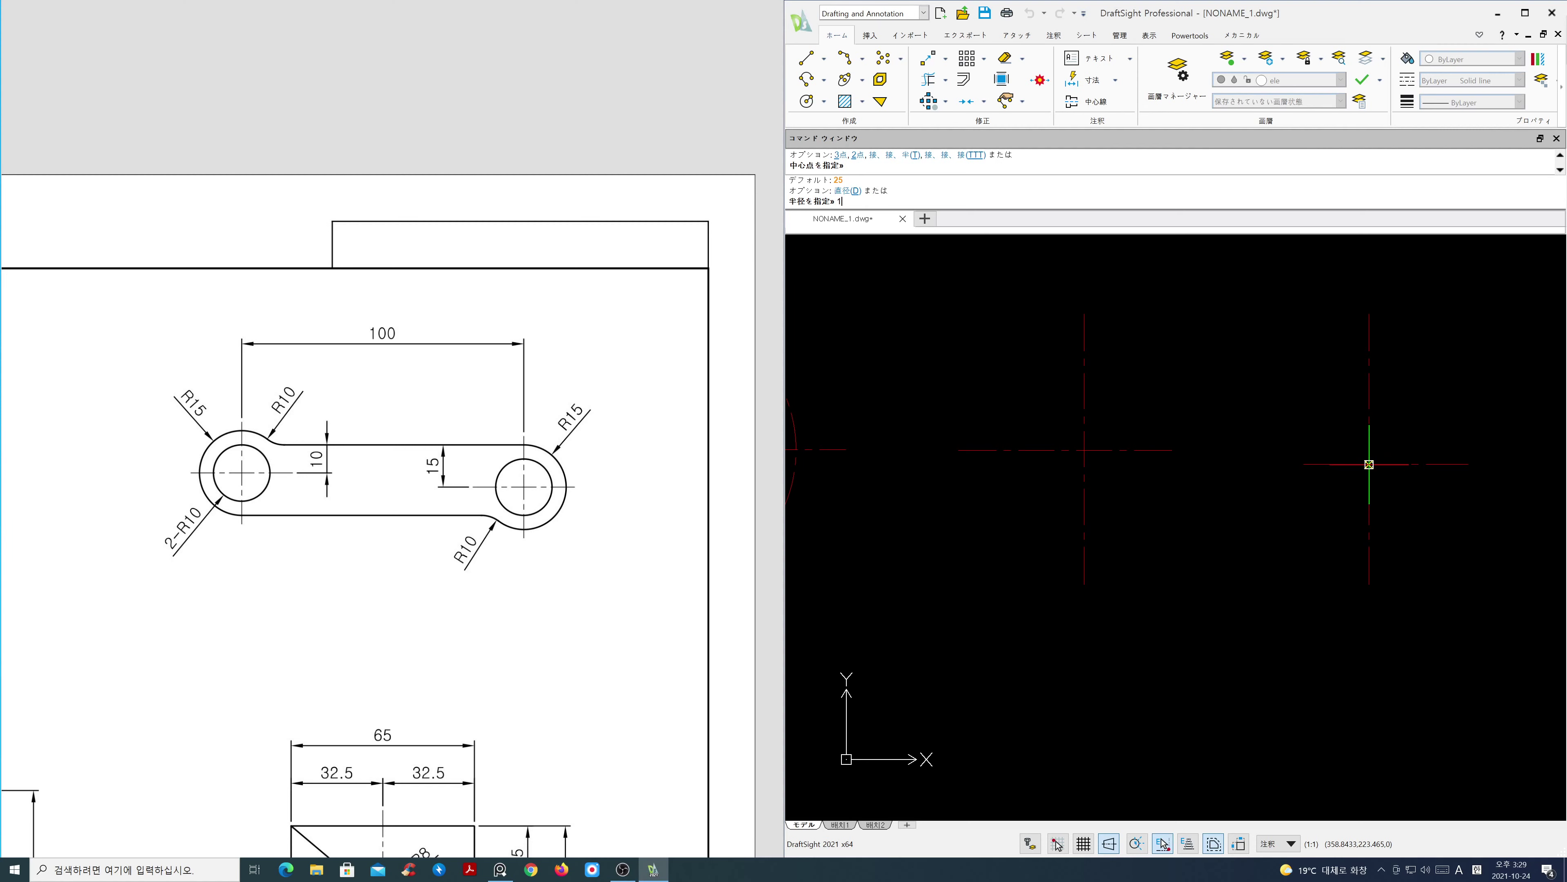
text(15)
key(Return)
key(Return)
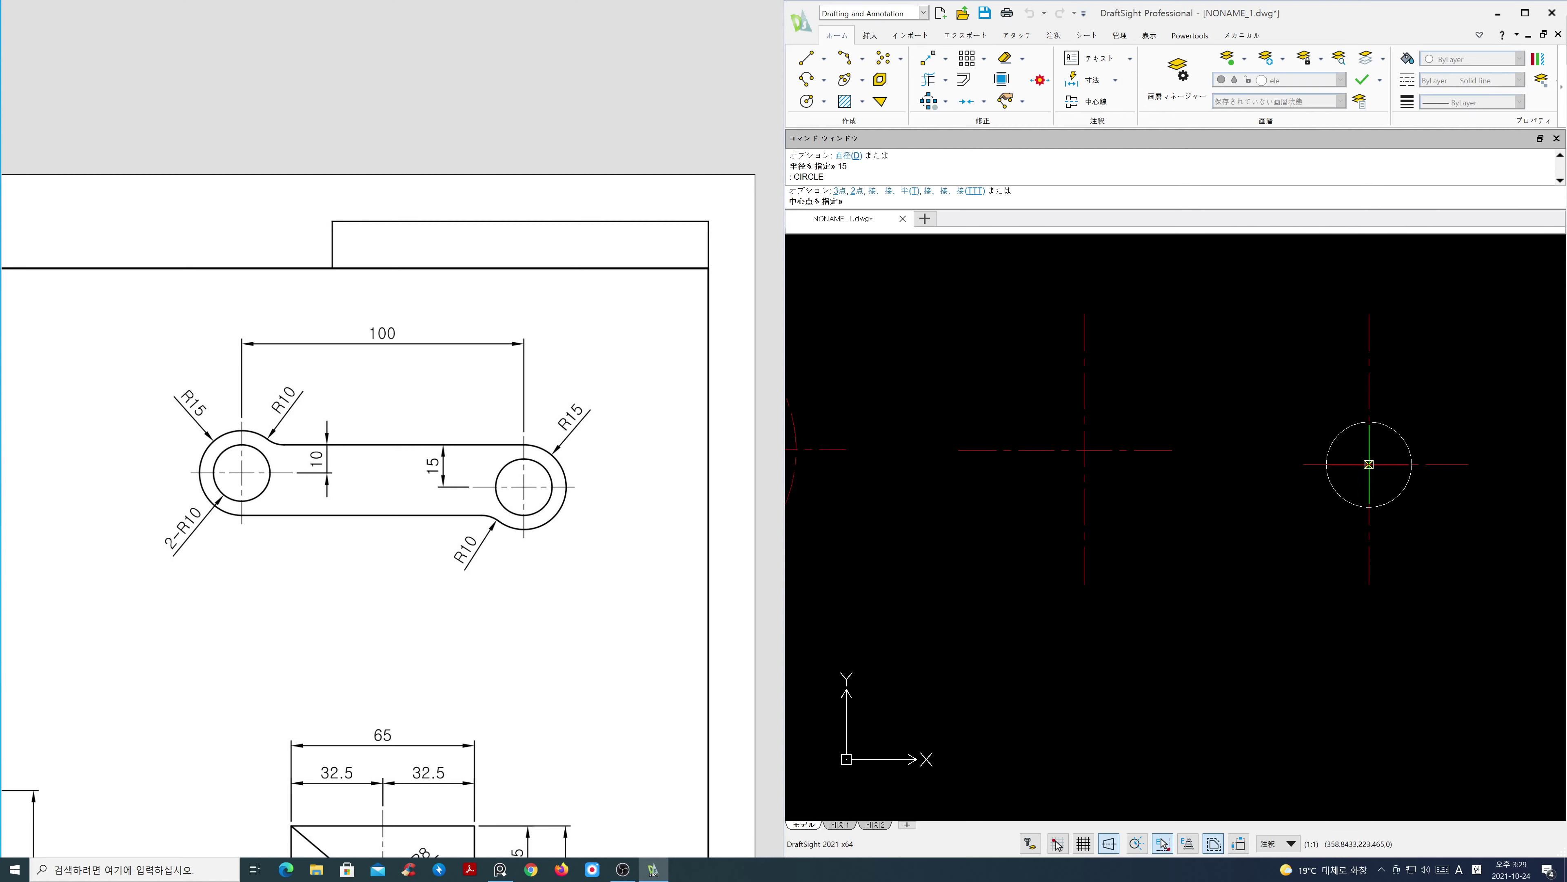
click(1369, 464)
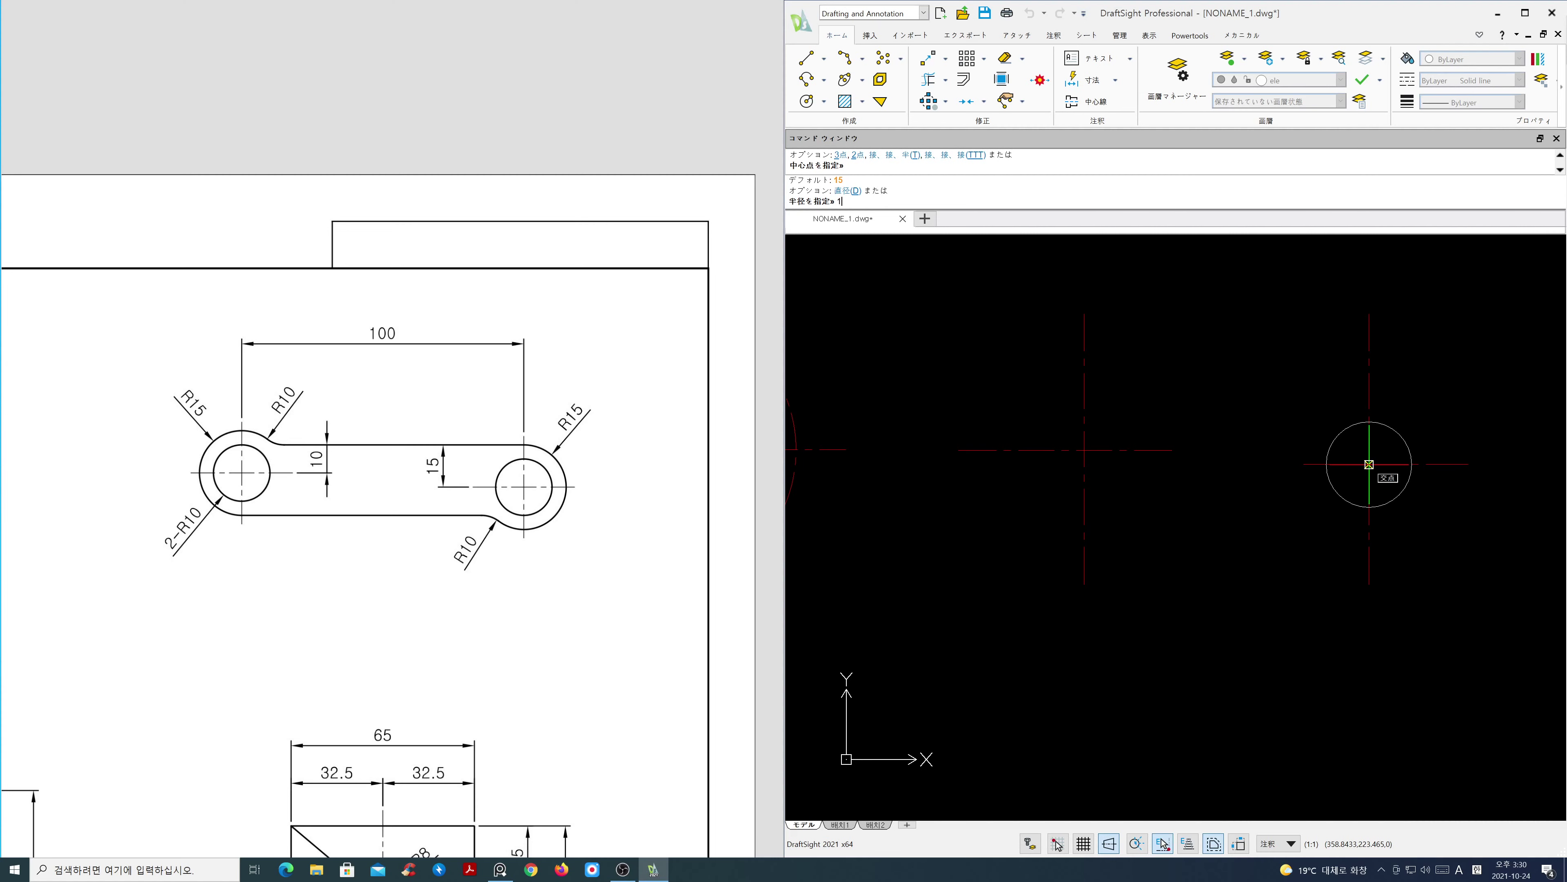
key(Return)
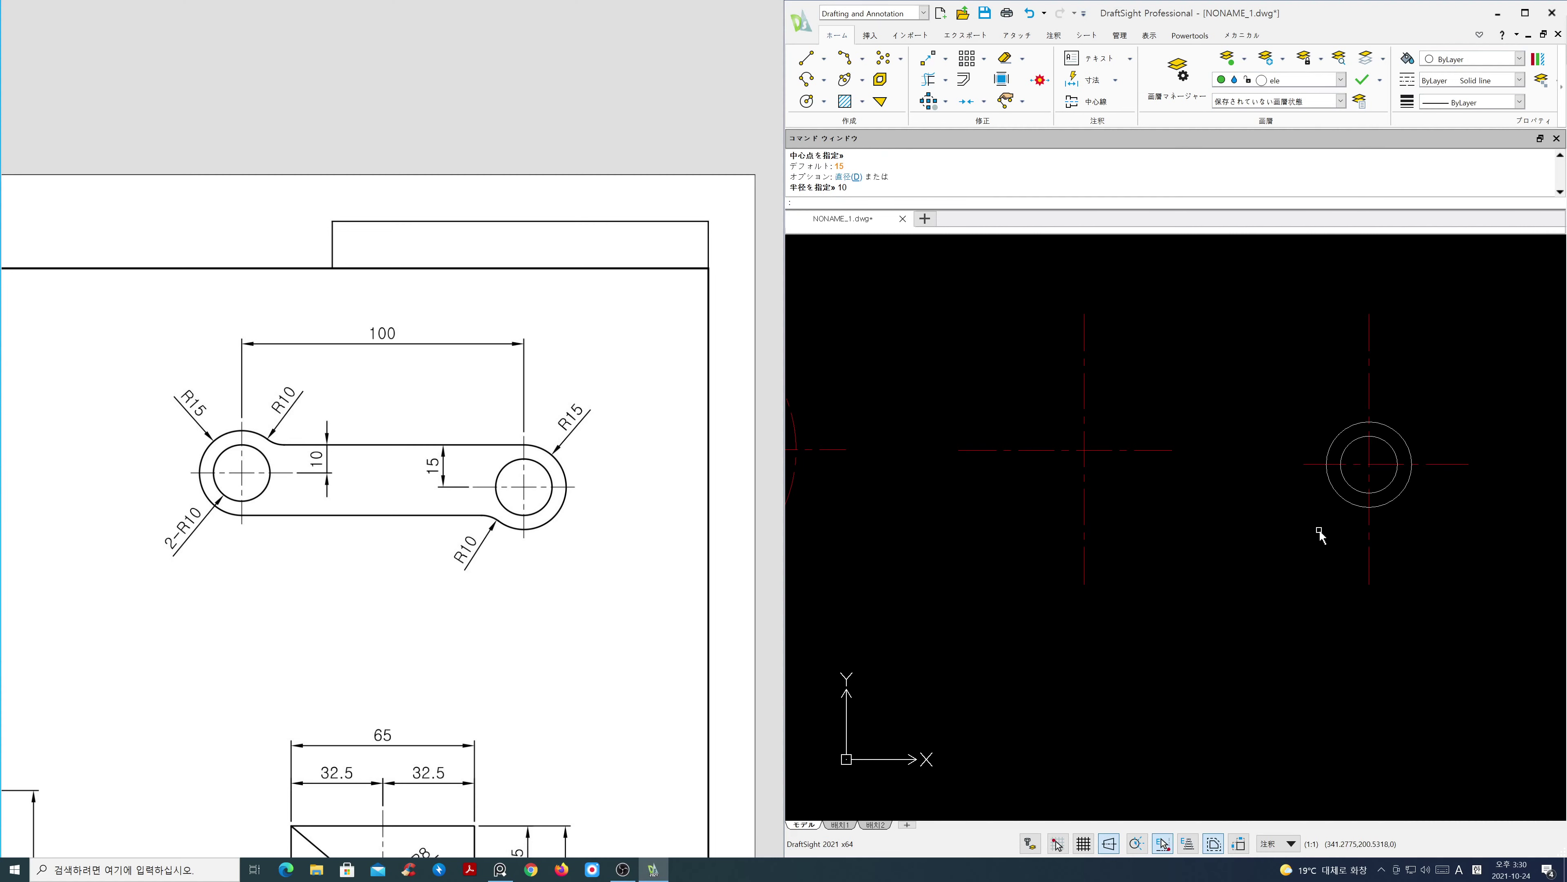
Copy the two concentric circles from the right centre-line intersection to the left one
text(co)
key(Return)
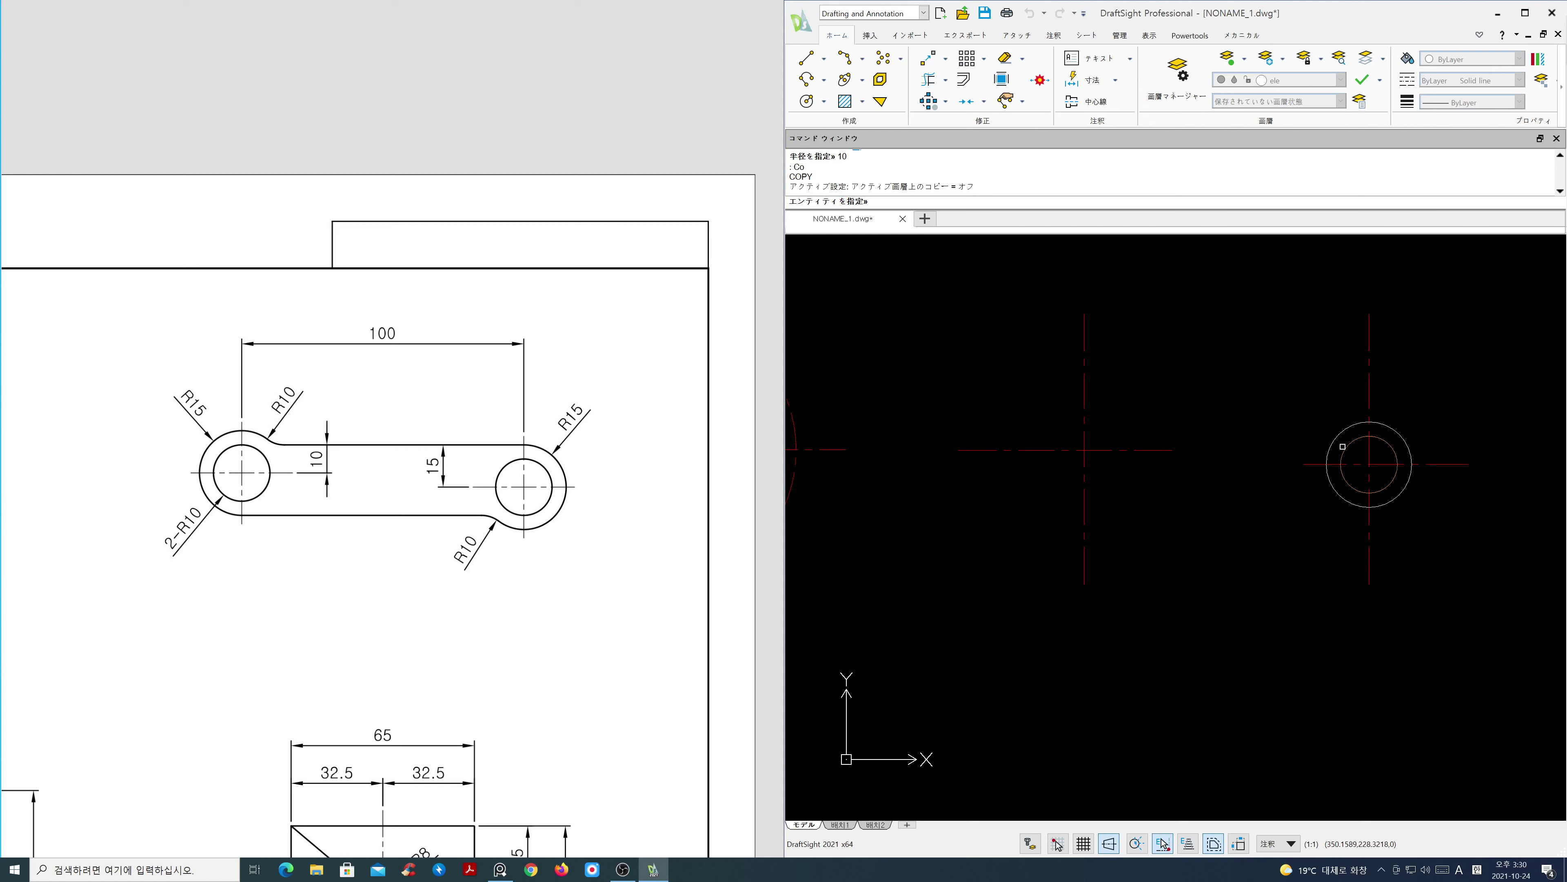
click(1315, 382)
click(1434, 542)
key(Return)
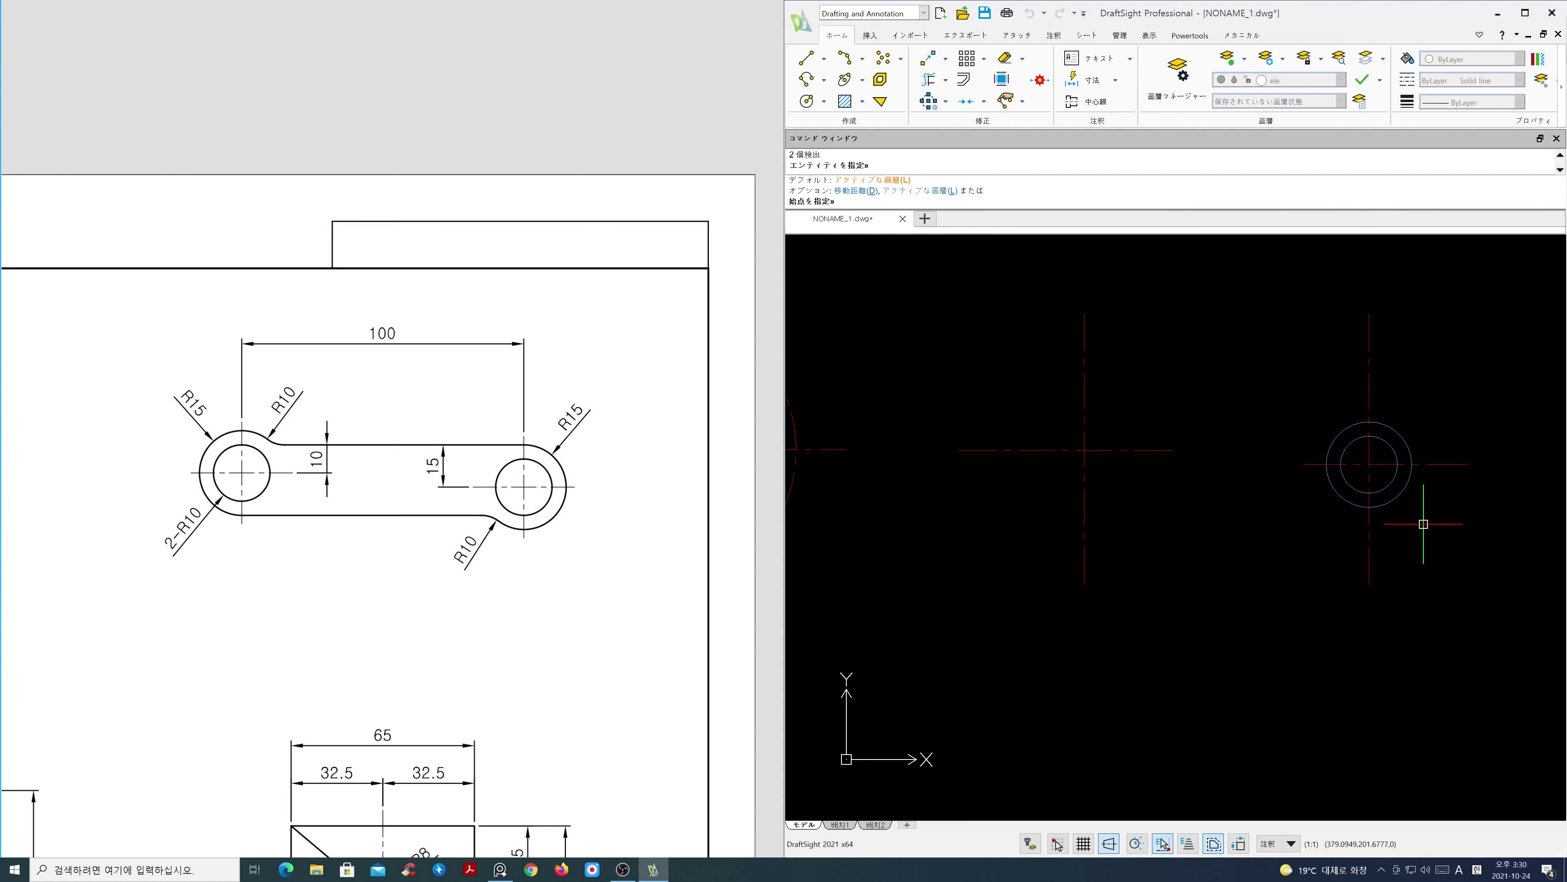
click(1370, 464)
click(1084, 449)
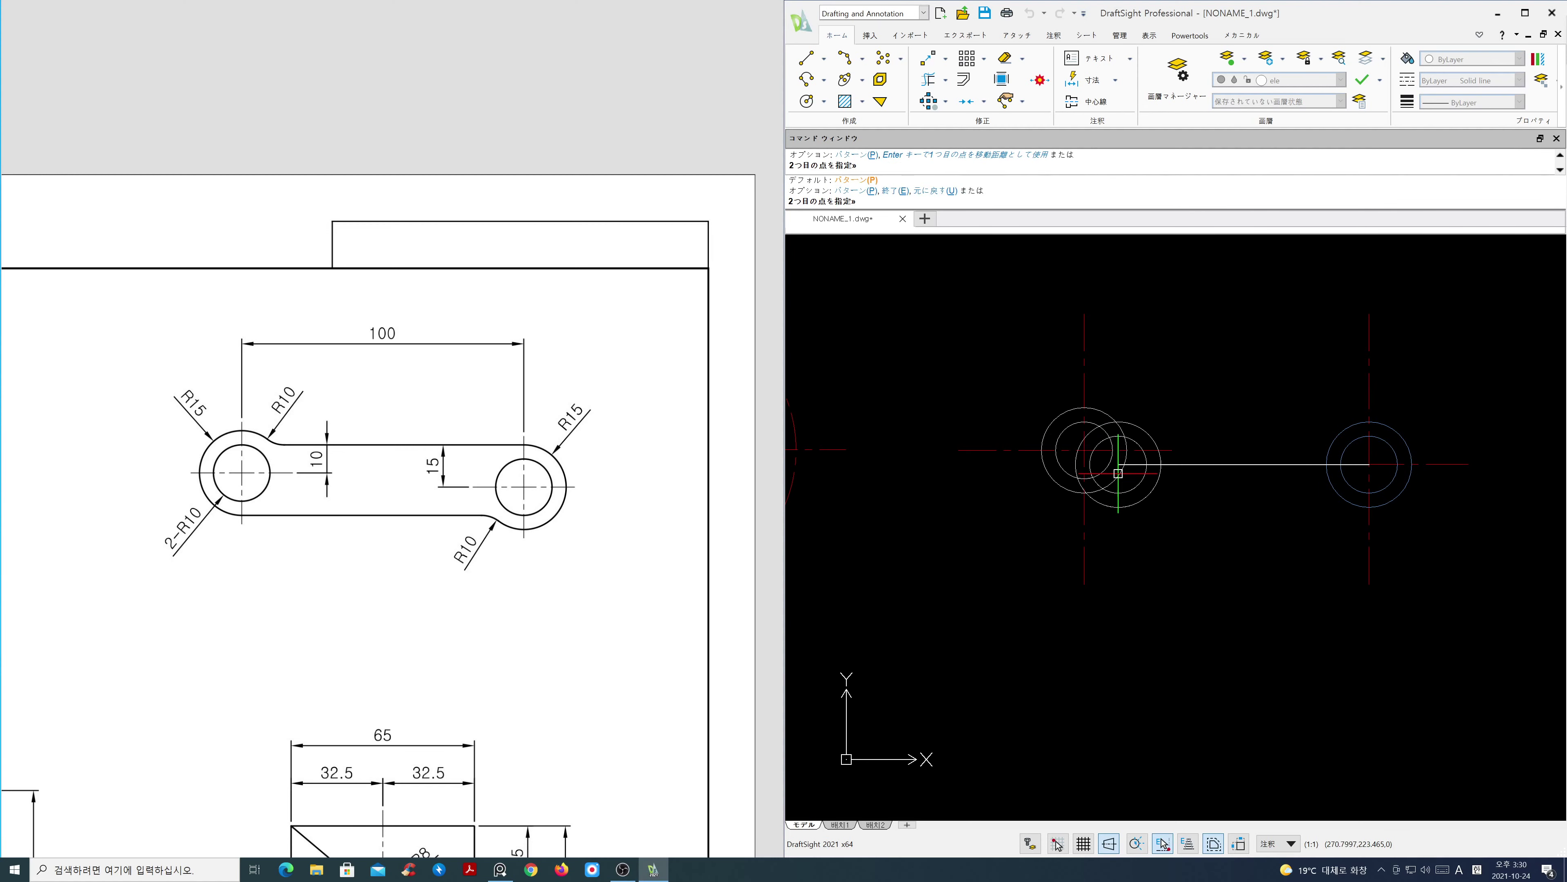
key(Return)
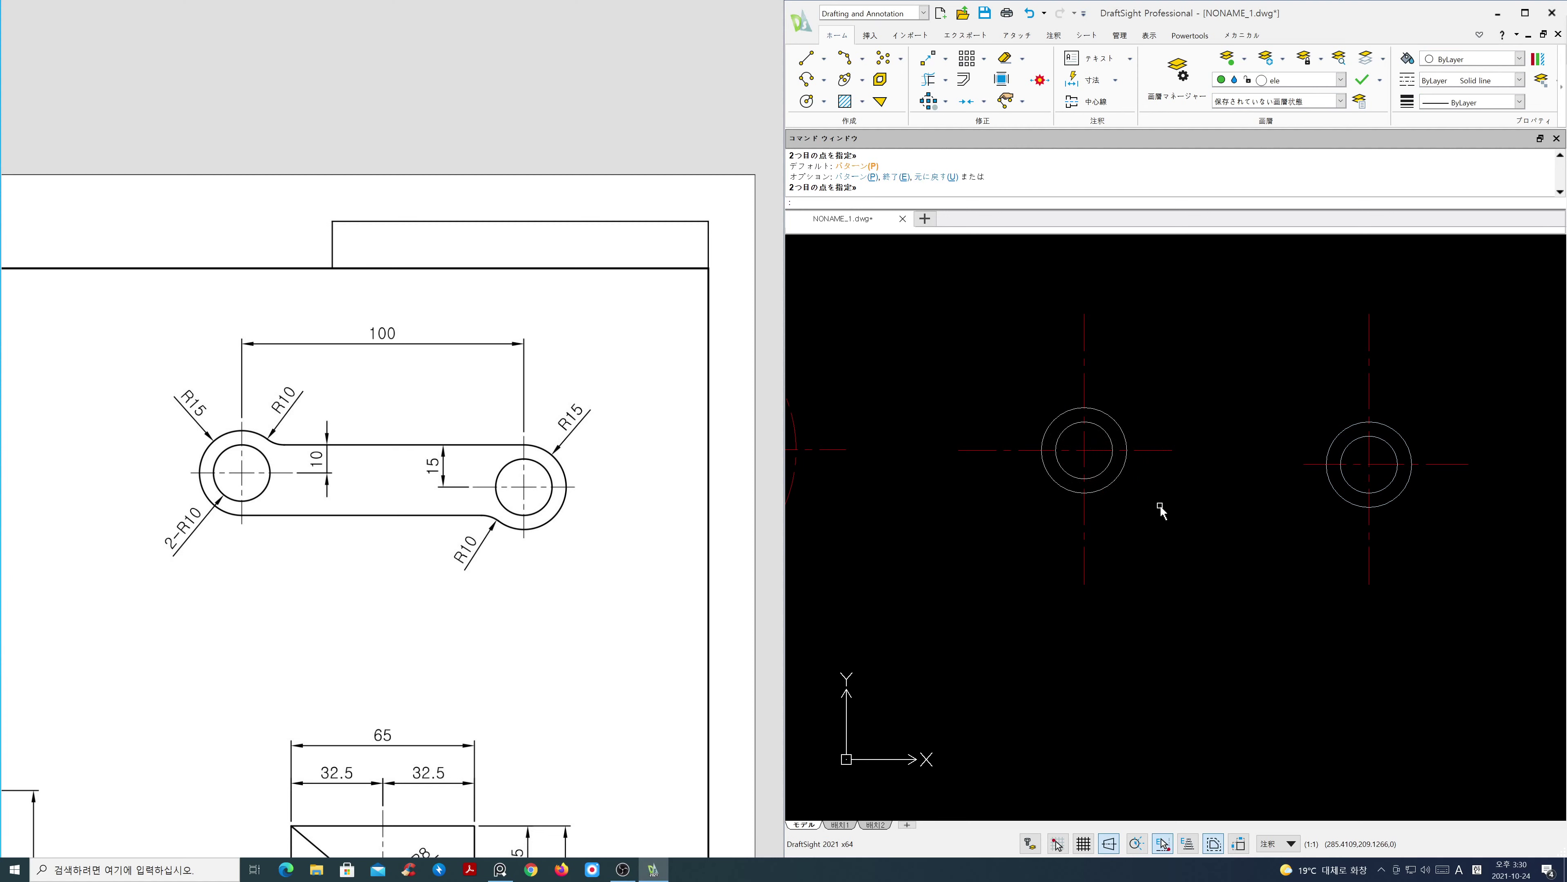
Draw a horizontal line about 127 mm long from the bottom of the left outer circle to beyond the right circles
text(l)
key(Return)
click(1084, 492)
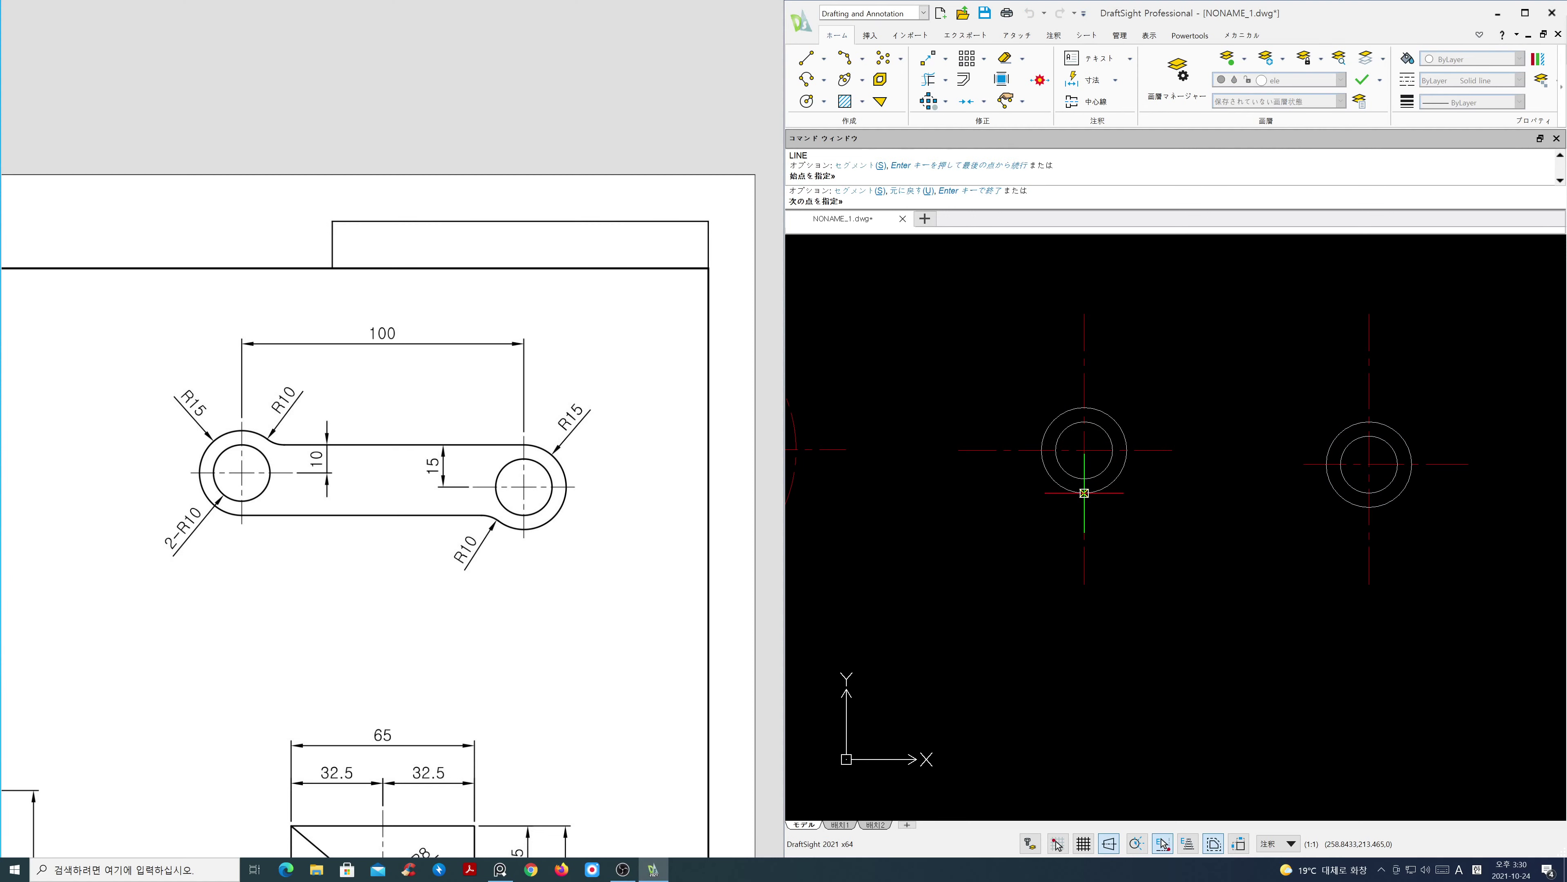
click(1444, 519)
key(Return)
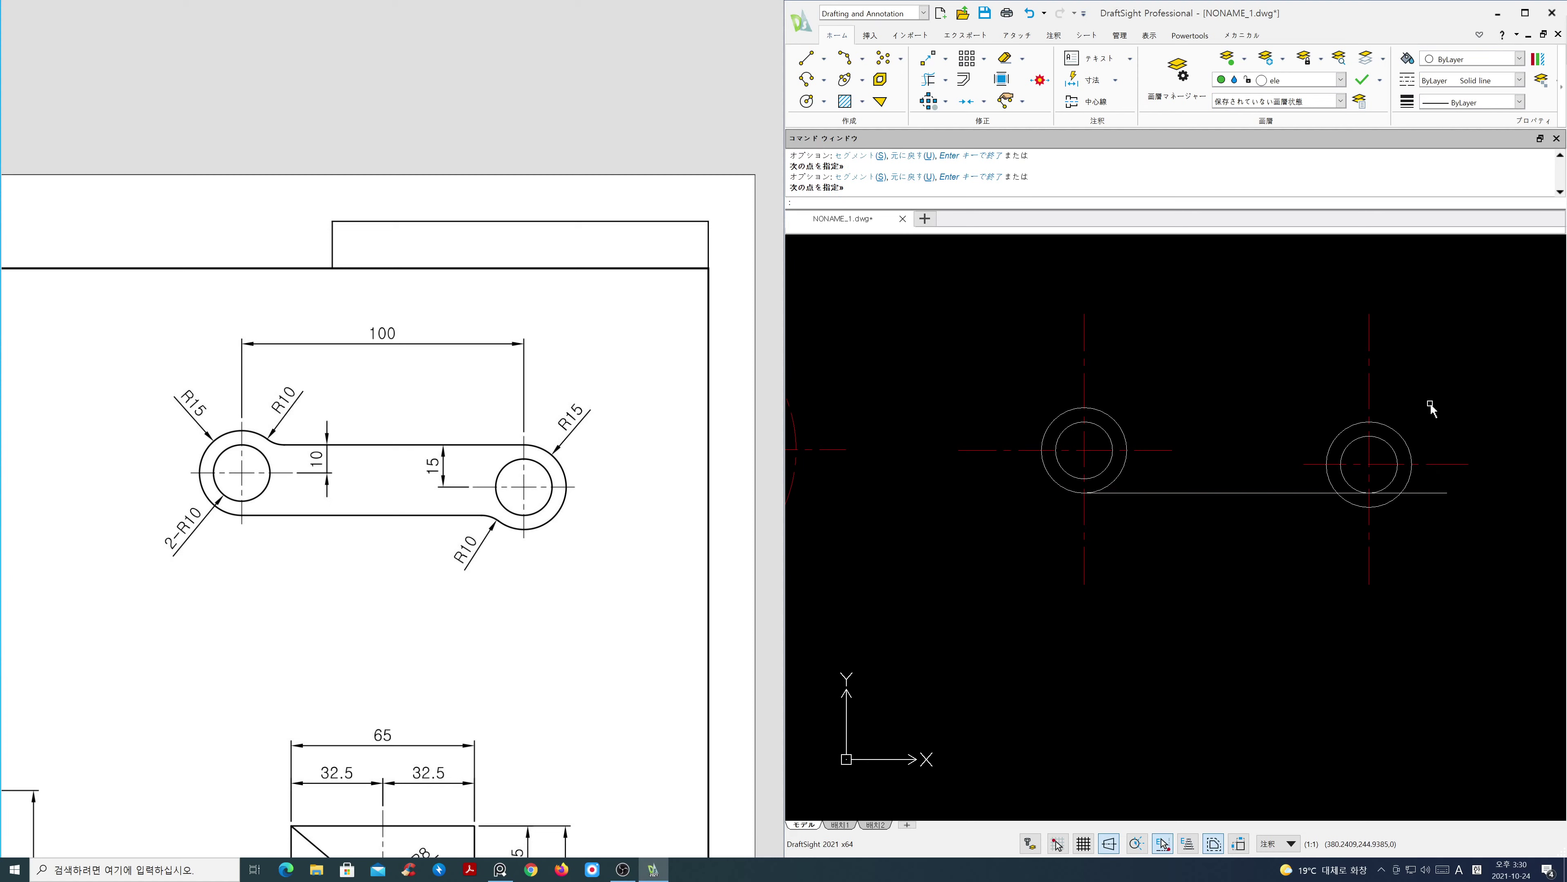
Draw a horizontal line about 126 mm long from the top of the right outer circle to beyond the left circles
key(Return)
click(1370, 422)
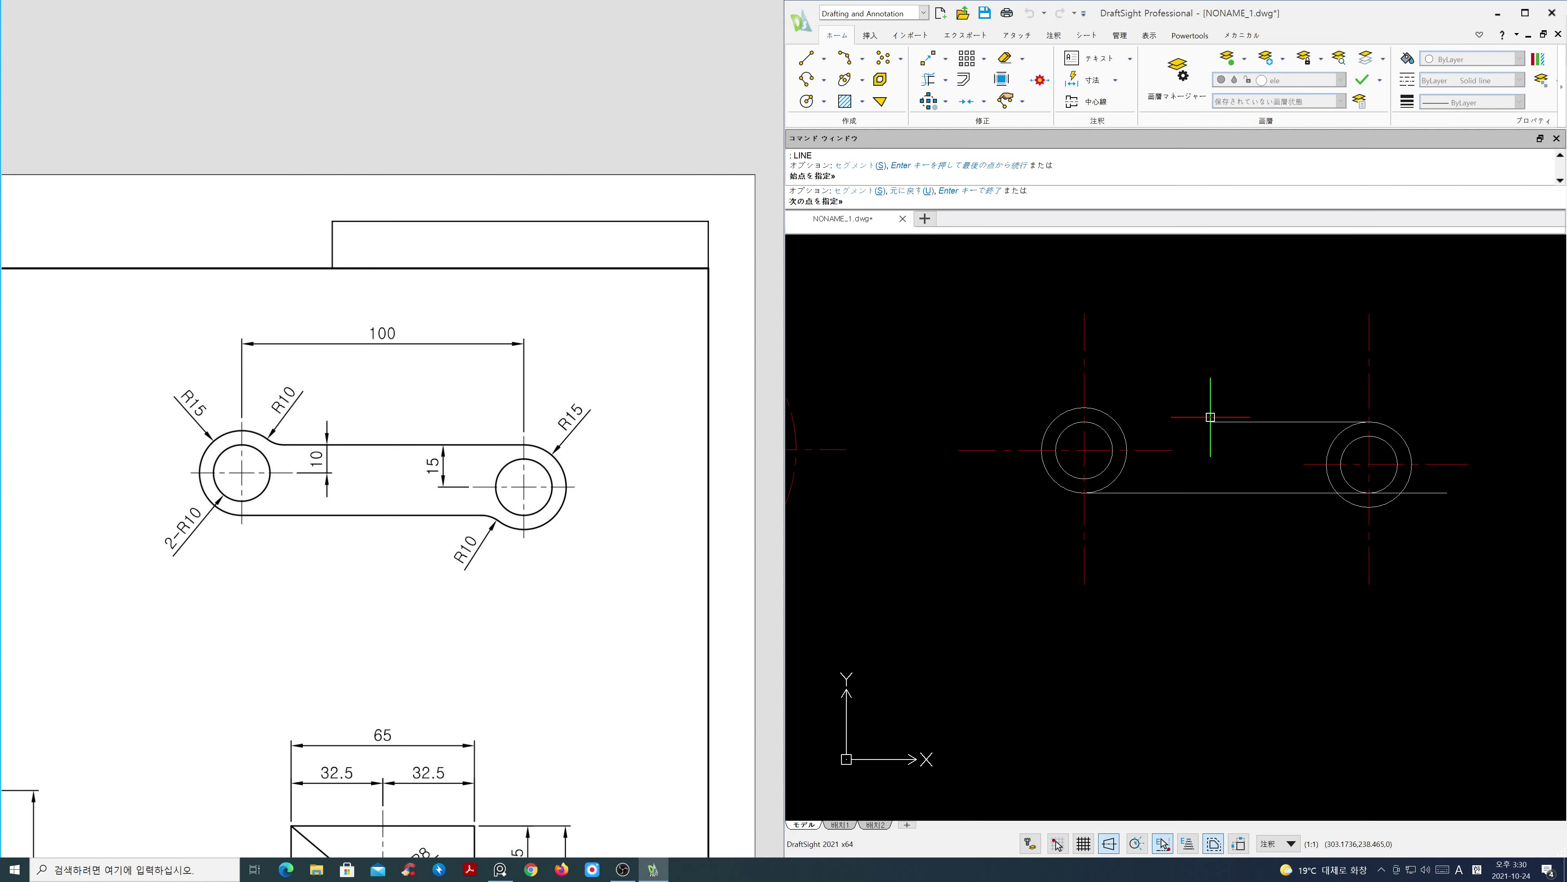
click(1012, 420)
key(Return)
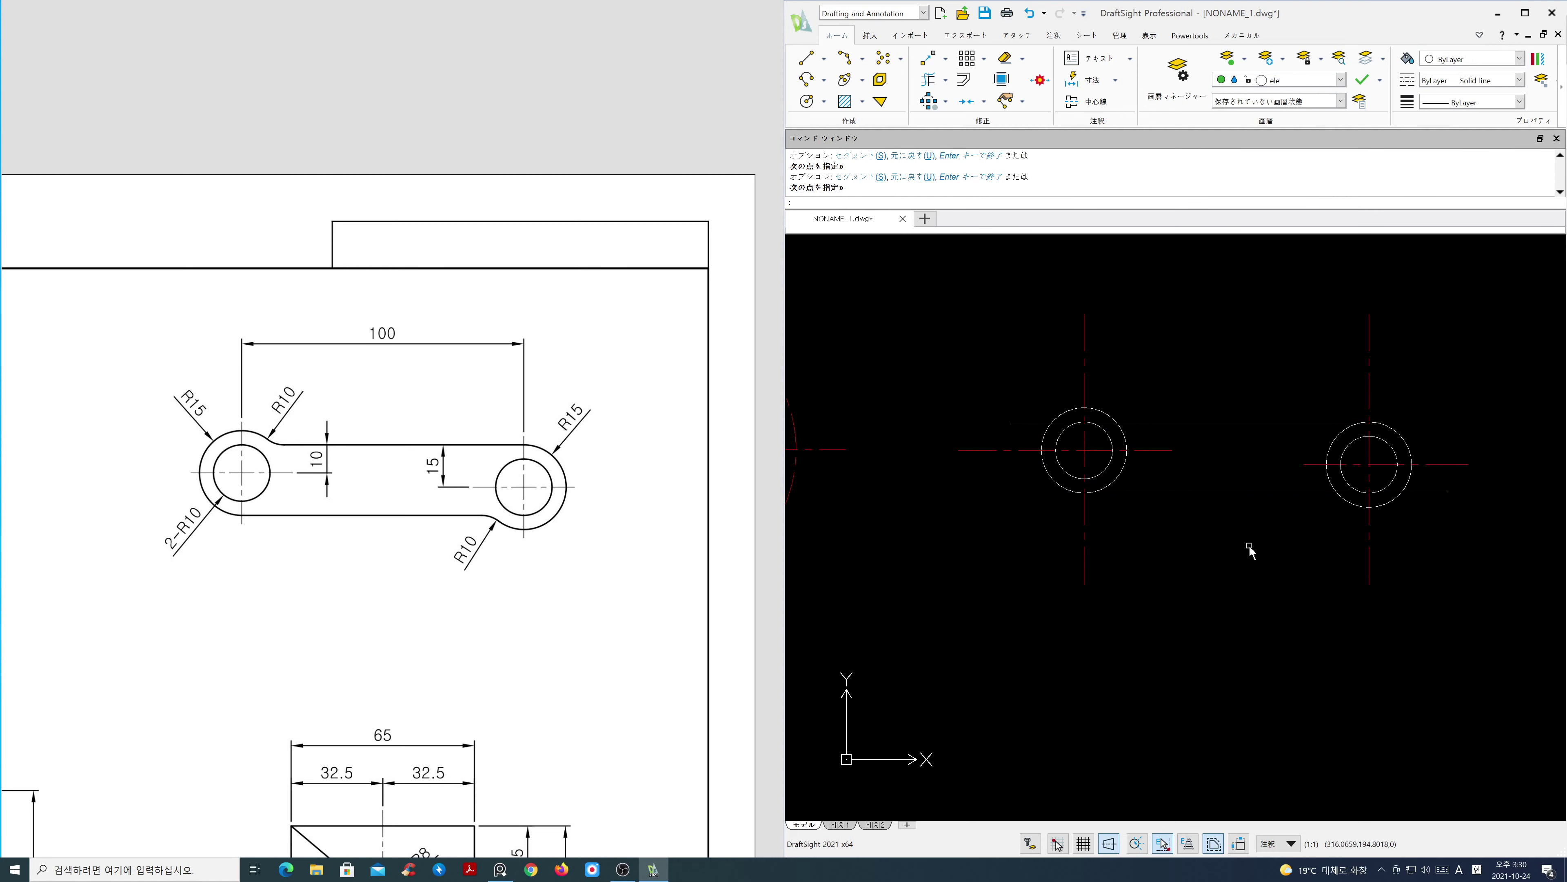
Fillet the lower line to the right outer circle and the upper line to the left outer circle with a 10 mm radius
middle_drag(1234, 482, 1210, 506)
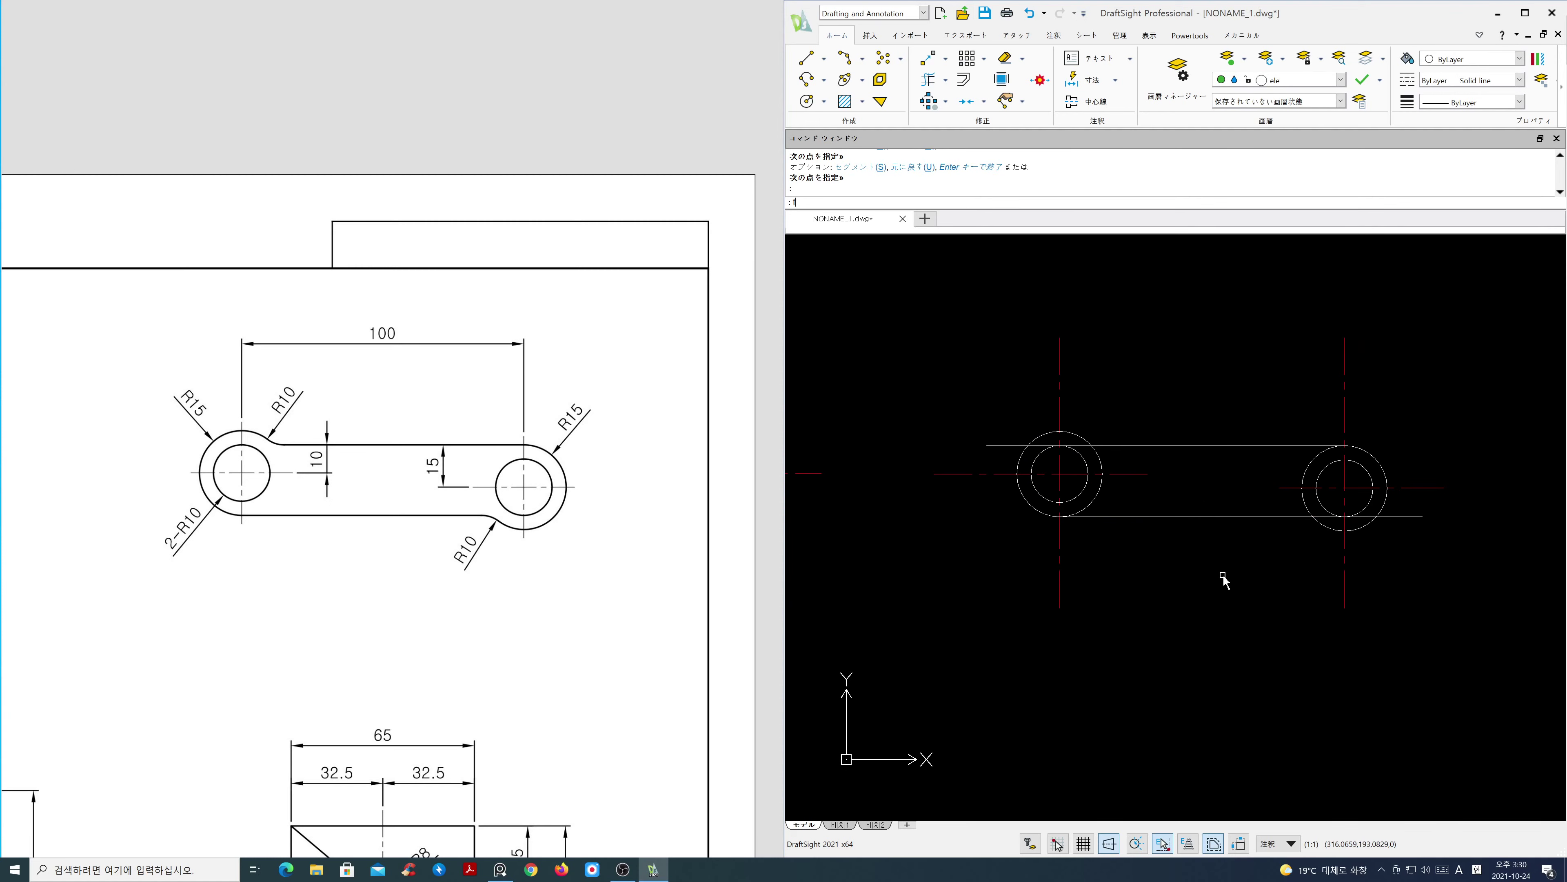
text(f)
key(Return)
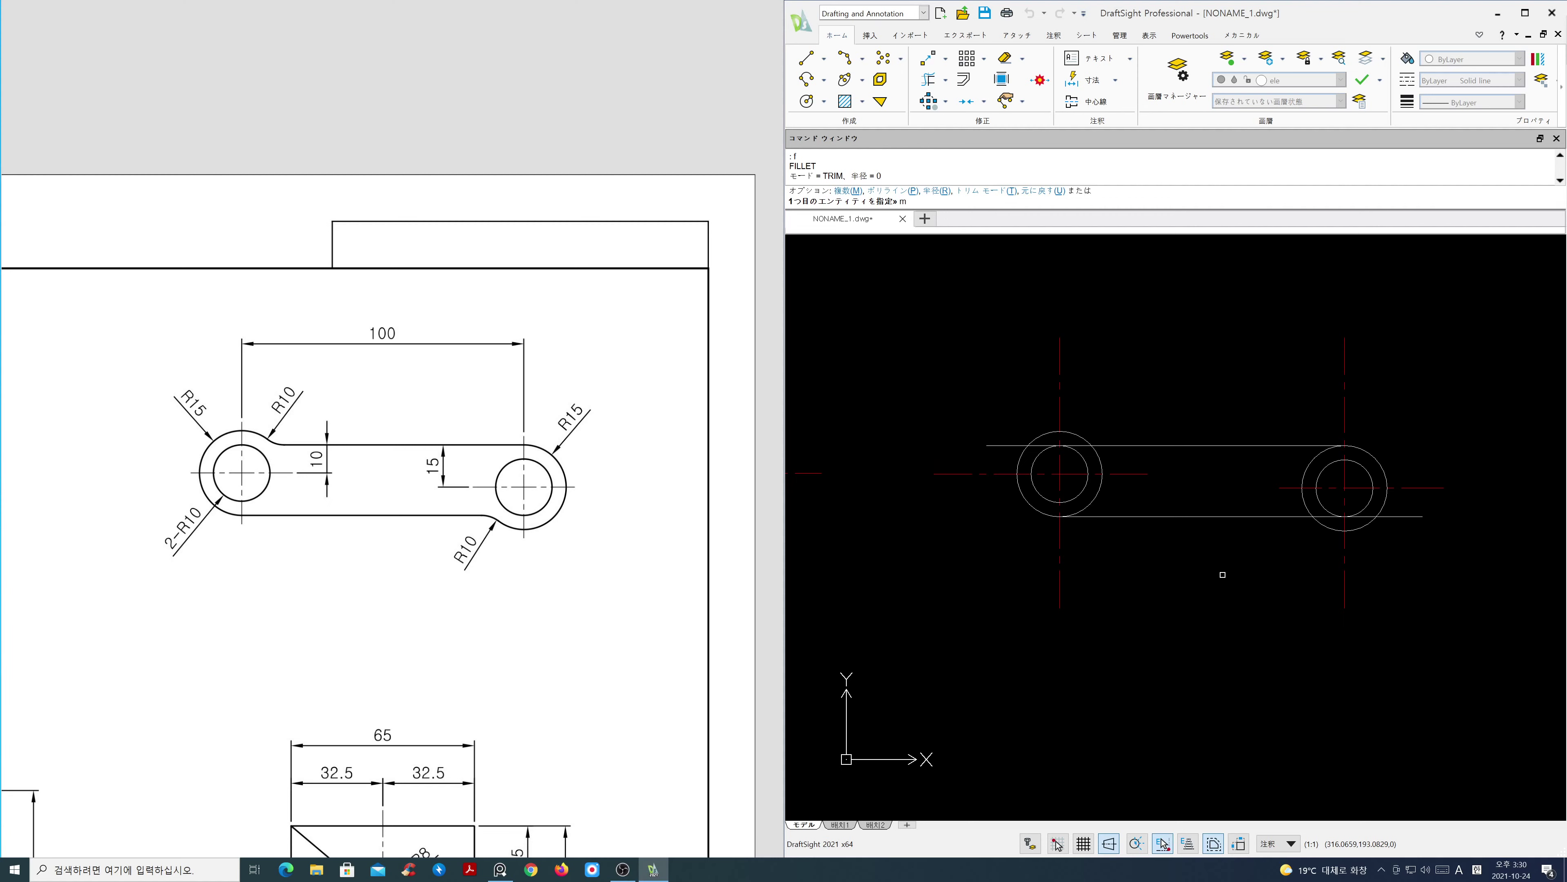
key(Return)
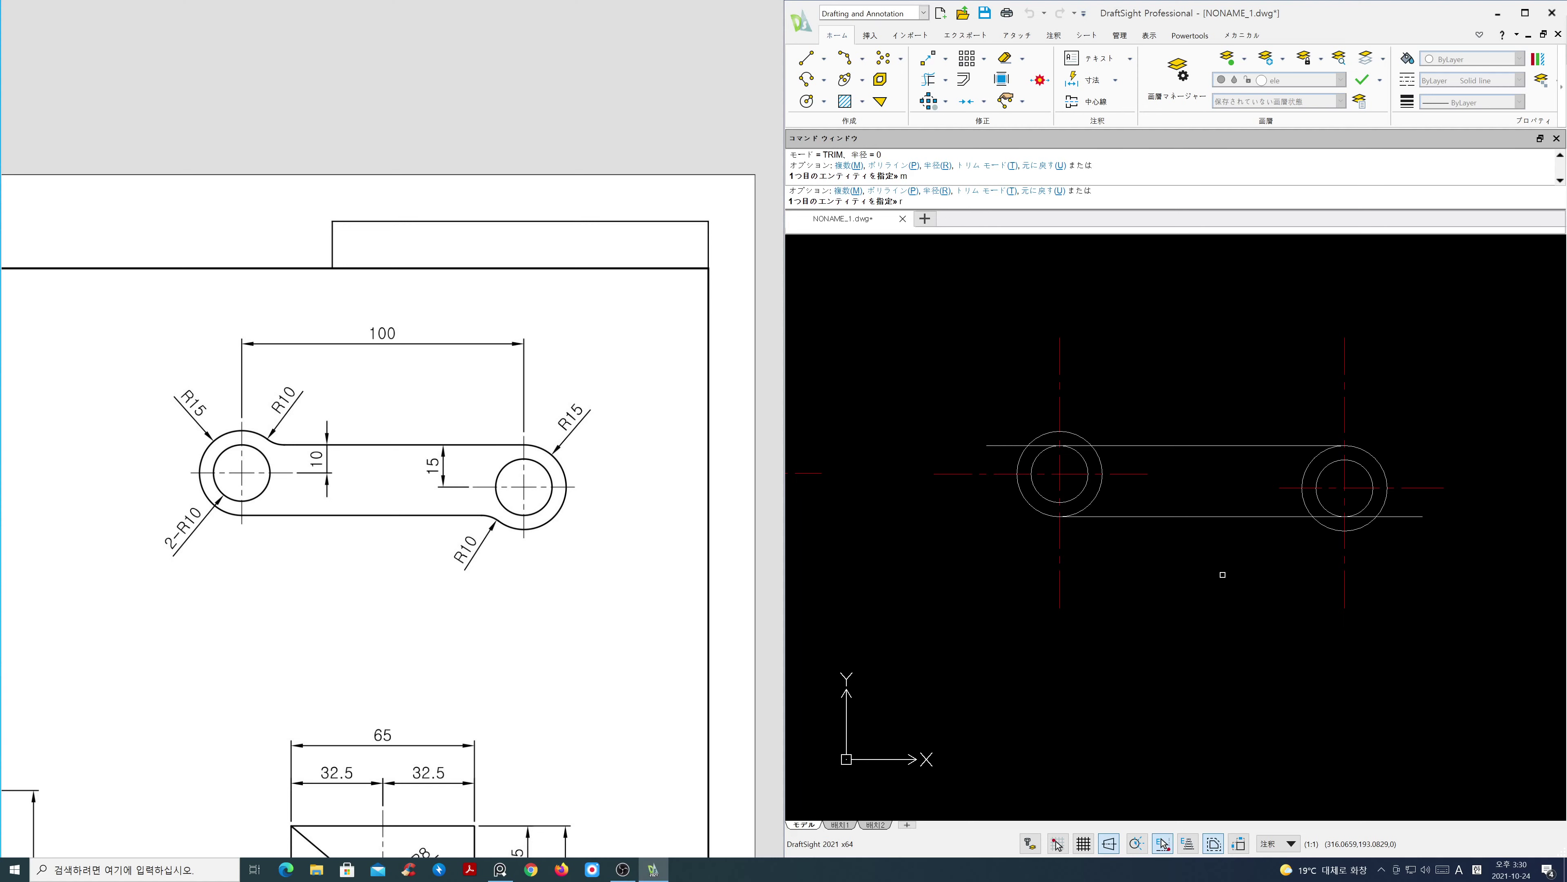
text(r)
key(Return)
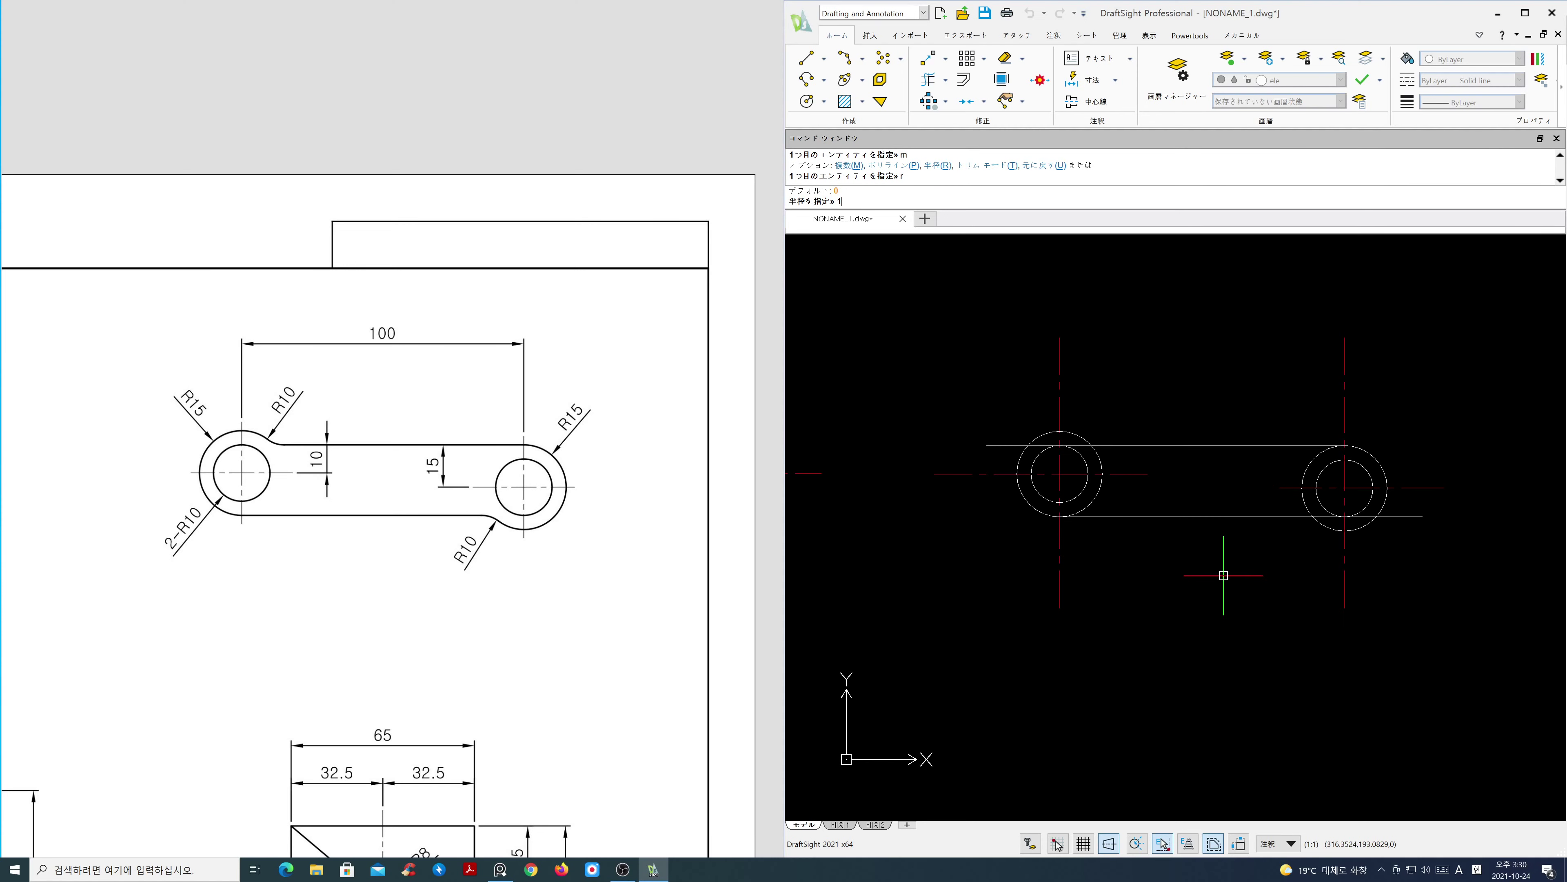
text(10)
key(Return)
click(1315, 520)
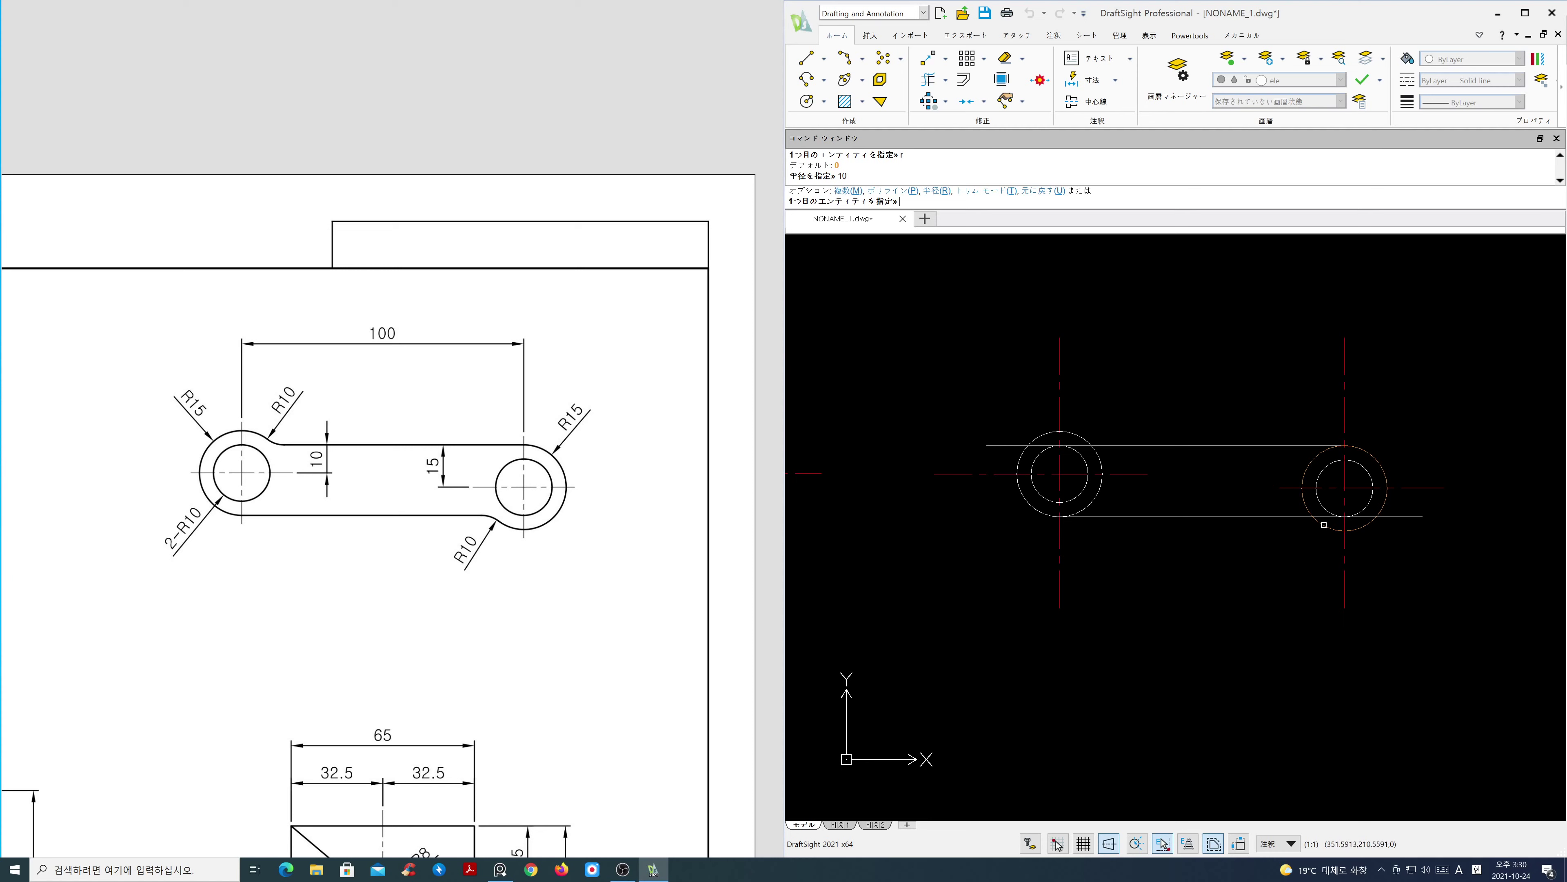
click(1291, 516)
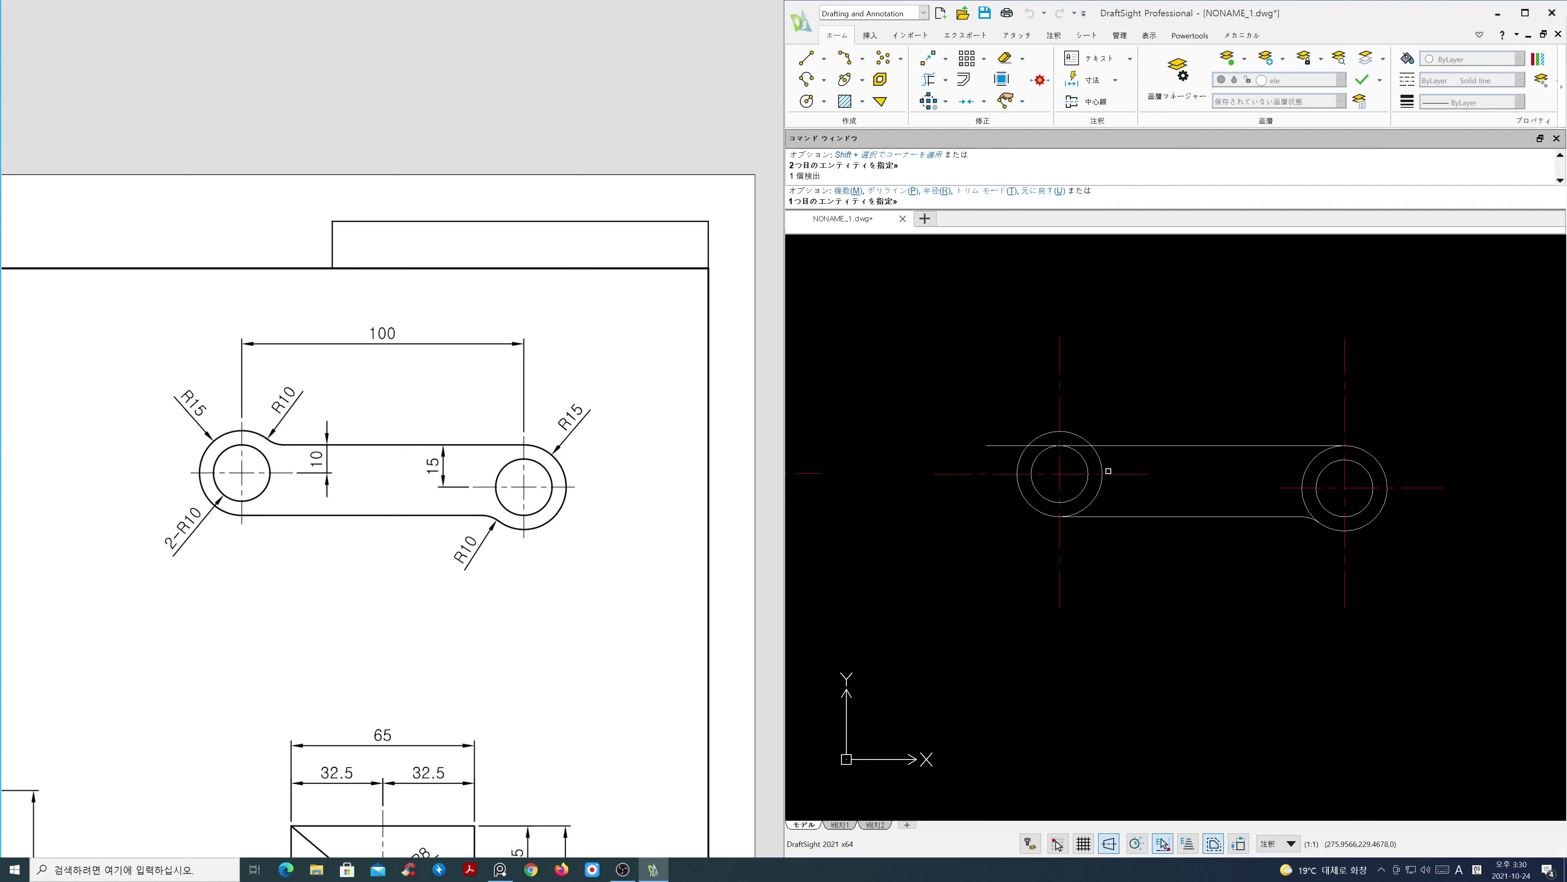
click(1106, 446)
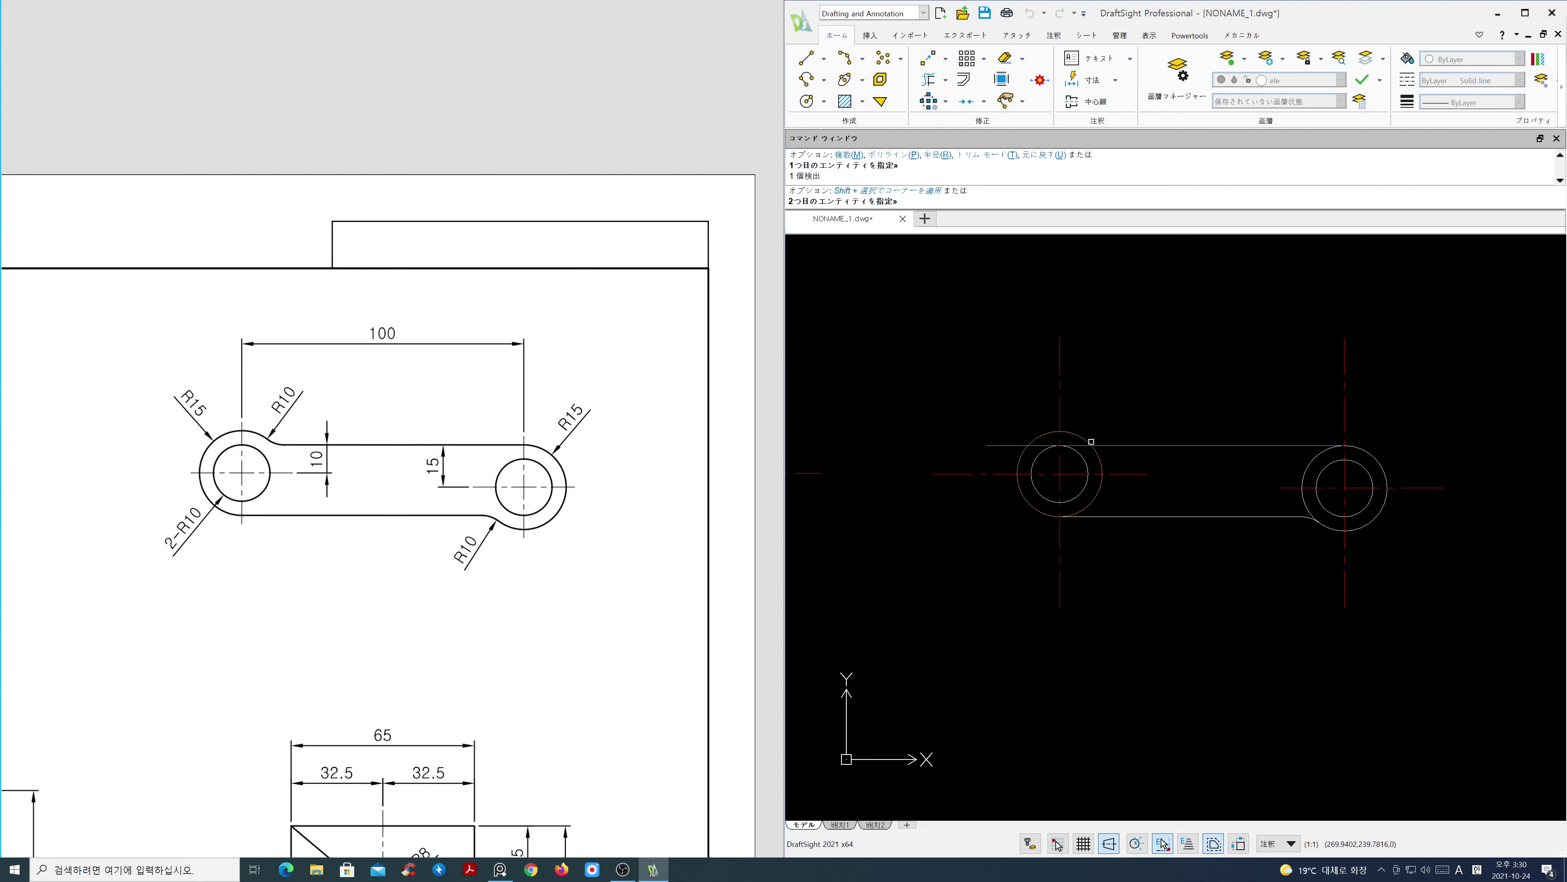
click(1088, 440)
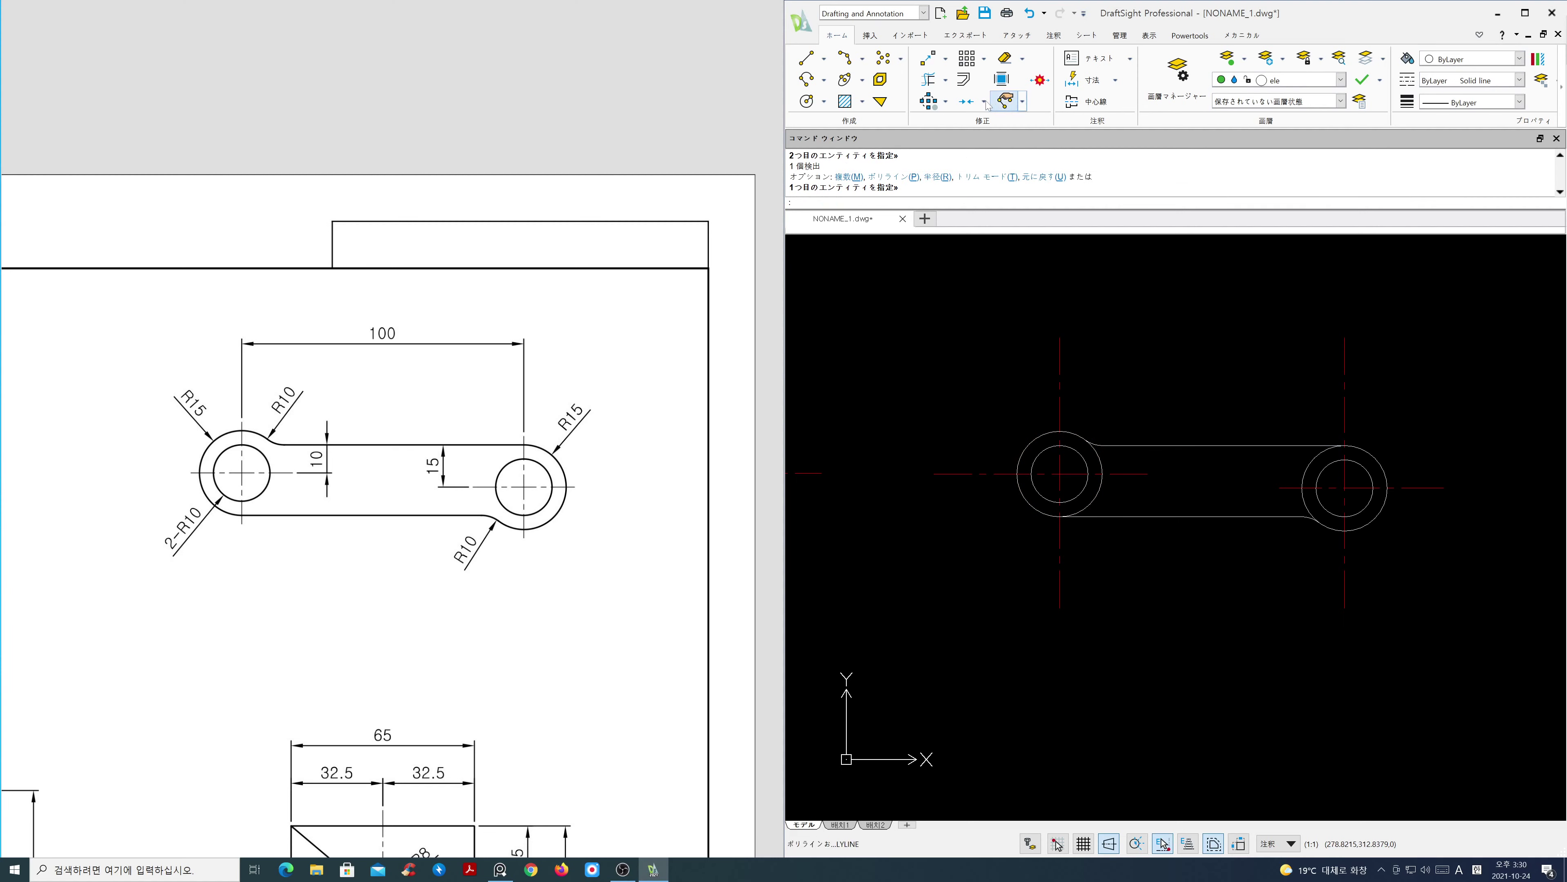
Power trim the parts of both outer circles that lie inside the link outline
click(929, 79)
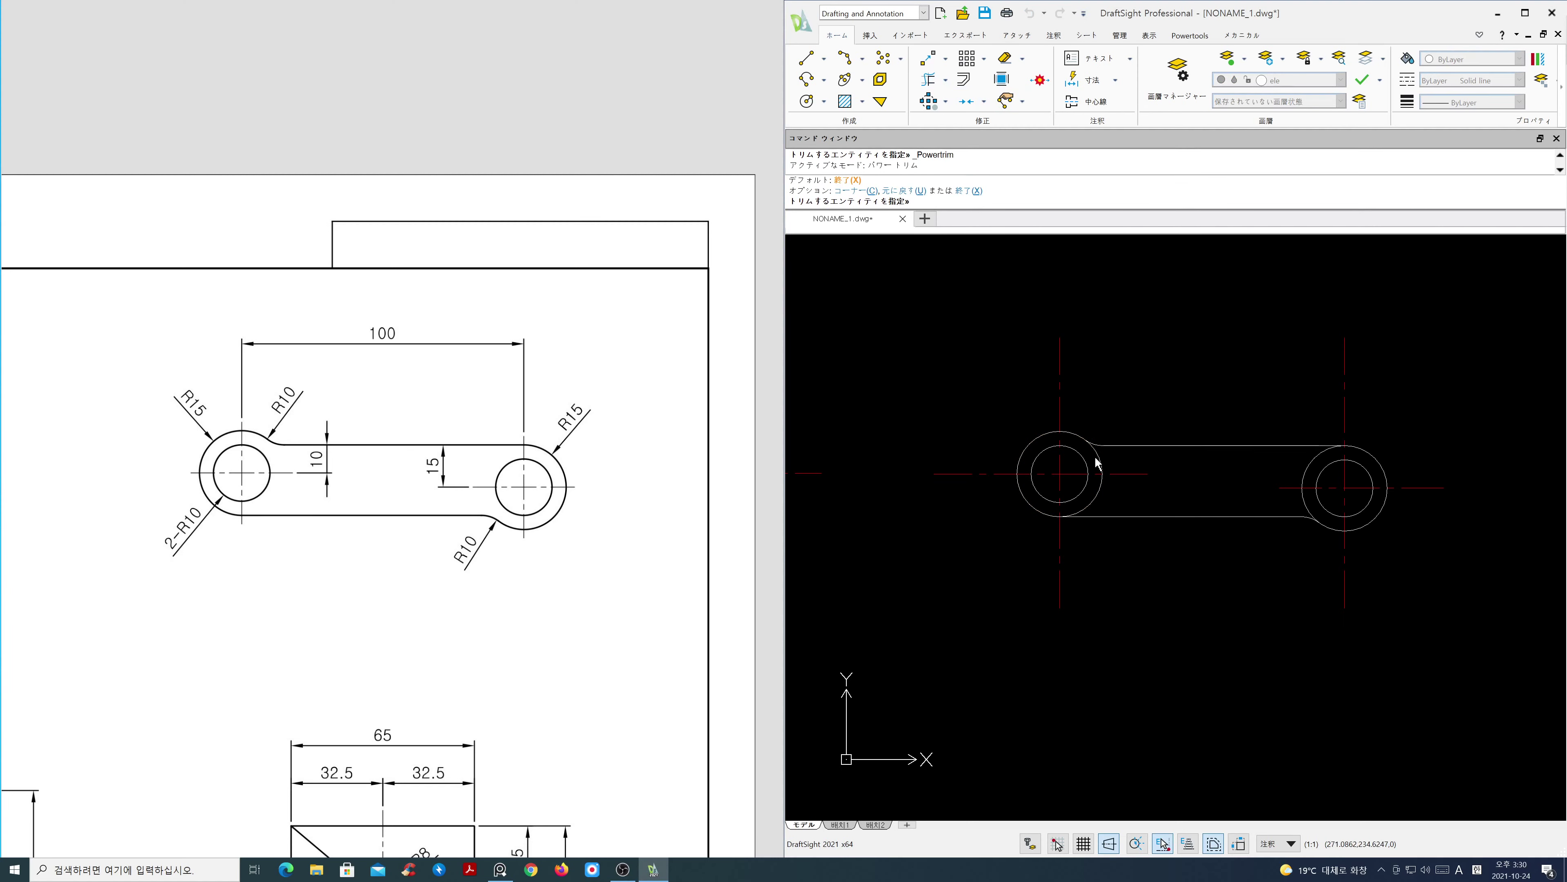
mouse_move(1096, 458)
mouse_down()
mouse_move(1155, 483)
mouse_move(1099, 492)
mouse_up()
mouse_move(1308, 501)
mouse_down()
mouse_move(1281, 469)
mouse_move(1311, 472)
mouse_up()
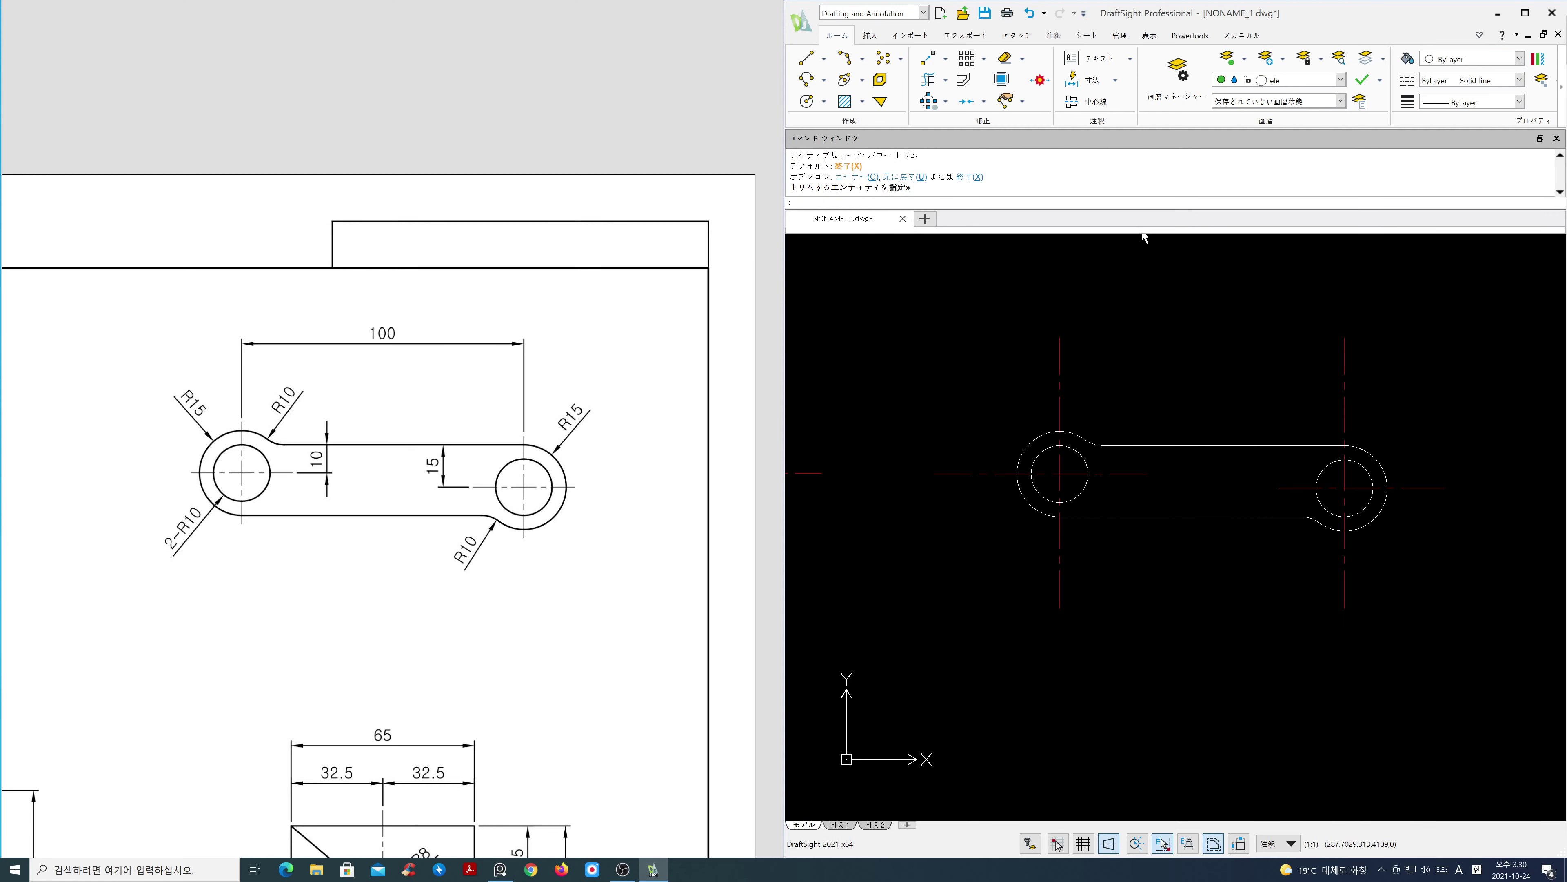
On the cen layer, draw a horizontal centre line about 153 mm long below the circle figure
key(Return)
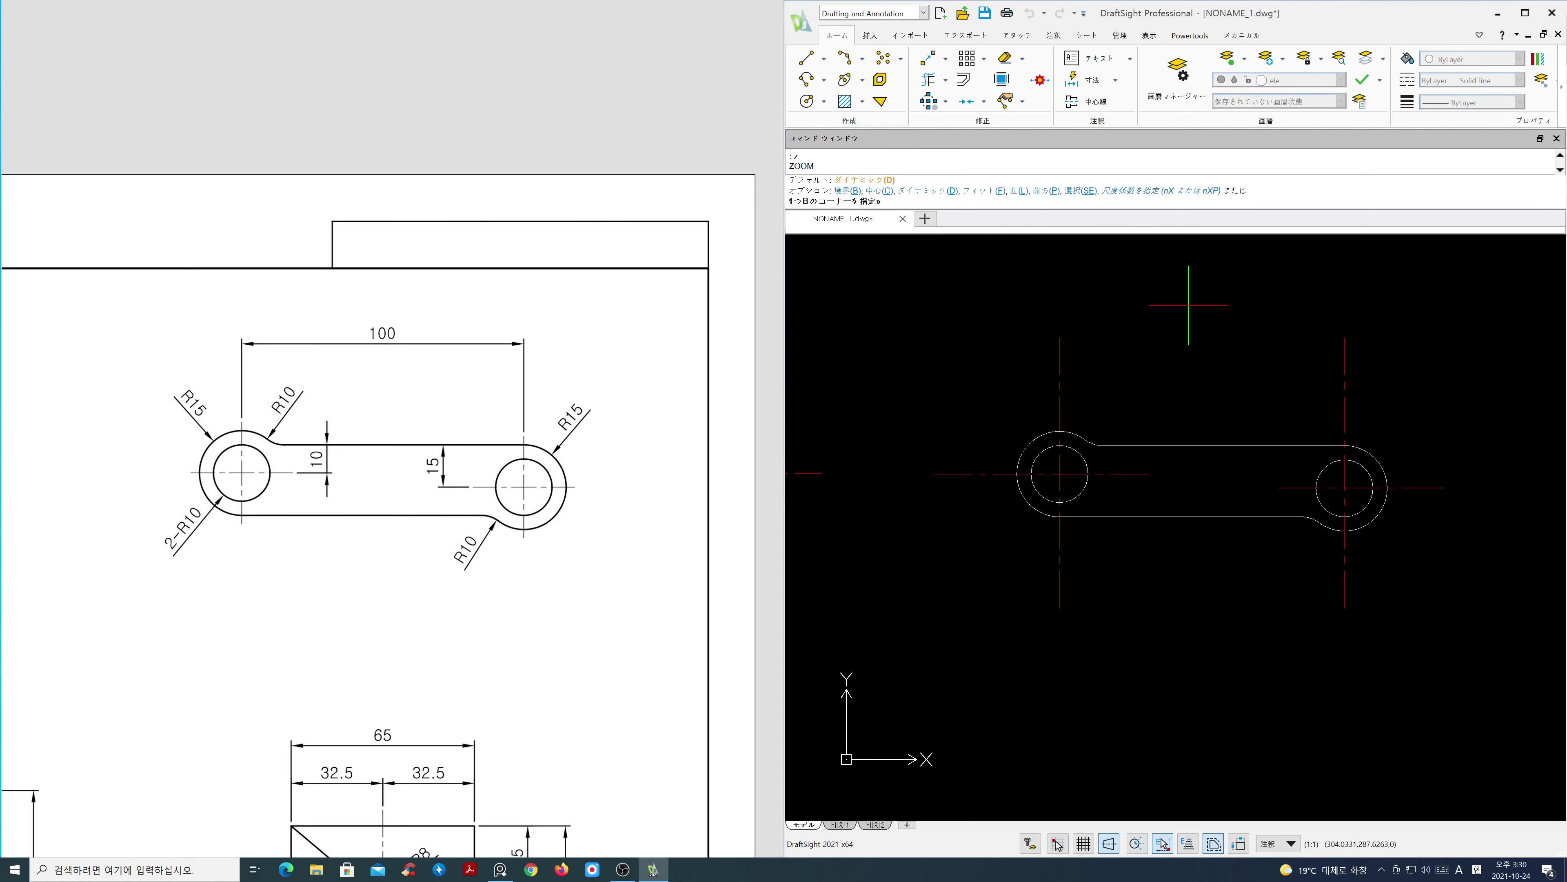
text(b)
key(Return)
scroll(587, 528, down, 4)
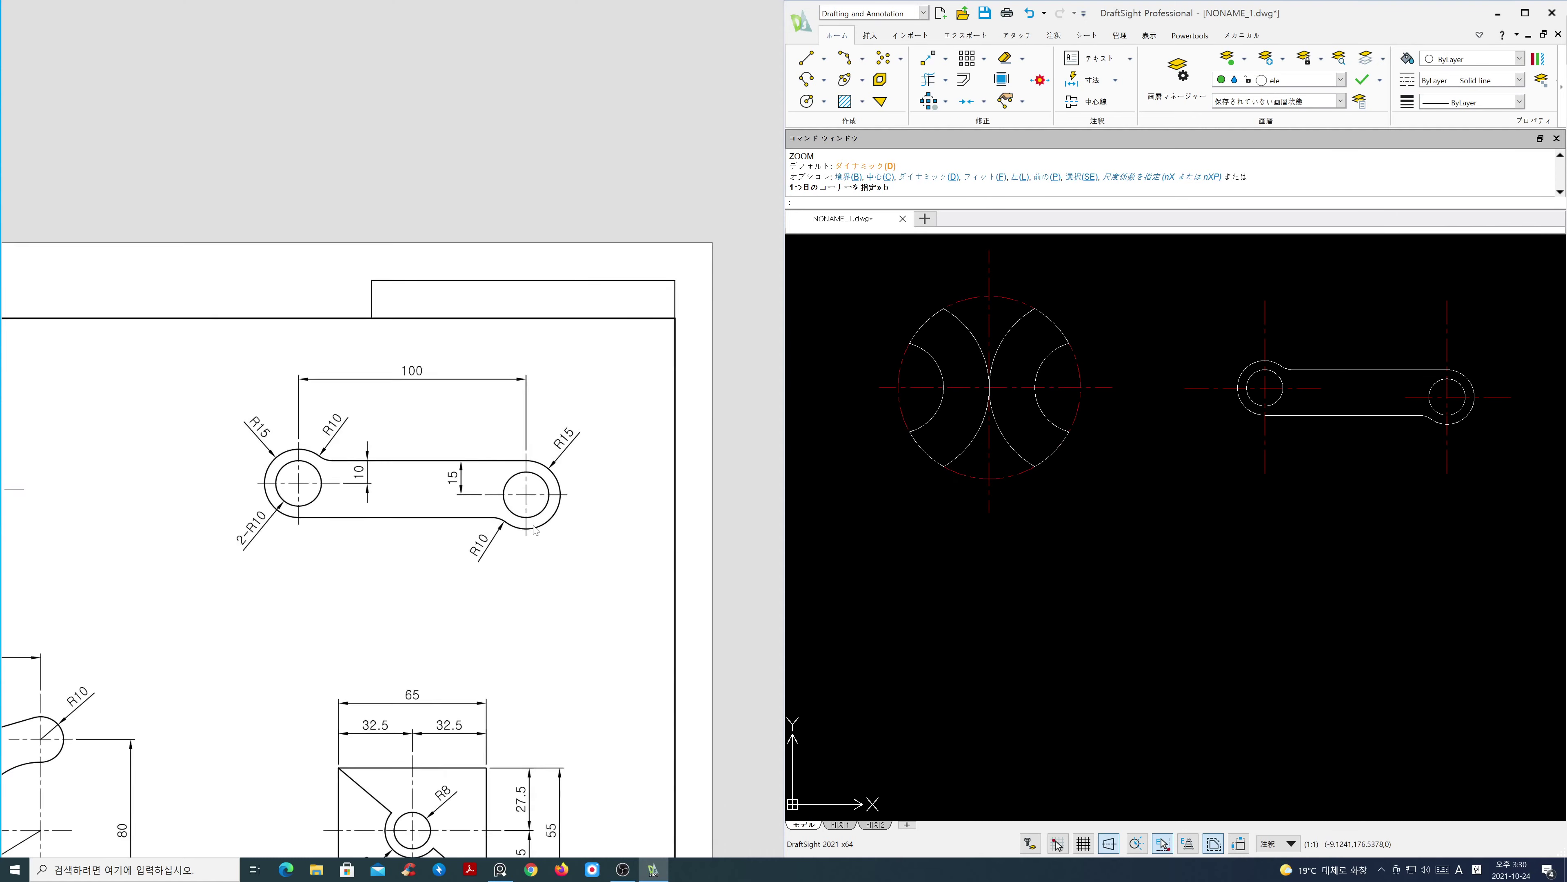
drag(678, 426, 689, 428)
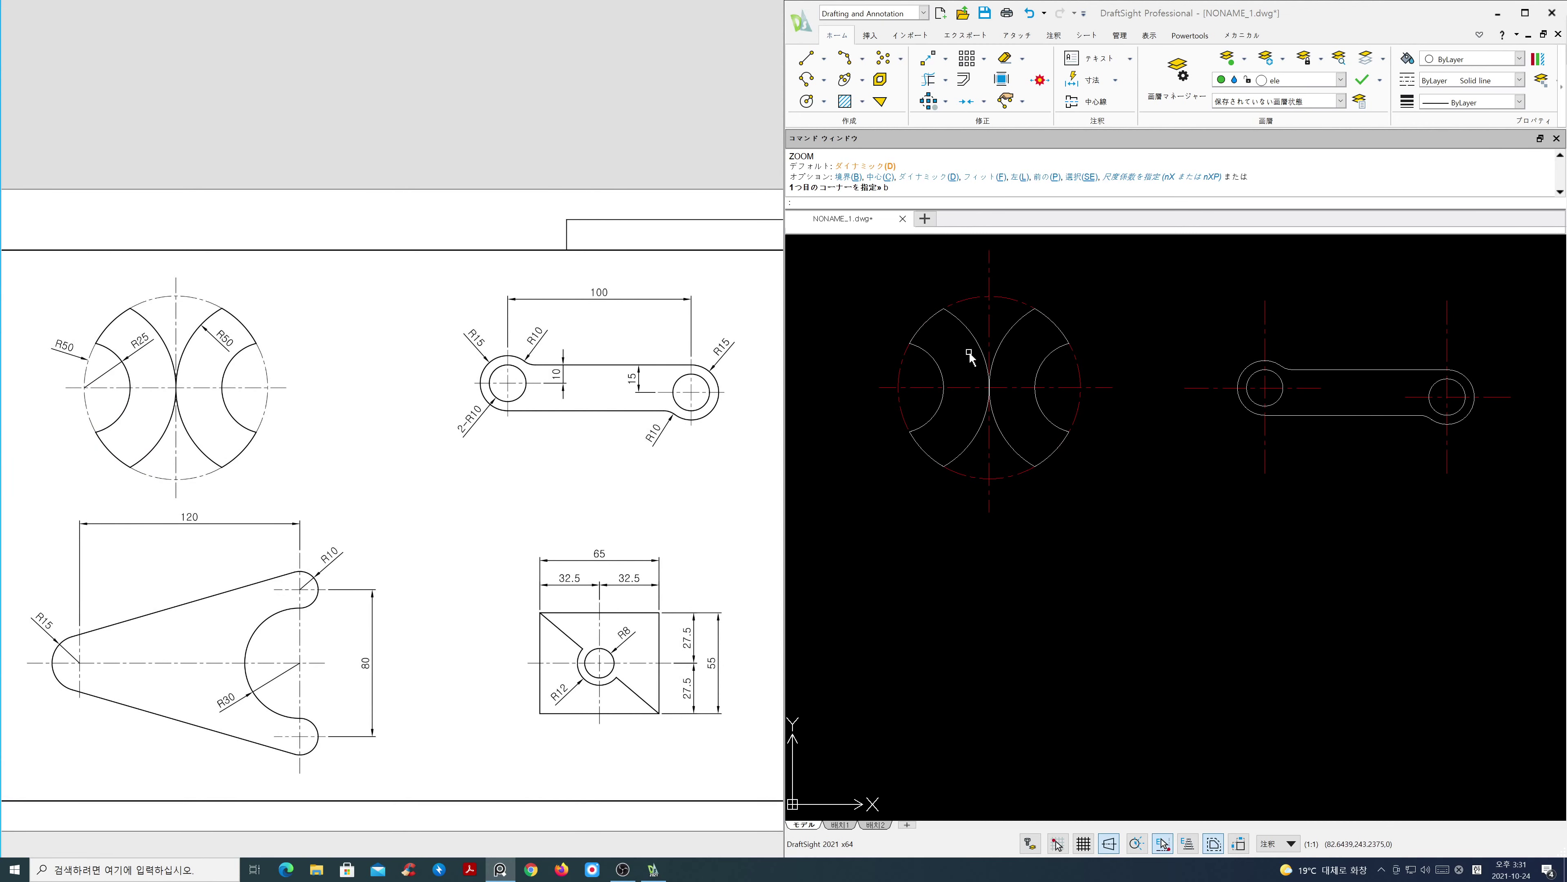
click(1341, 80)
click(1301, 124)
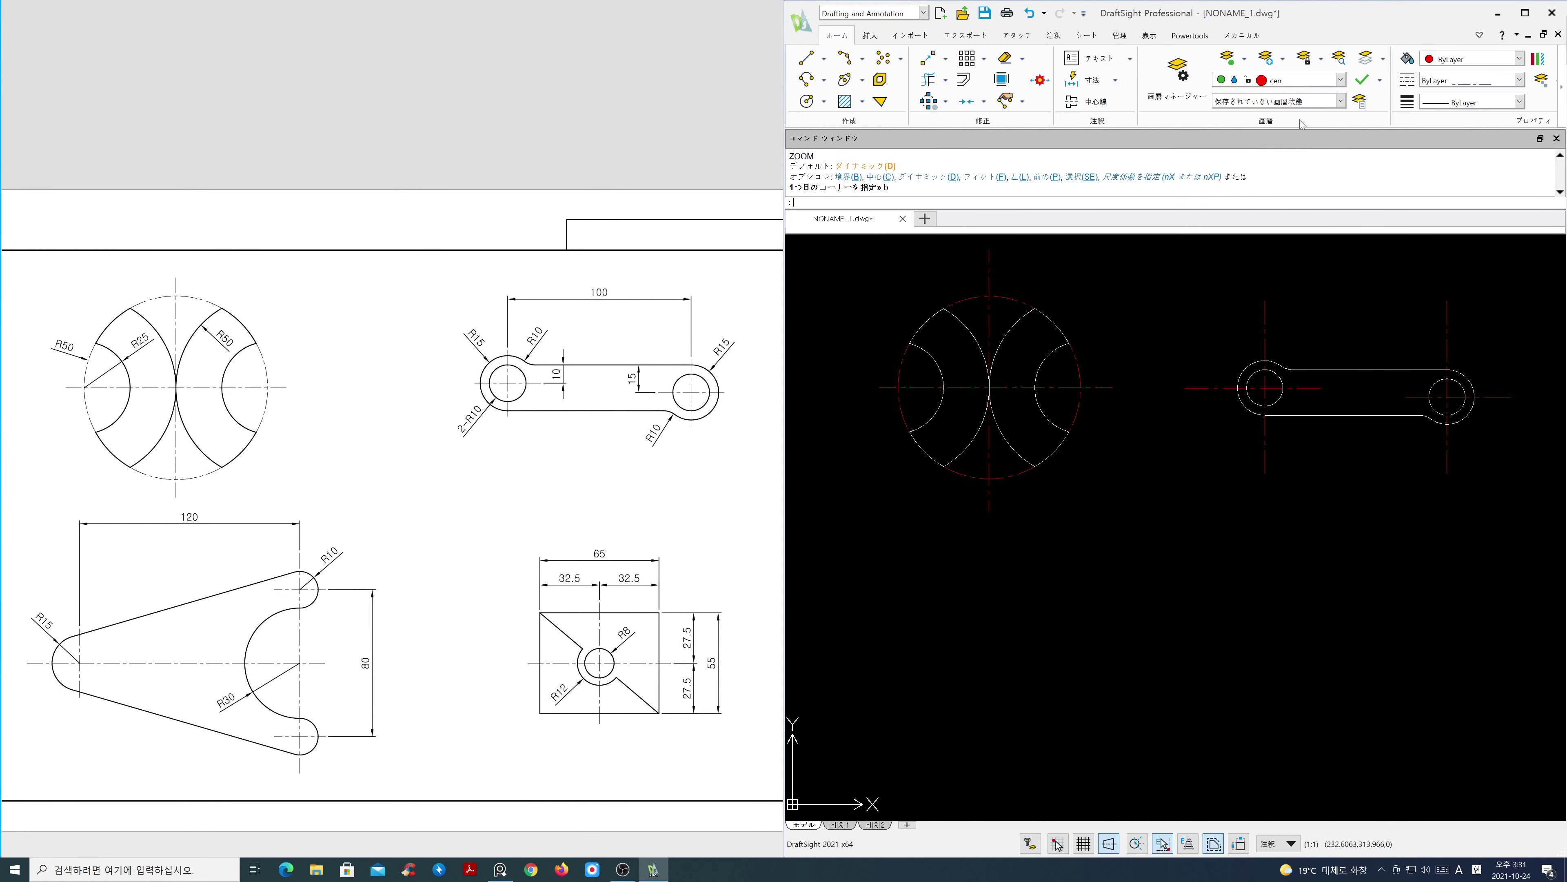
text(l)
key(Return)
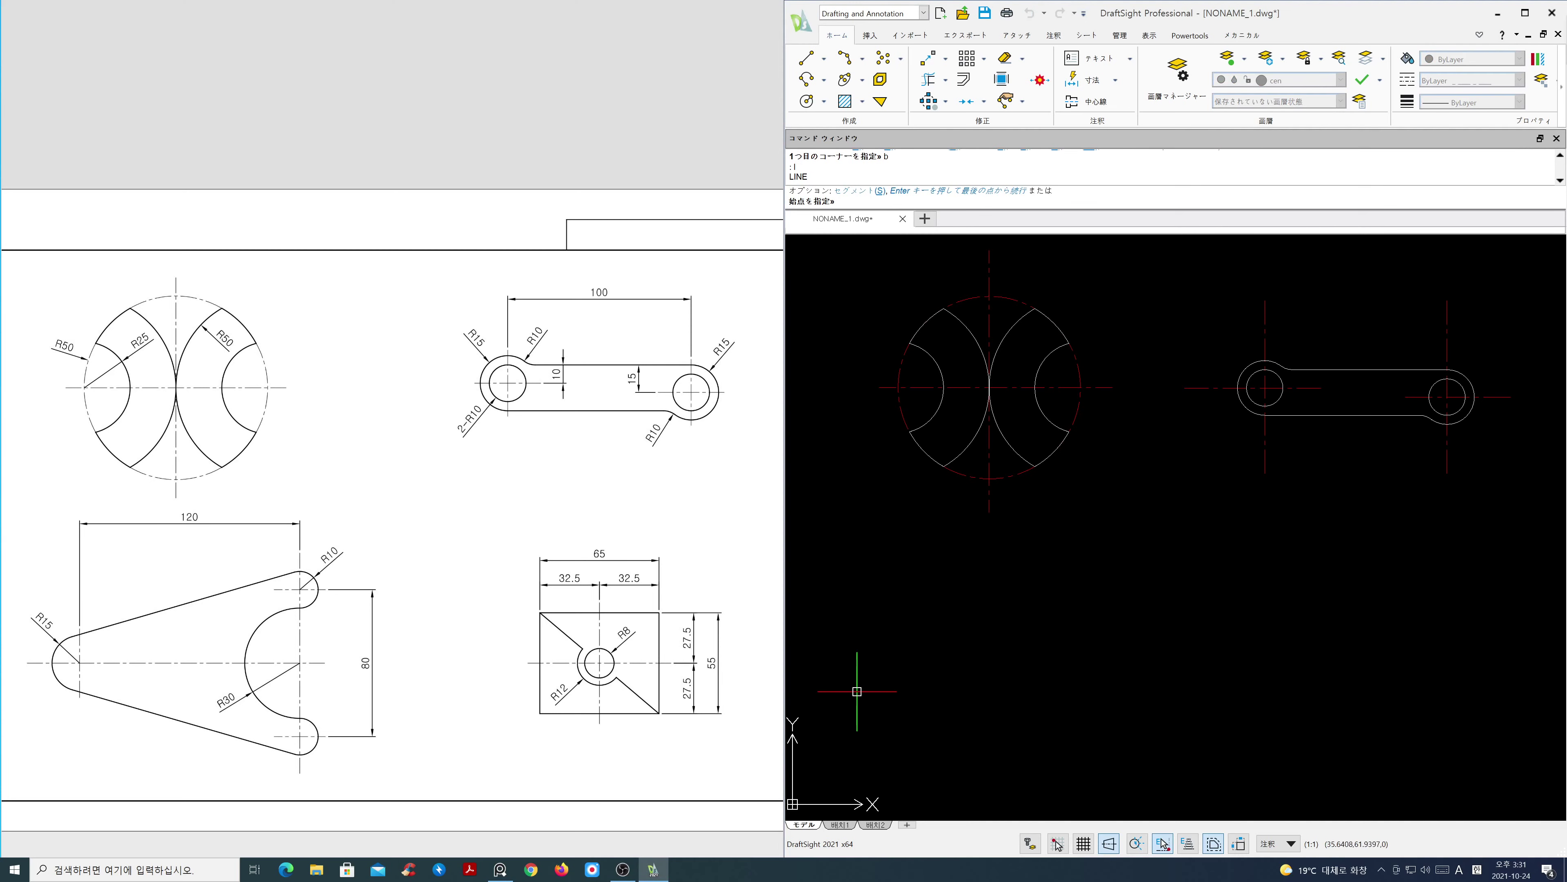
click(878, 694)
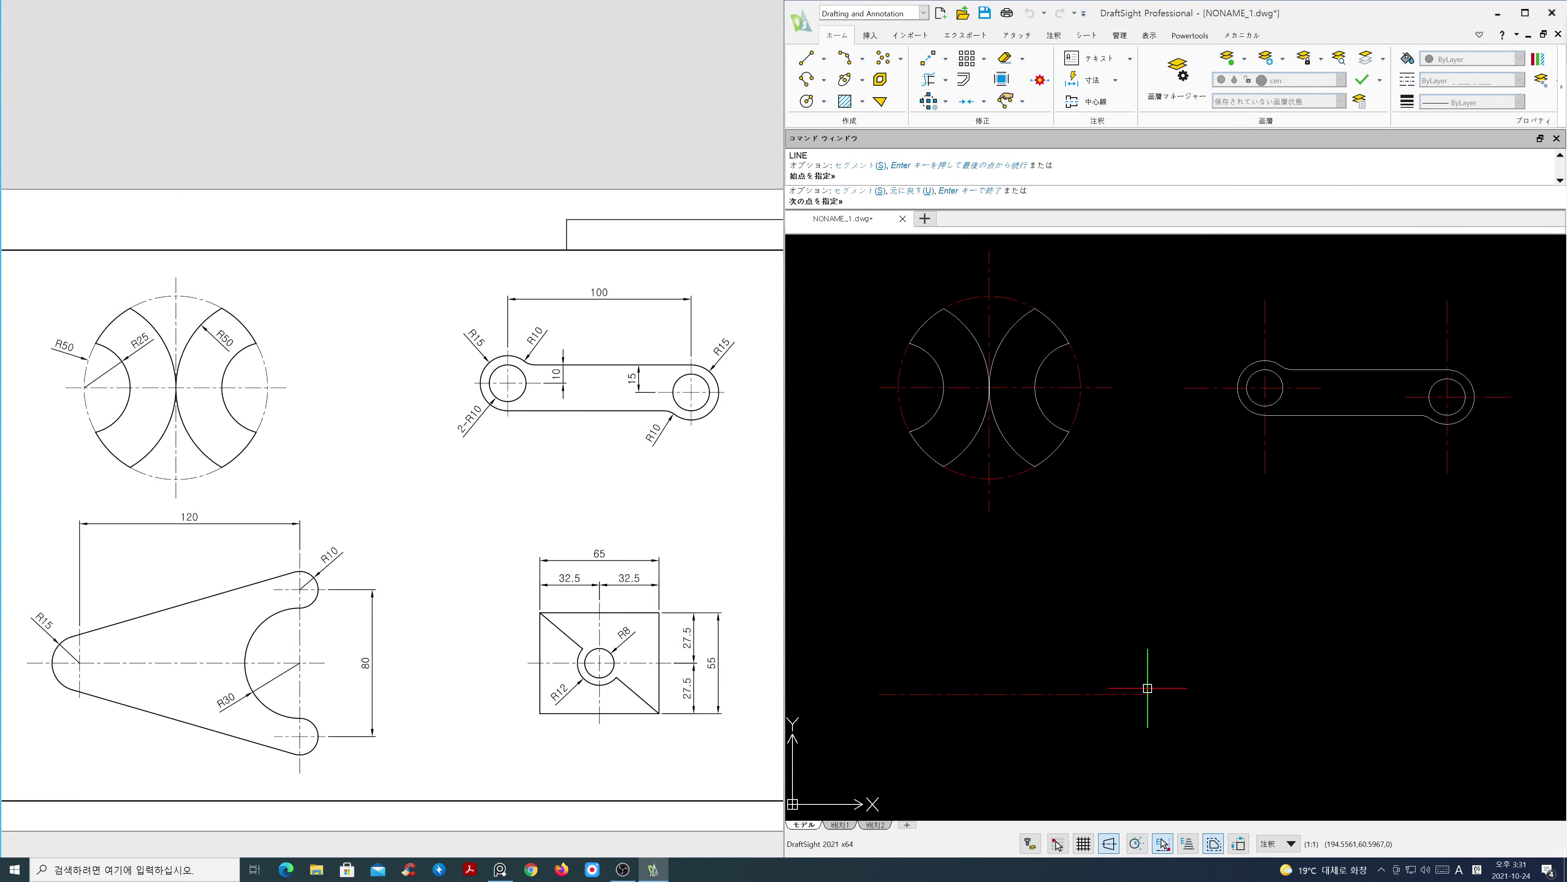
click(1159, 689)
key(Return)
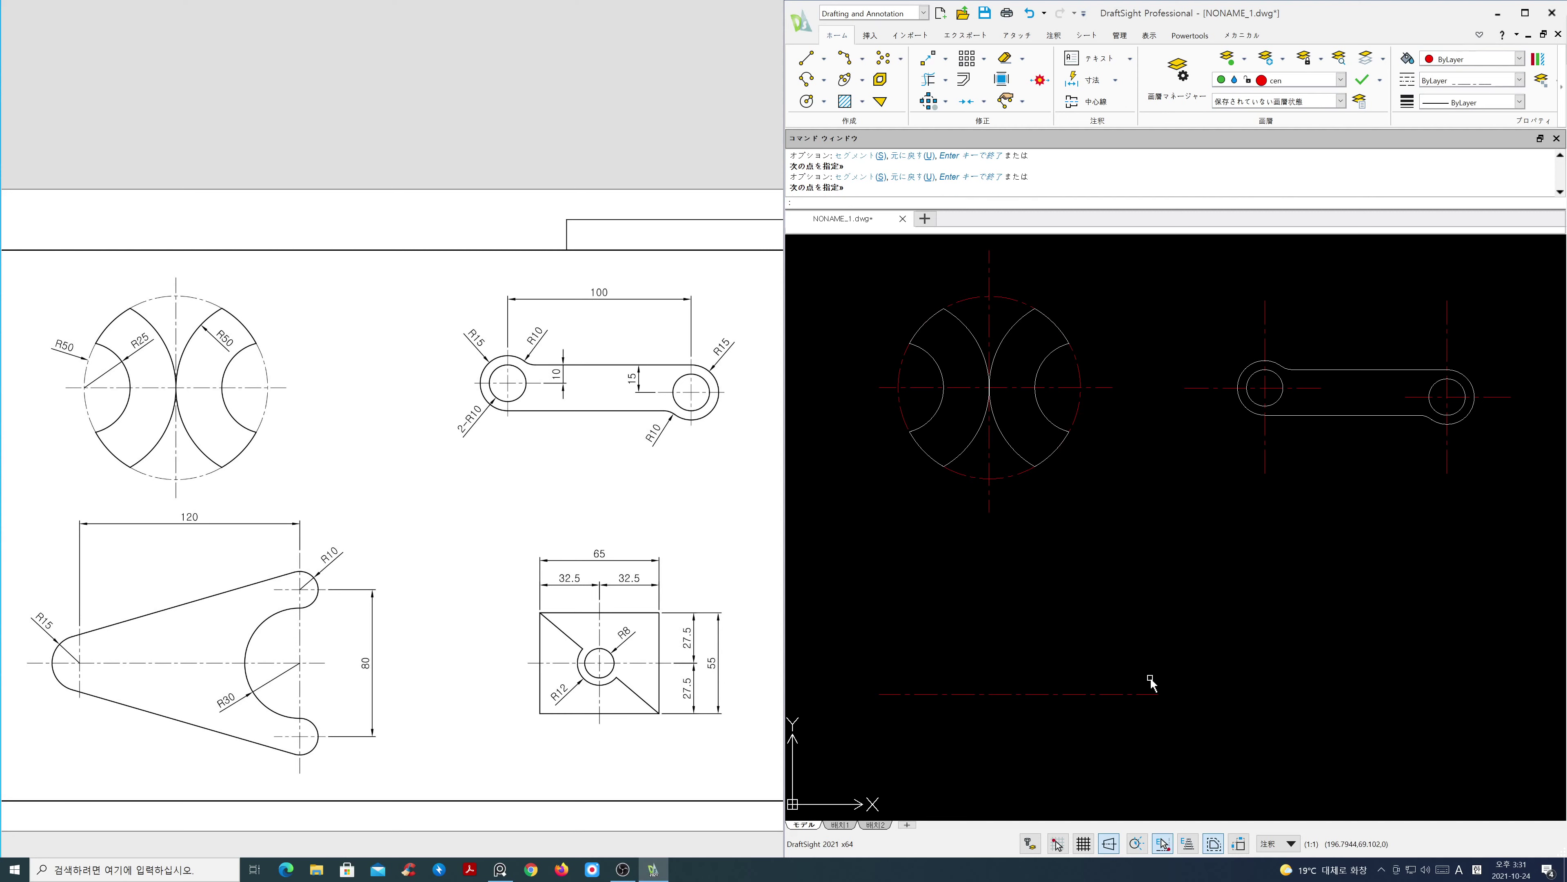
Draw a vertical centre line about 99 mm long across the horizontal one near its right end
key(Return)
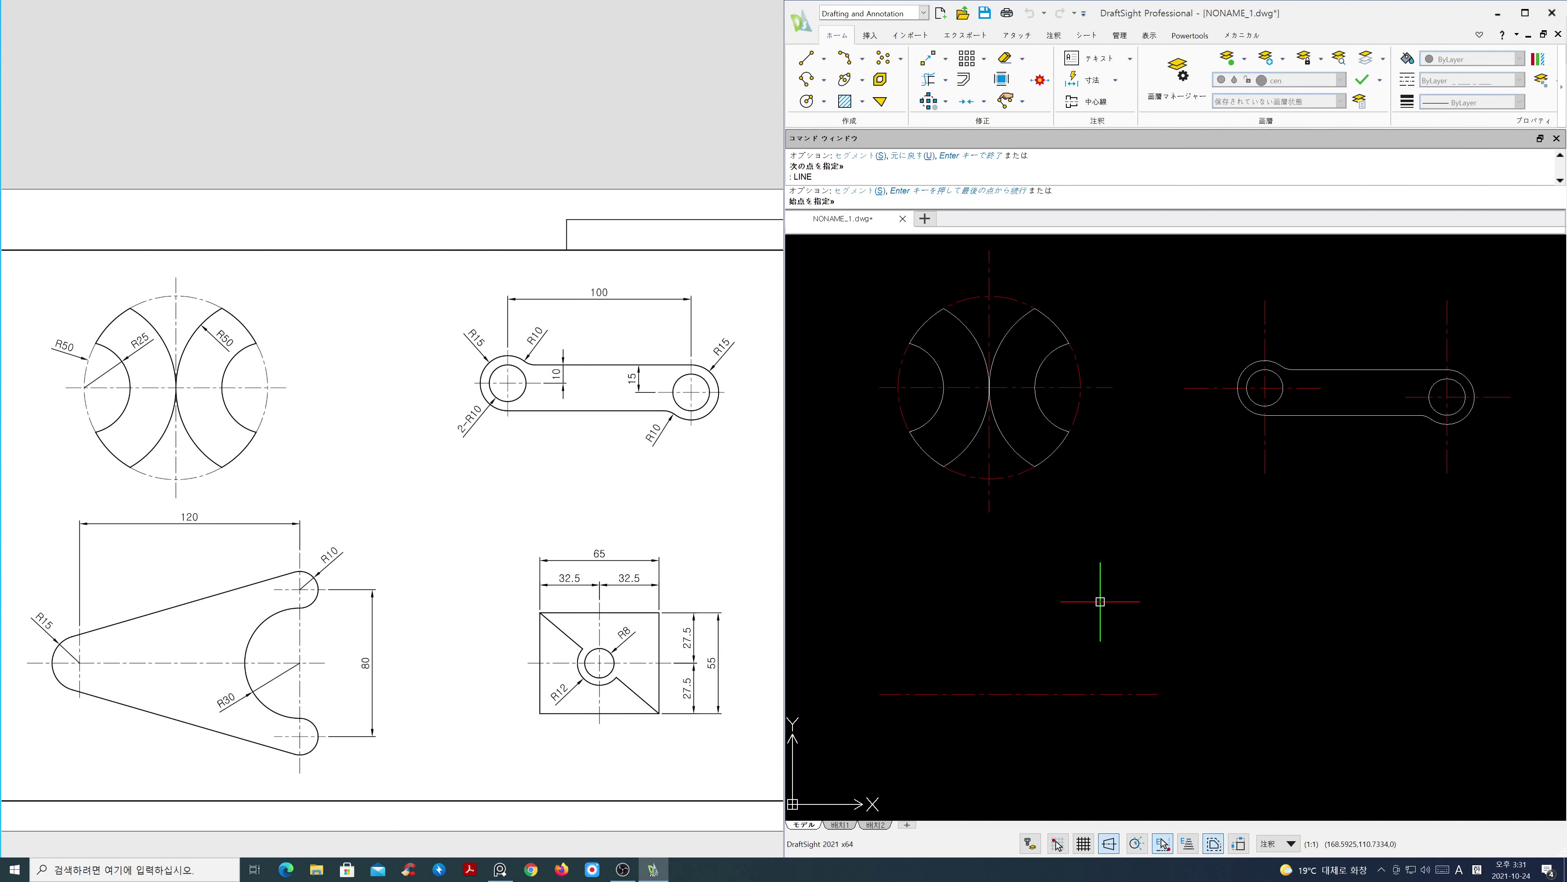
click(1101, 602)
click(1119, 781)
key(Return)
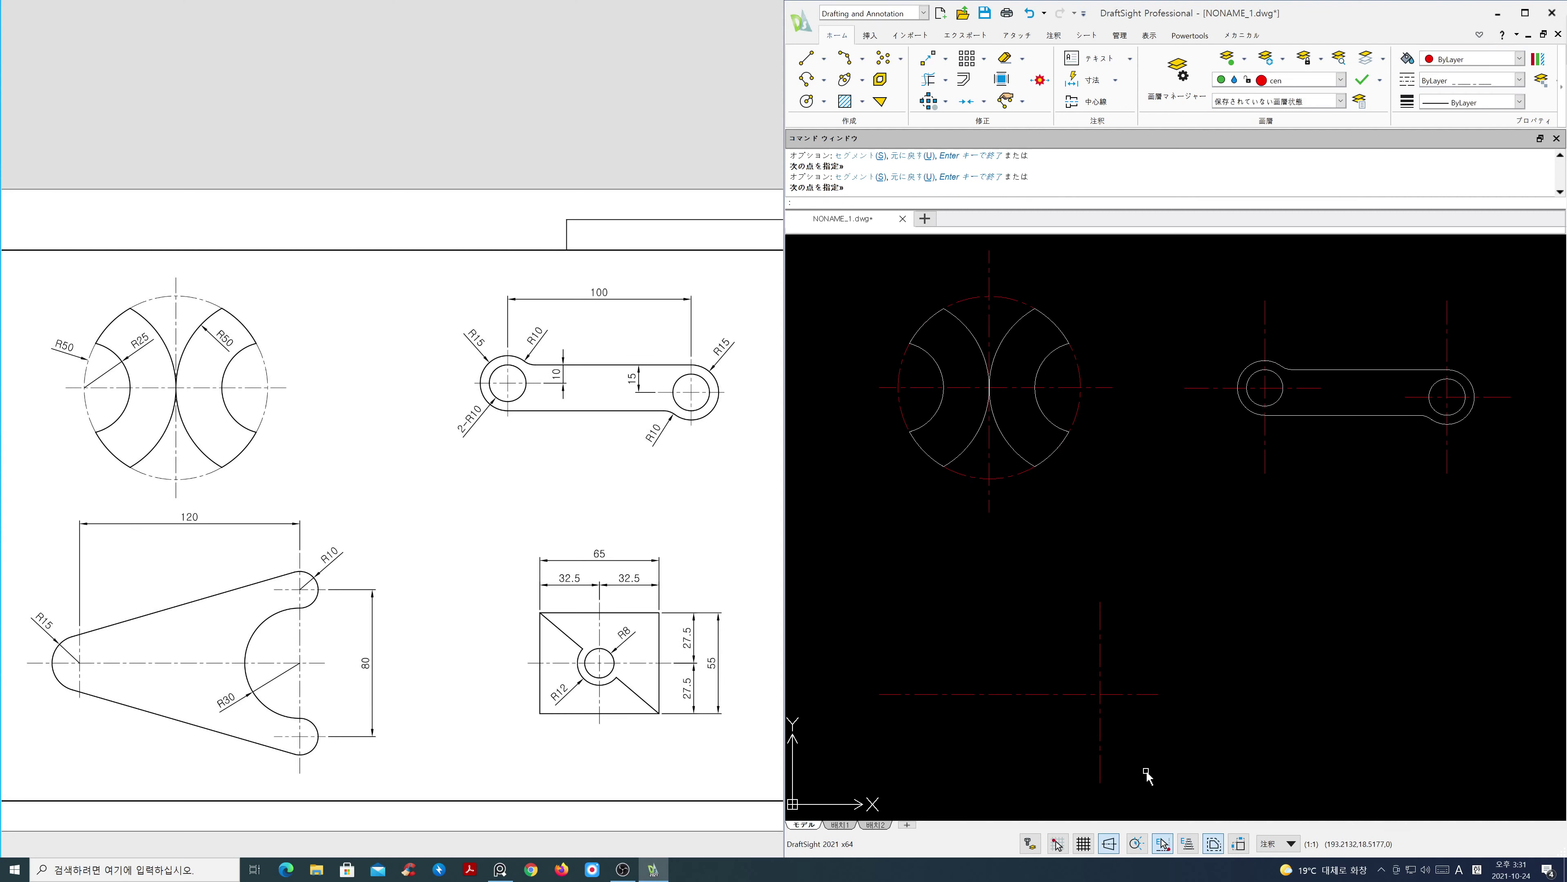
Offset the vertical centre line 120 mm to the left
text(o)
key(Return)
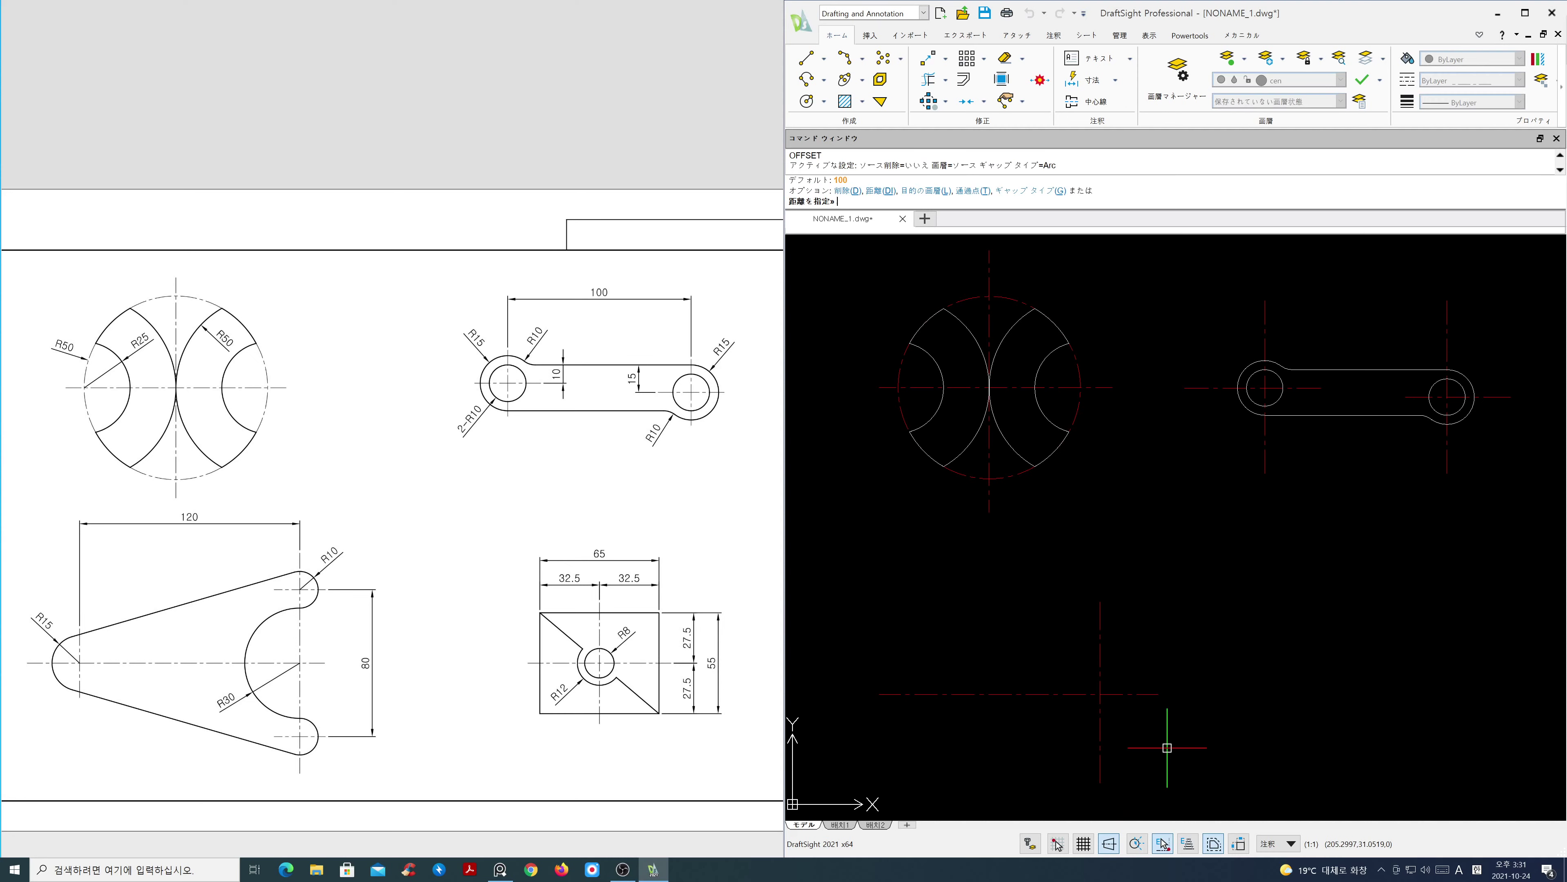
text(120)
key(Return)
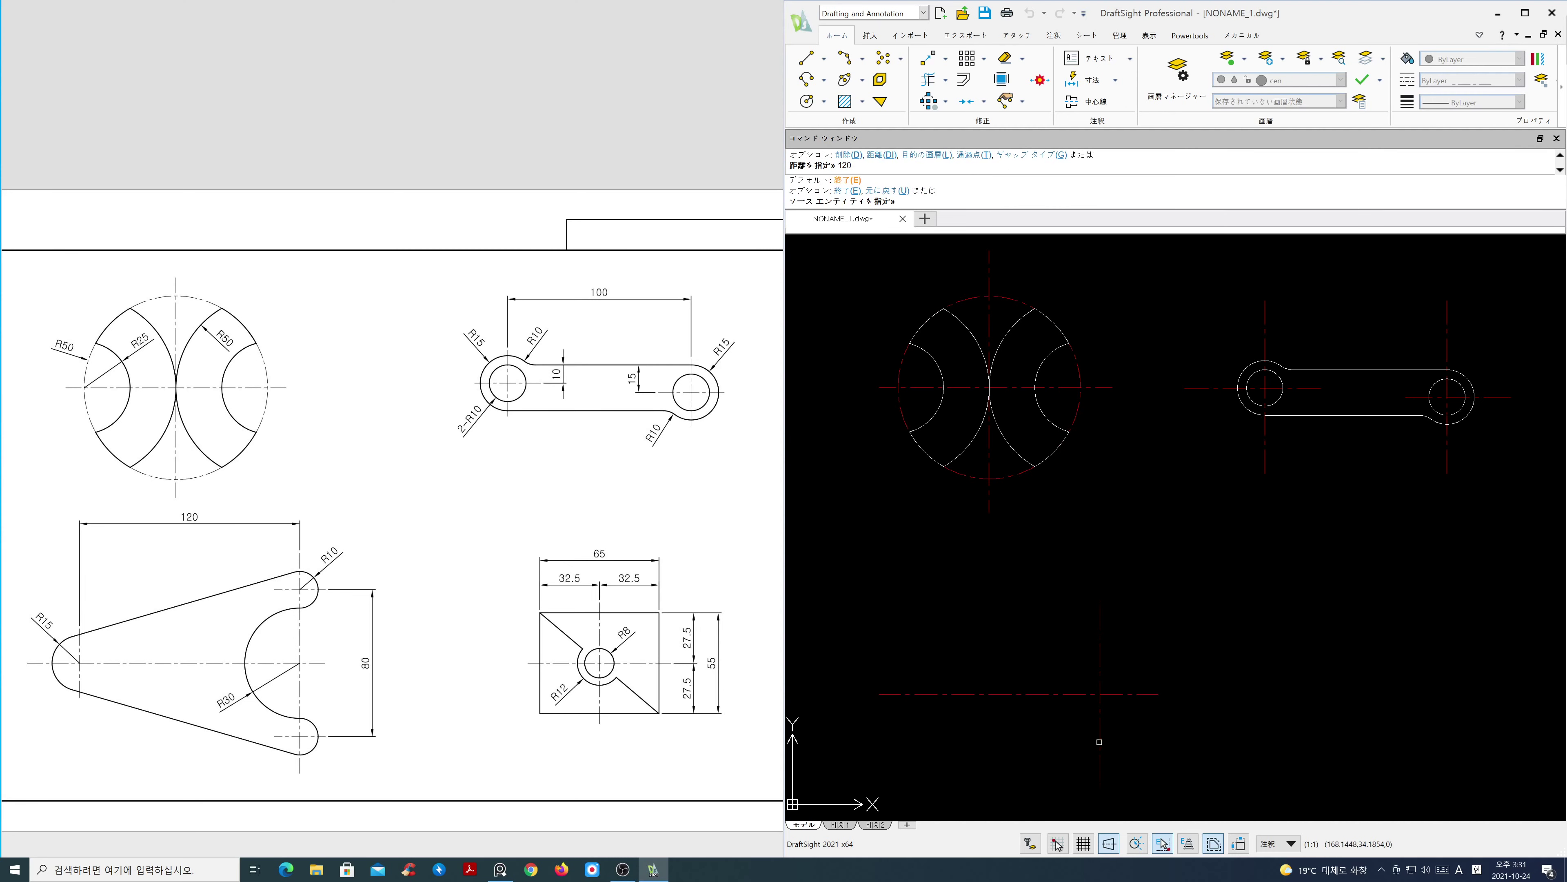
click(1099, 742)
key(Escape)
Stretch the left end of the horizontal centre line about 25 mm outward, past the left vertical centre line
click(1048, 718)
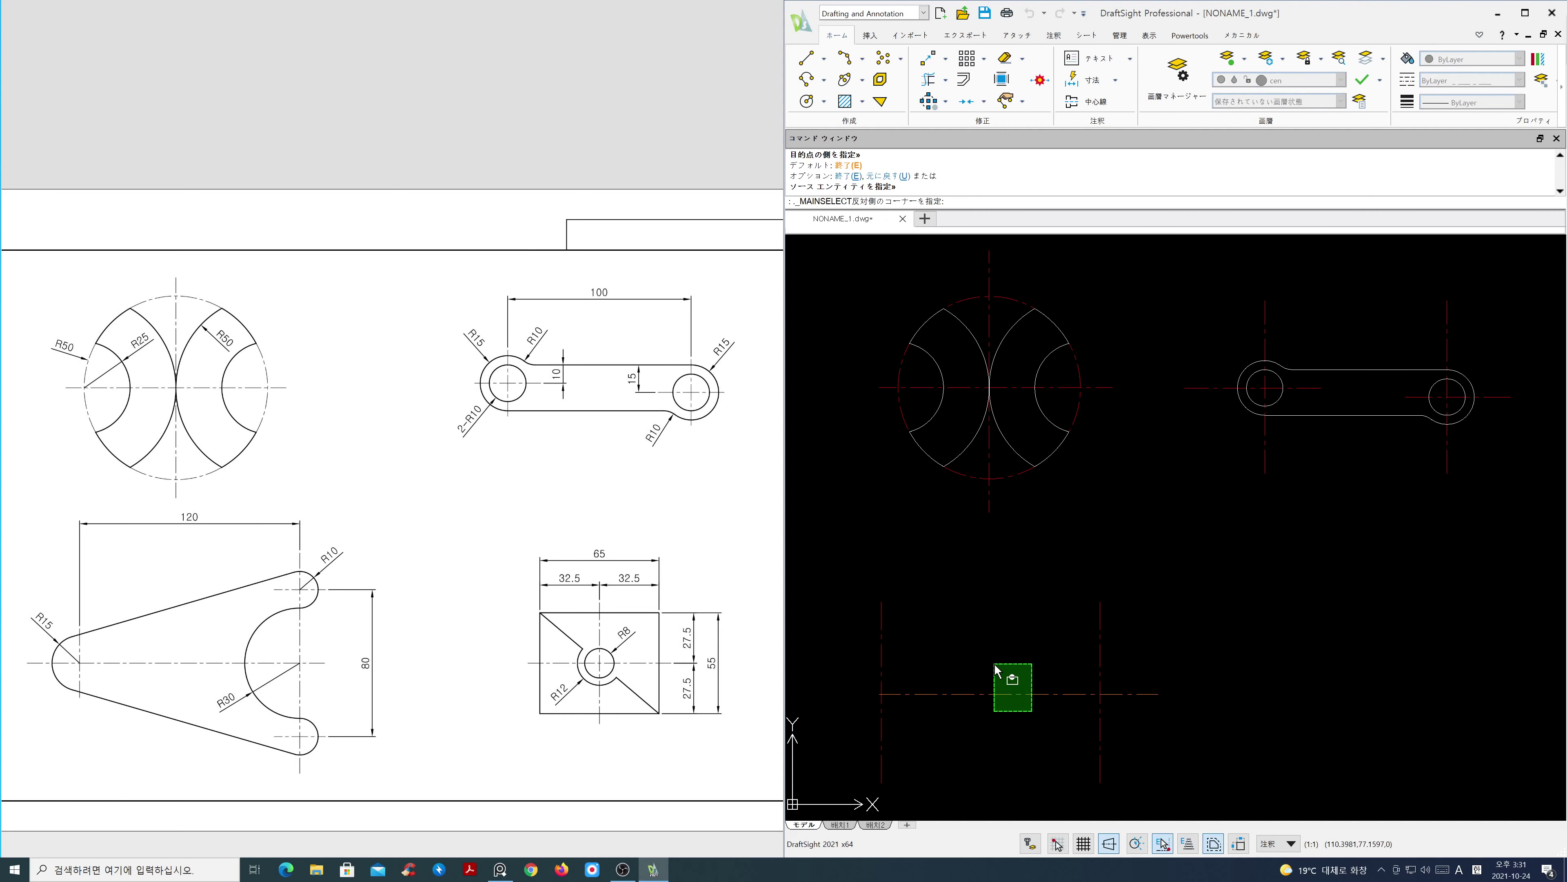
click(989, 662)
click(880, 694)
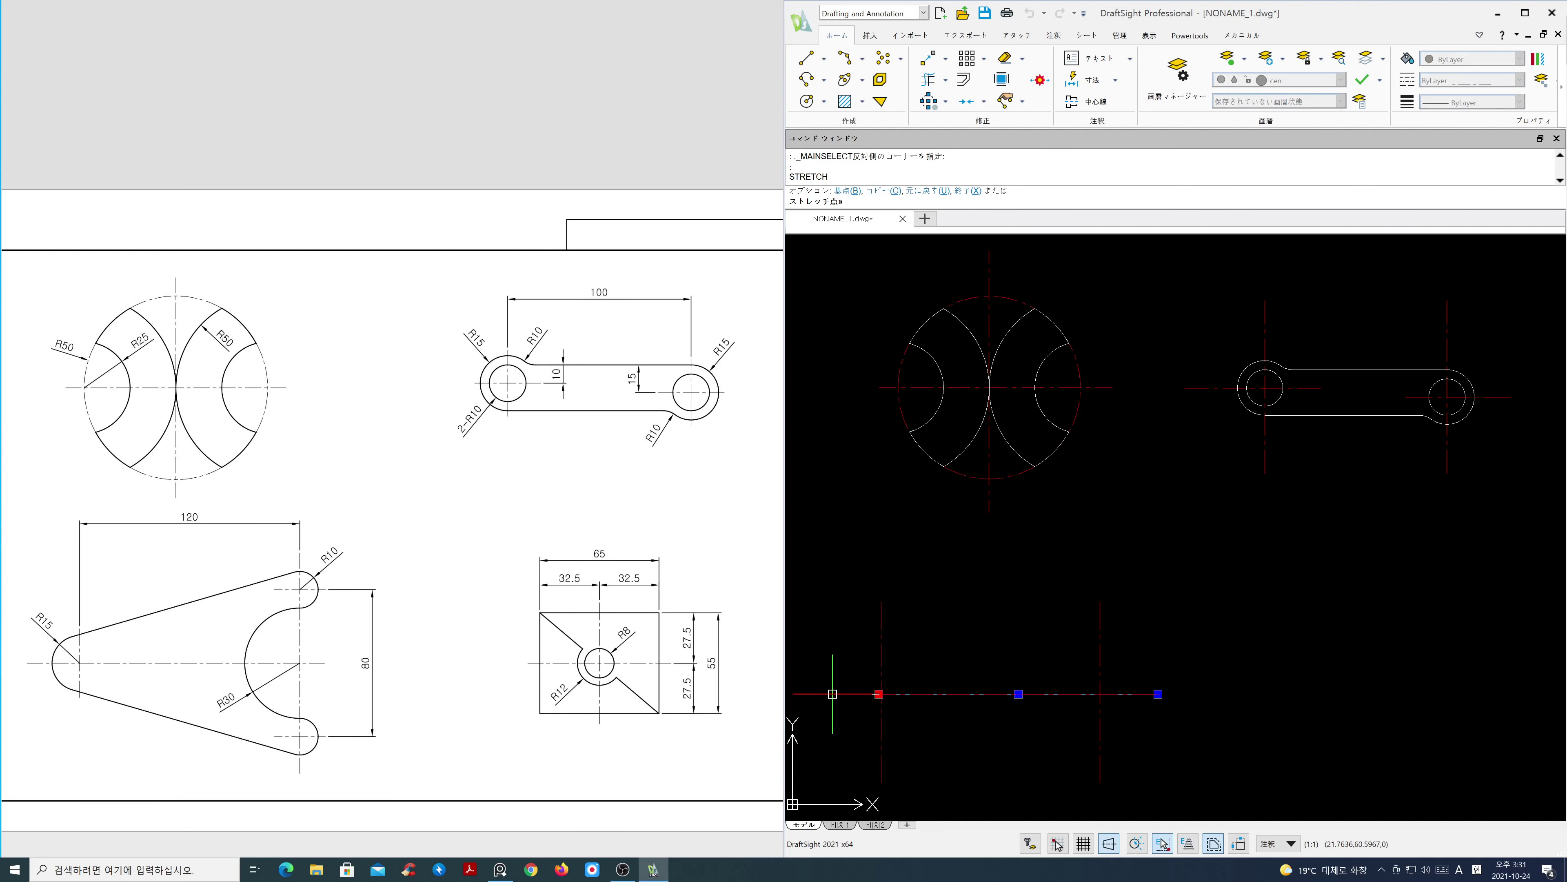
click(832, 694)
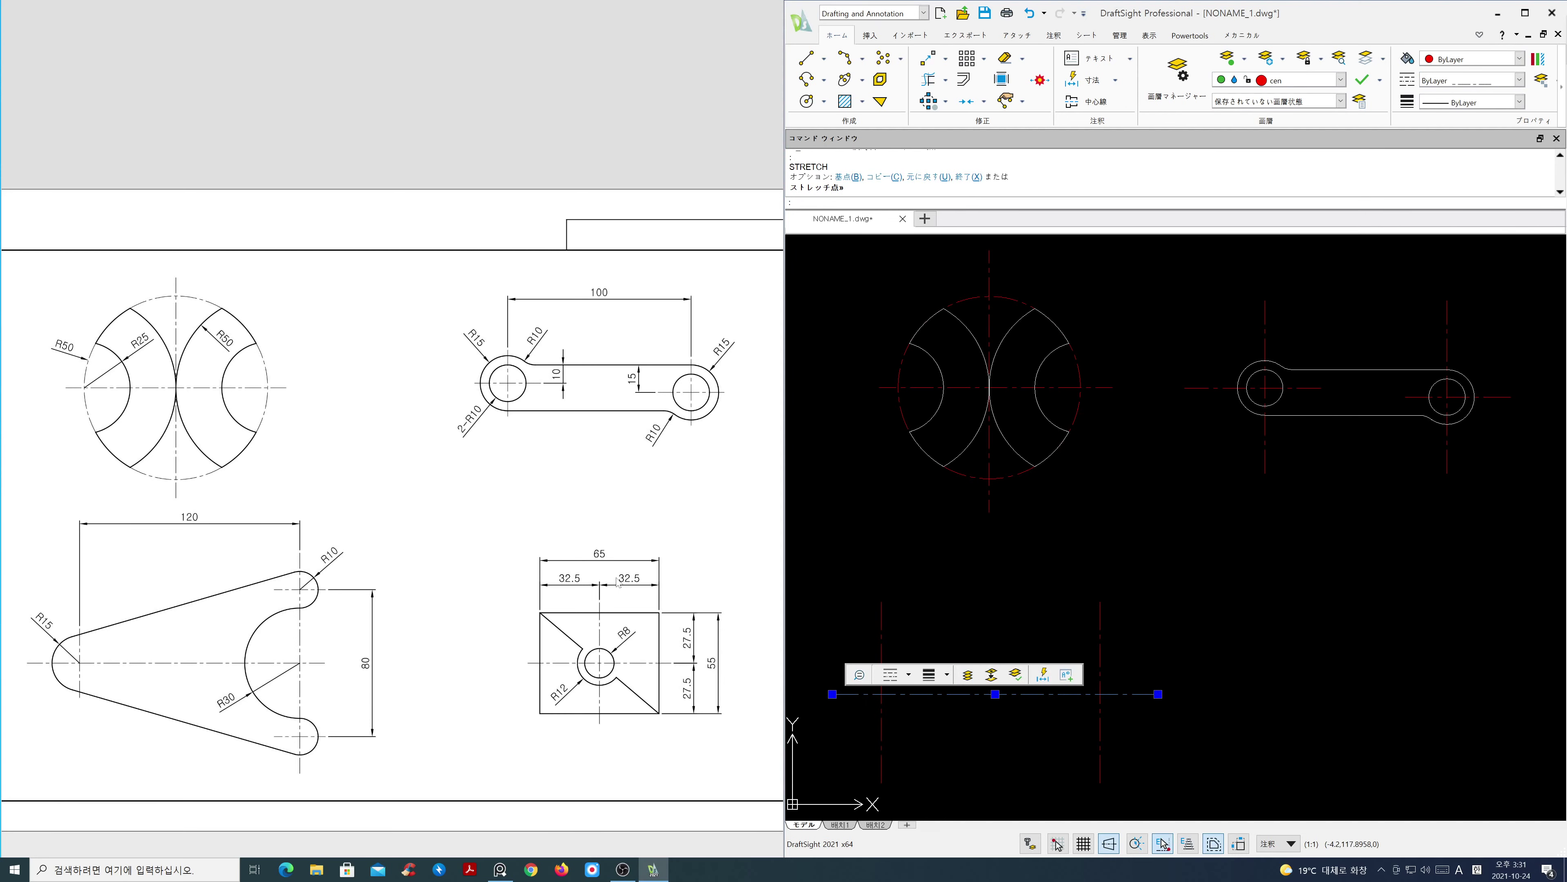
mouse_move(402, 604)
mouse_down()
mouse_move(416, 571)
mouse_move(597, 408)
mouse_up()
scroll(430, 462, up, 3)
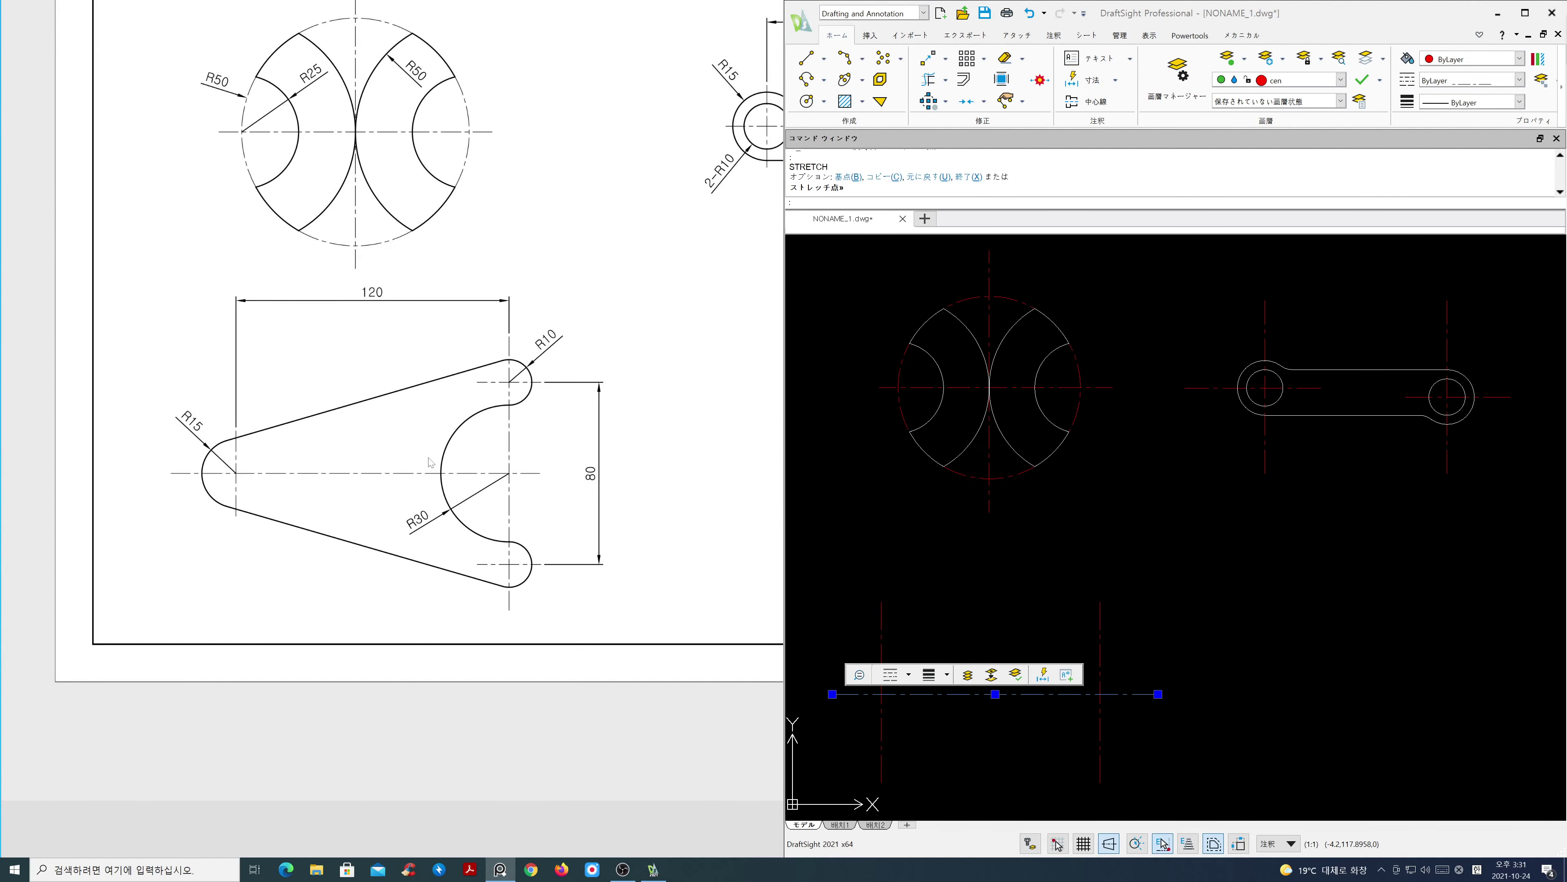
mouse_move(945, 549)
middle_down()
mouse_move(1134, 342)
mouse_move(1140, 312)
middle_up()
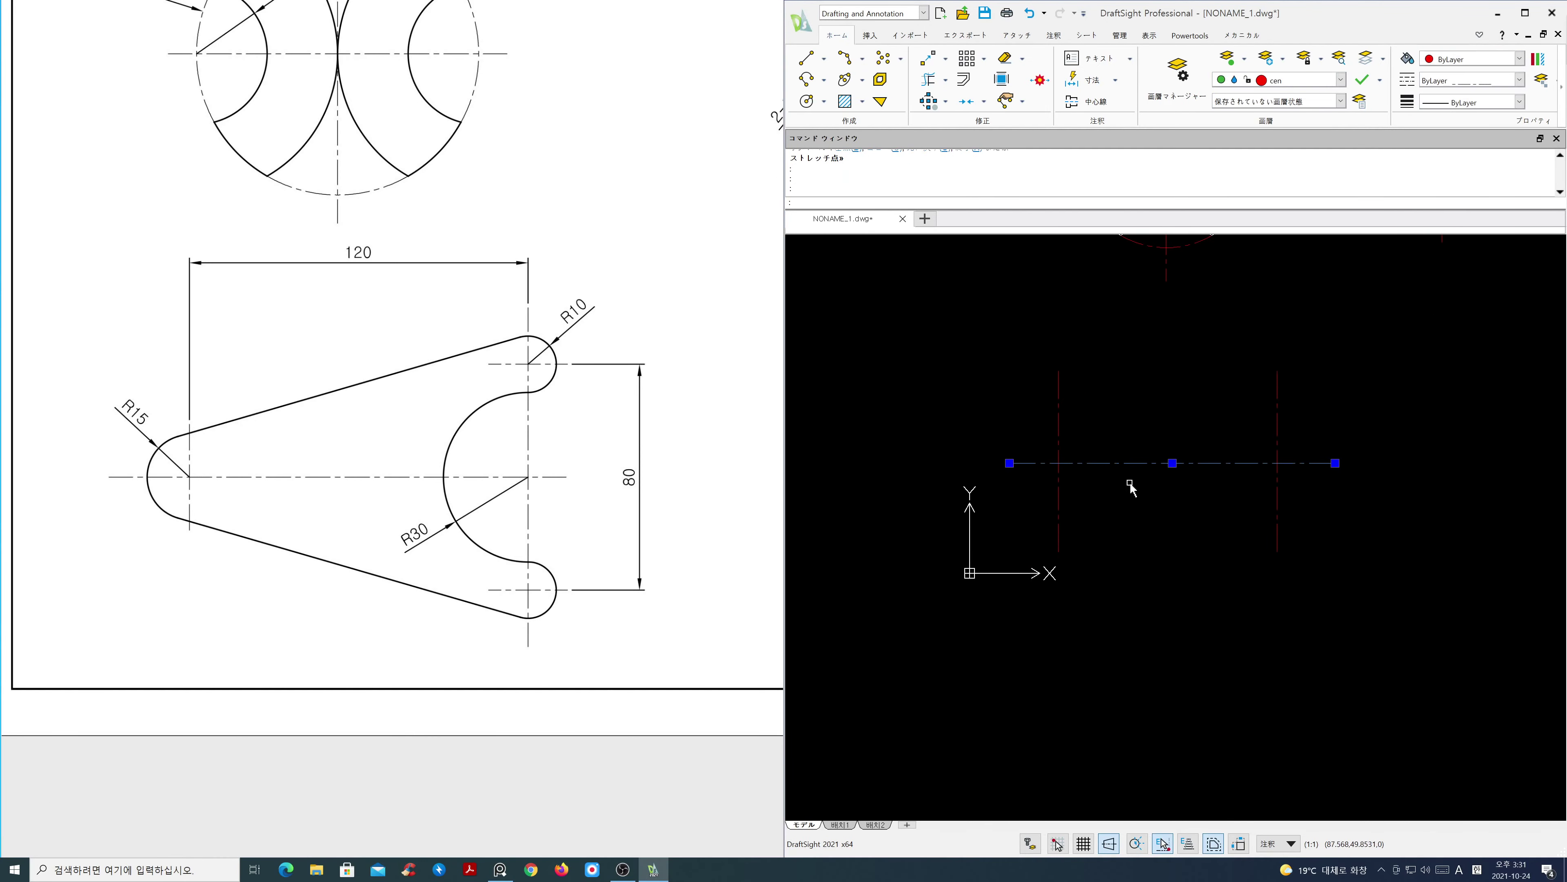
scroll(1131, 484, up, 2)
middle_drag(1143, 515, 1141, 536)
key(Escape)
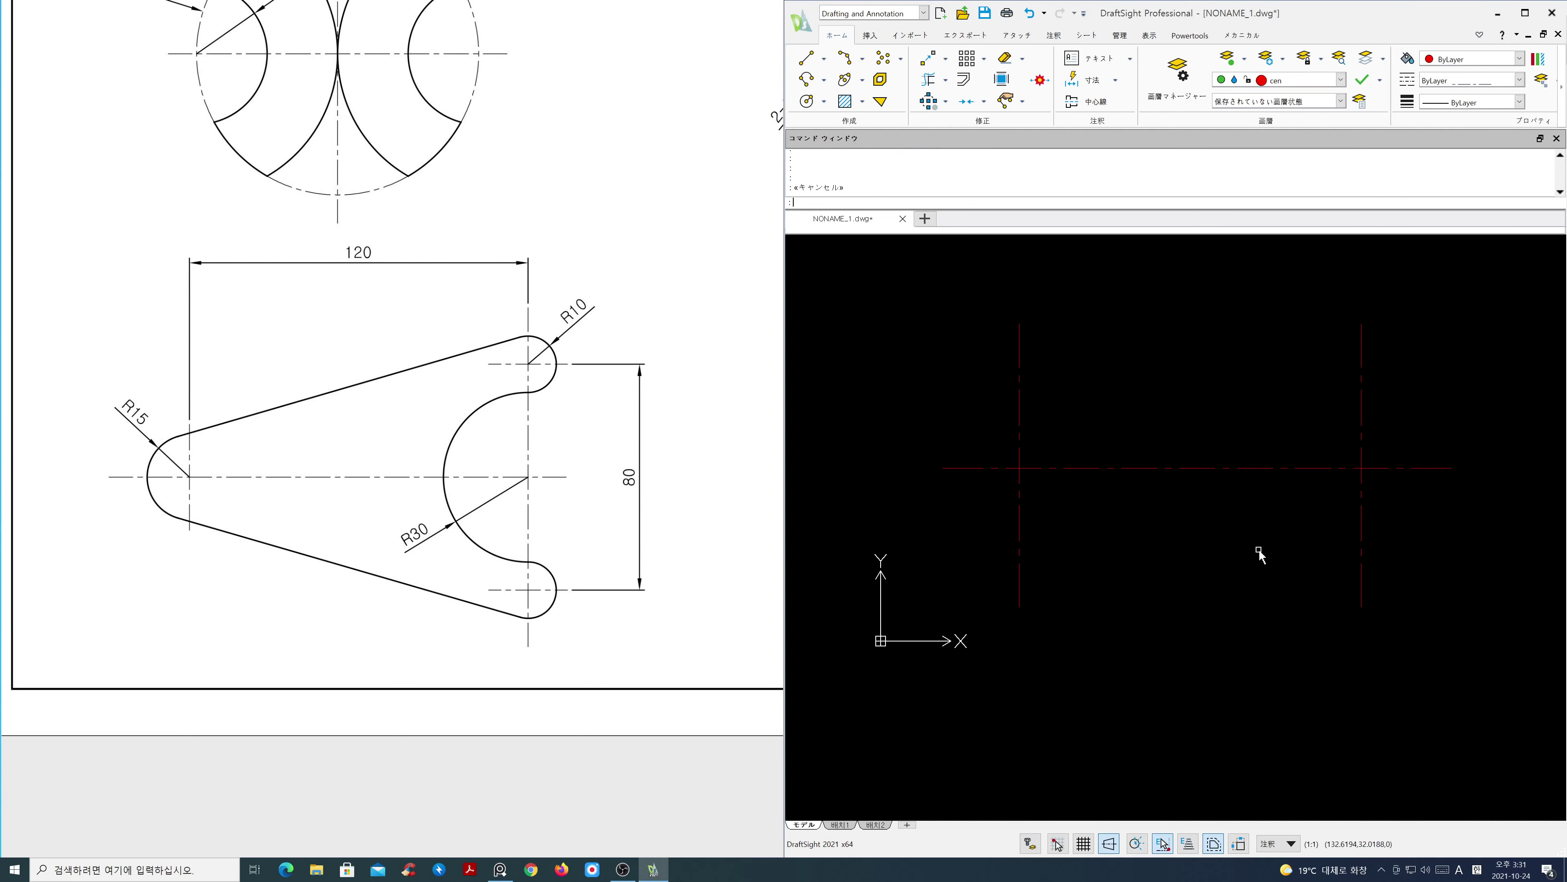
Offset the horizontal centre line 40 mm upward and 40 mm downward
text(o)
key(Return)
text(40)
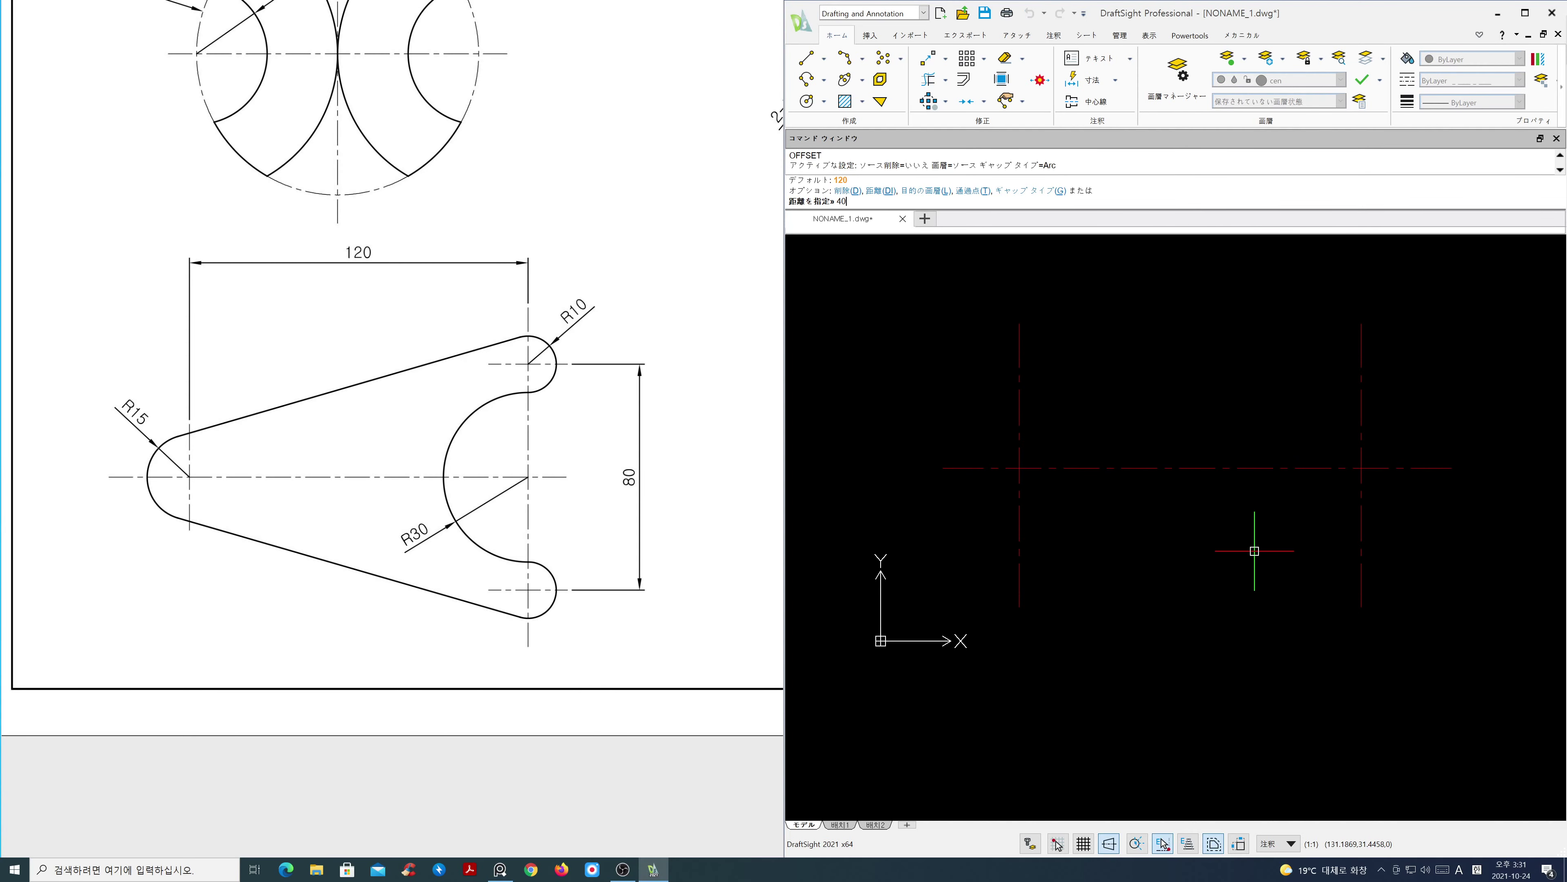
key(Return)
click(1263, 468)
click(1264, 450)
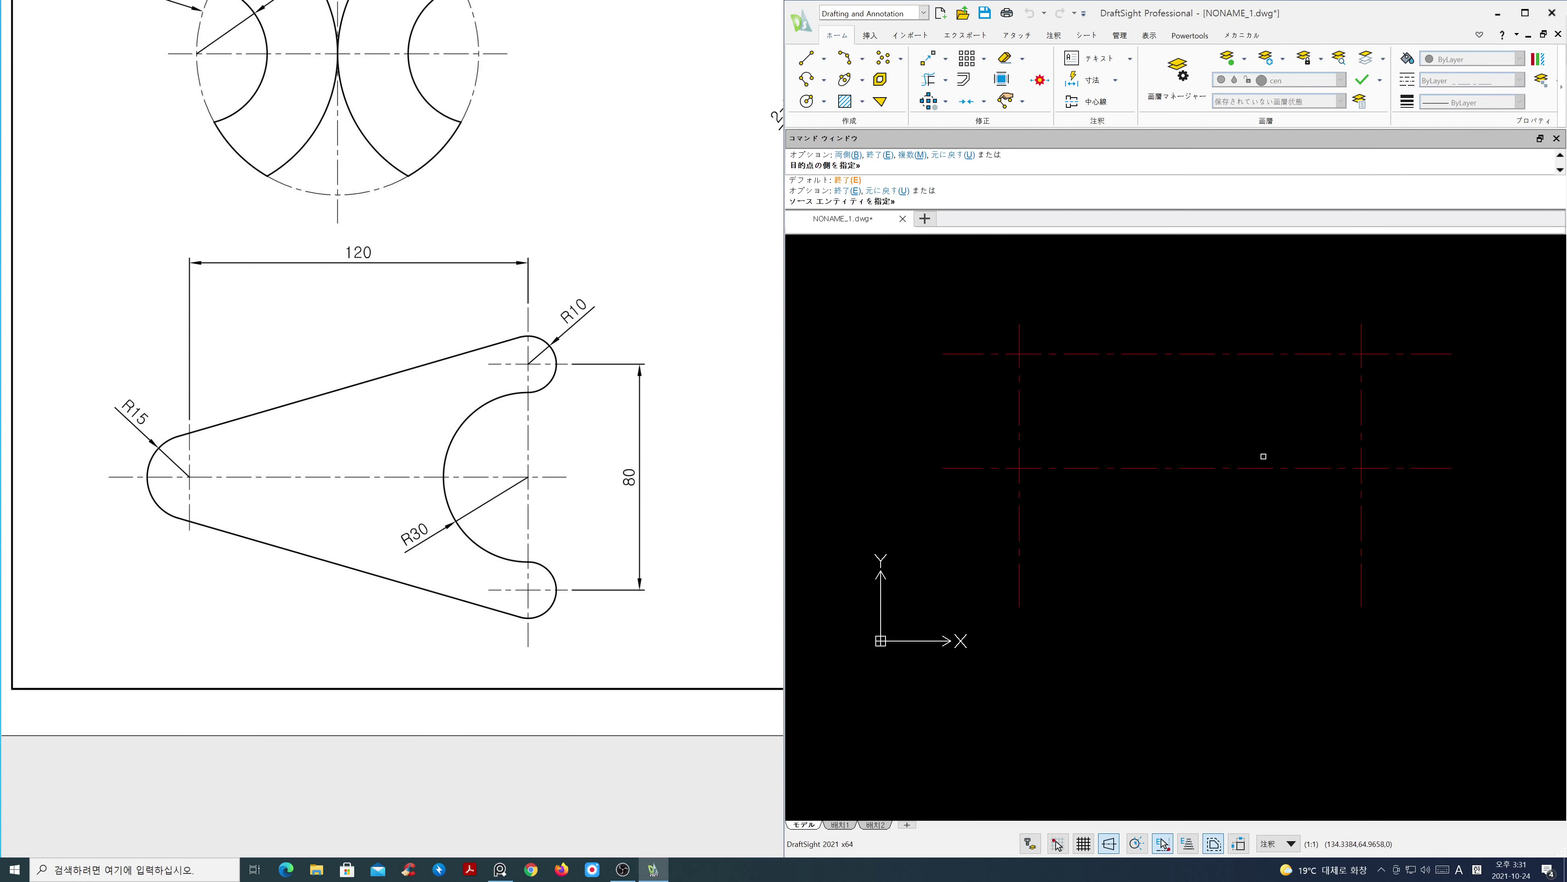
click(1259, 468)
click(1259, 499)
key(Escape)
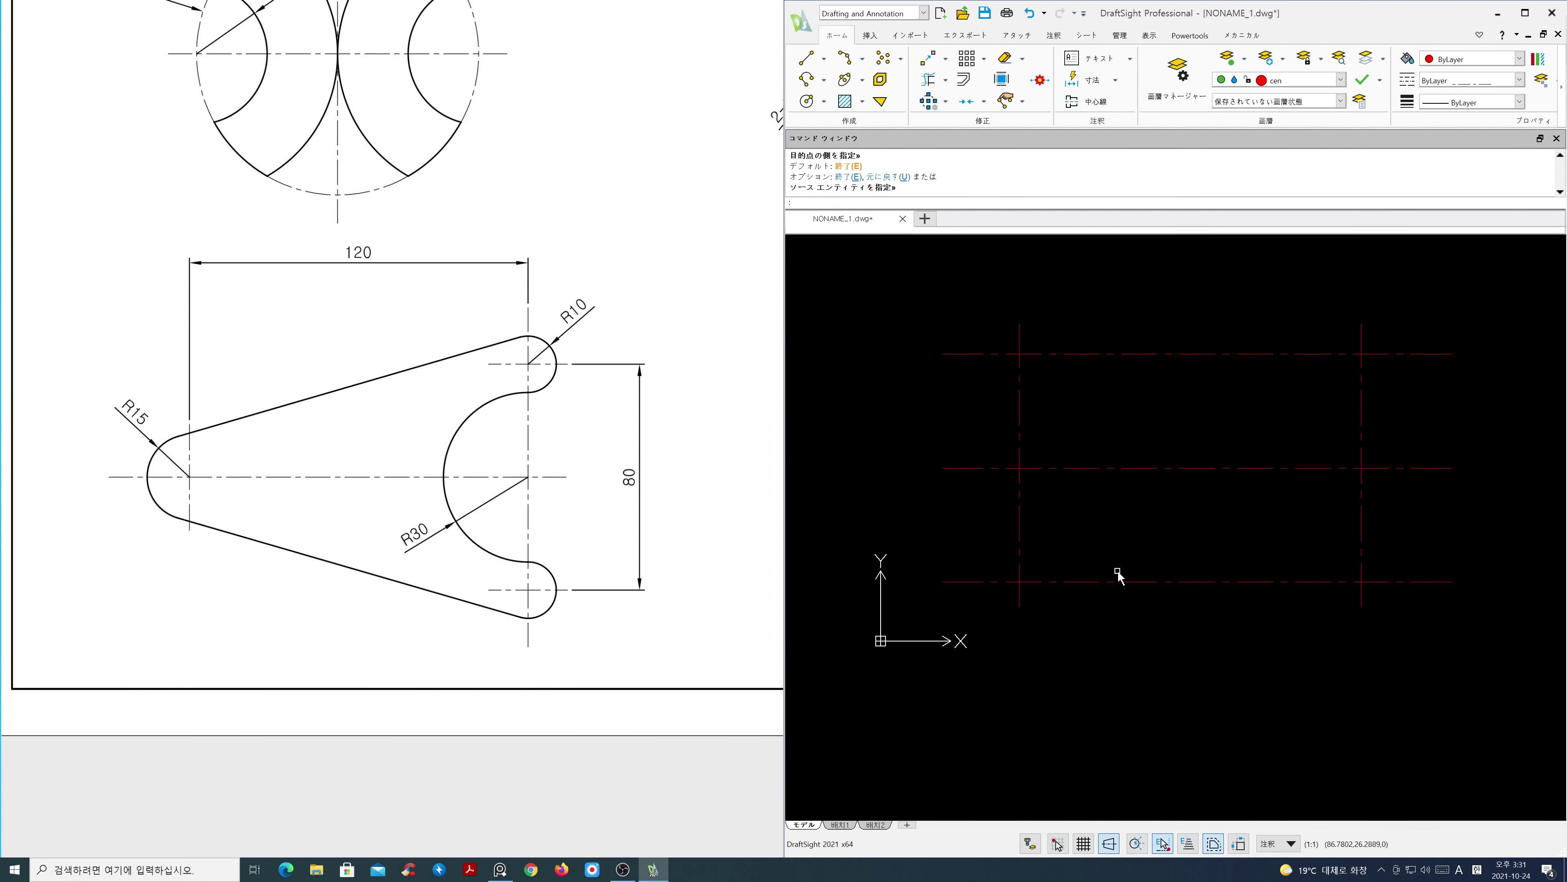
Shorten the upper and lower horizontal centre lines from their left ends to about 58 mm, crossing only the right vertical centre line
click(995, 631)
click(938, 559)
click(971, 393)
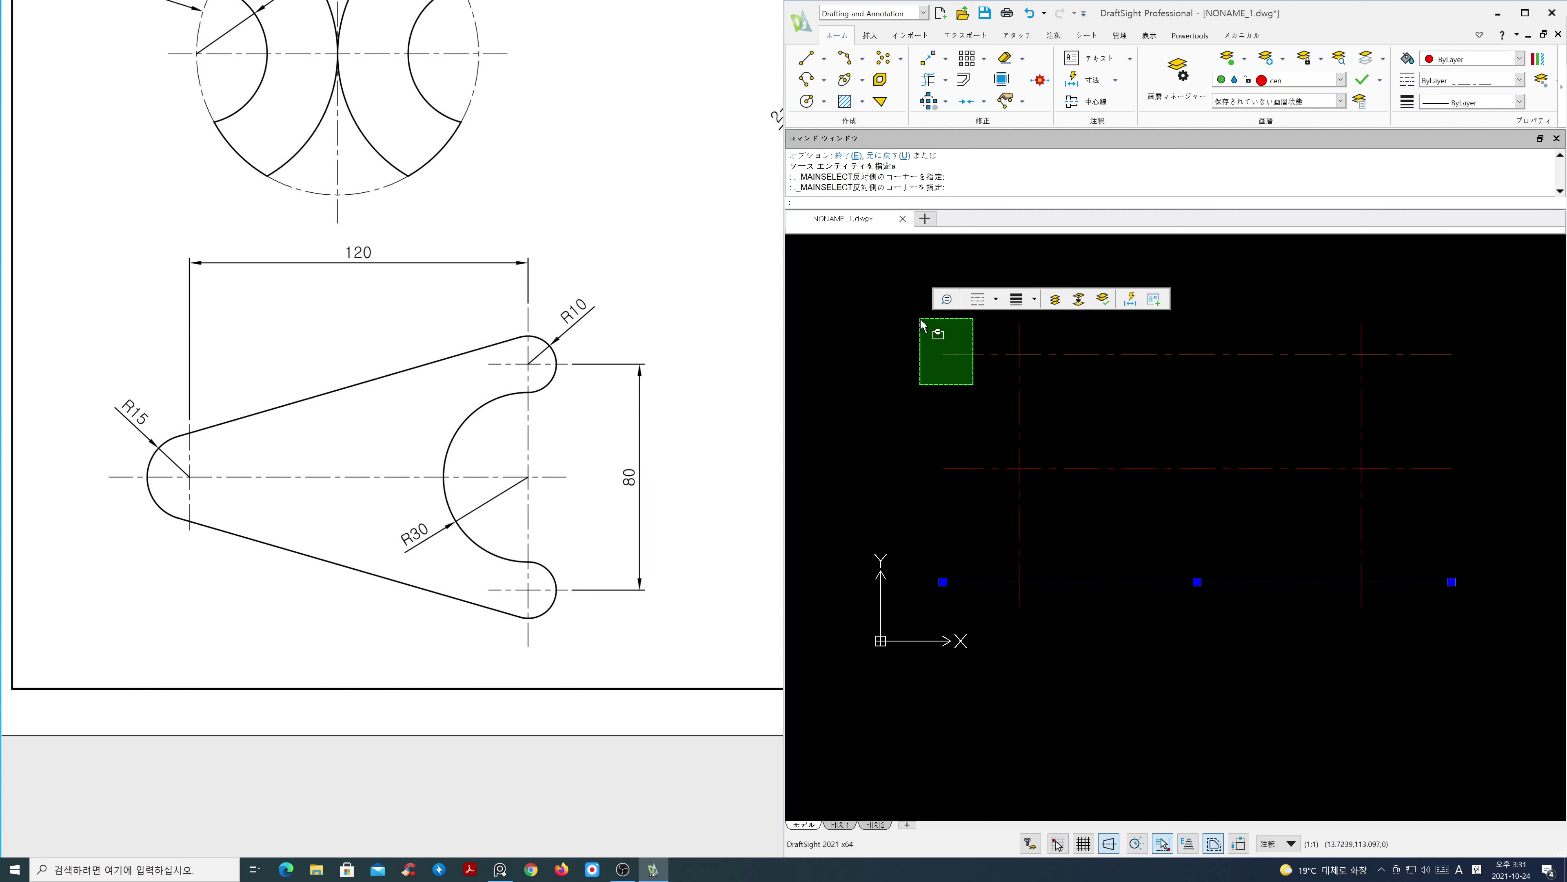
click(918, 317)
click(943, 354)
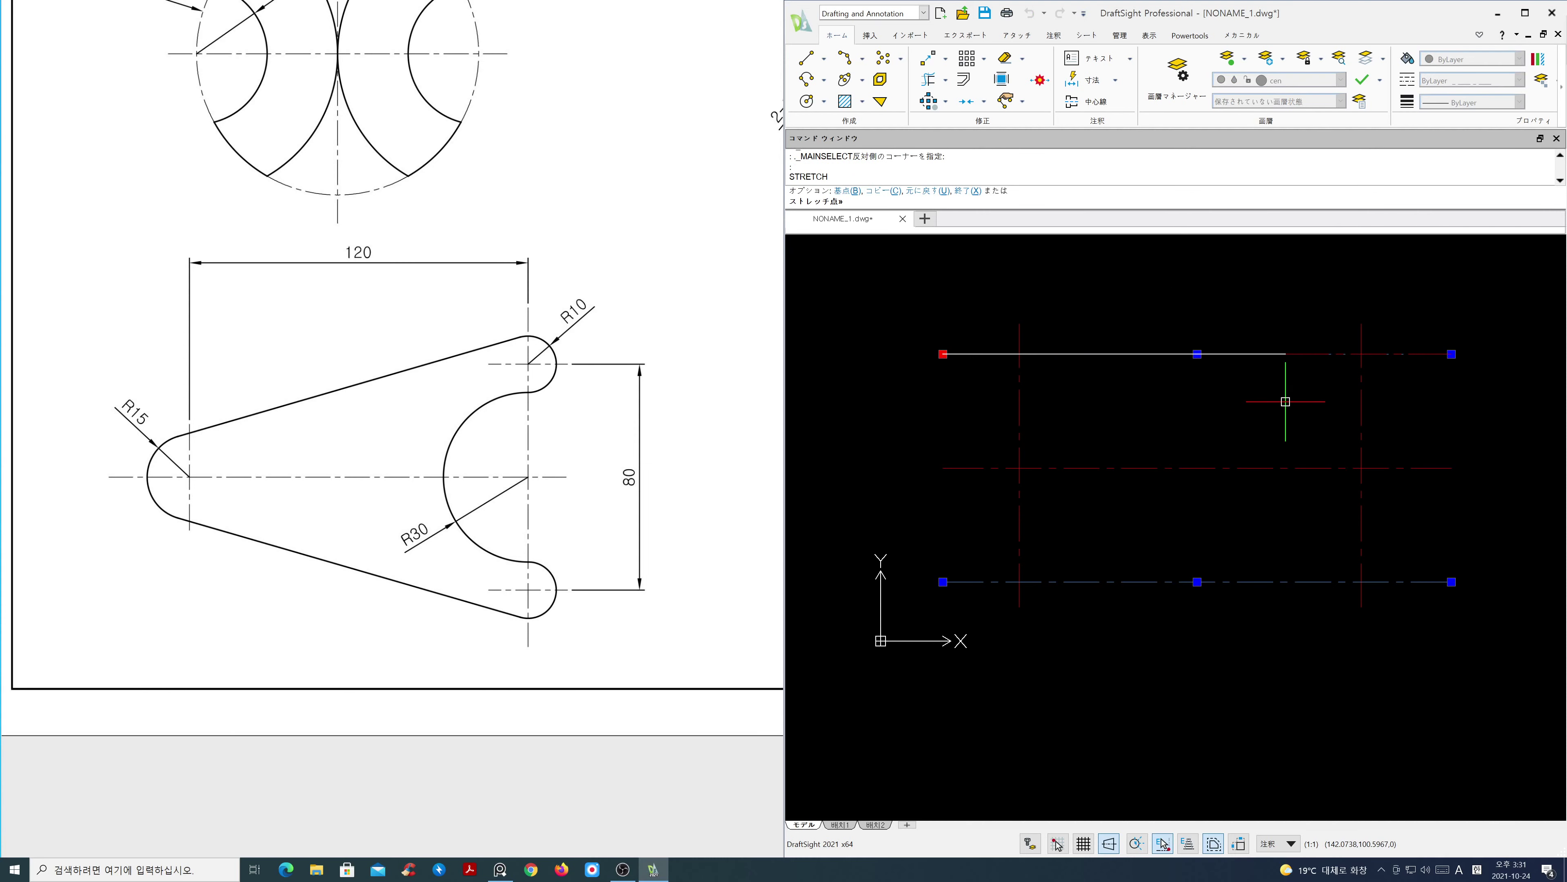
click(1286, 403)
click(943, 582)
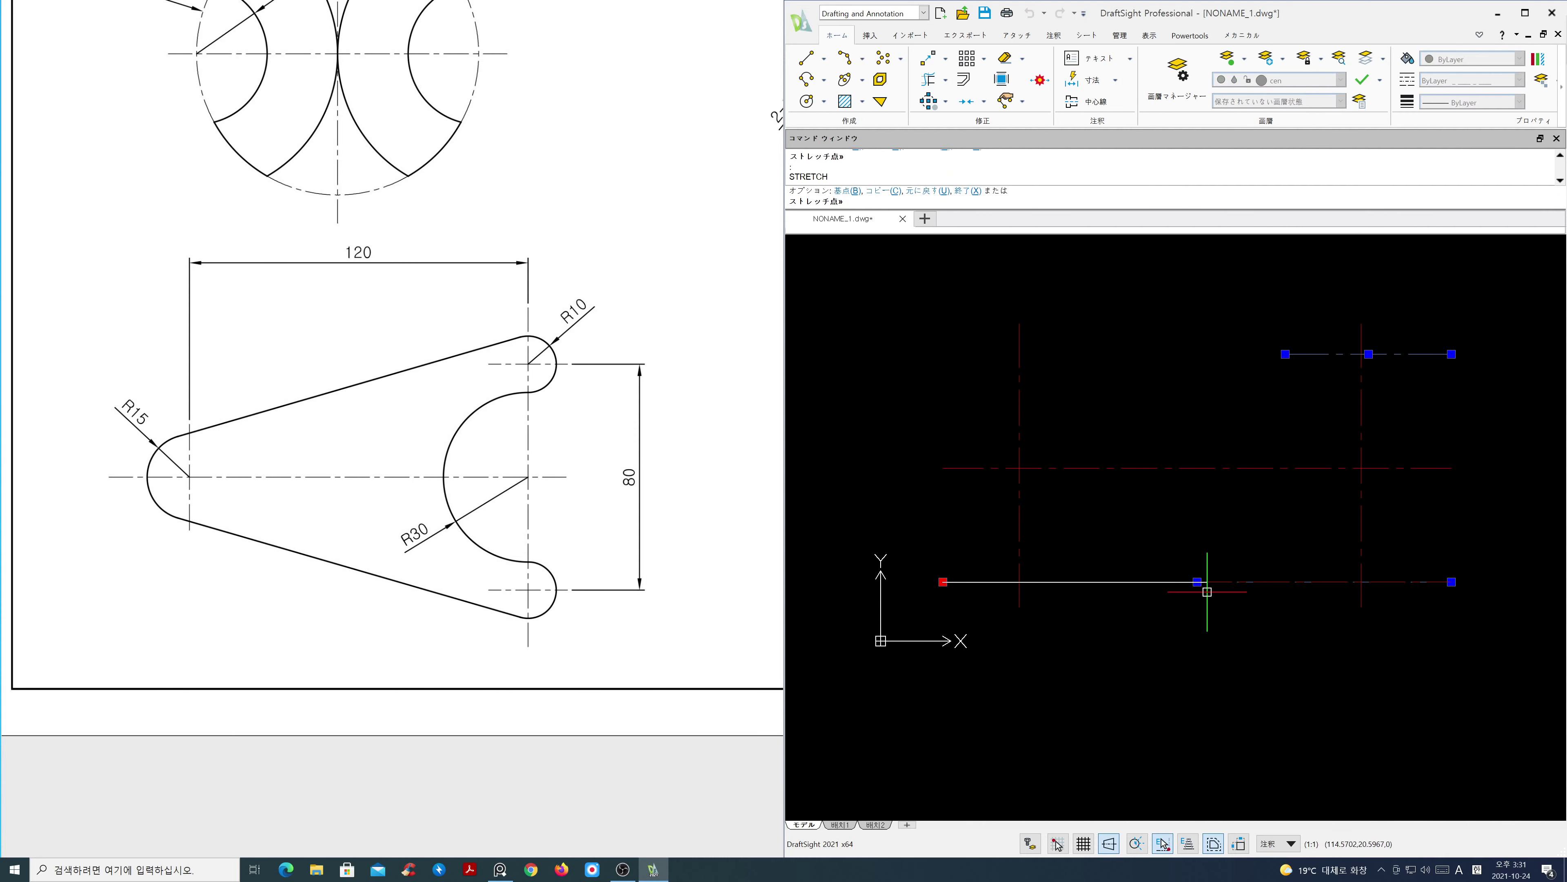
click(1286, 587)
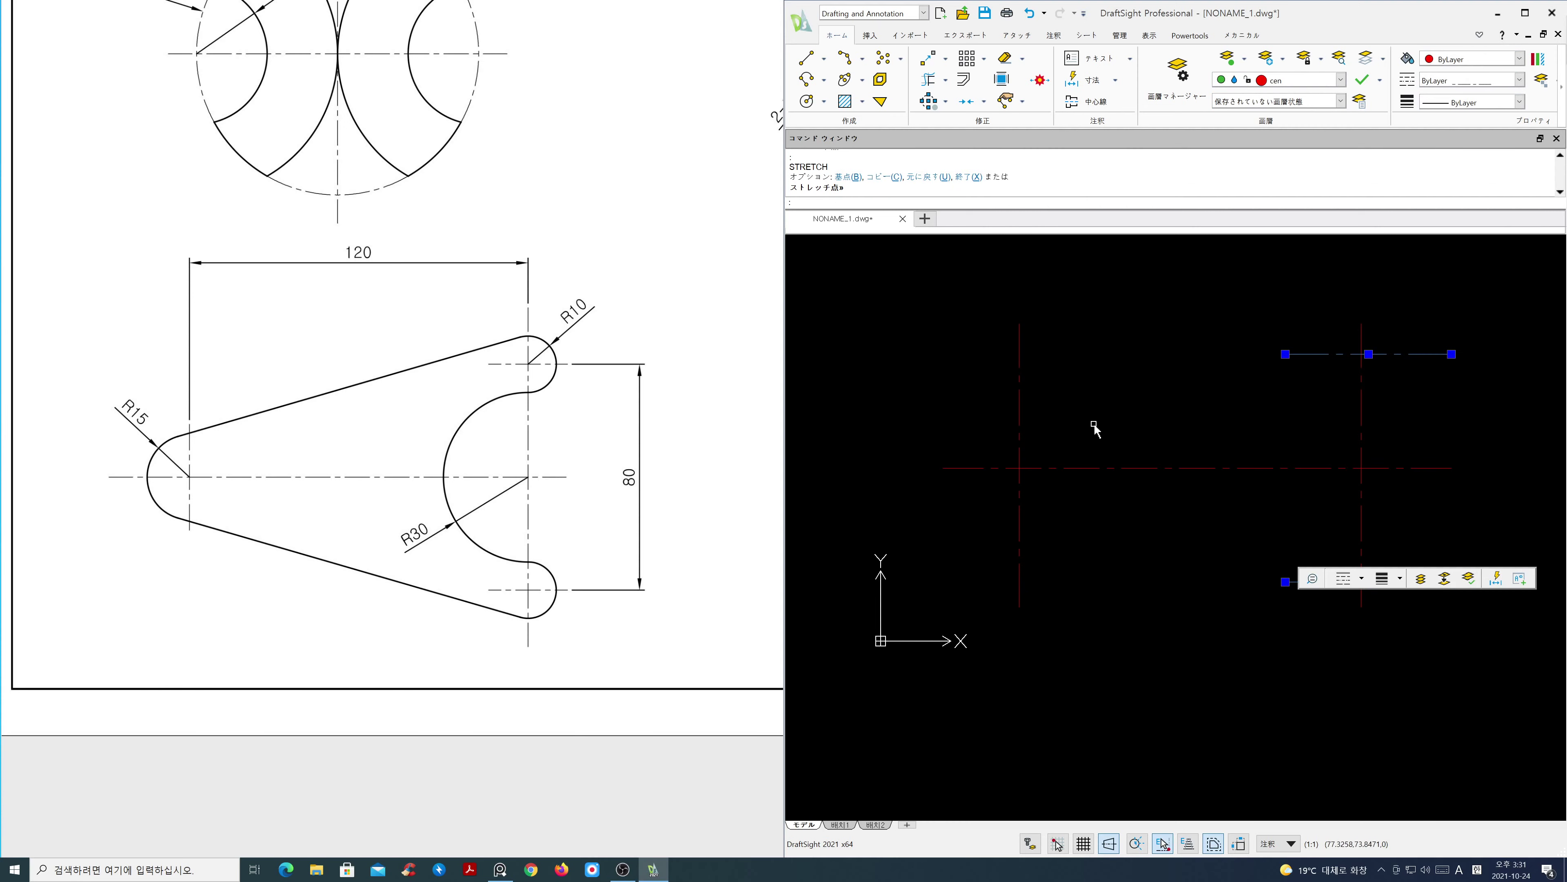
key(Escape)
Shorten the left vertical centre line from both ends to about 54 mm, crossing the horizontal centre line
click(1049, 341)
click(986, 303)
click(1019, 324)
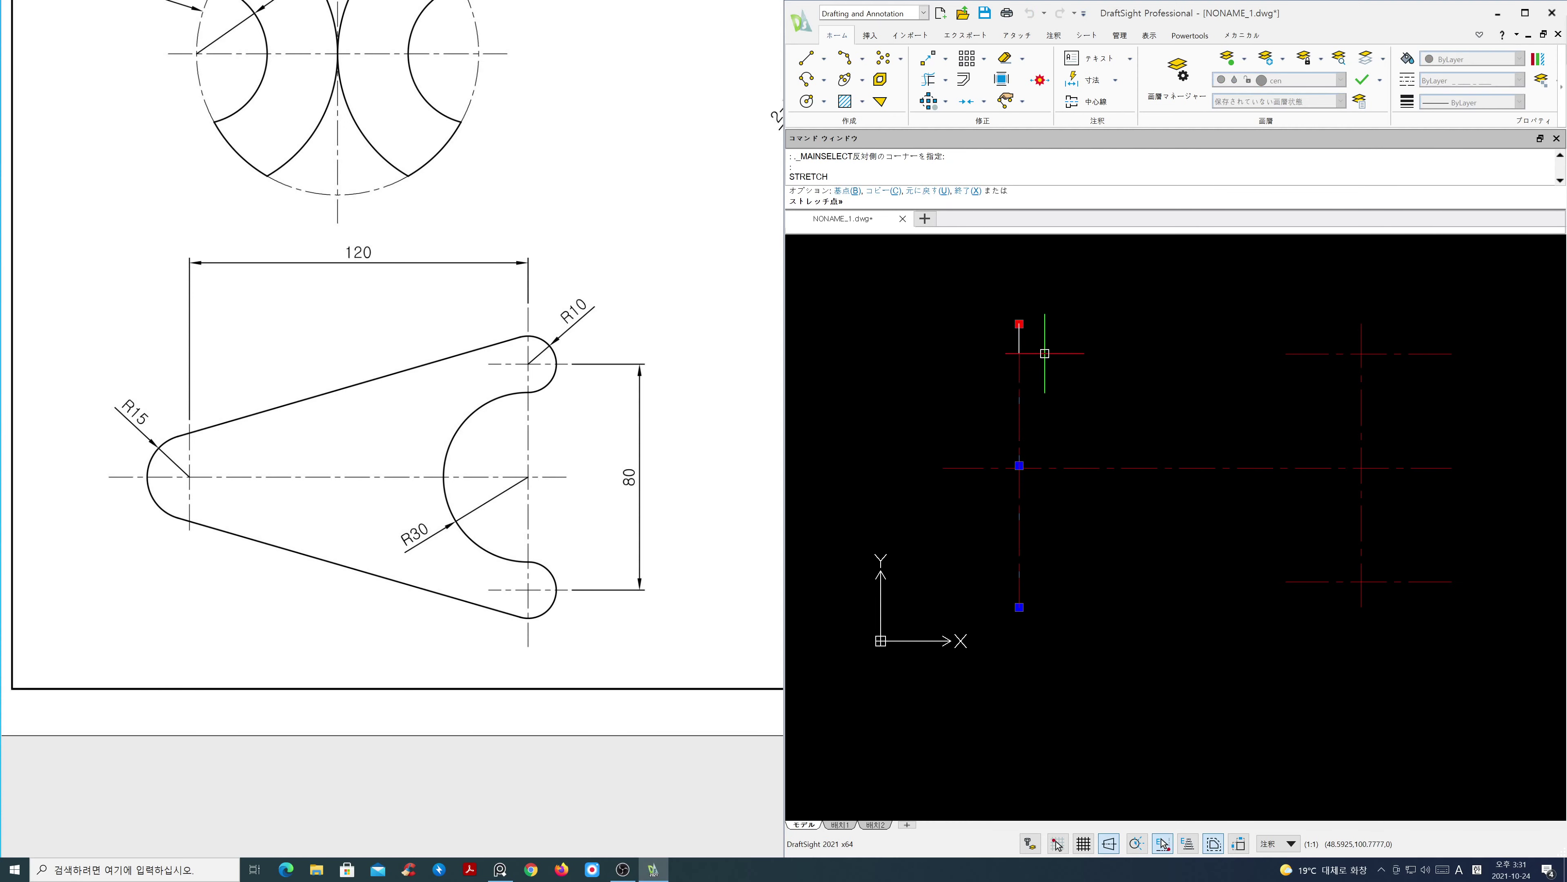
click(1052, 392)
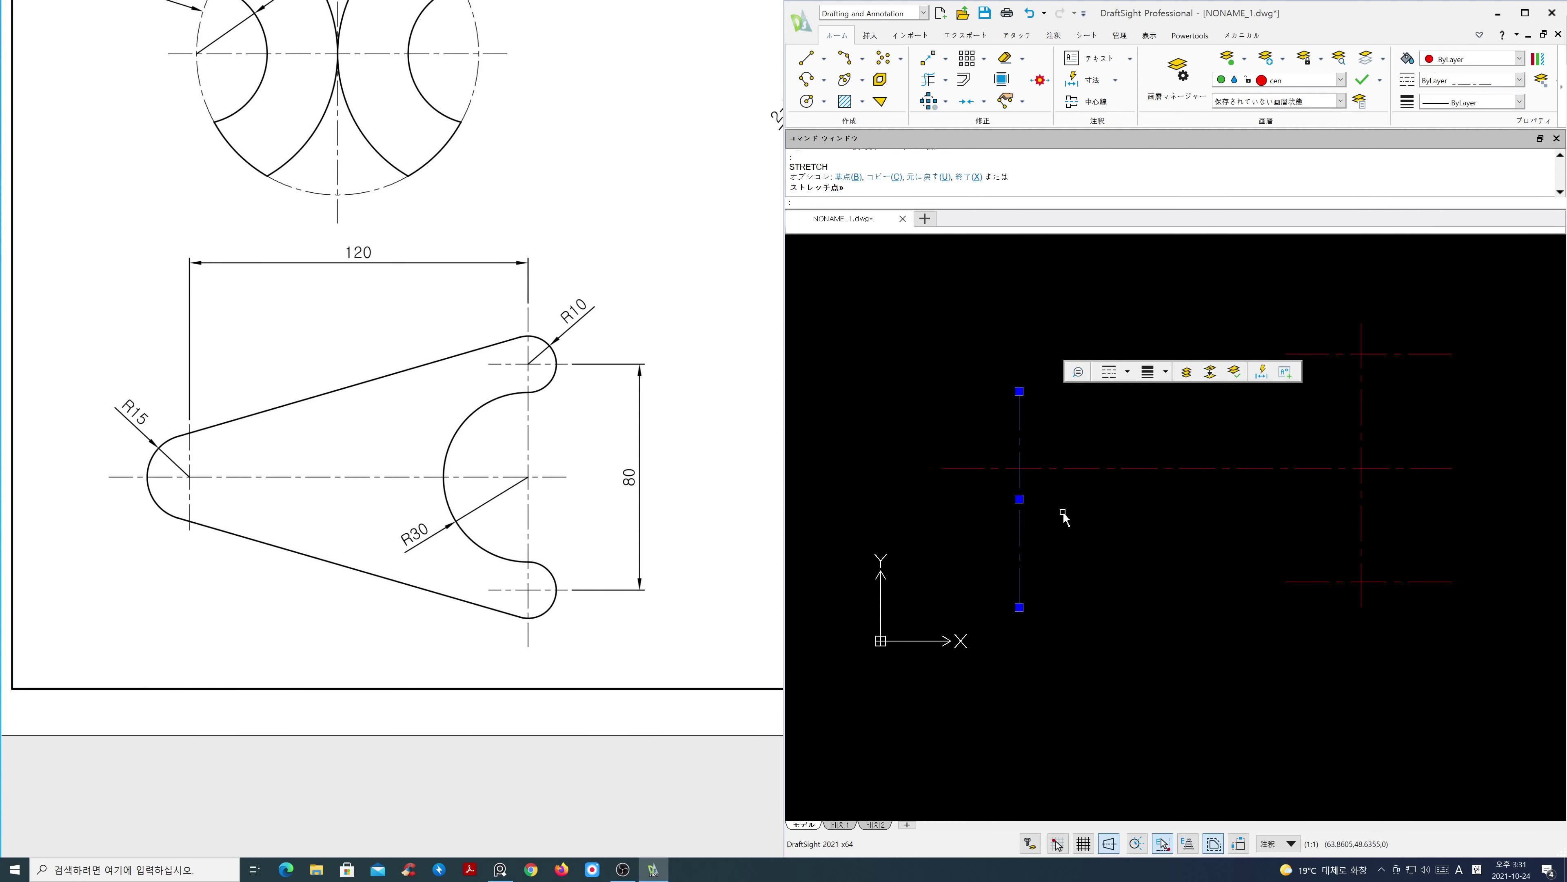
click(1020, 607)
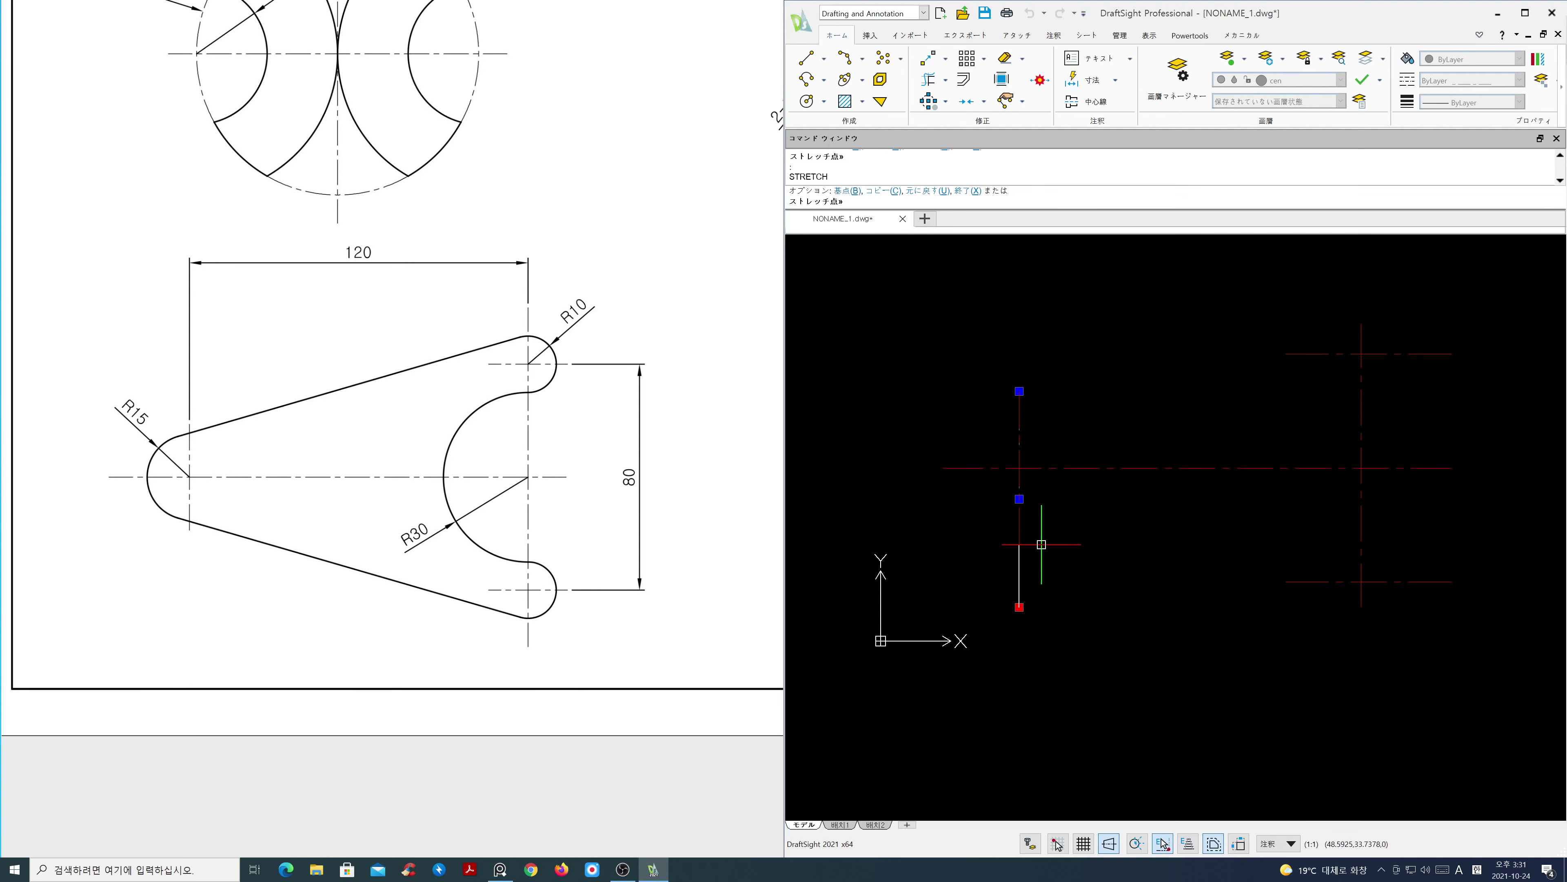
key(Escape)
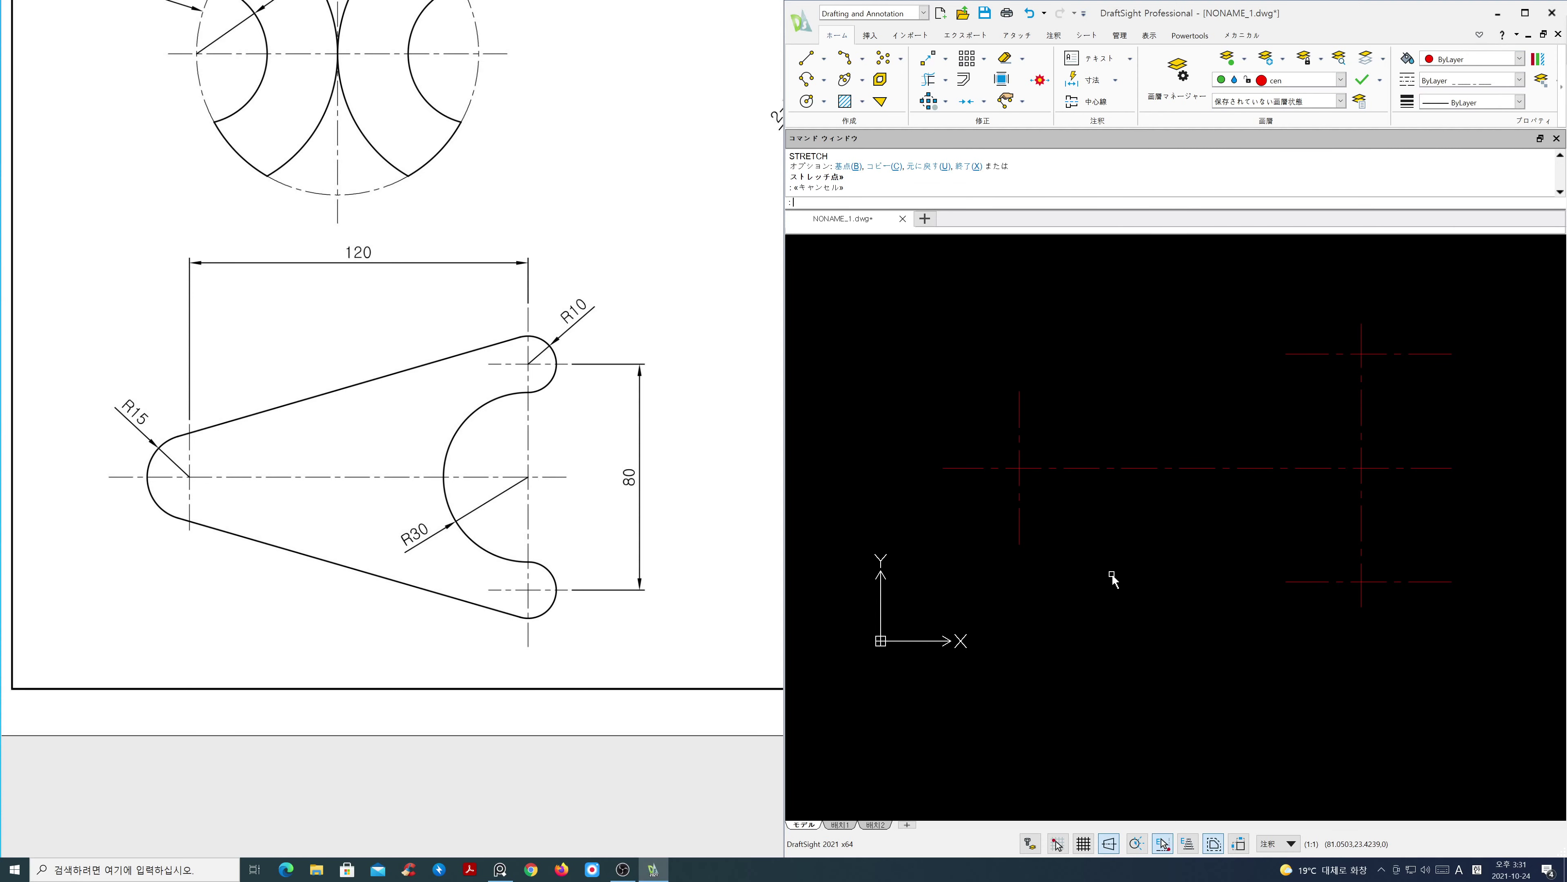
Make ele the current layer and draw a circle of radius 10 at both the upper and lower intersections on the right vertical centre line
click(1333, 79)
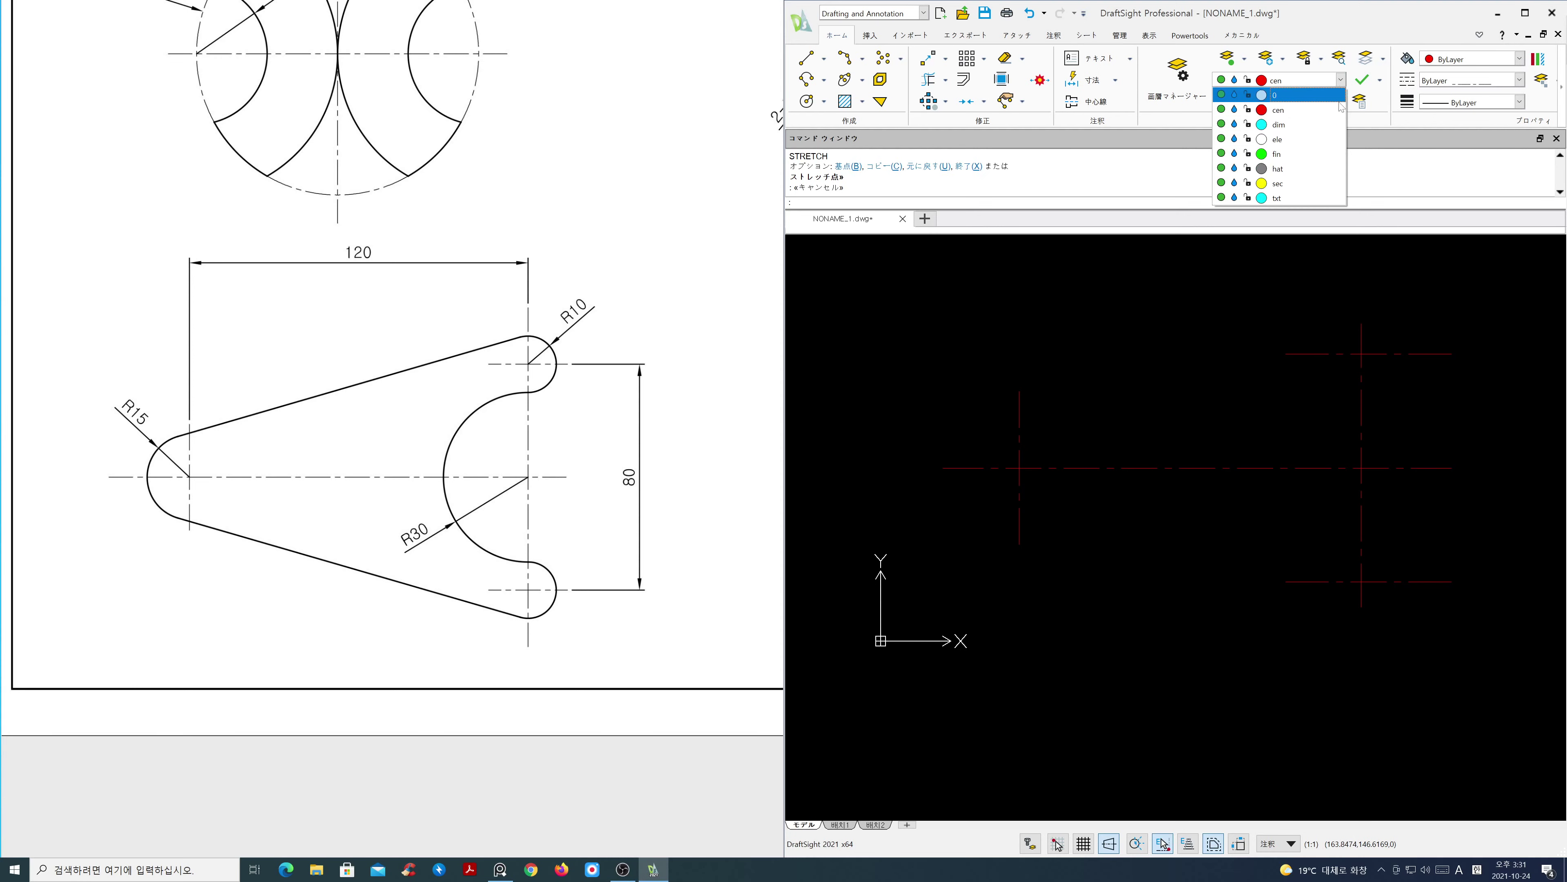
click(1333, 142)
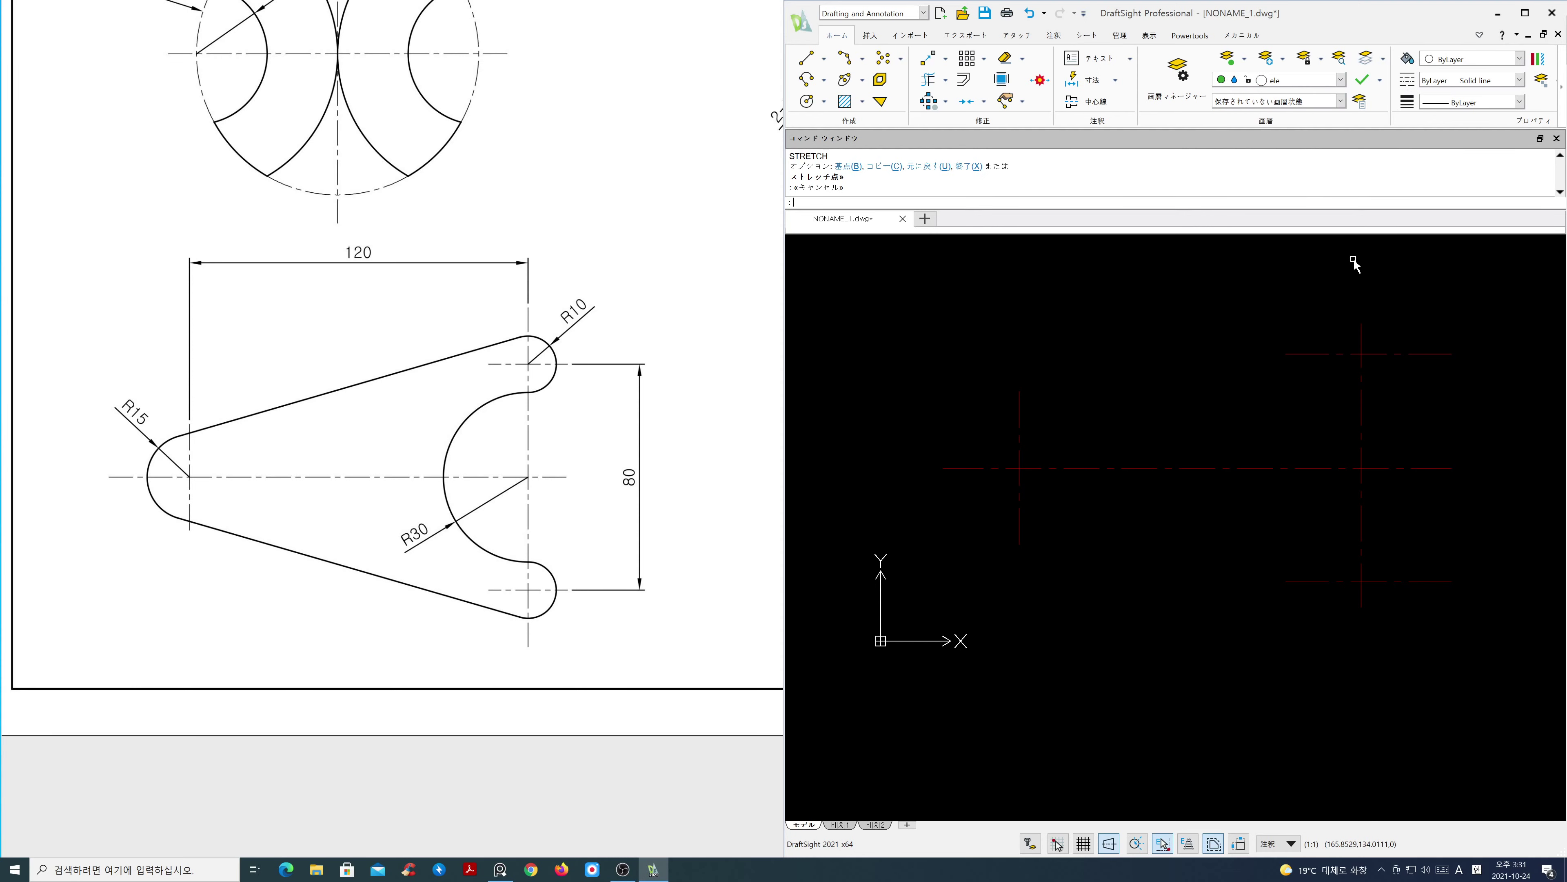
text(c)
key(Return)
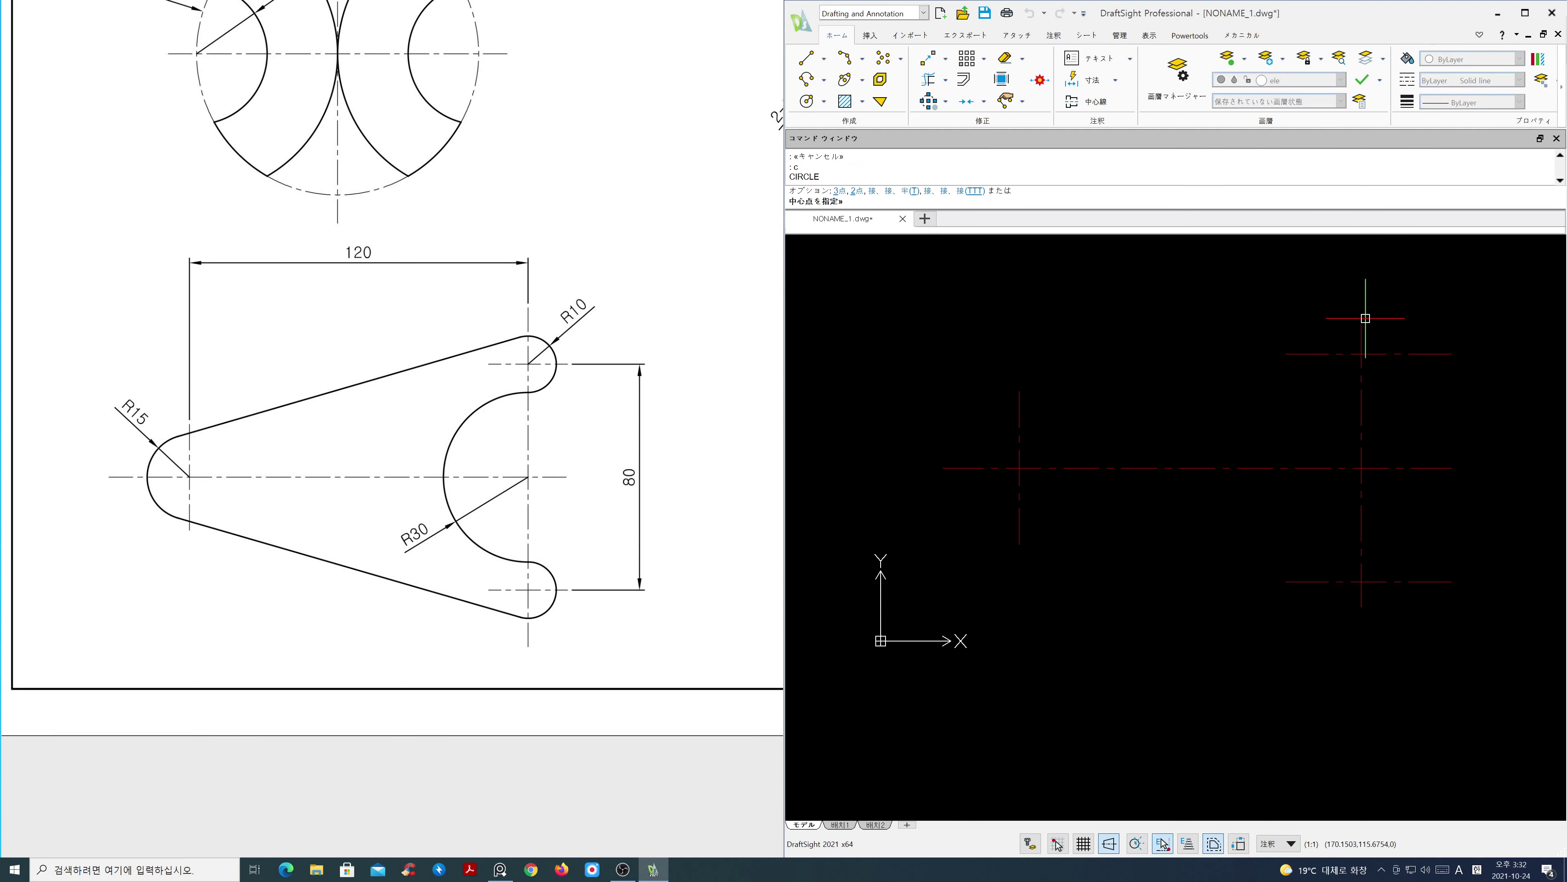
click(1361, 354)
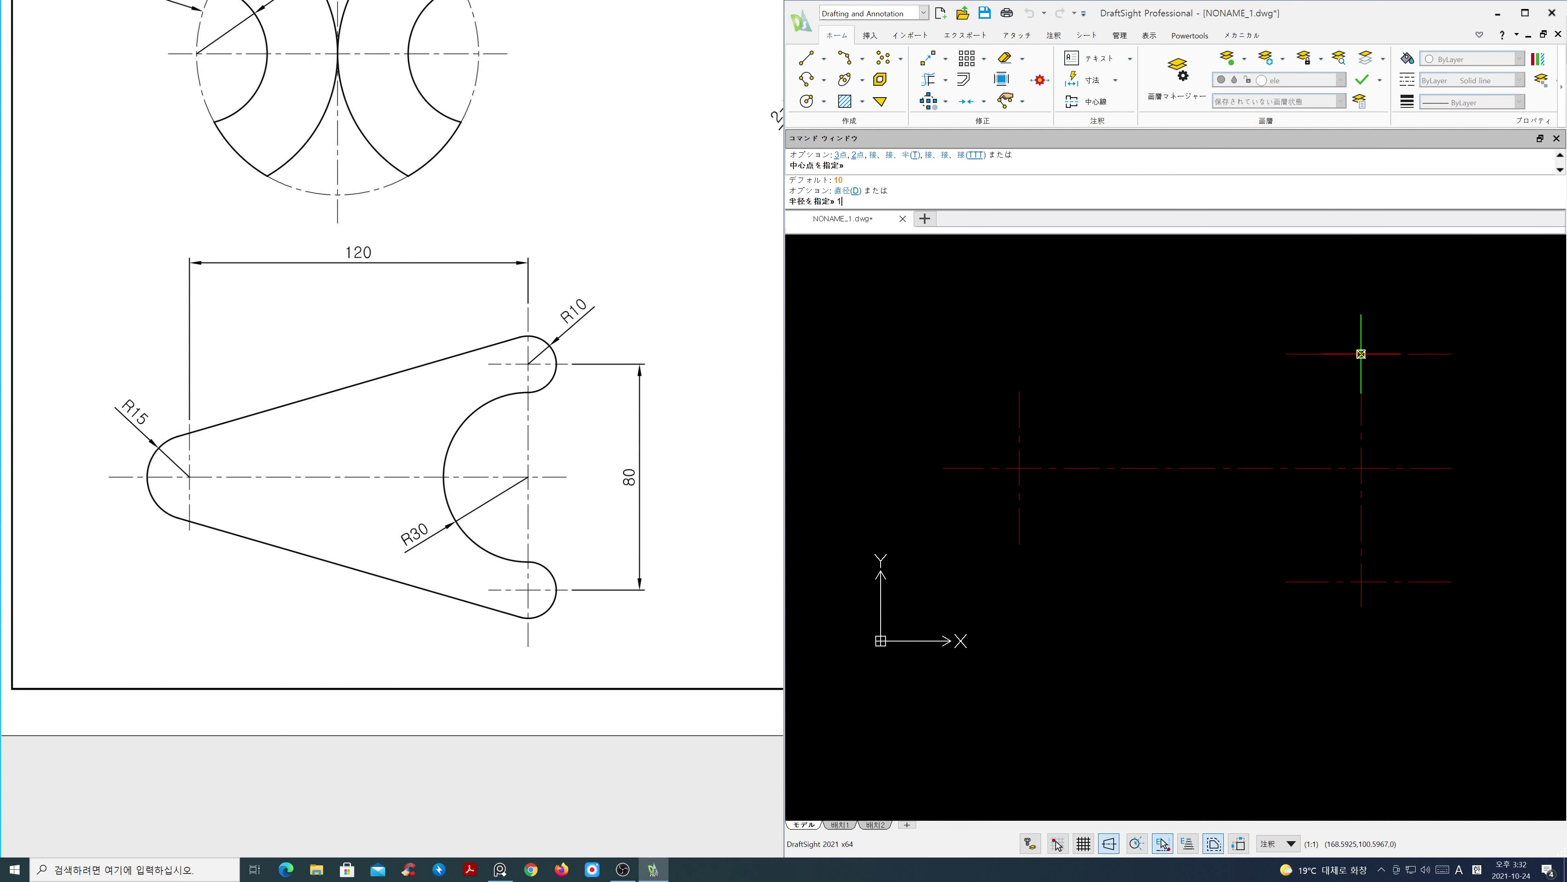
text(10)
key(Return)
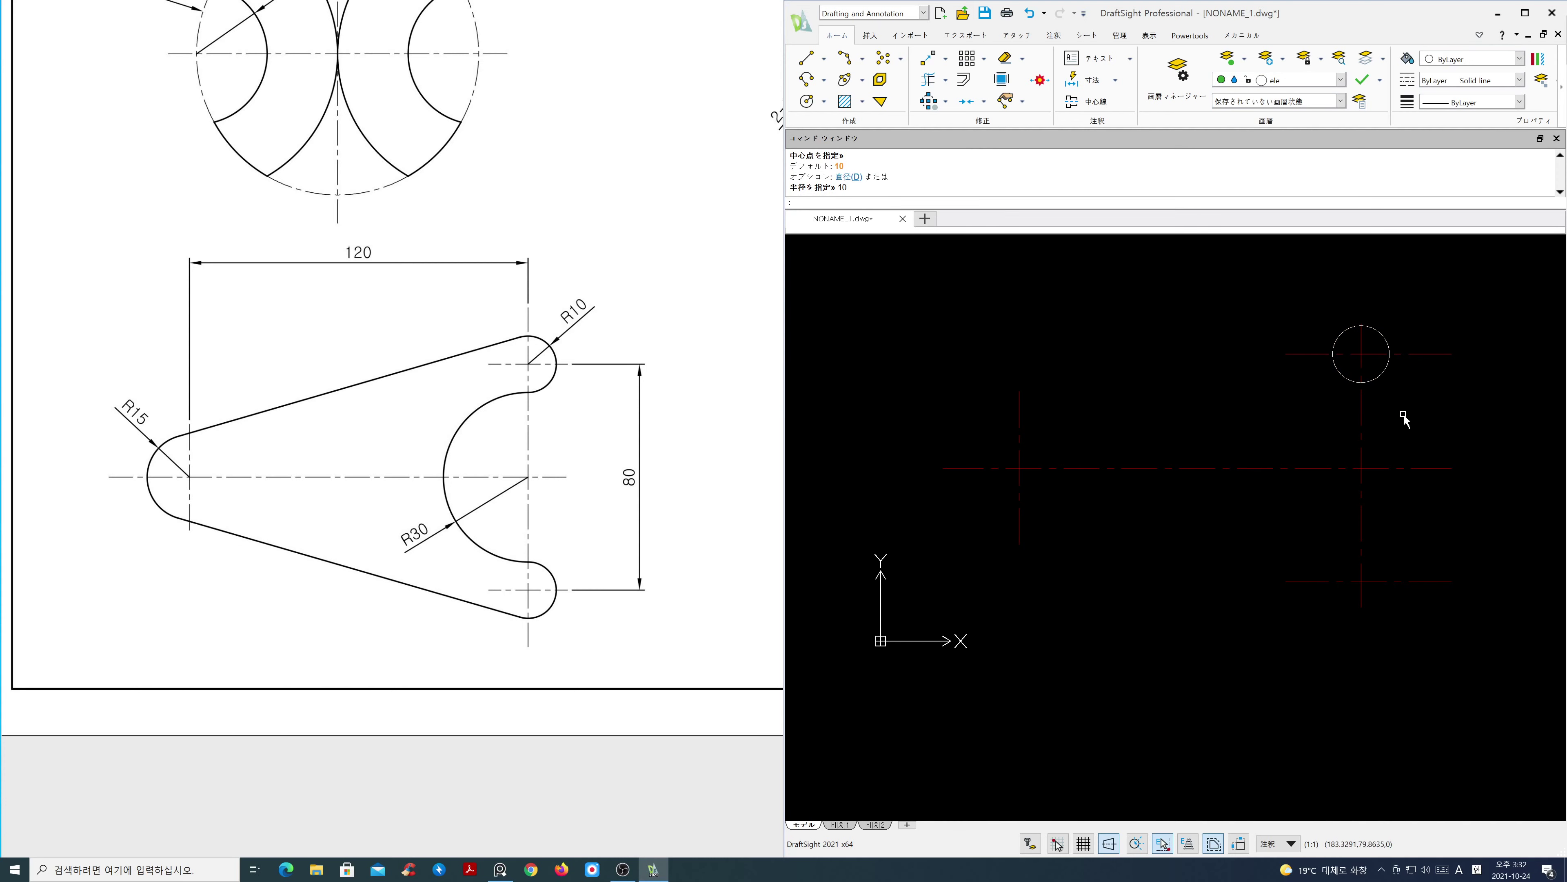
key(Return)
click(1362, 582)
key(Return)
Draw a radius 30 circle at the right intersection of the main horizontal centre line and a radius 15 circle at its left intersection
key(Return)
click(1362, 468)
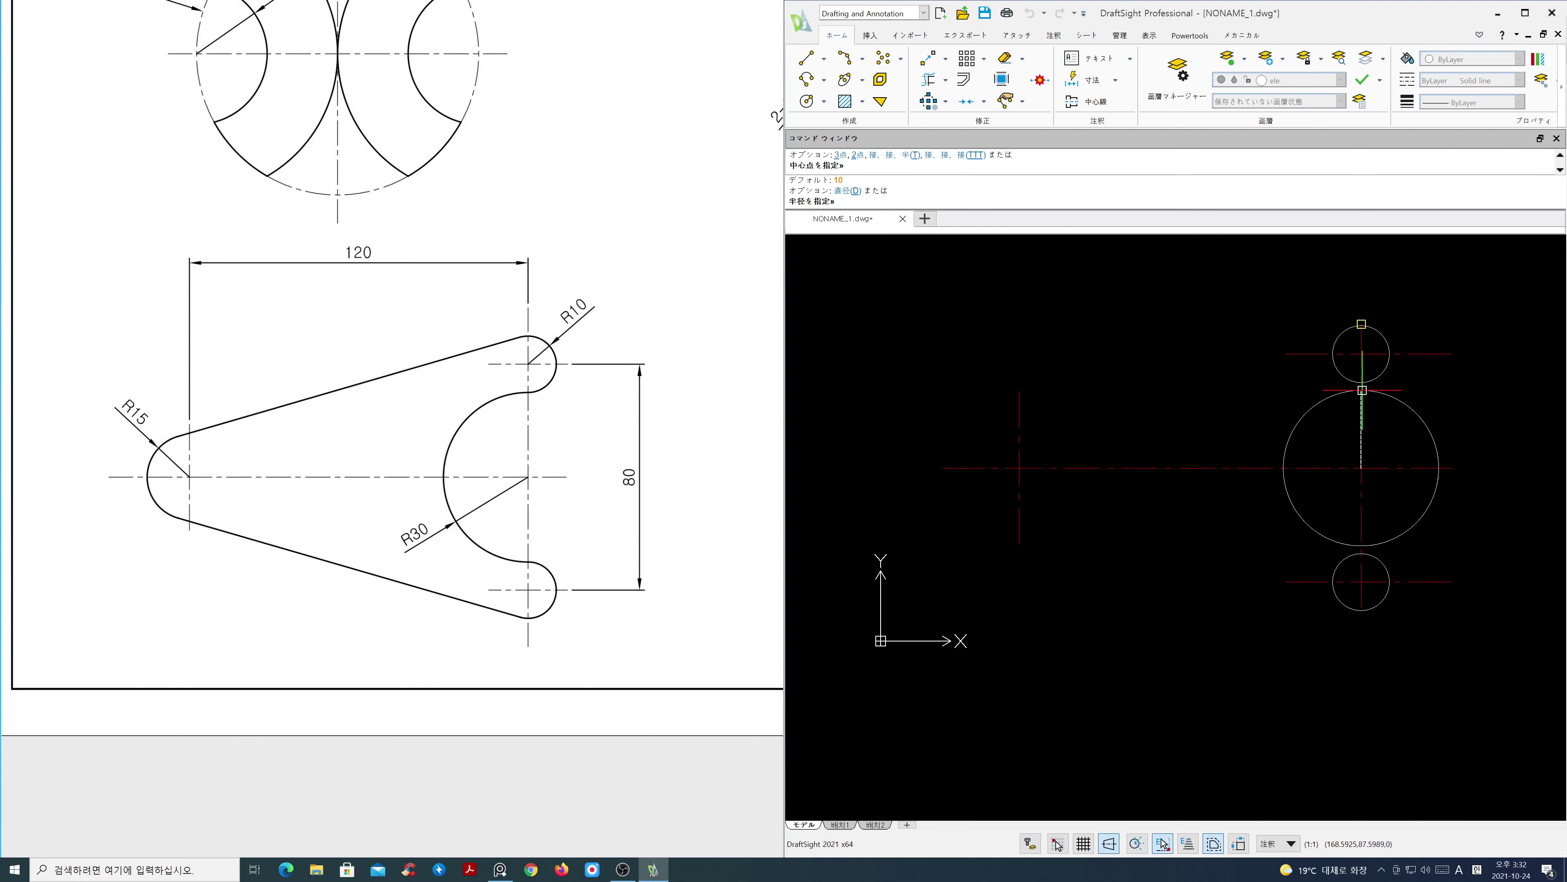
click(1298, 394)
key(Return)
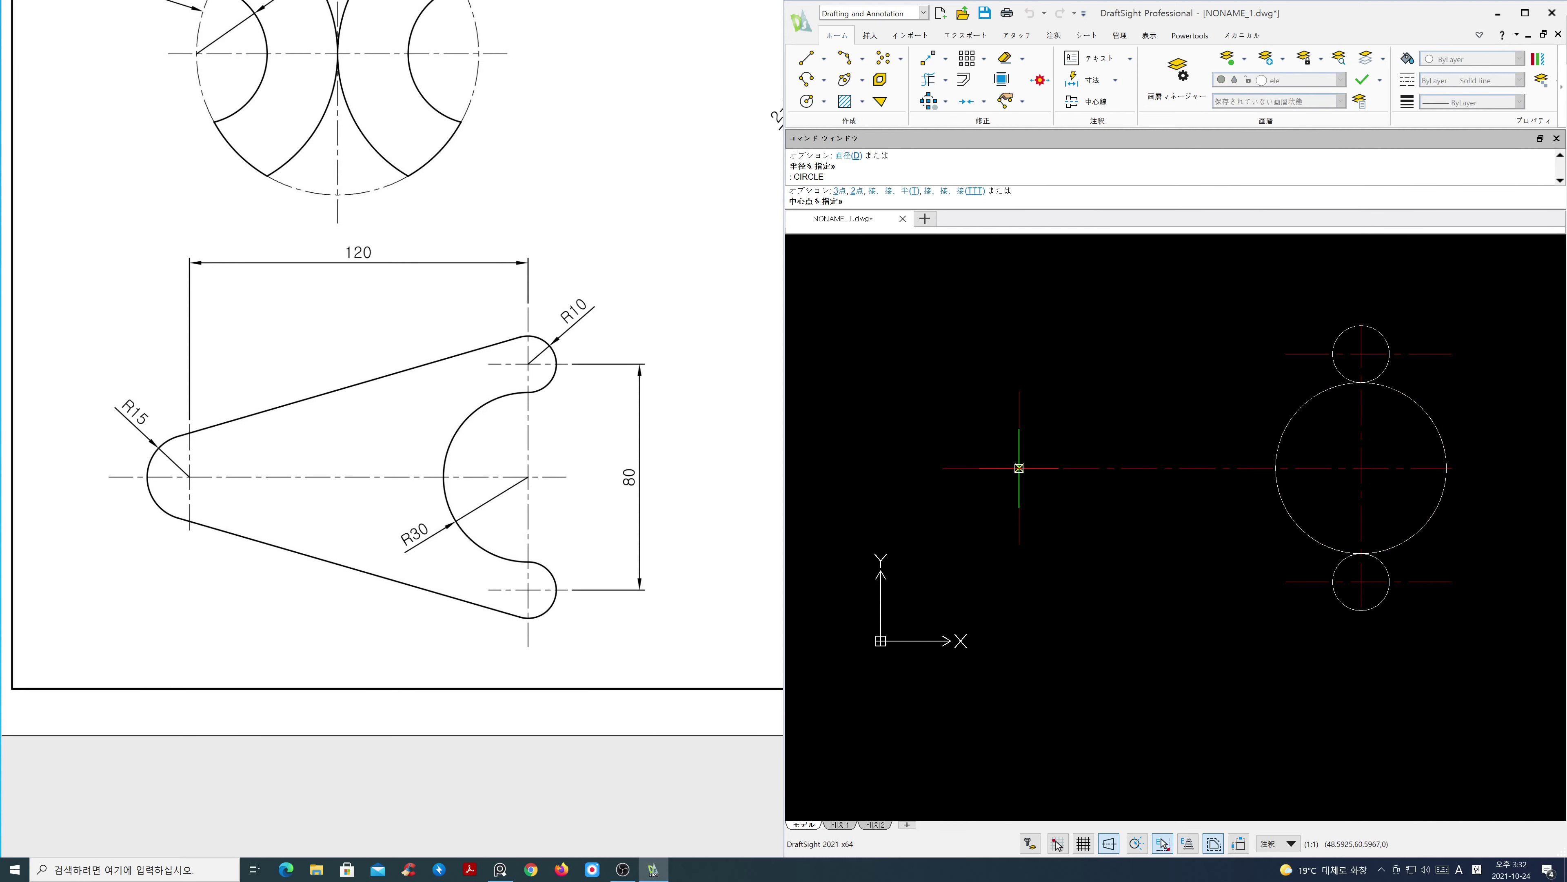
click(1020, 467)
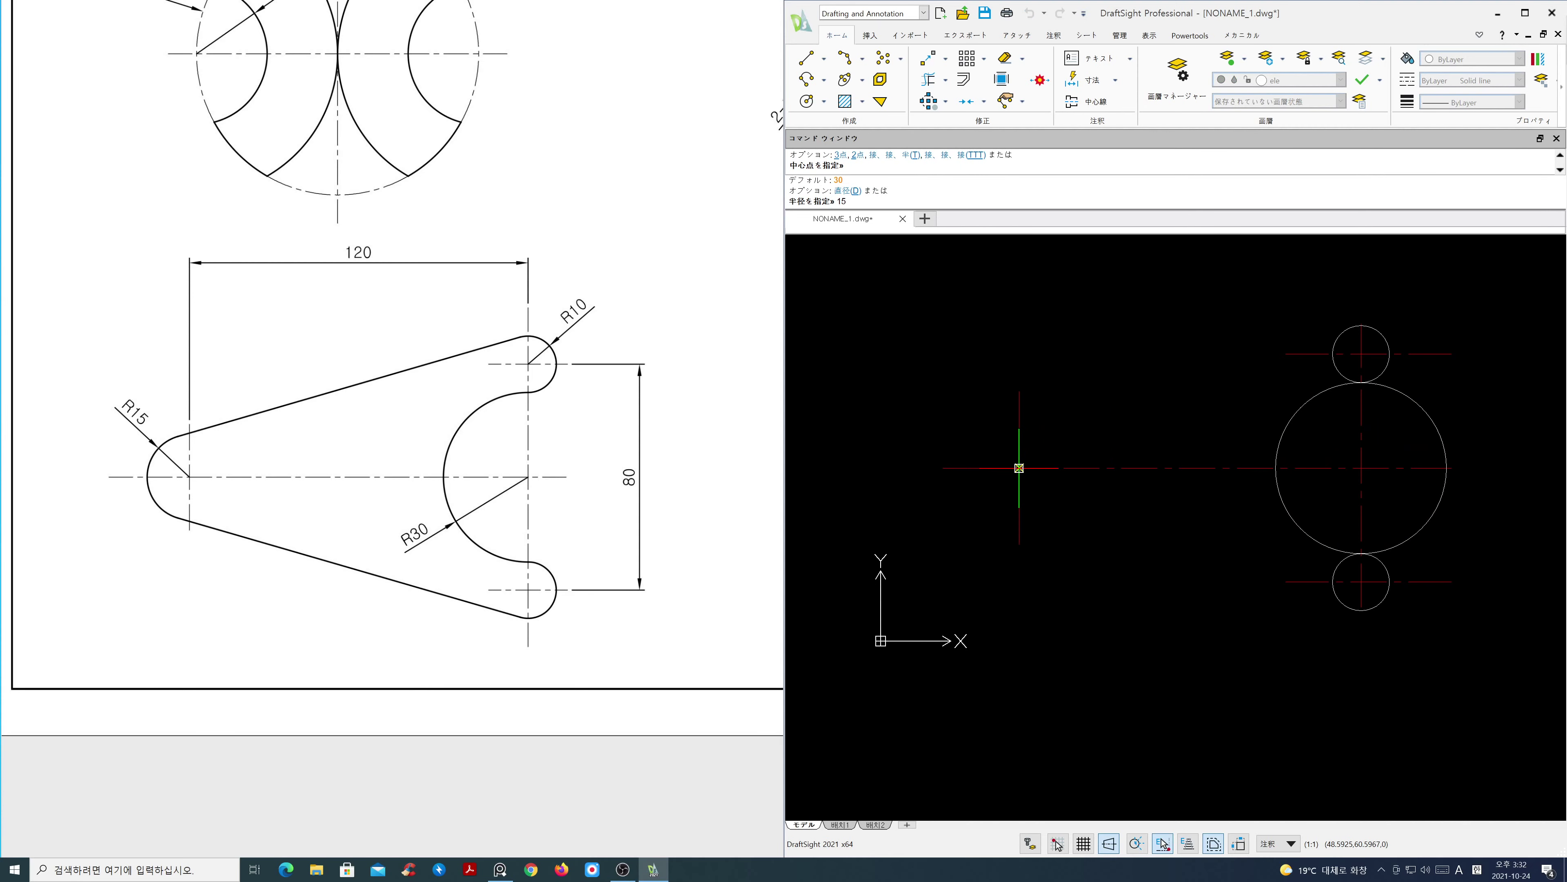
key(Return)
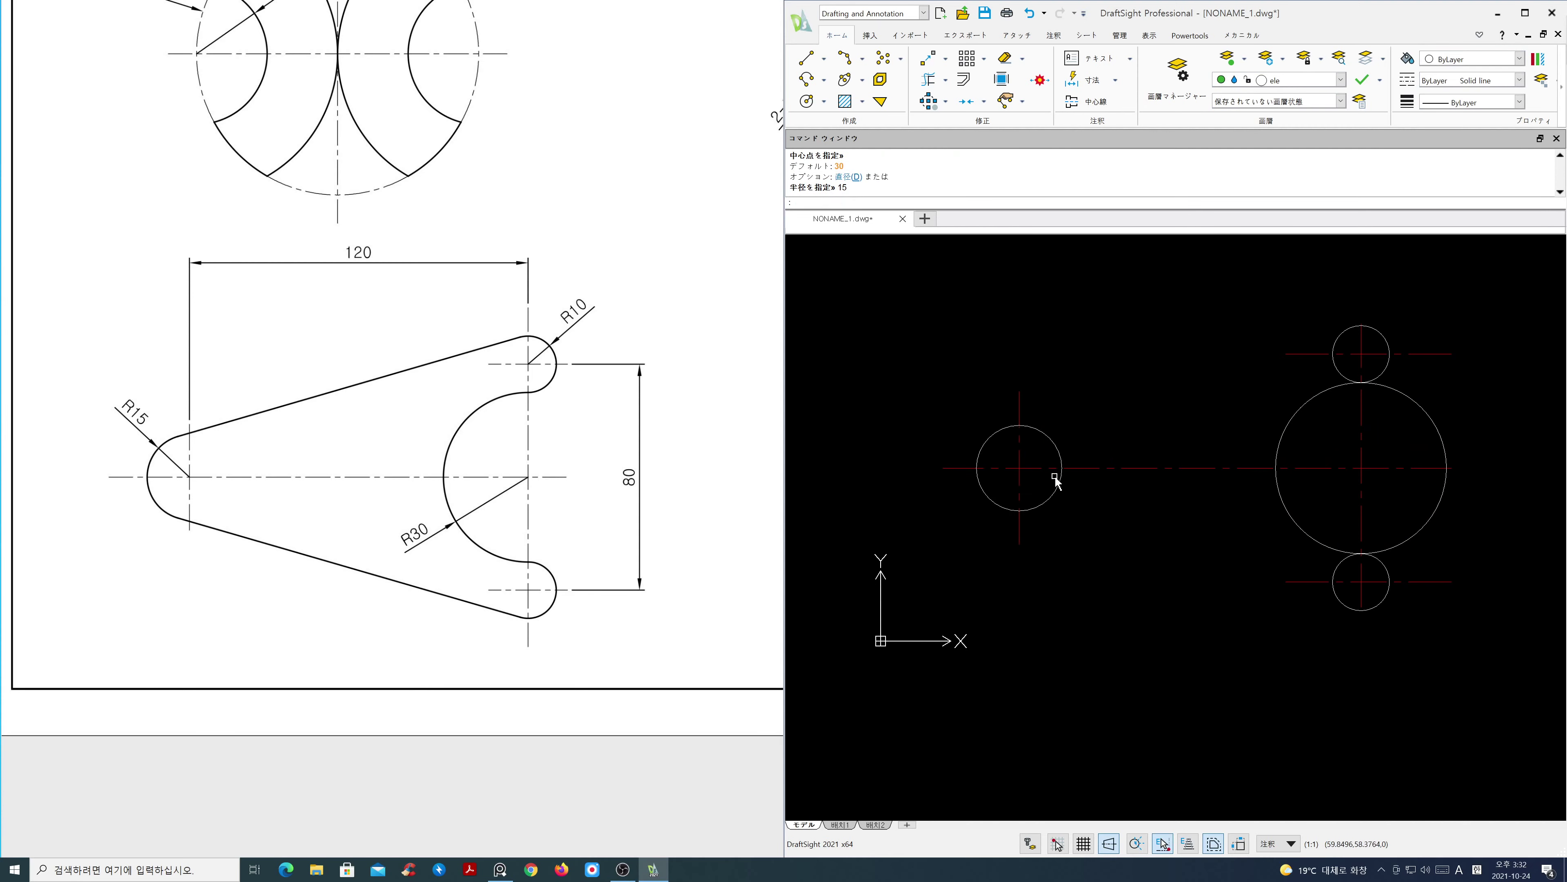
Stretch both ends of the right vertical centre line outward by about 12 mm, beyond the radius 10 circles
click(1362, 592)
click(1362, 608)
click(1362, 644)
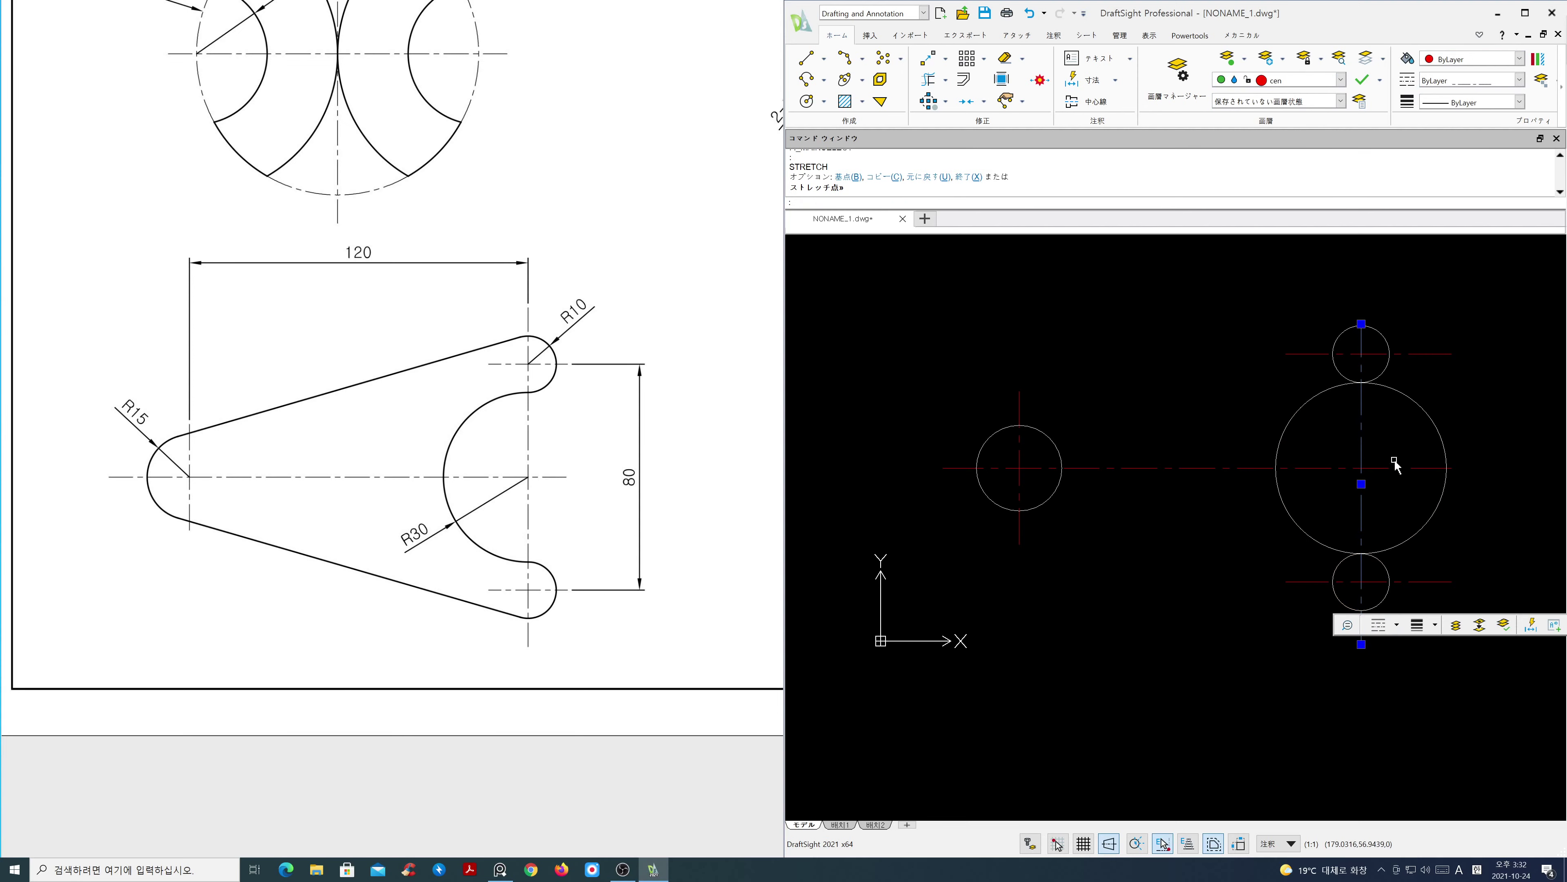
click(1361, 323)
click(1361, 289)
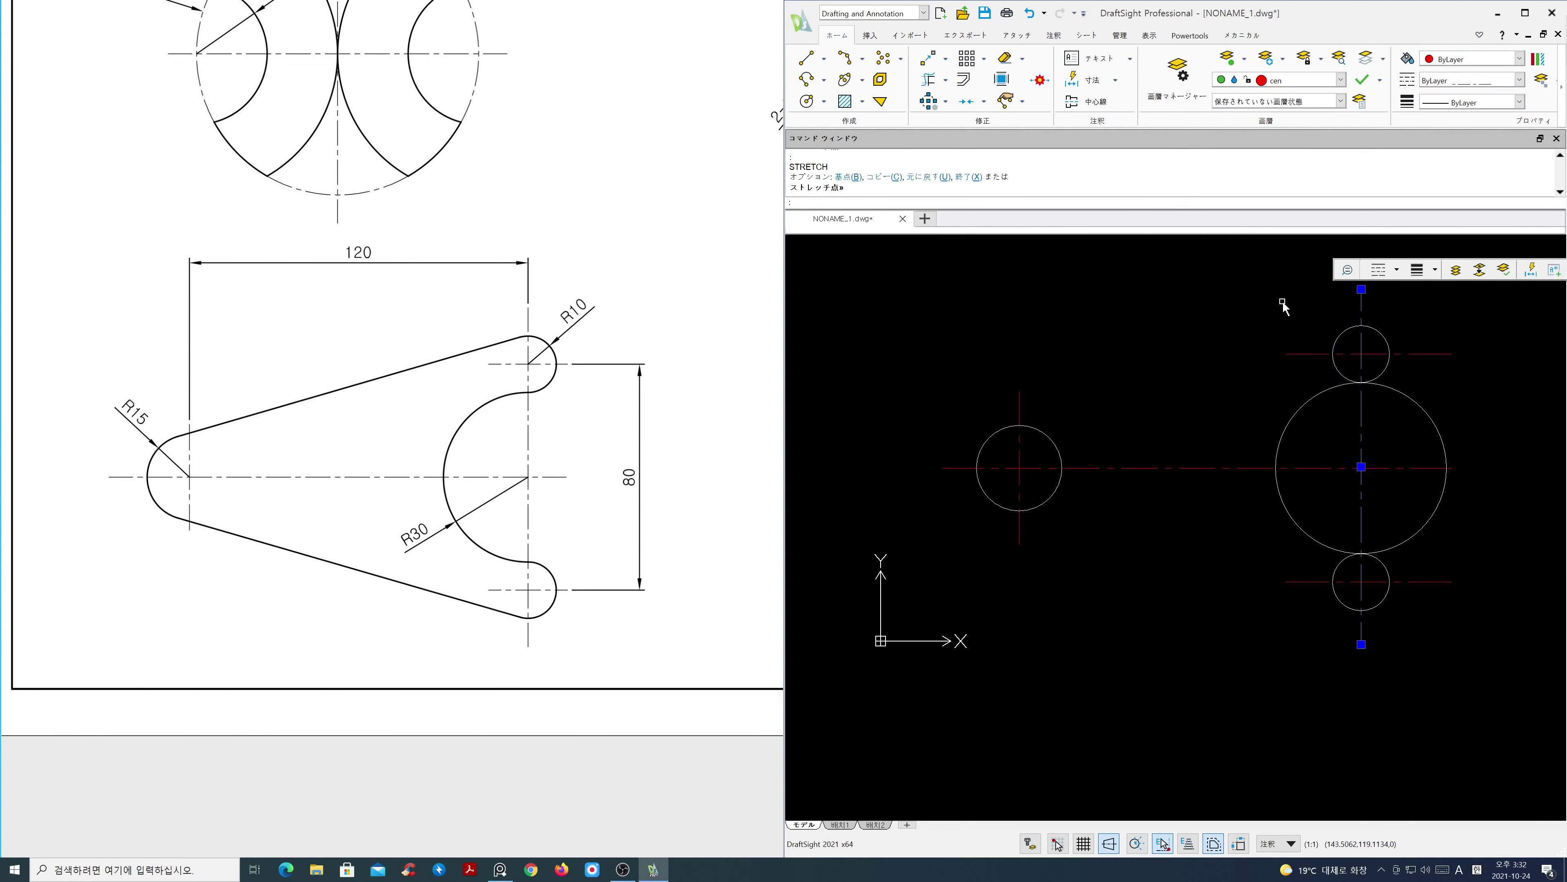
key(Escape)
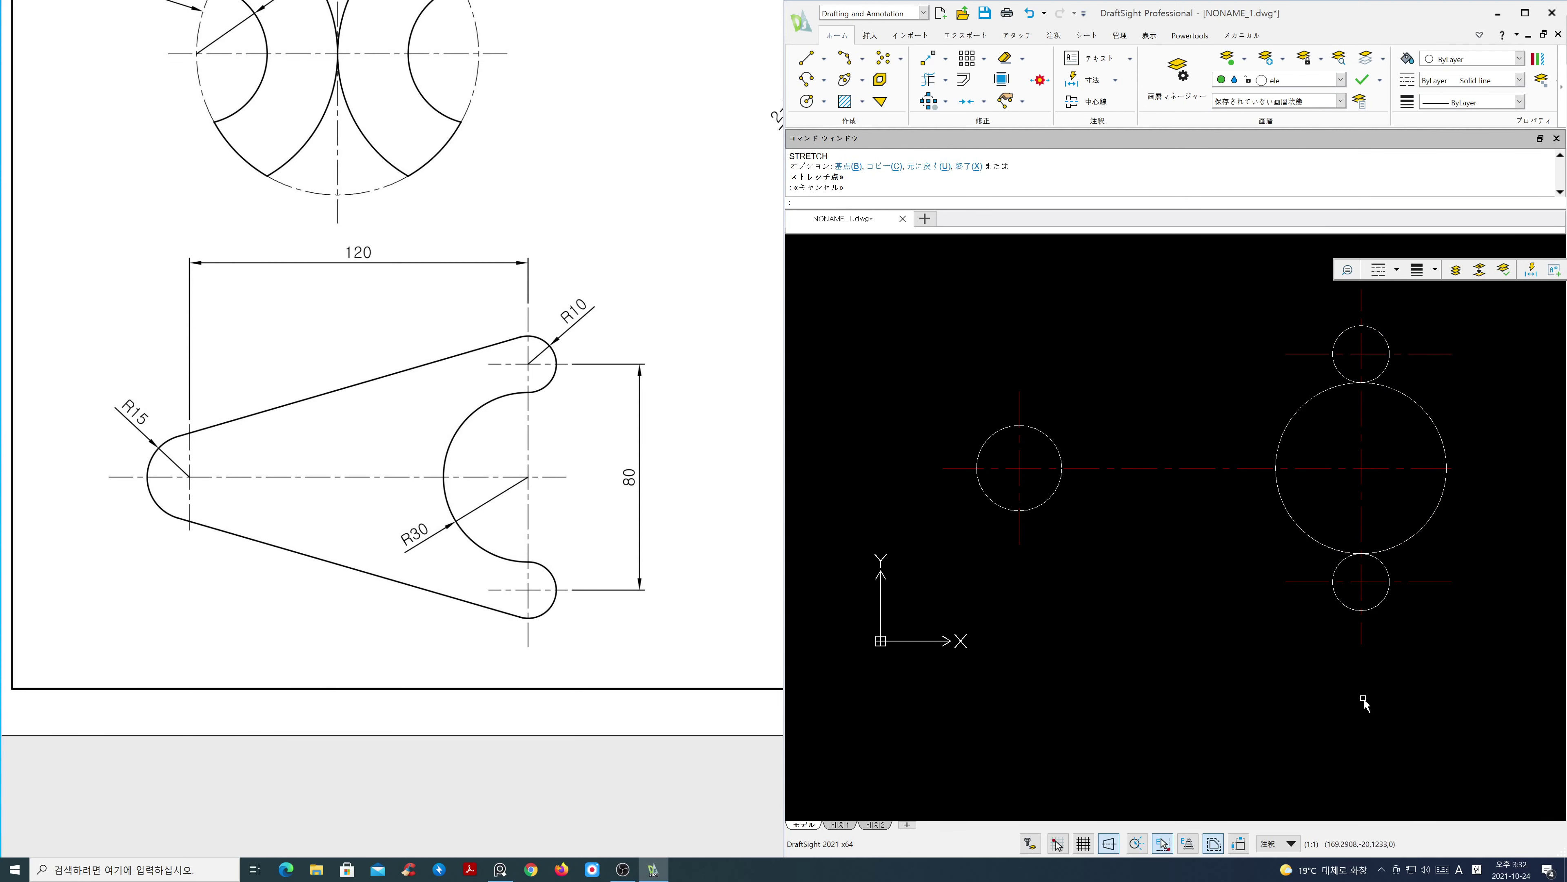
Configure the entity snaps so that only the tangent snap is active
click(1163, 843)
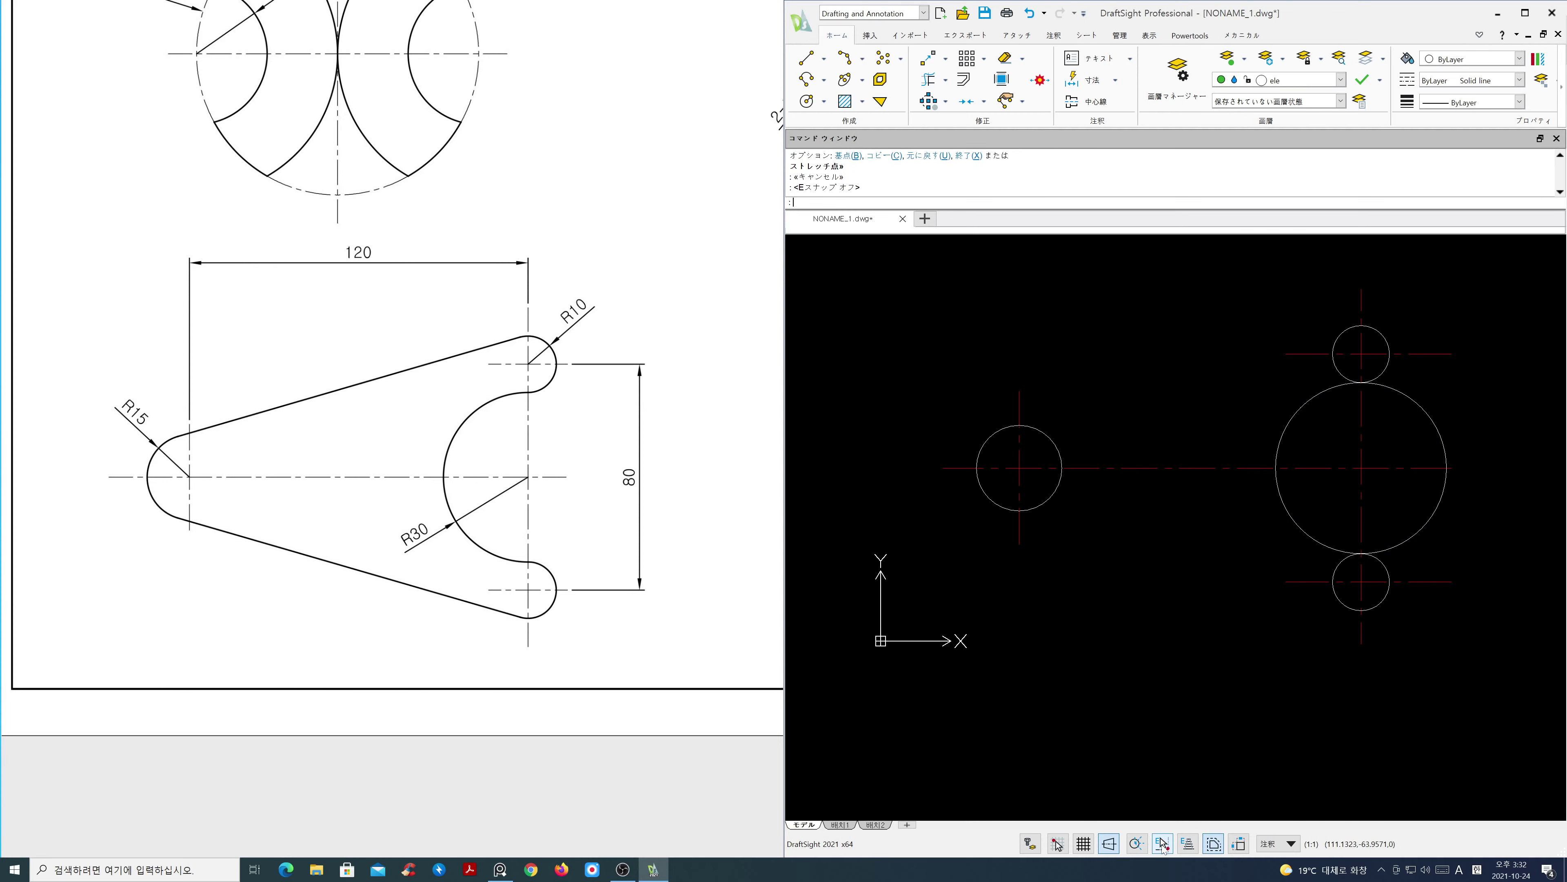
right_click(1162, 843)
click(1182, 832)
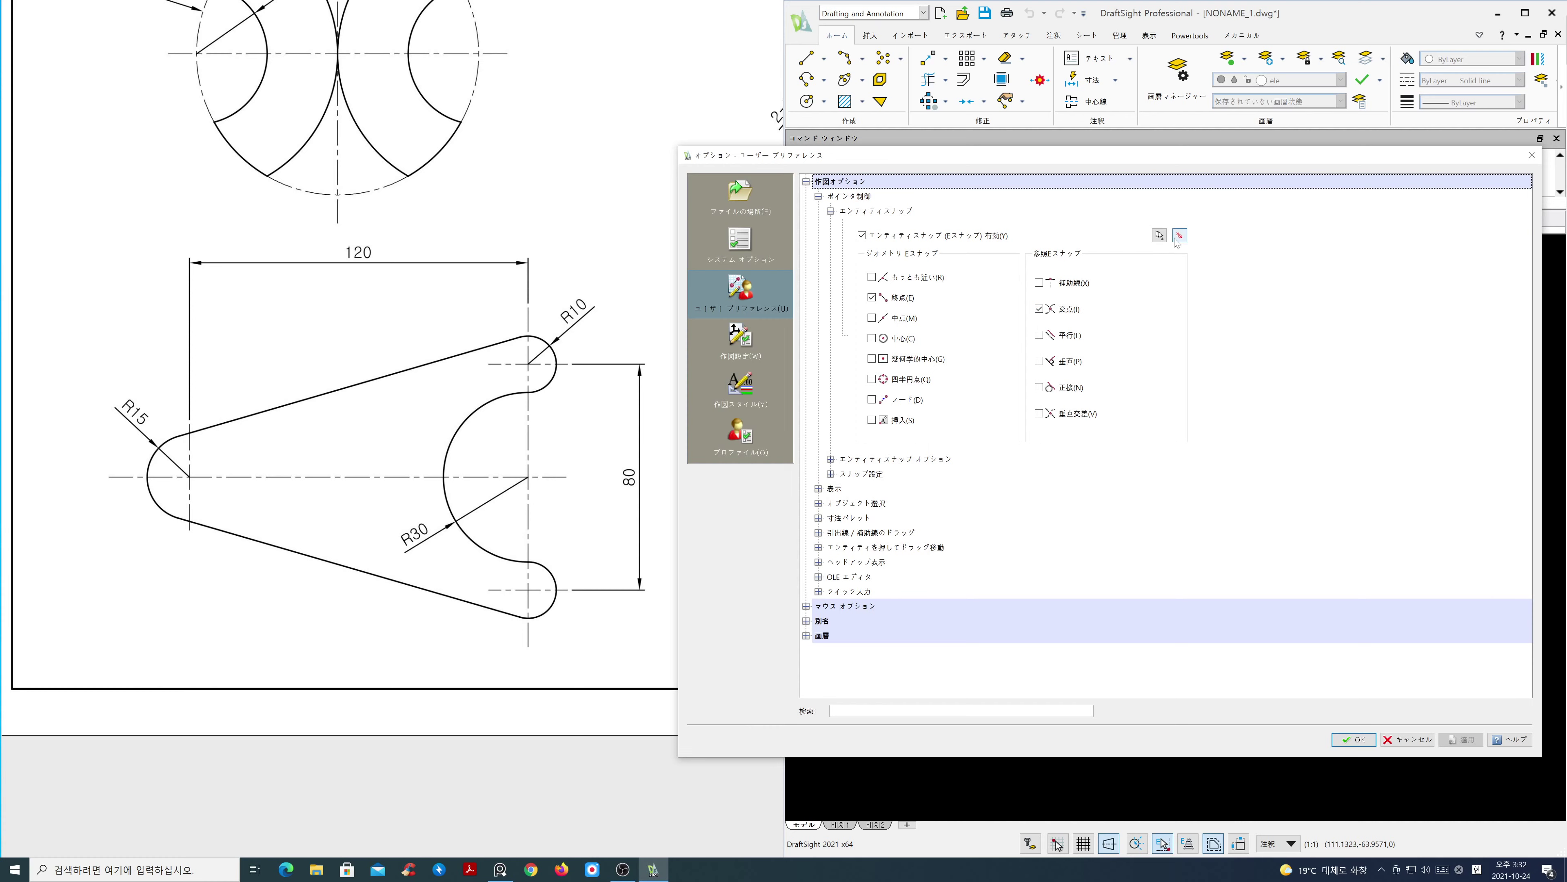
click(1179, 235)
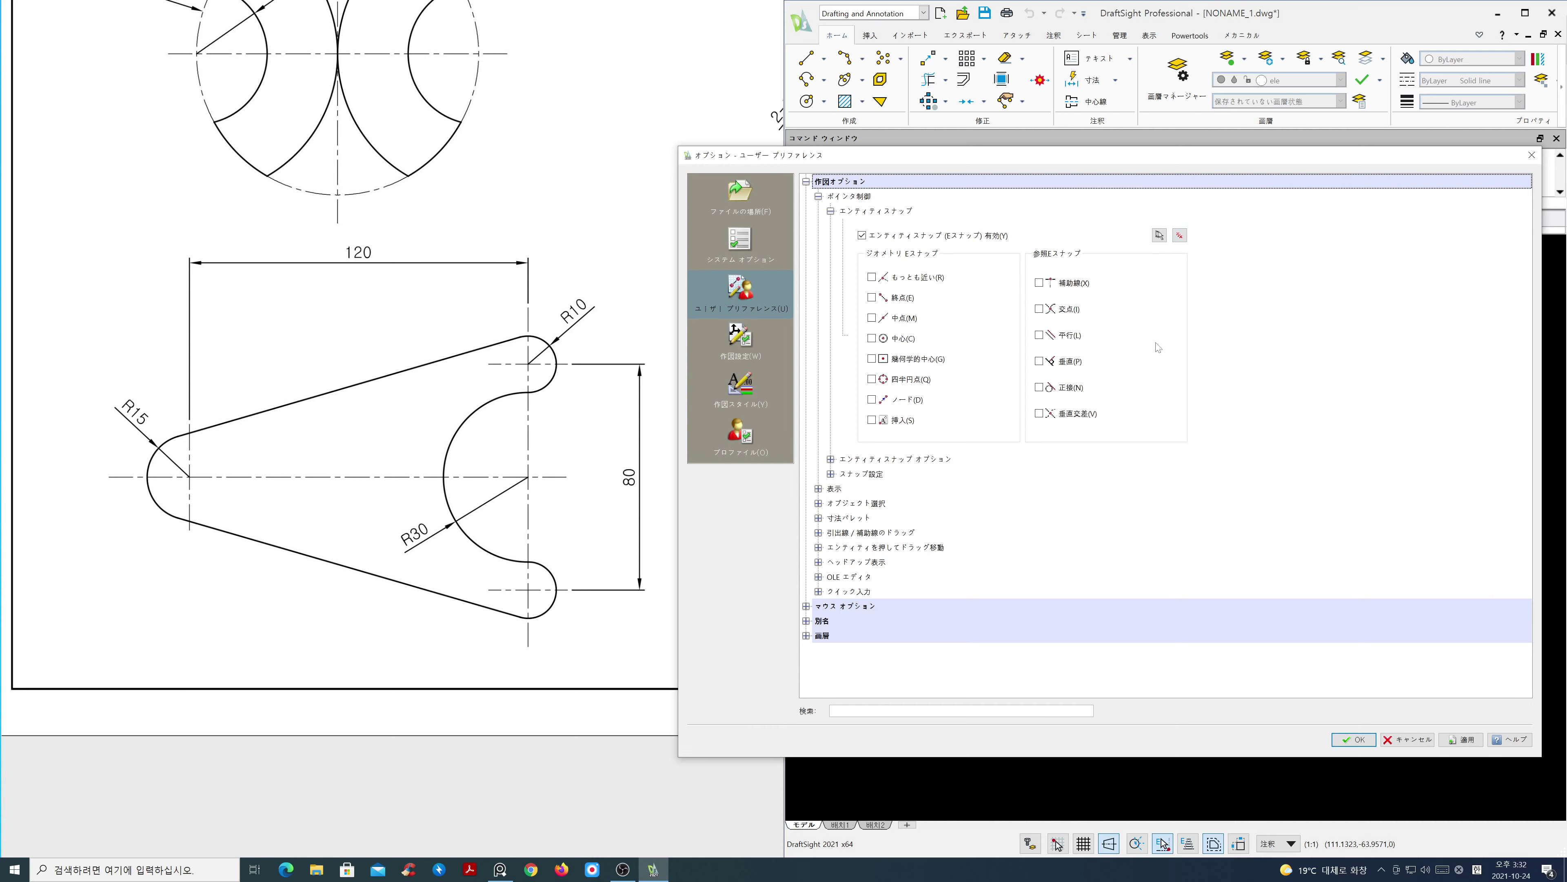
click(1040, 388)
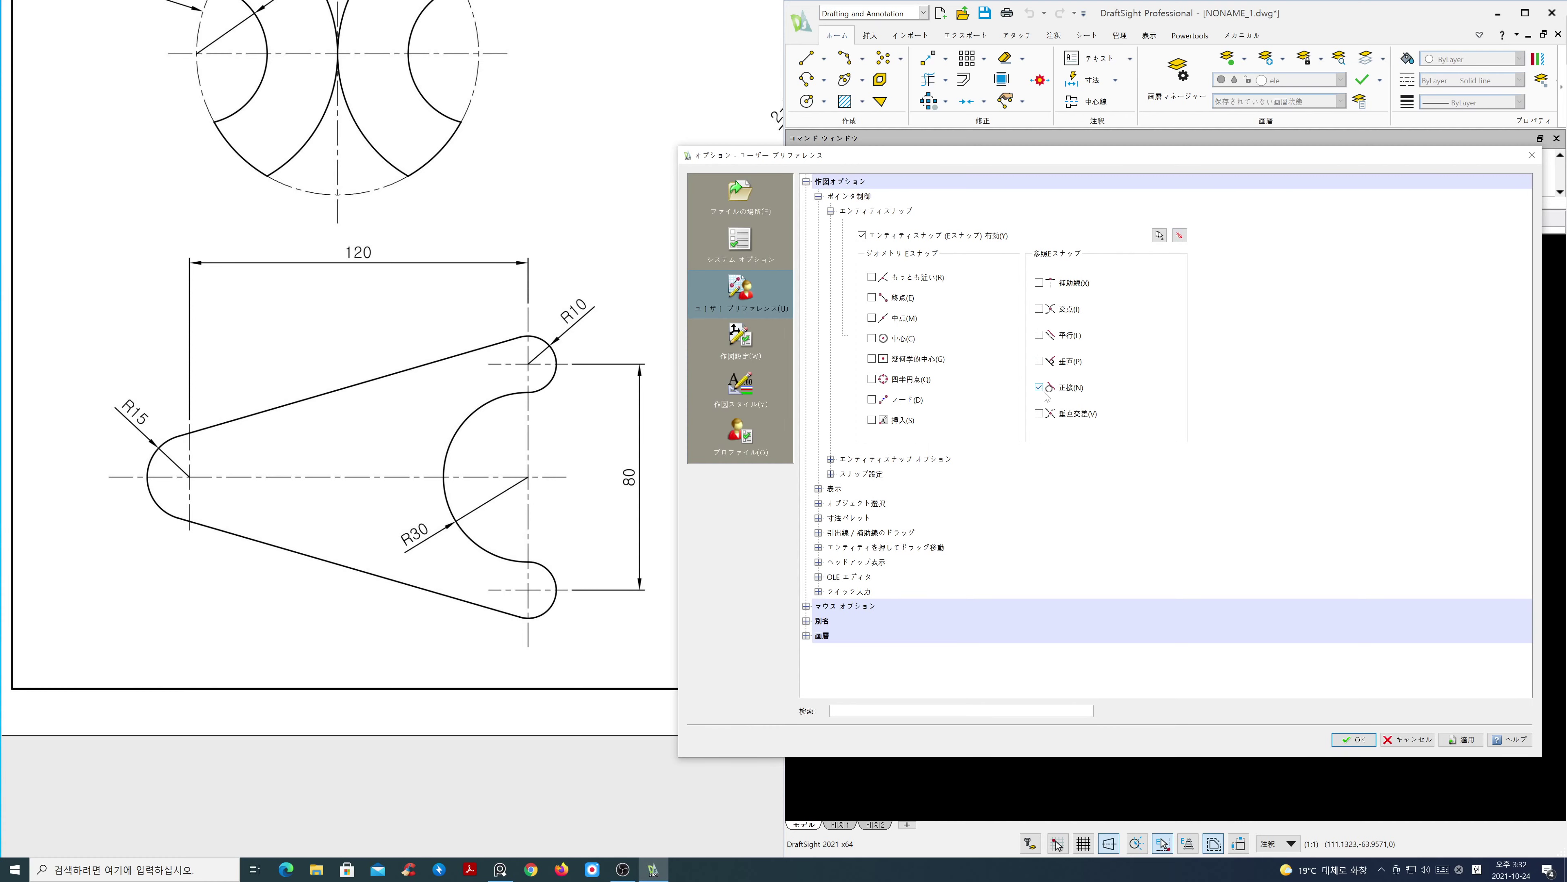
click(1347, 740)
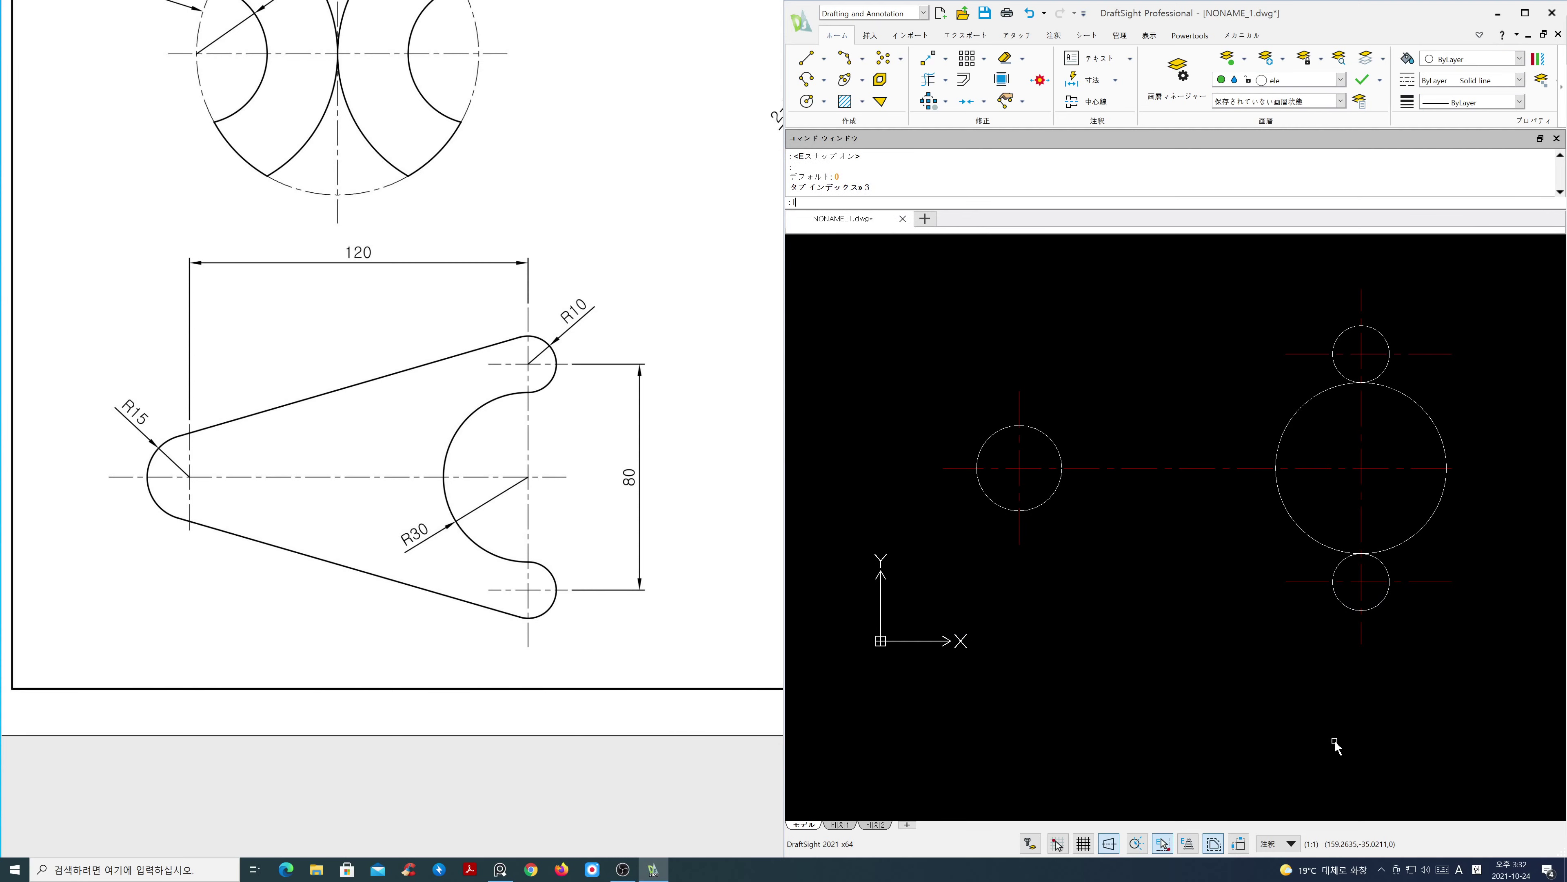
Draw two outer tangent lines joining the radius 15 circle to the lower and upper radius 10 circles
text(l)
key(Return)
click(1378, 604)
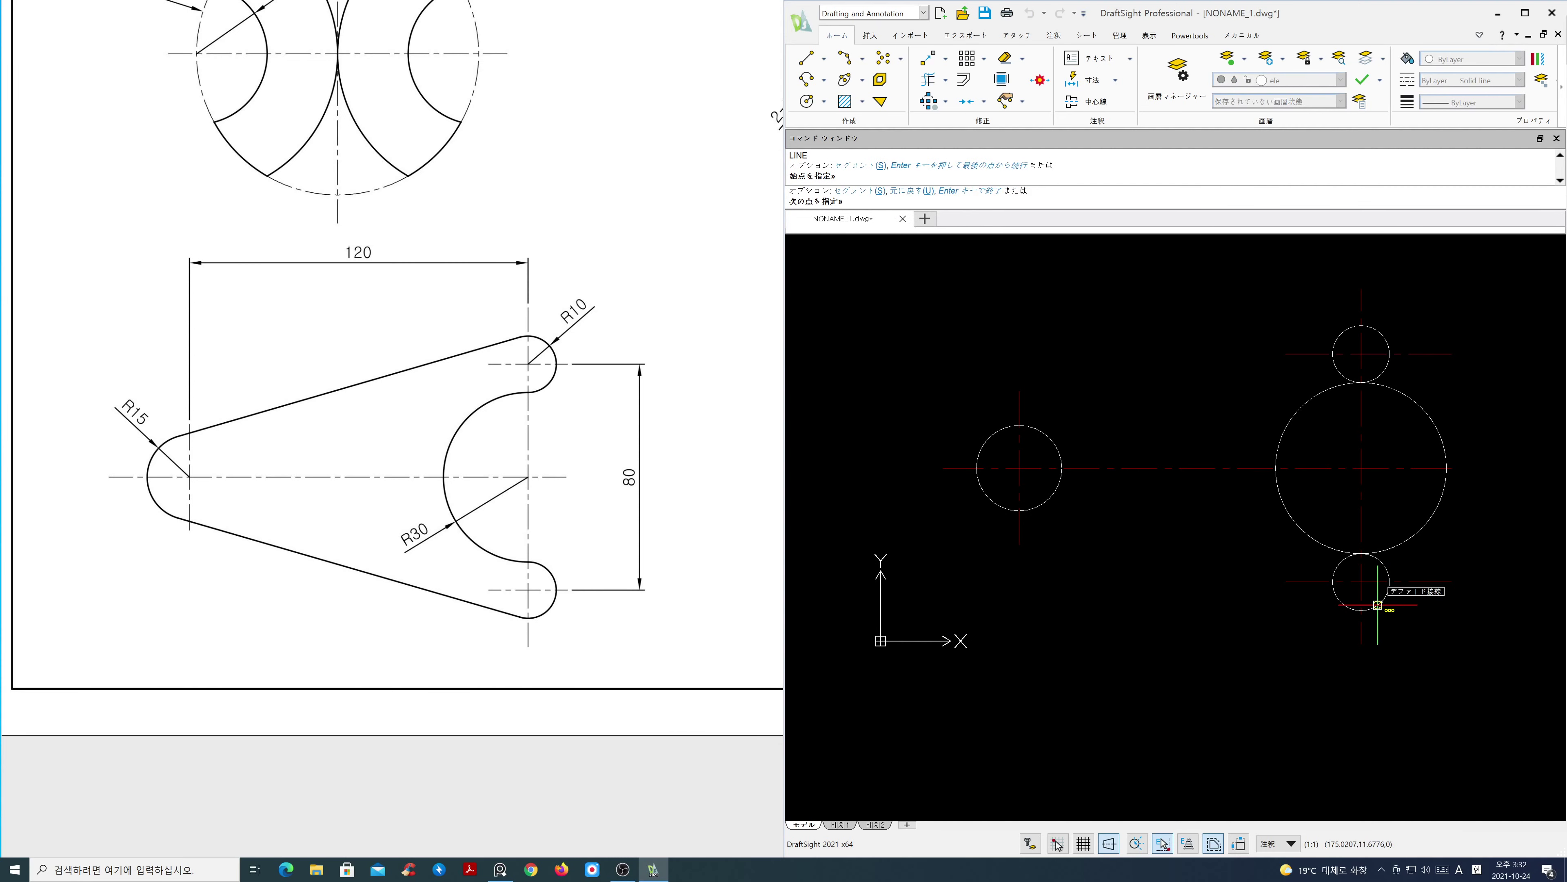
click(995, 502)
right_drag(938, 560, 927, 534)
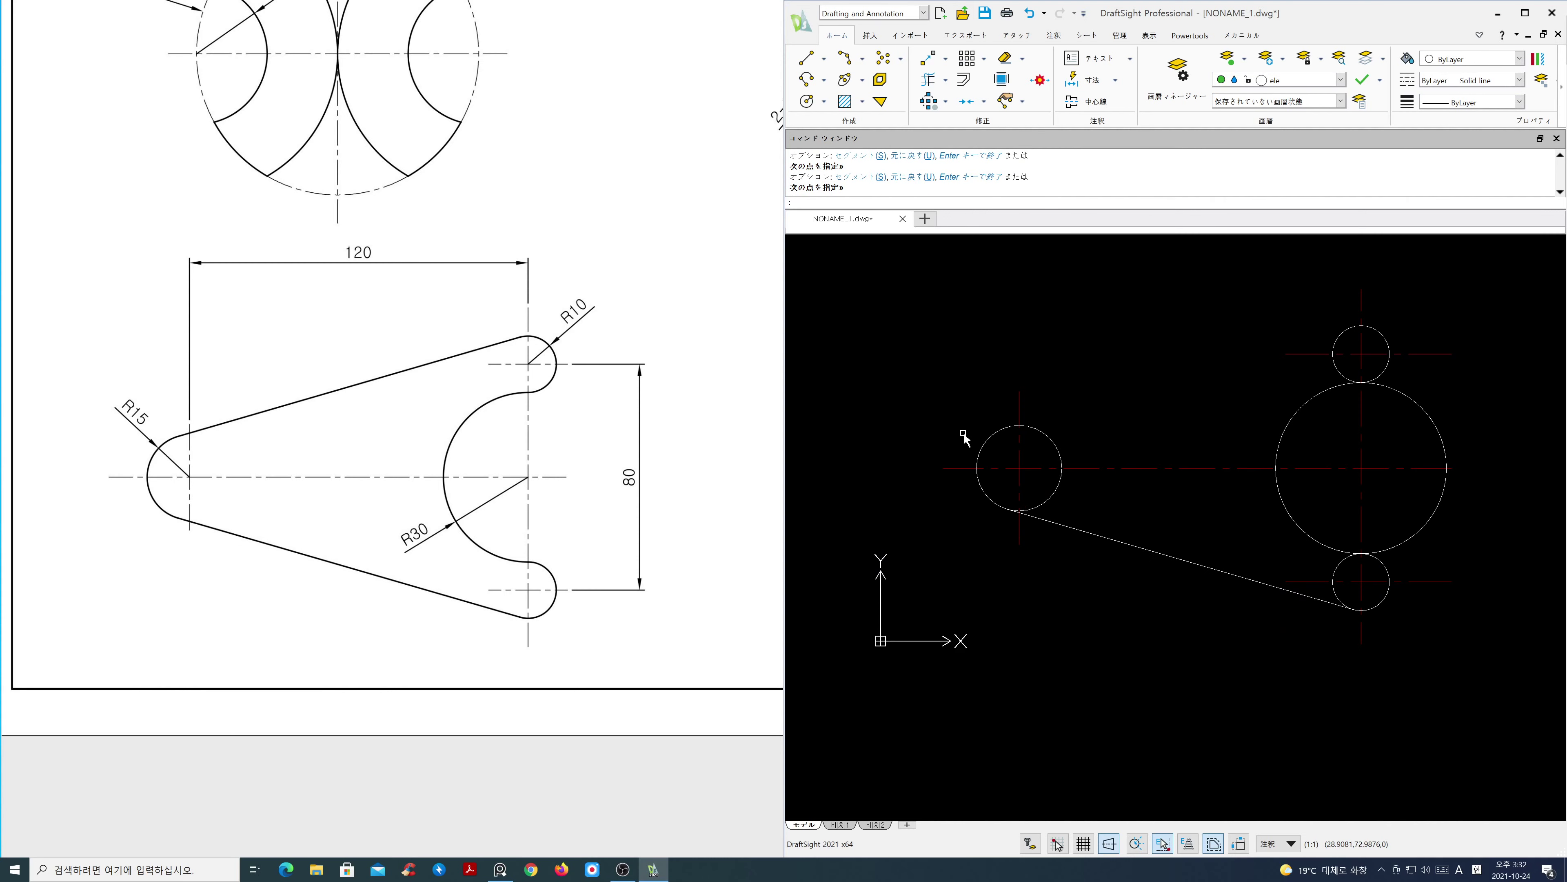
key(Return)
click(993, 428)
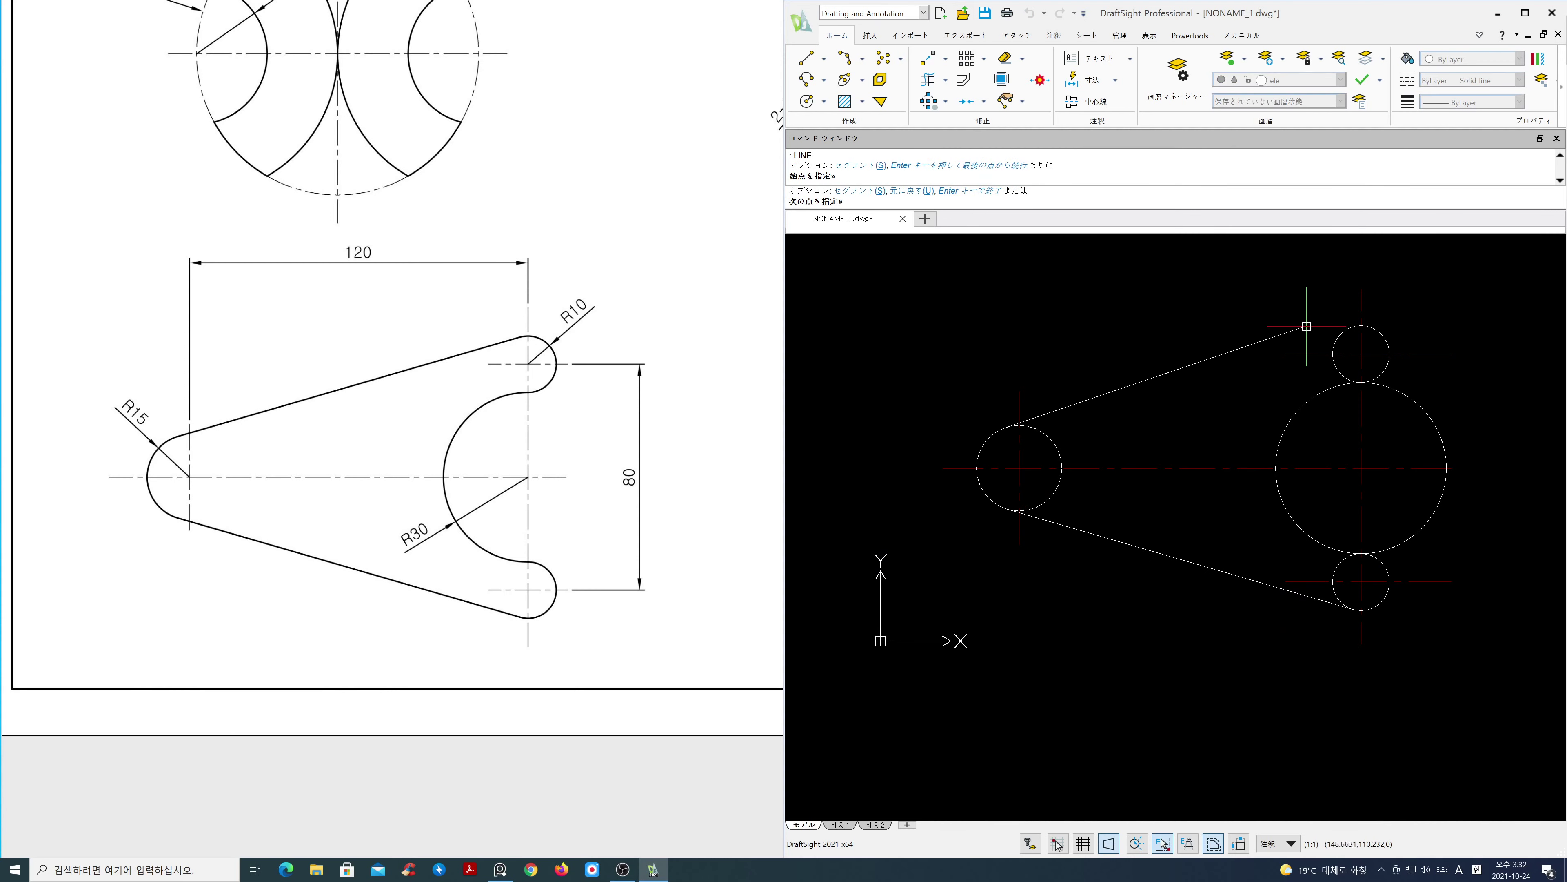
click(1345, 330)
key(Return)
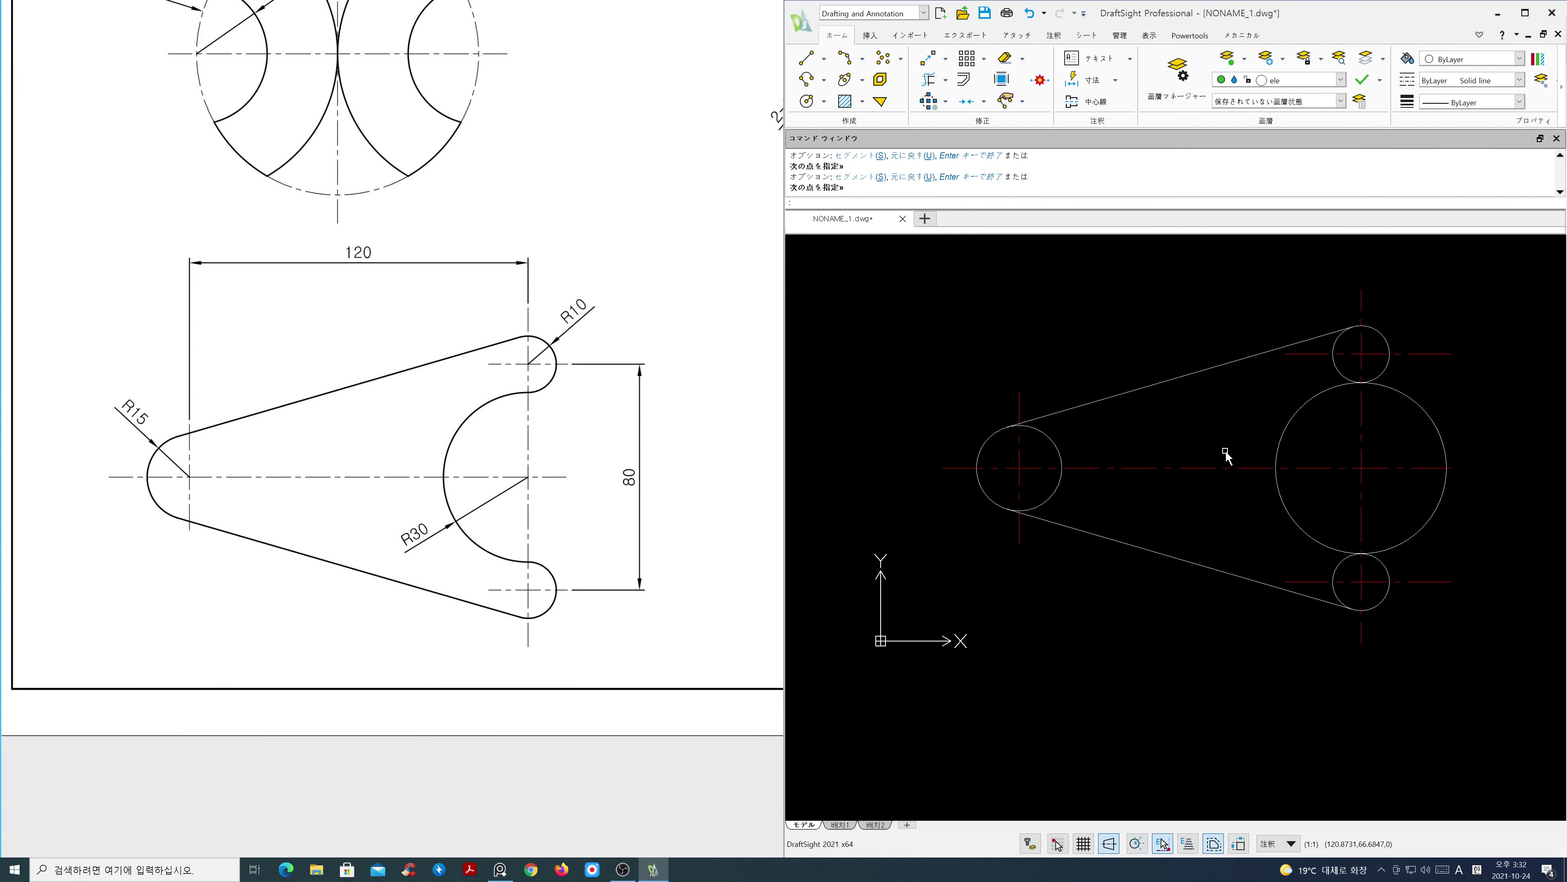
Freeze the cen layer to hide the centre lines
click(1314, 84)
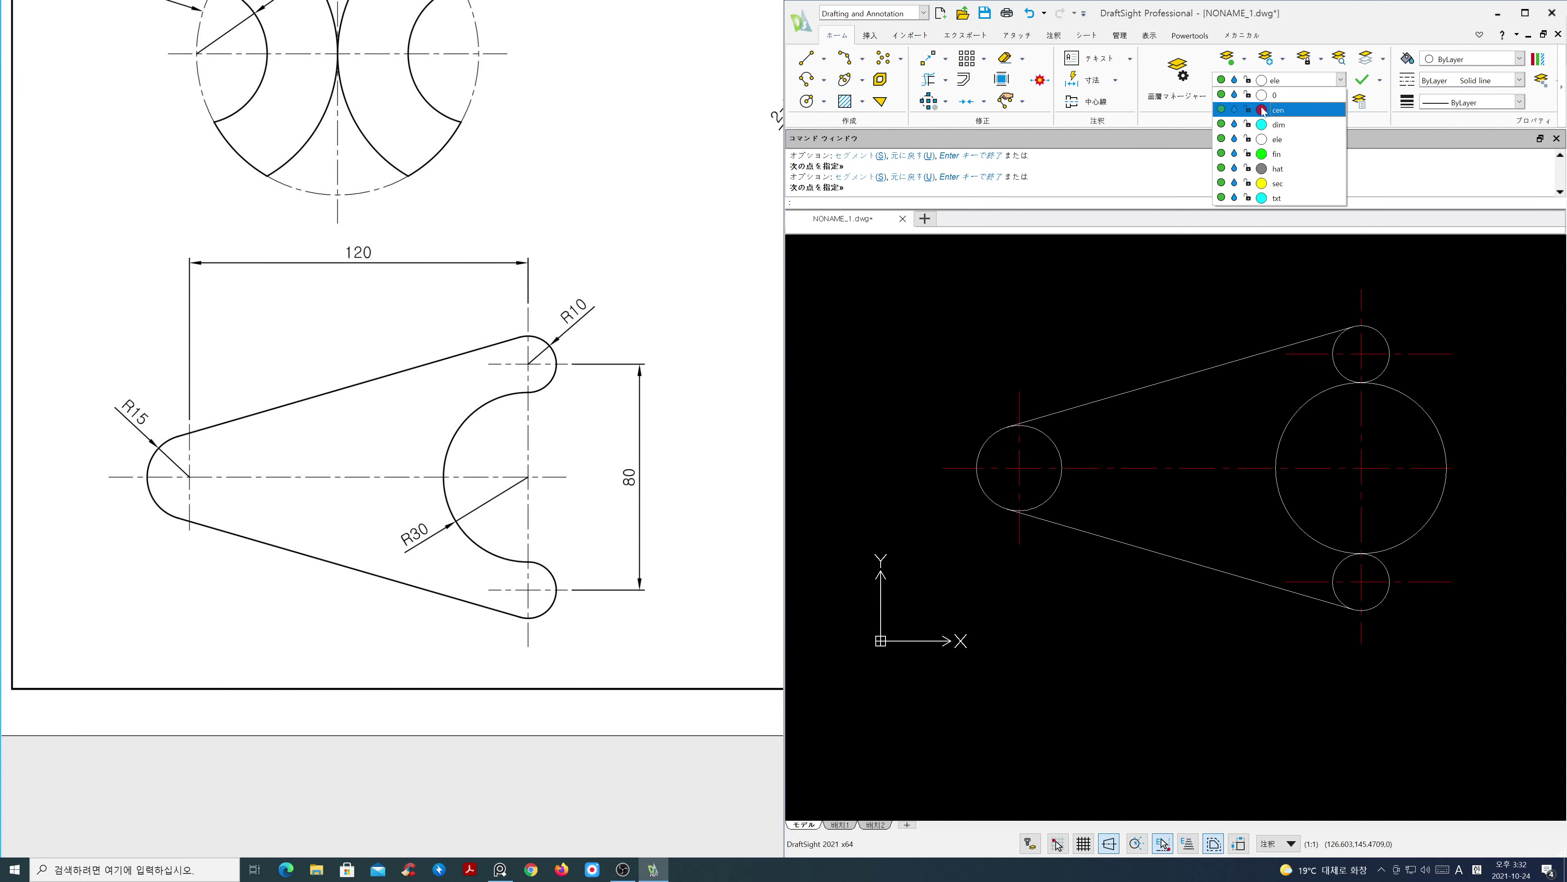
click(1236, 110)
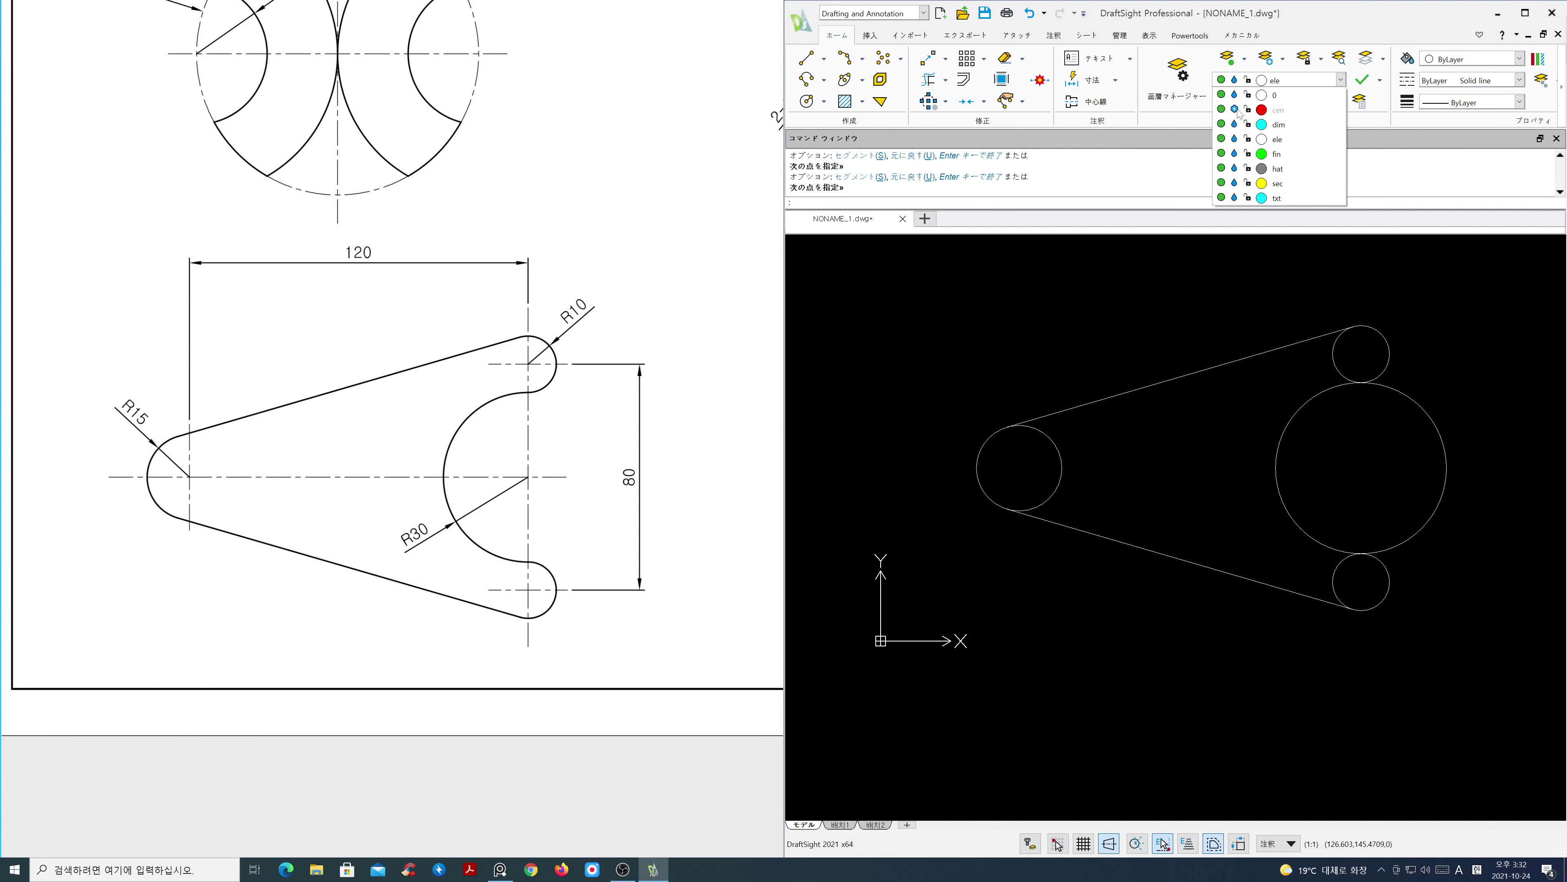
click(1154, 273)
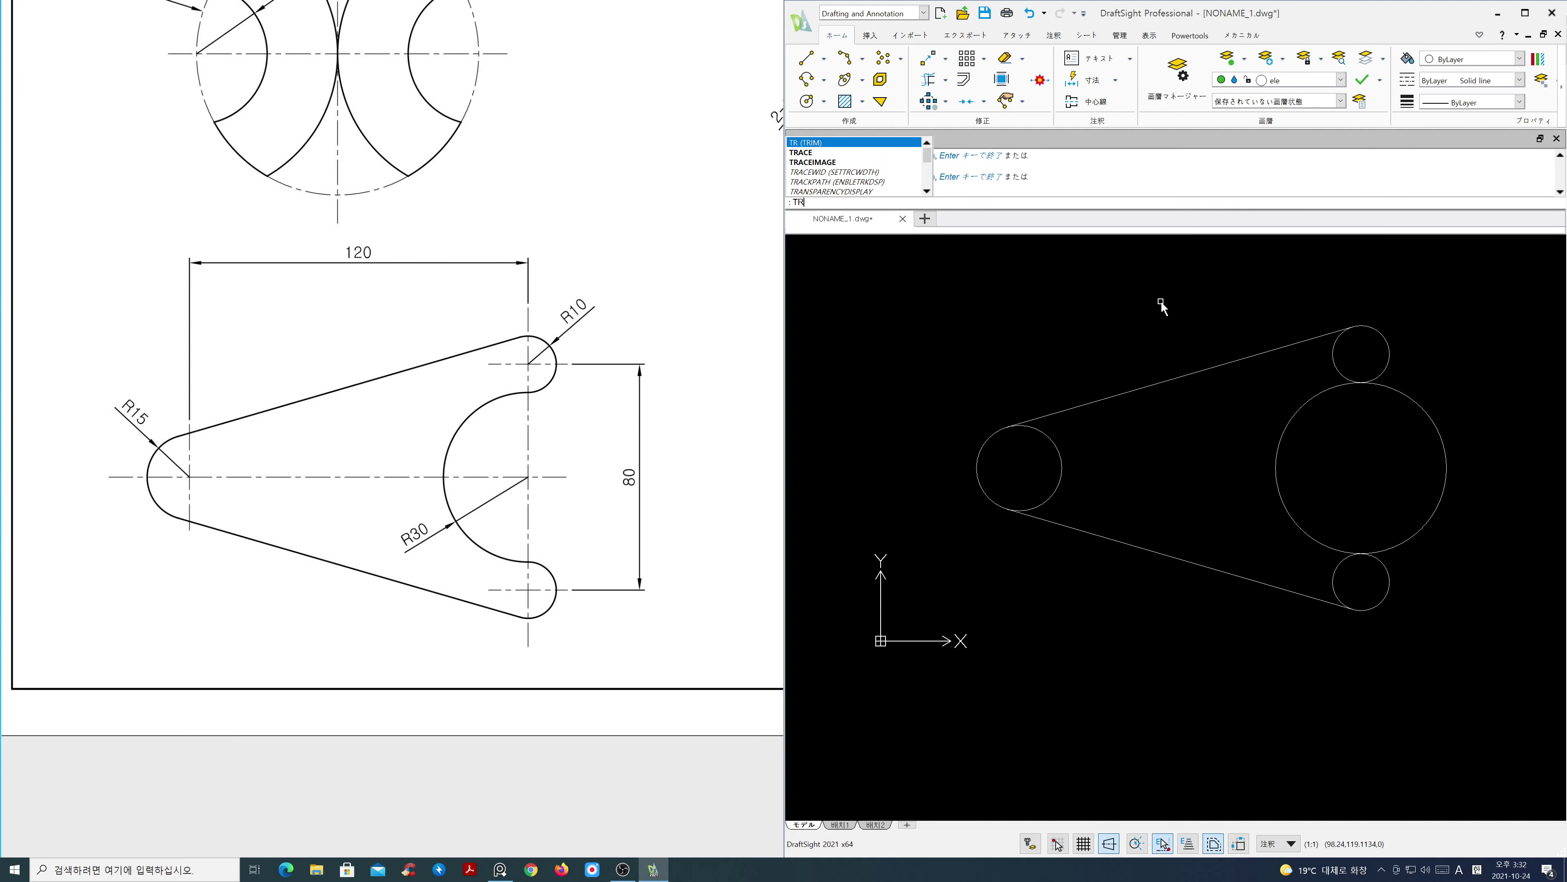
key(Escape)
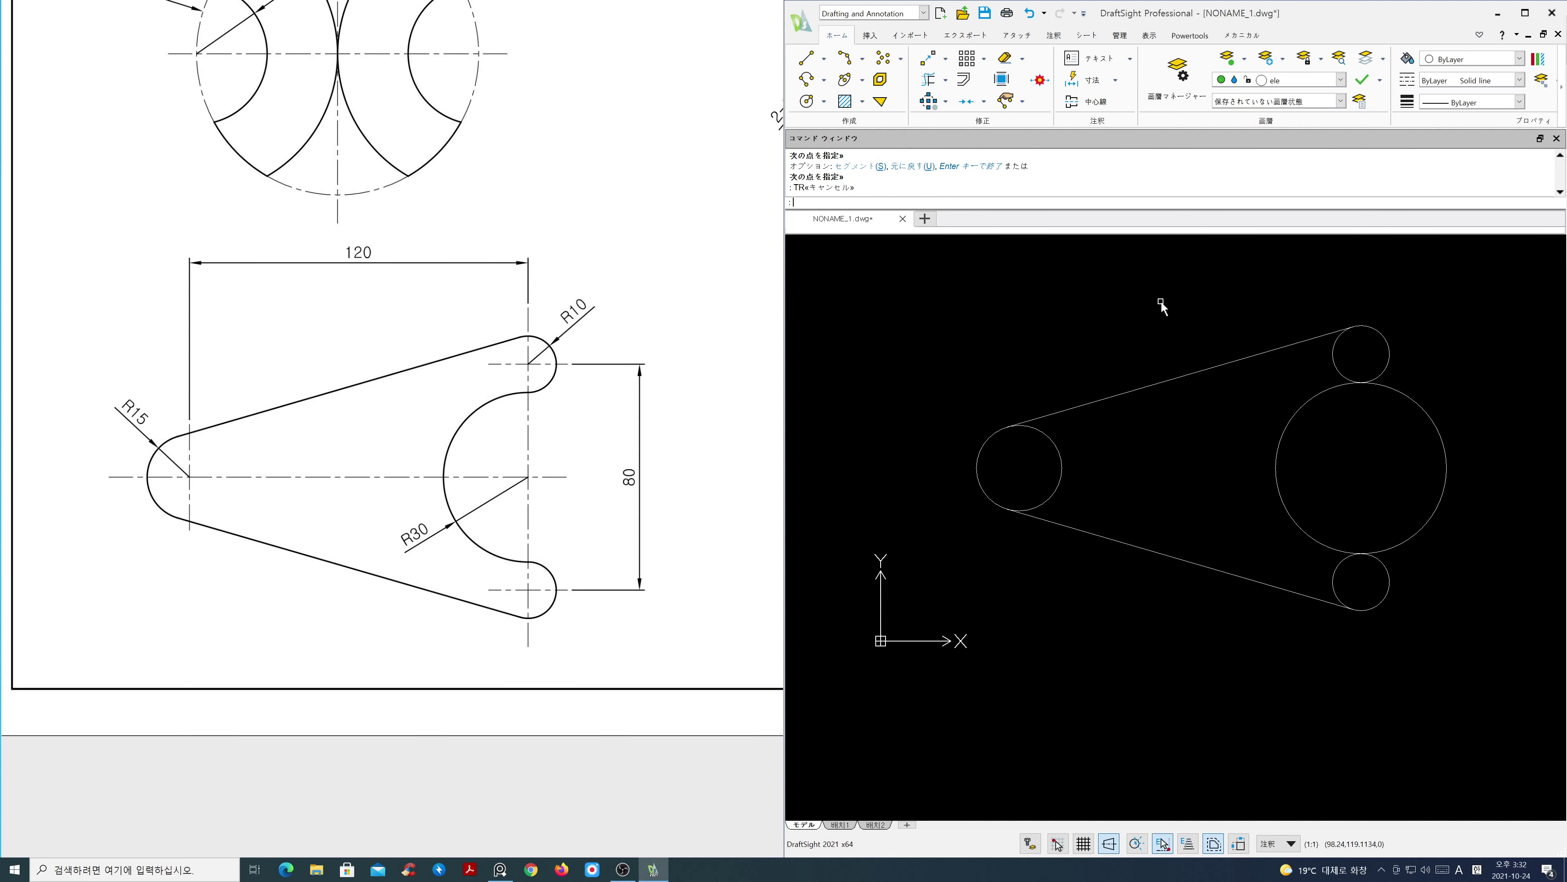
key(Return)
key(Escape)
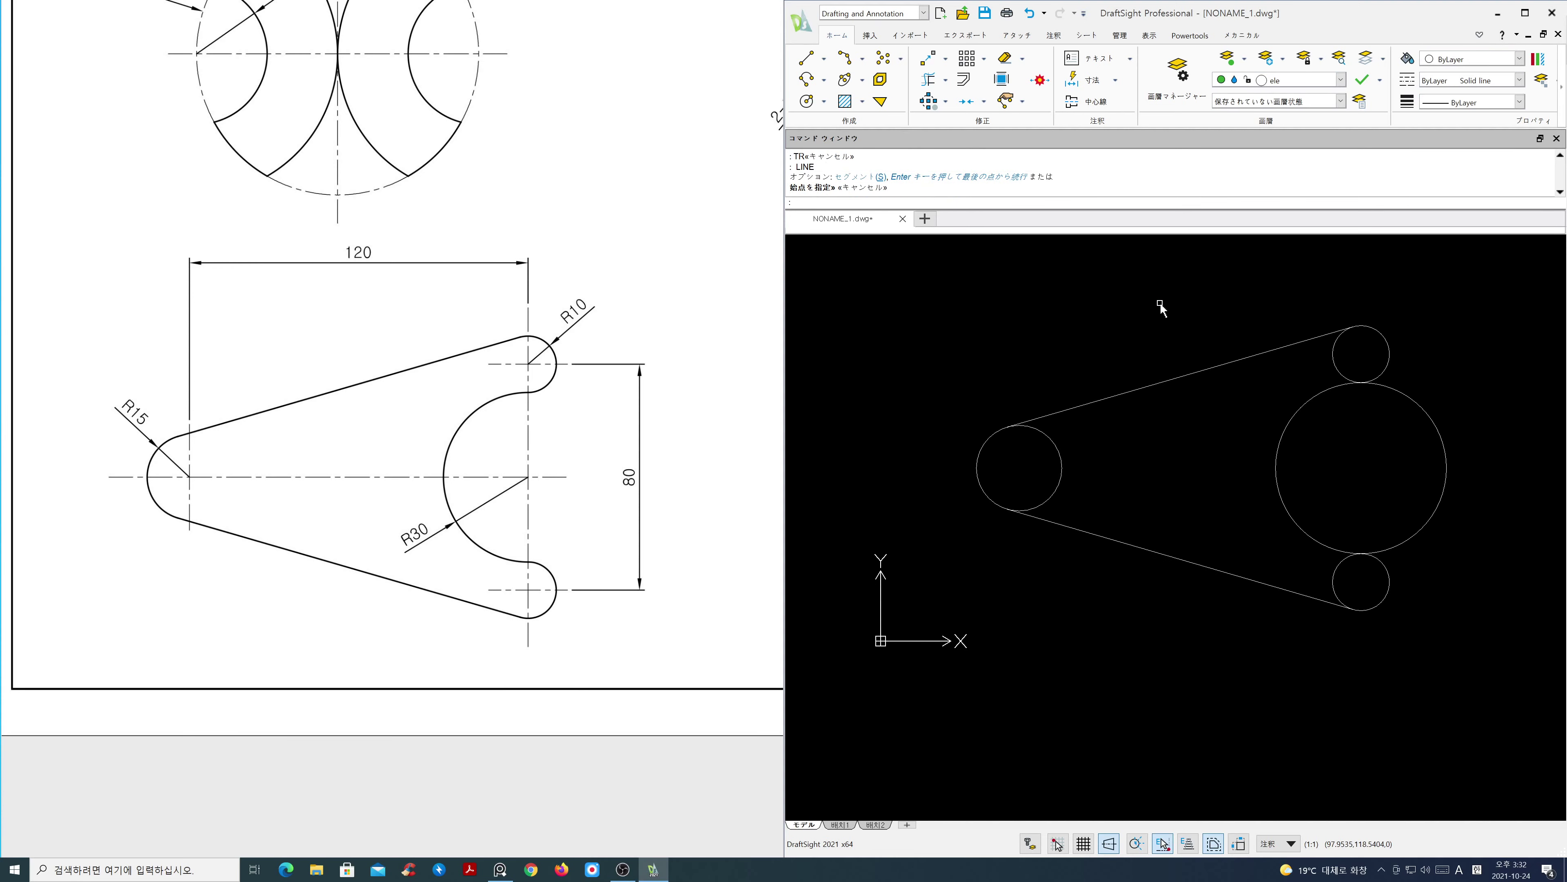
Trim away the right half of the radius 30 circle and the inner arc of the upper radius 10 circle
text(tr)
key(Return)
key(Return)
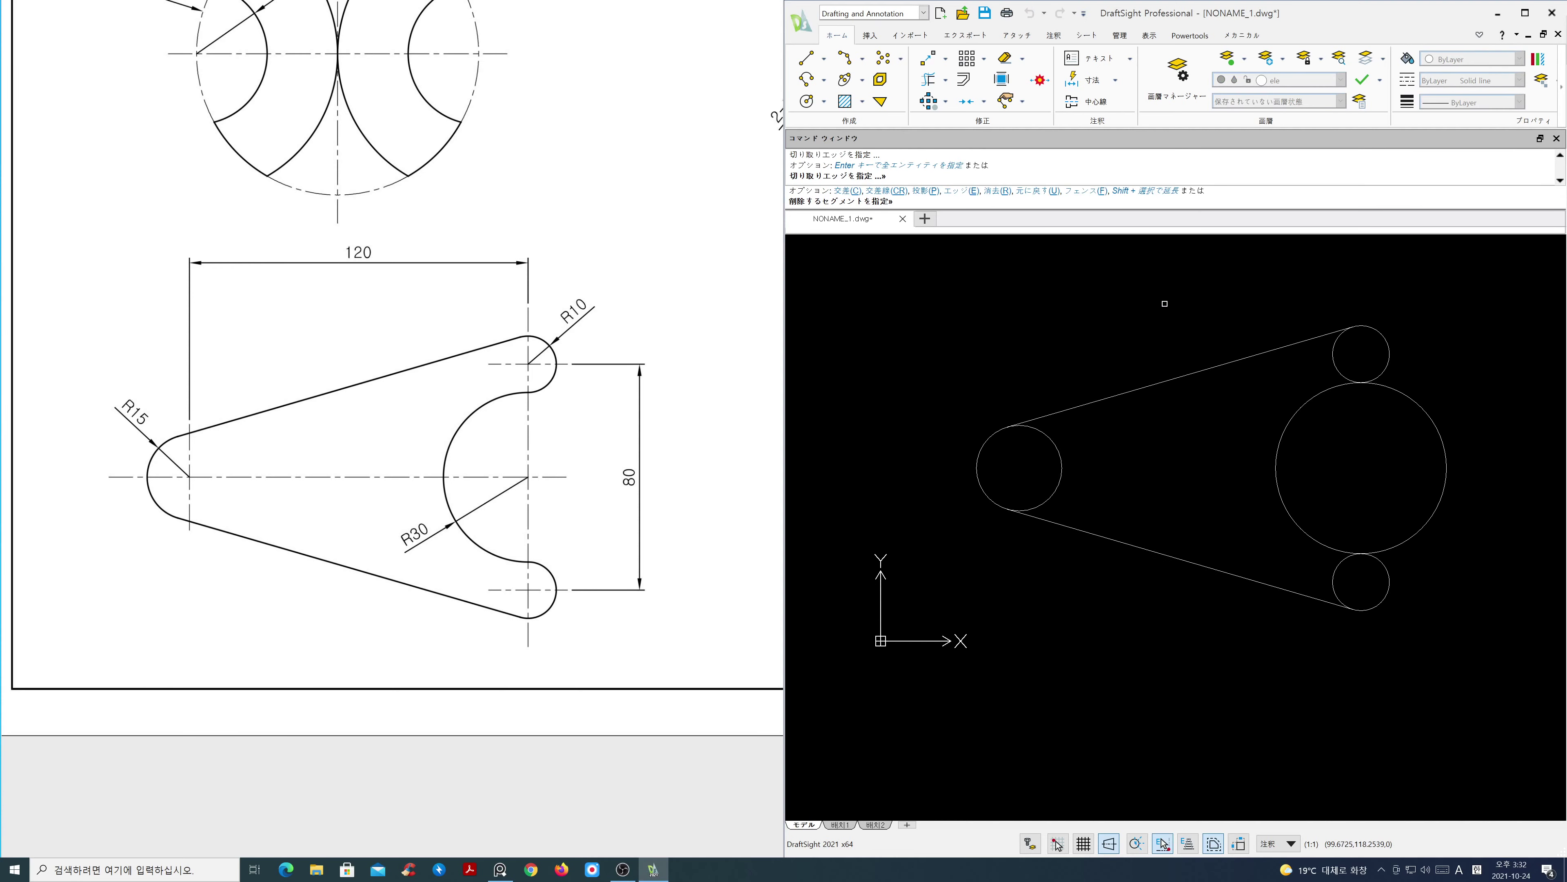
click(1481, 457)
click(1407, 469)
click(1357, 359)
click(1328, 386)
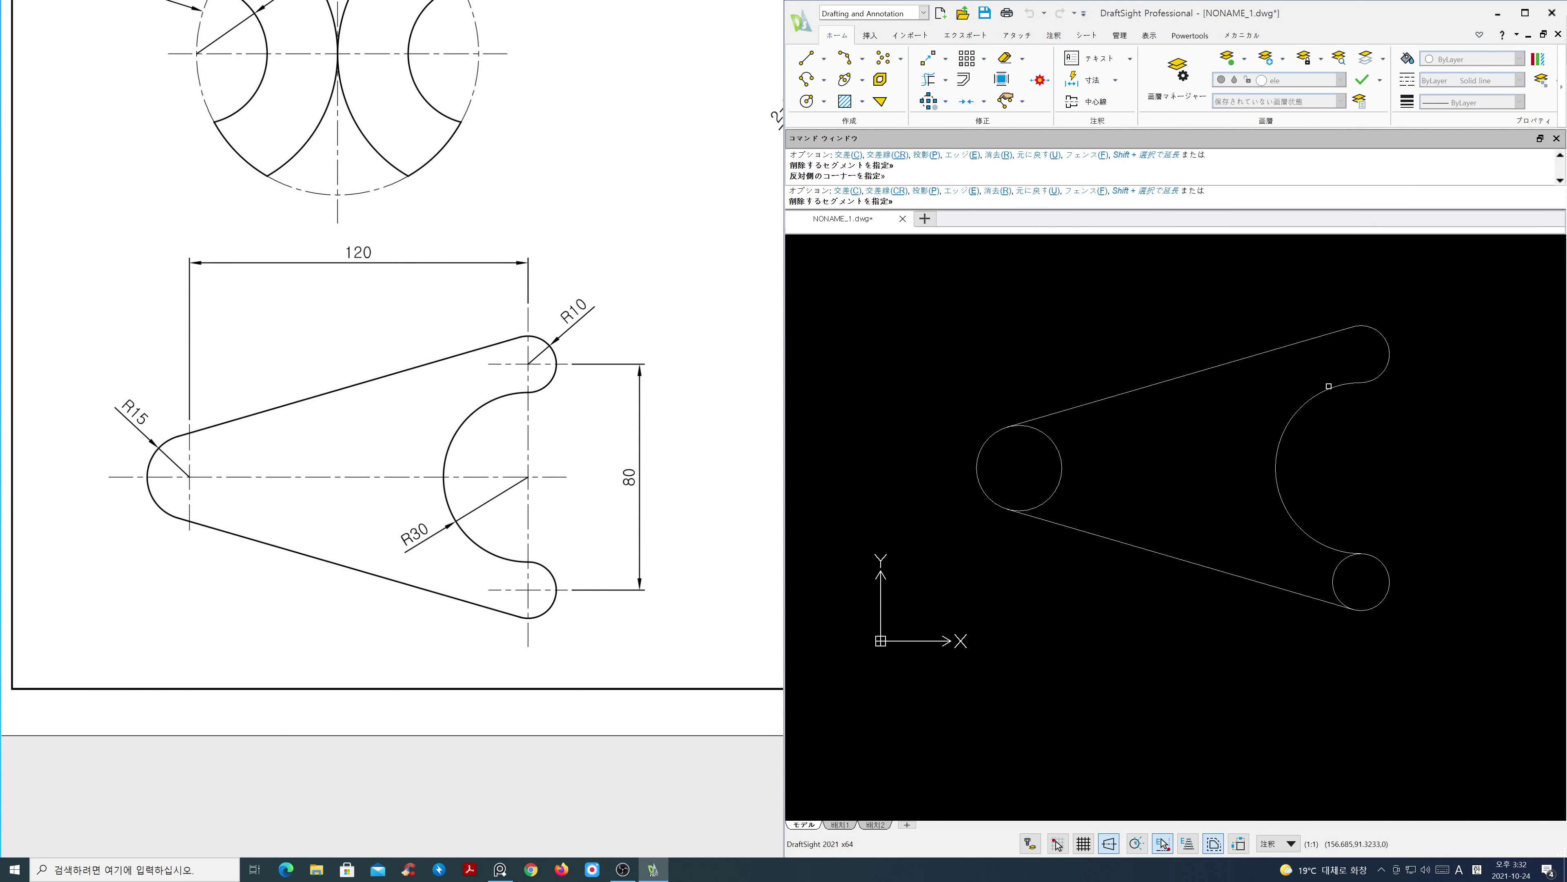
Trim away the inner arcs of the lower radius 10 circle and the radius 15 circle between the tangent lines
click(1349, 585)
click(1331, 570)
click(1116, 498)
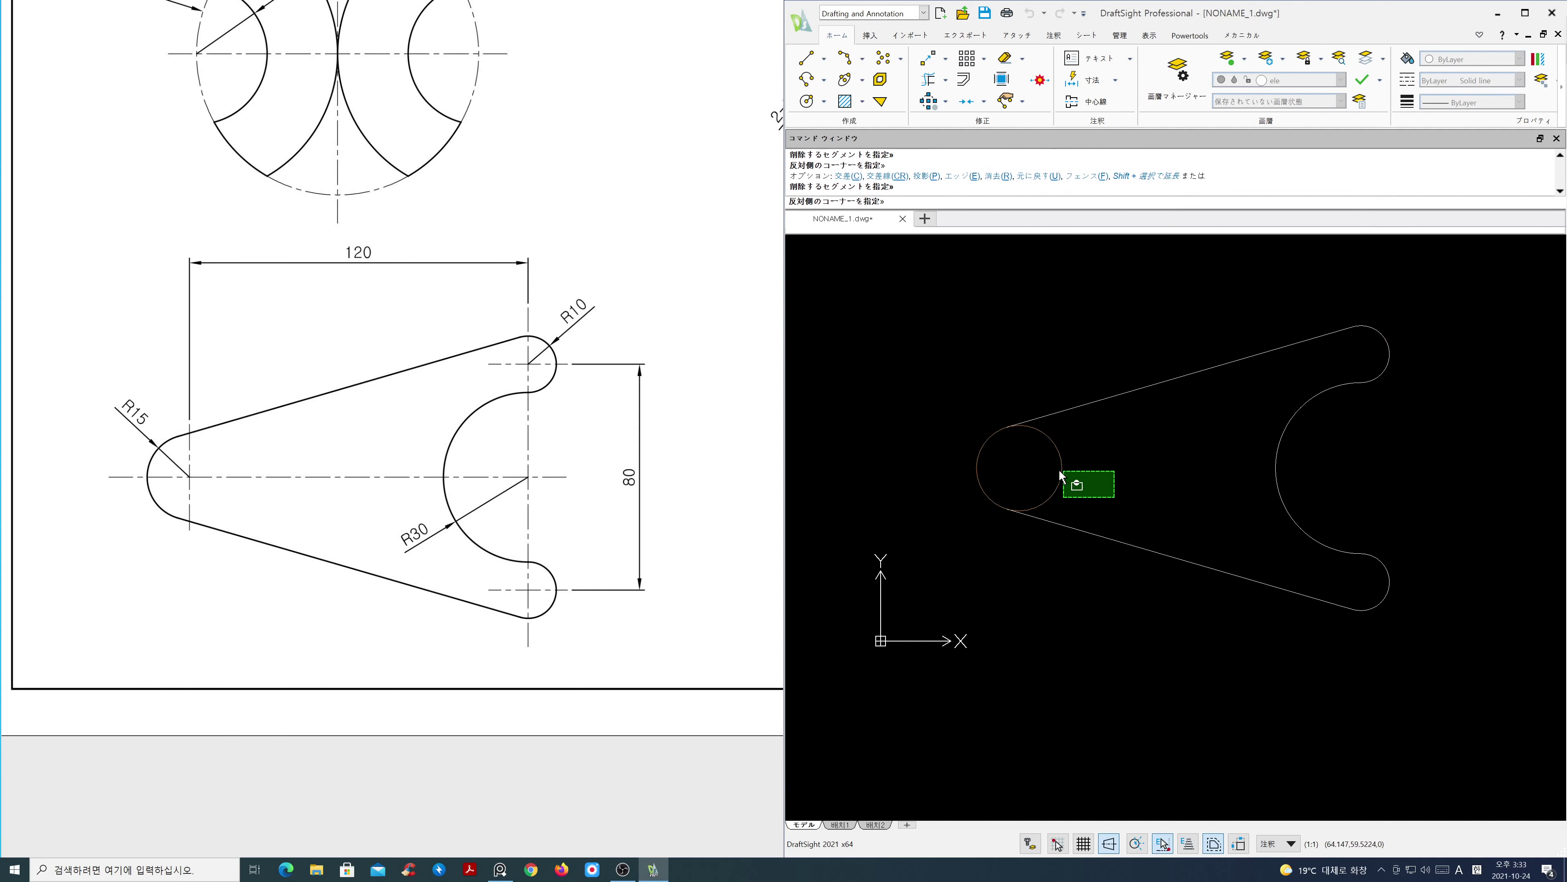
click(1036, 461)
key(Return)
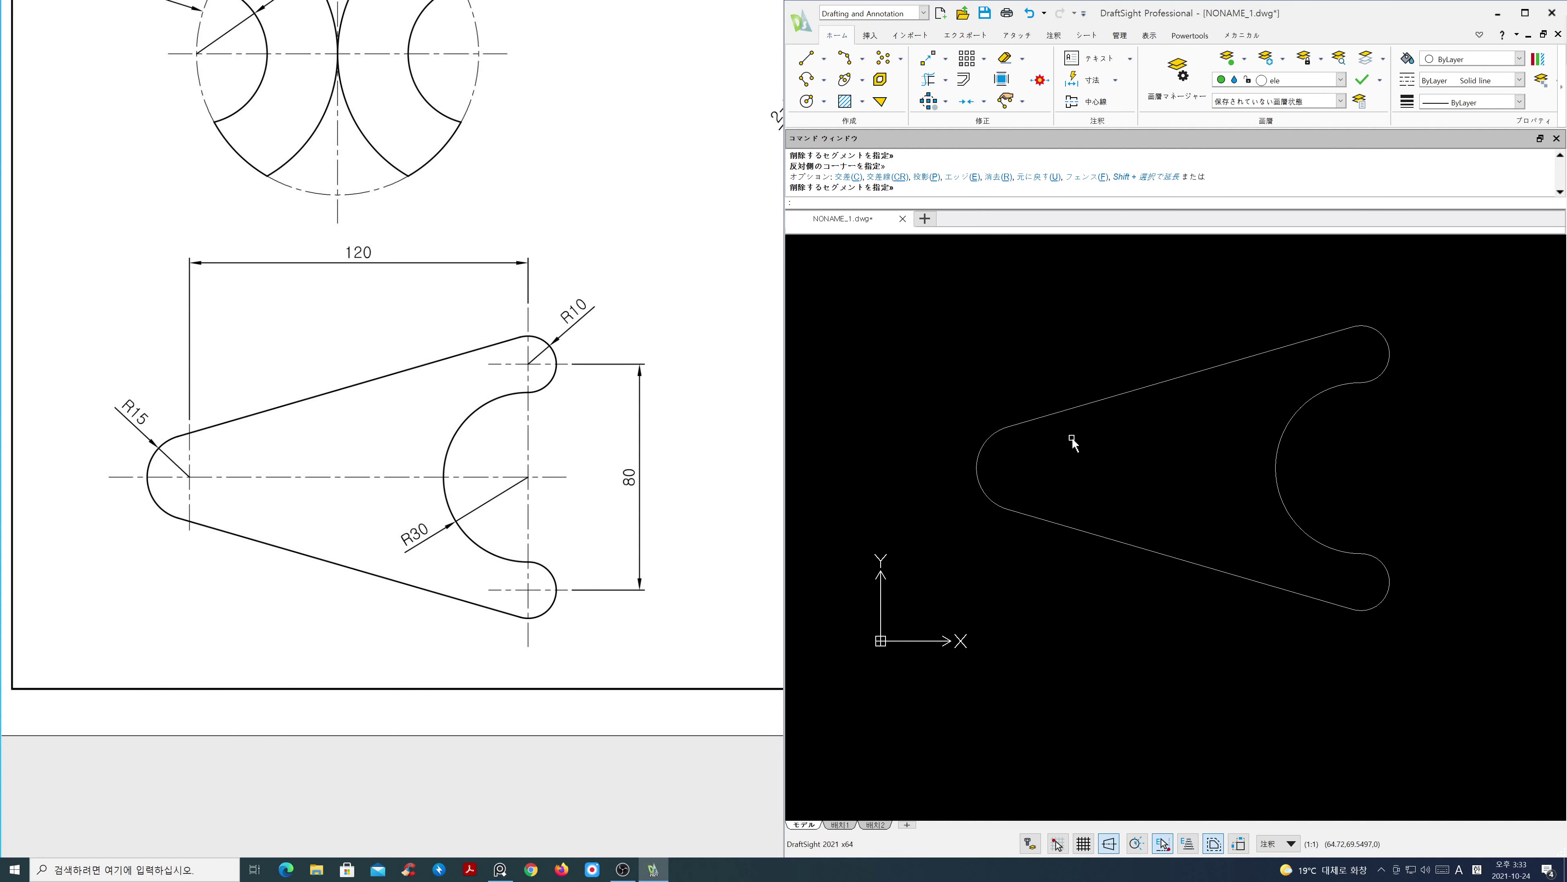
Thaw the cen layer to show the centre lines again
click(1336, 81)
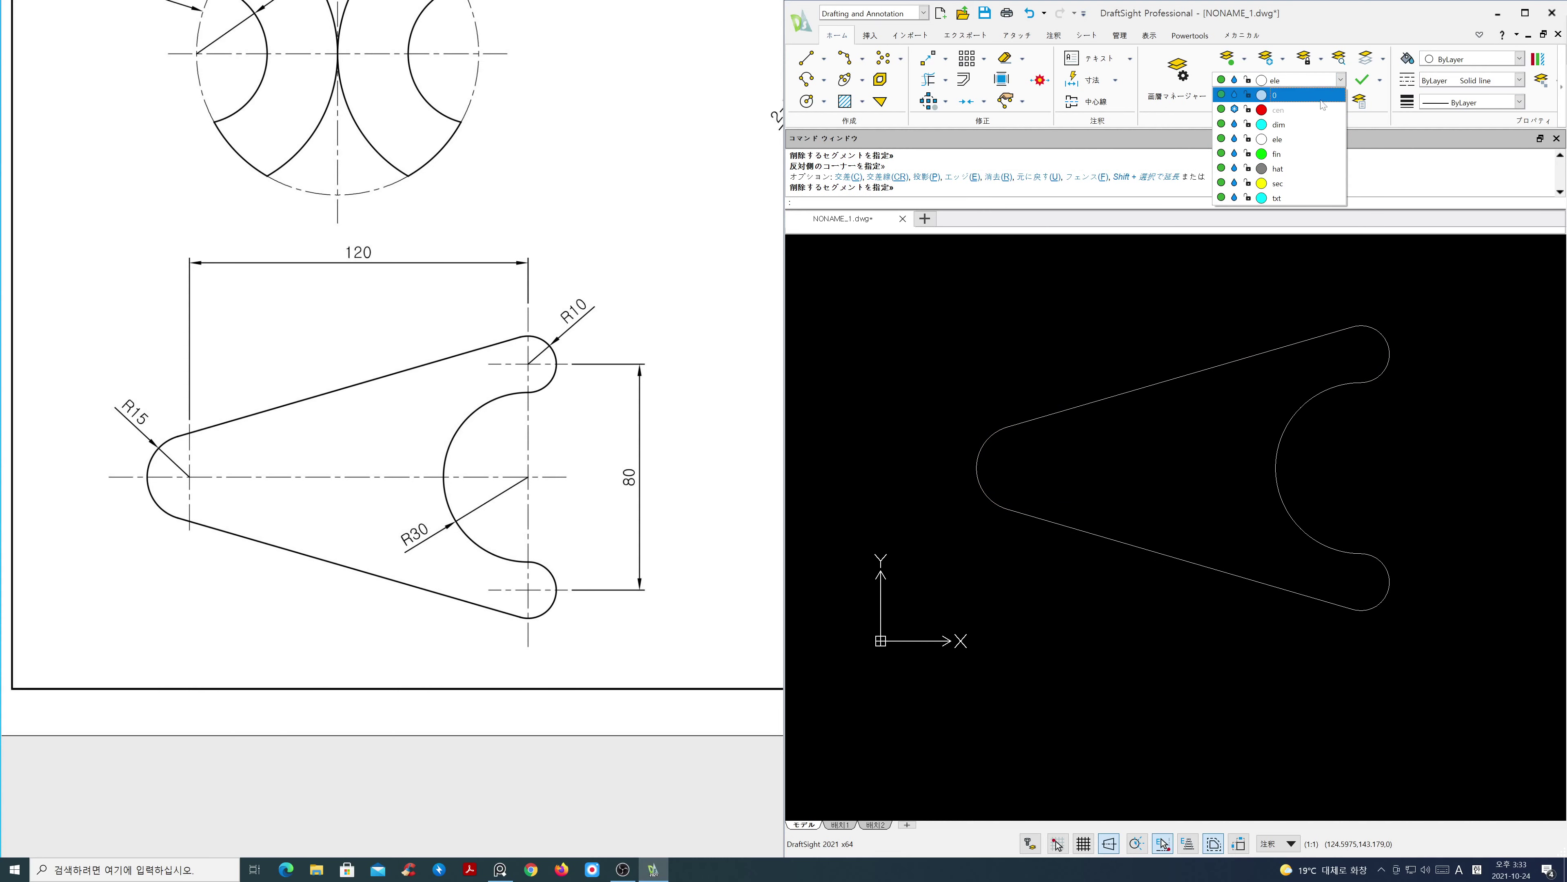
click(1235, 109)
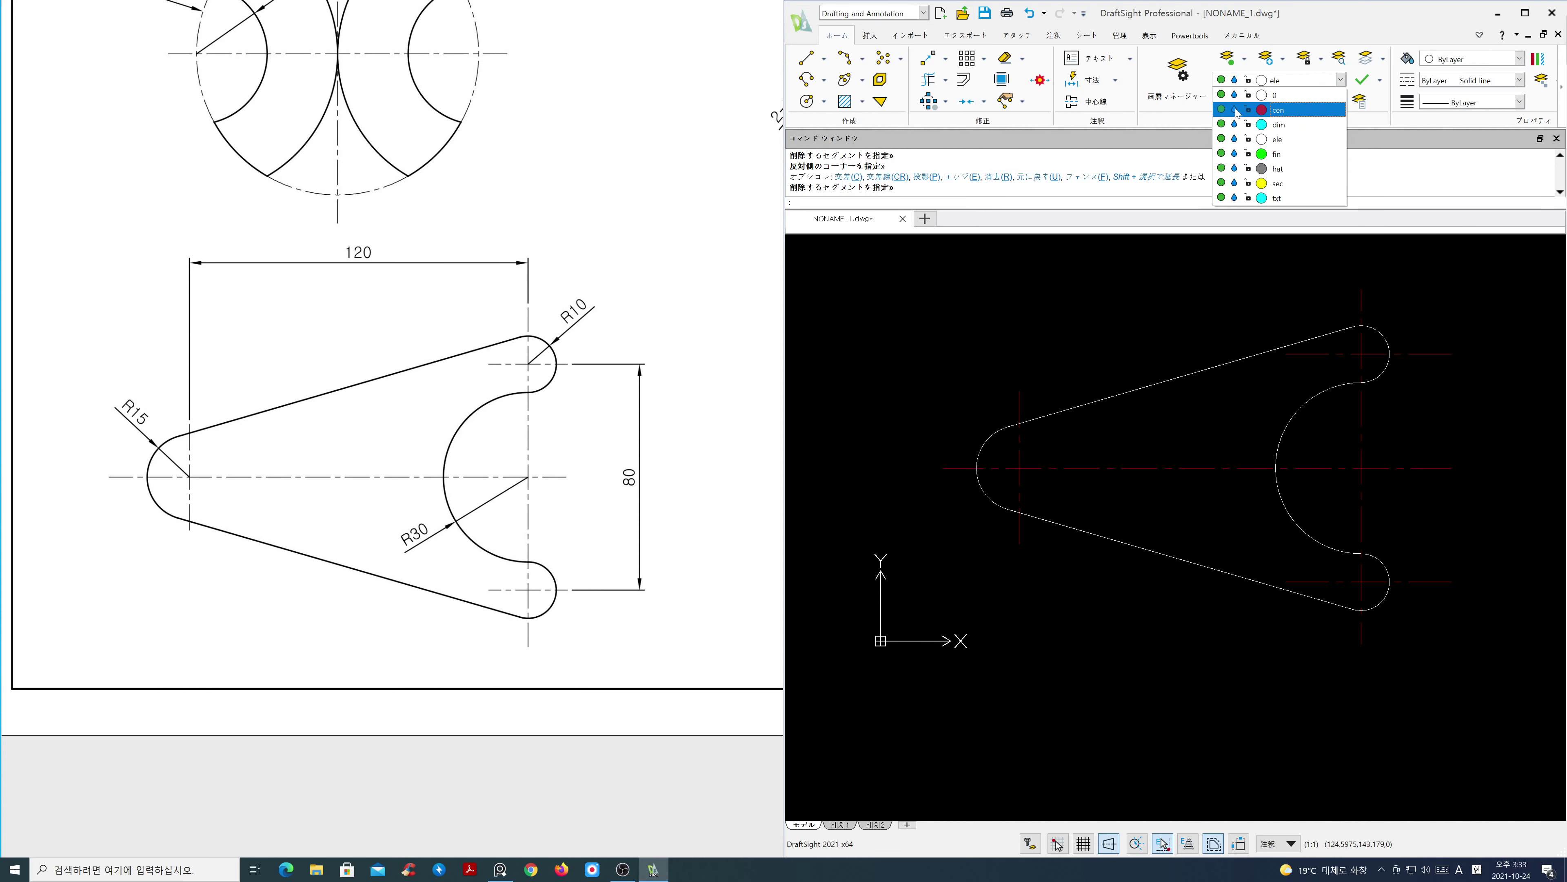
click(1214, 302)
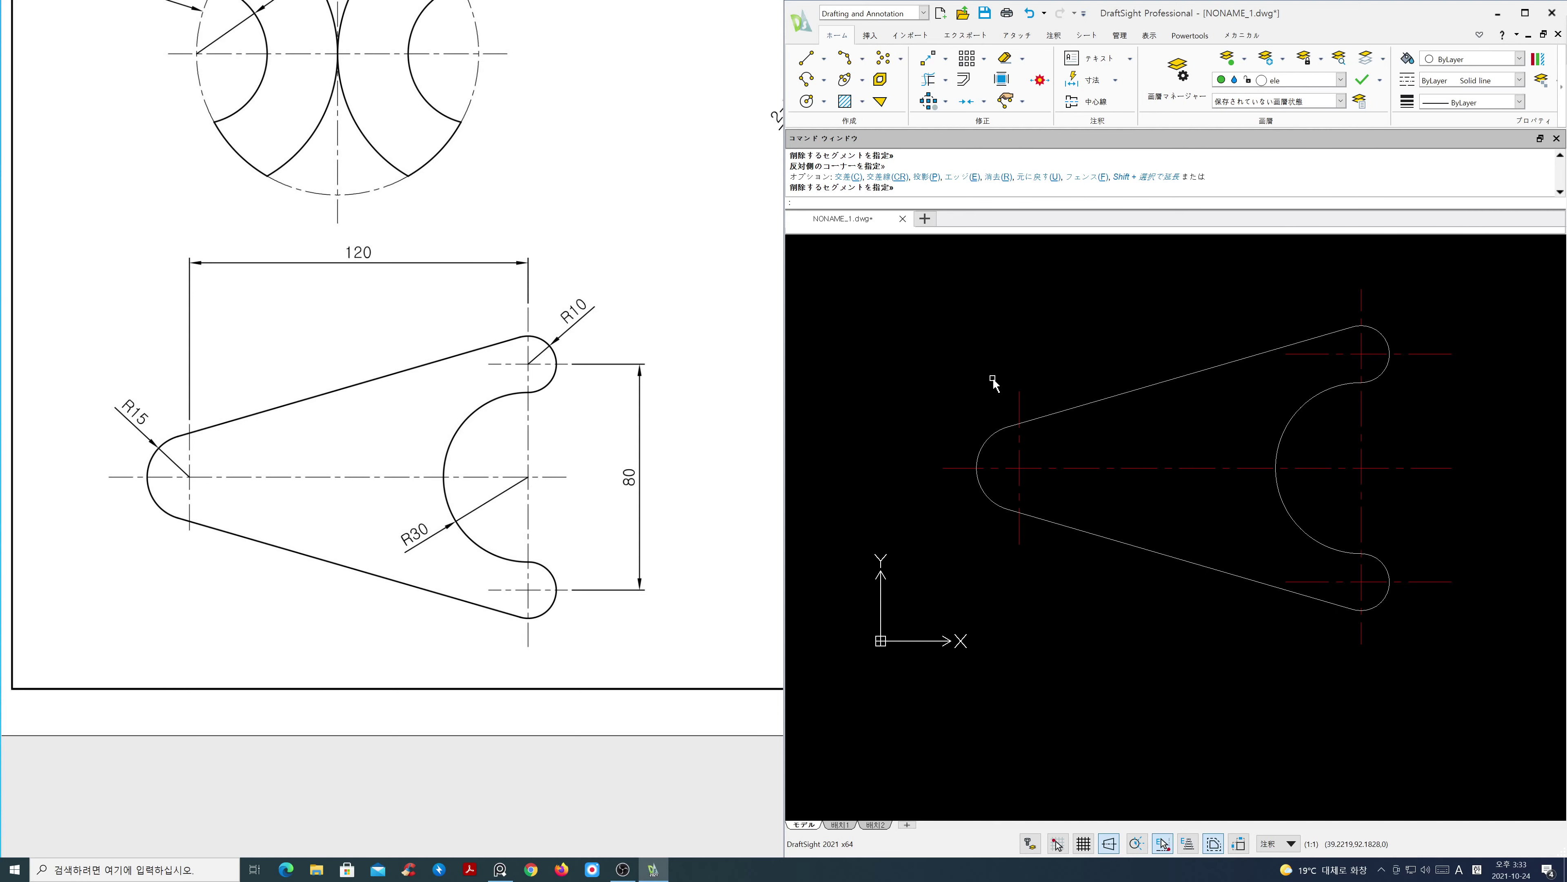
Draw a horizontal centre line on the cen layer in the empty area below the link, level with the forked lever's centre line
key(Return)
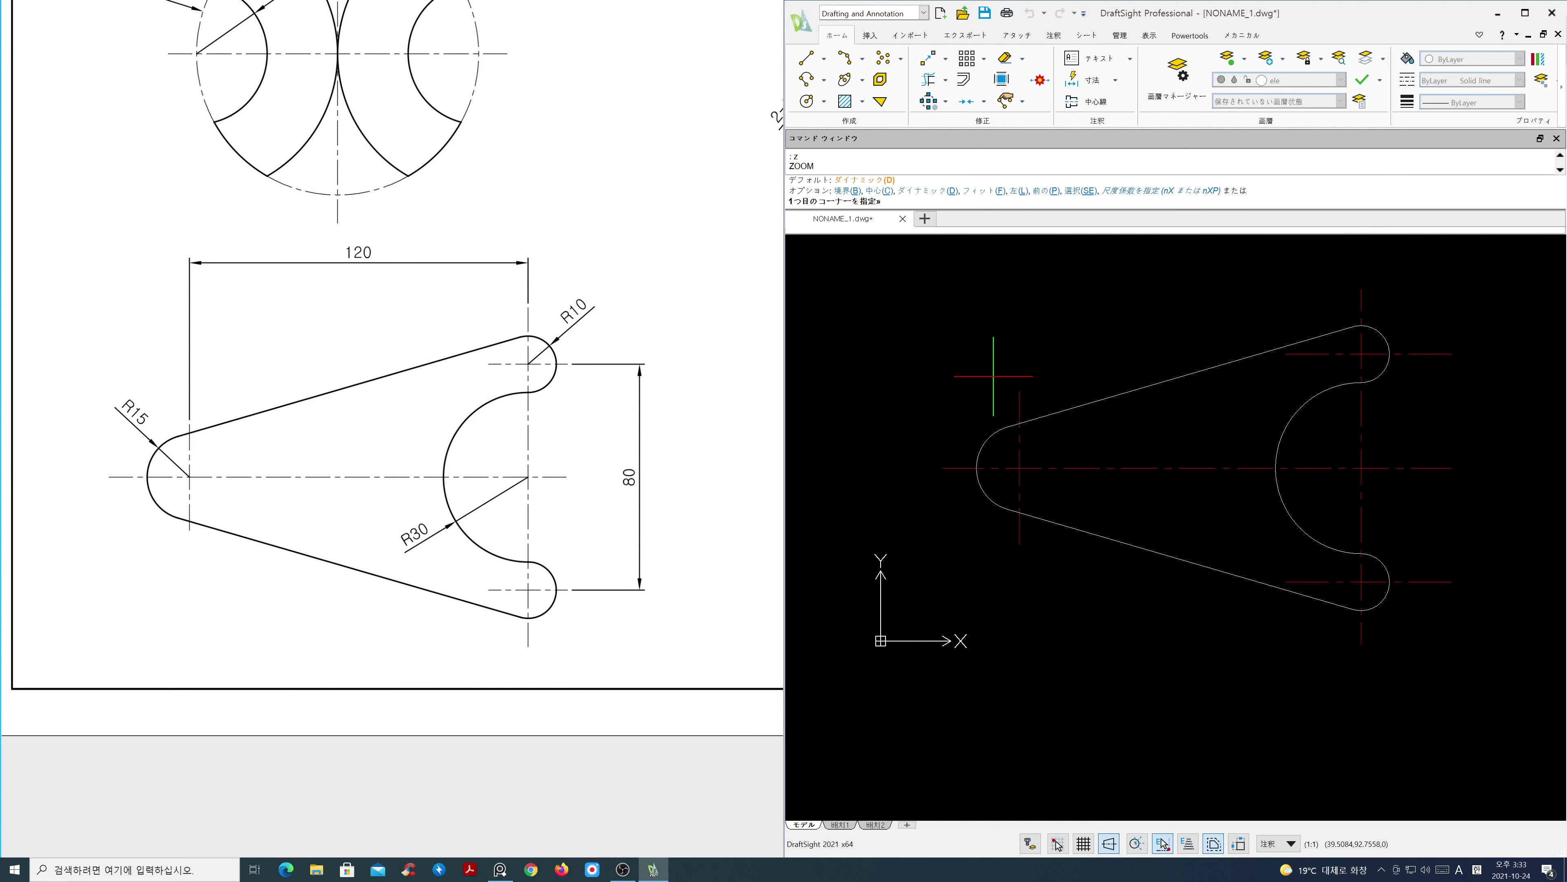
text(b)
key(Return)
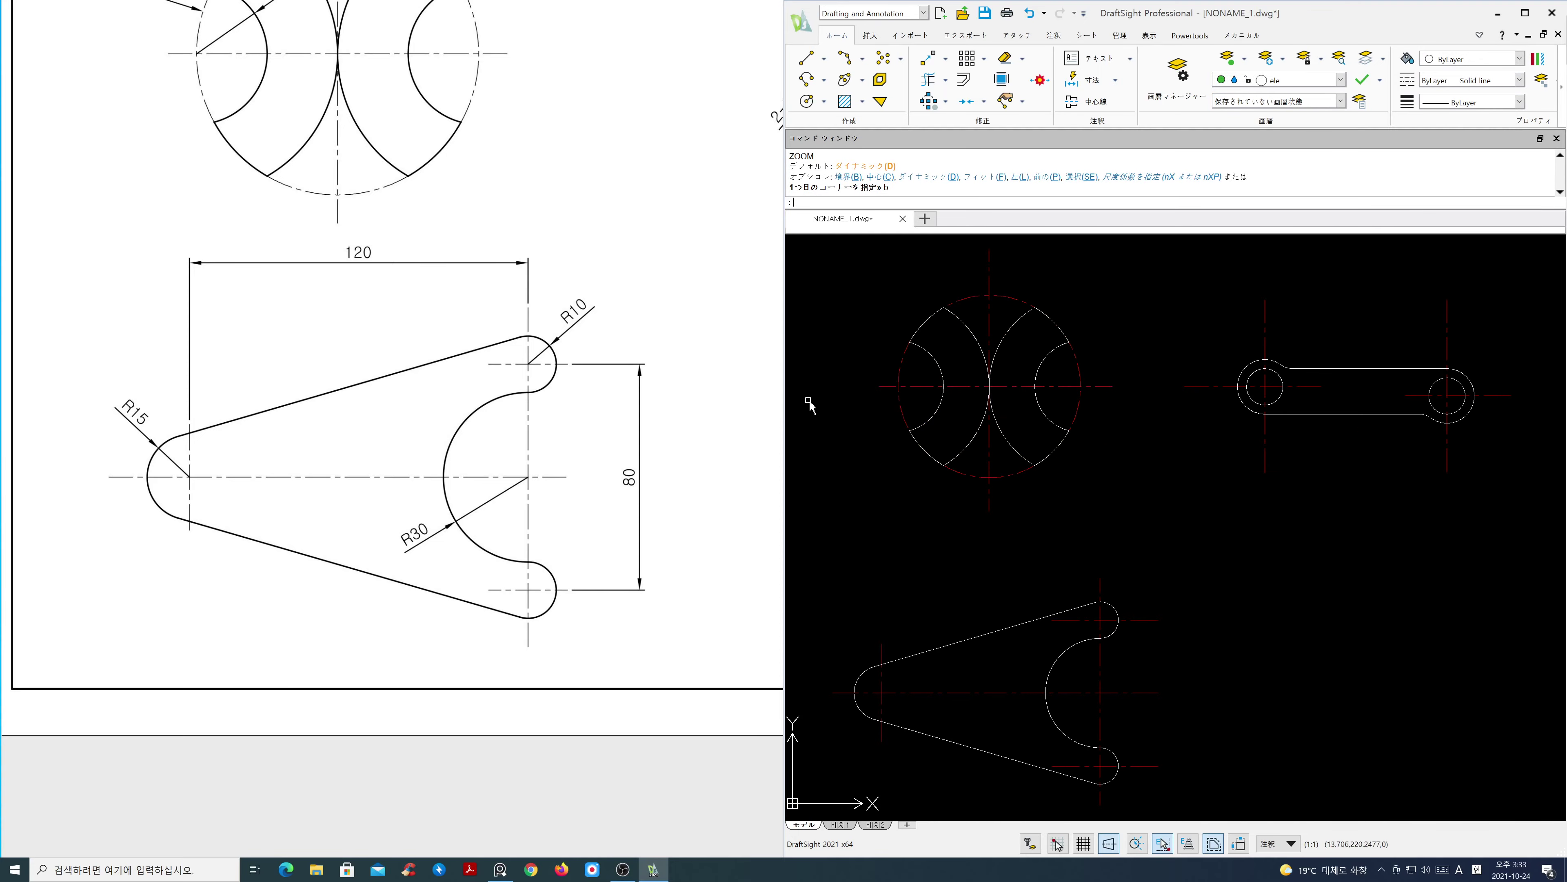
scroll(378, 499, down, 4)
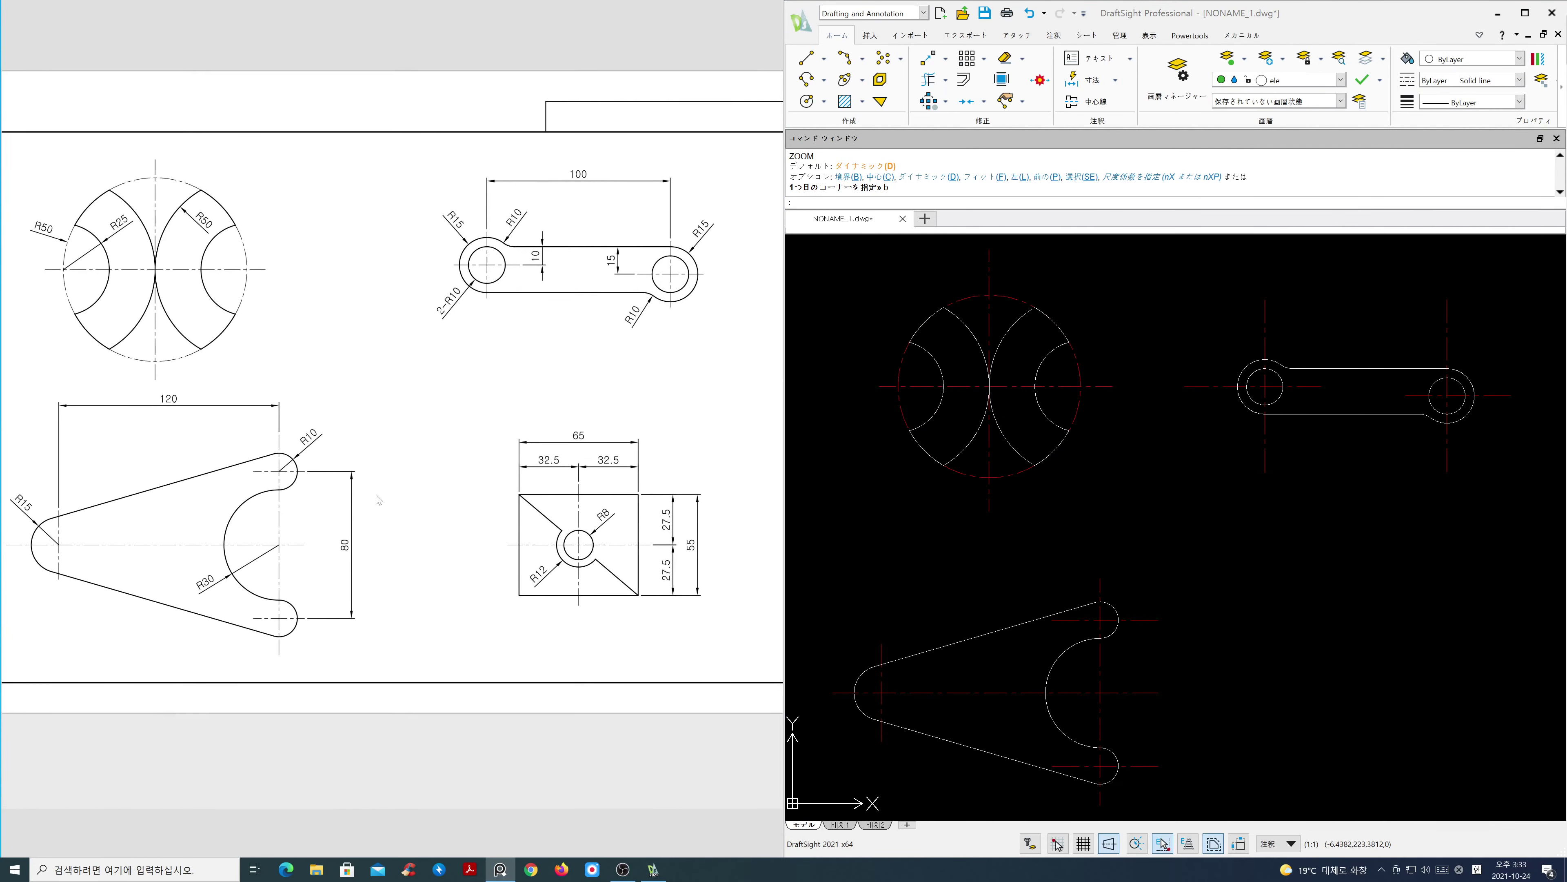
drag(379, 499, 386, 567)
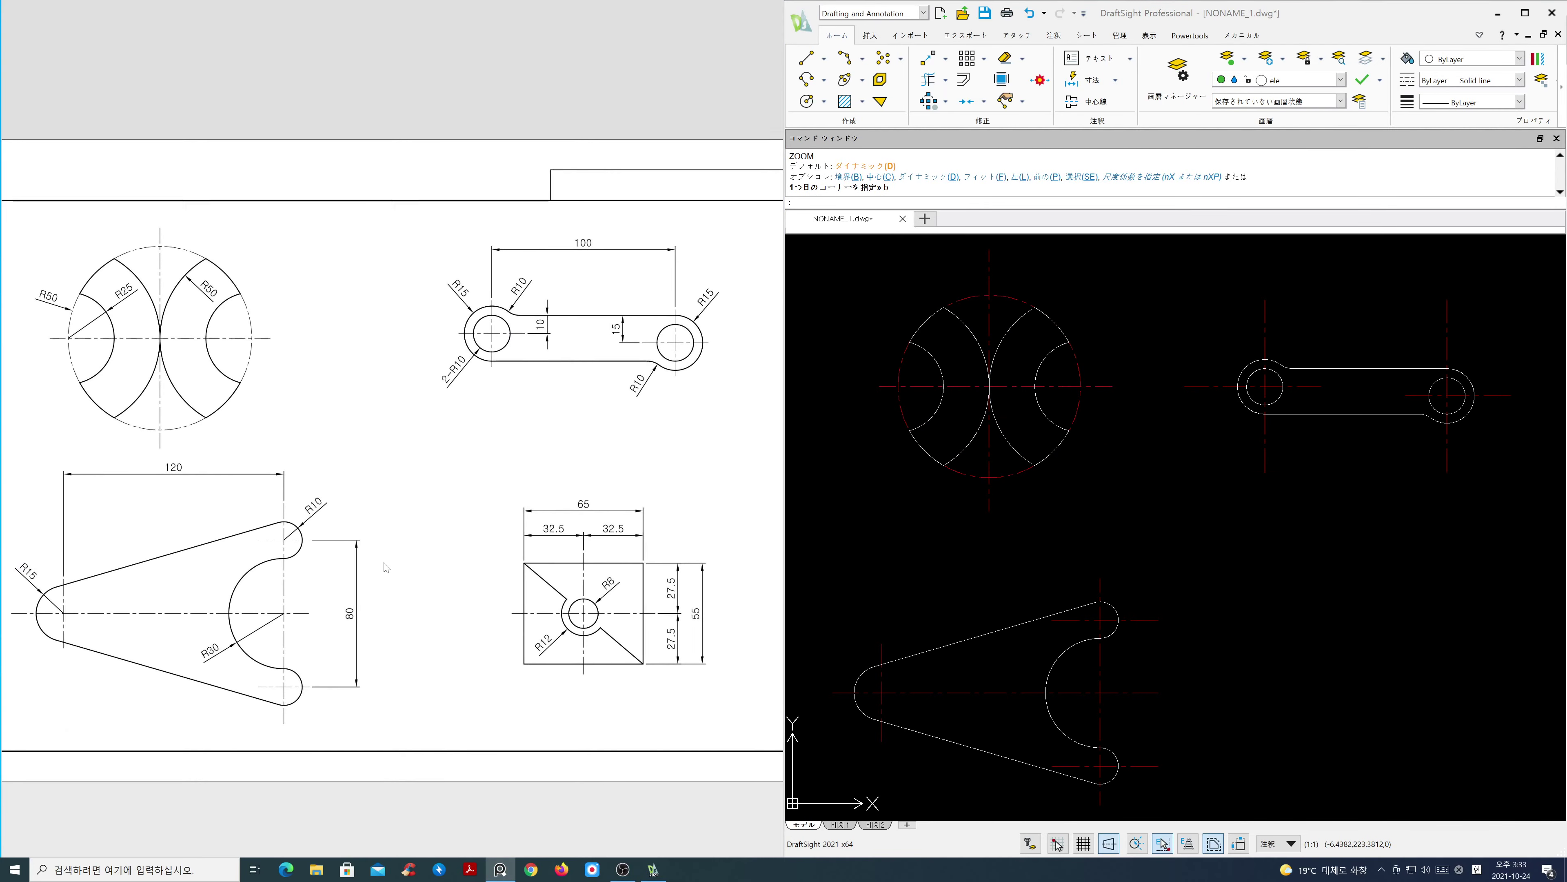
middle_drag(1102, 595, 1094, 545)
drag(717, 494, 726, 514)
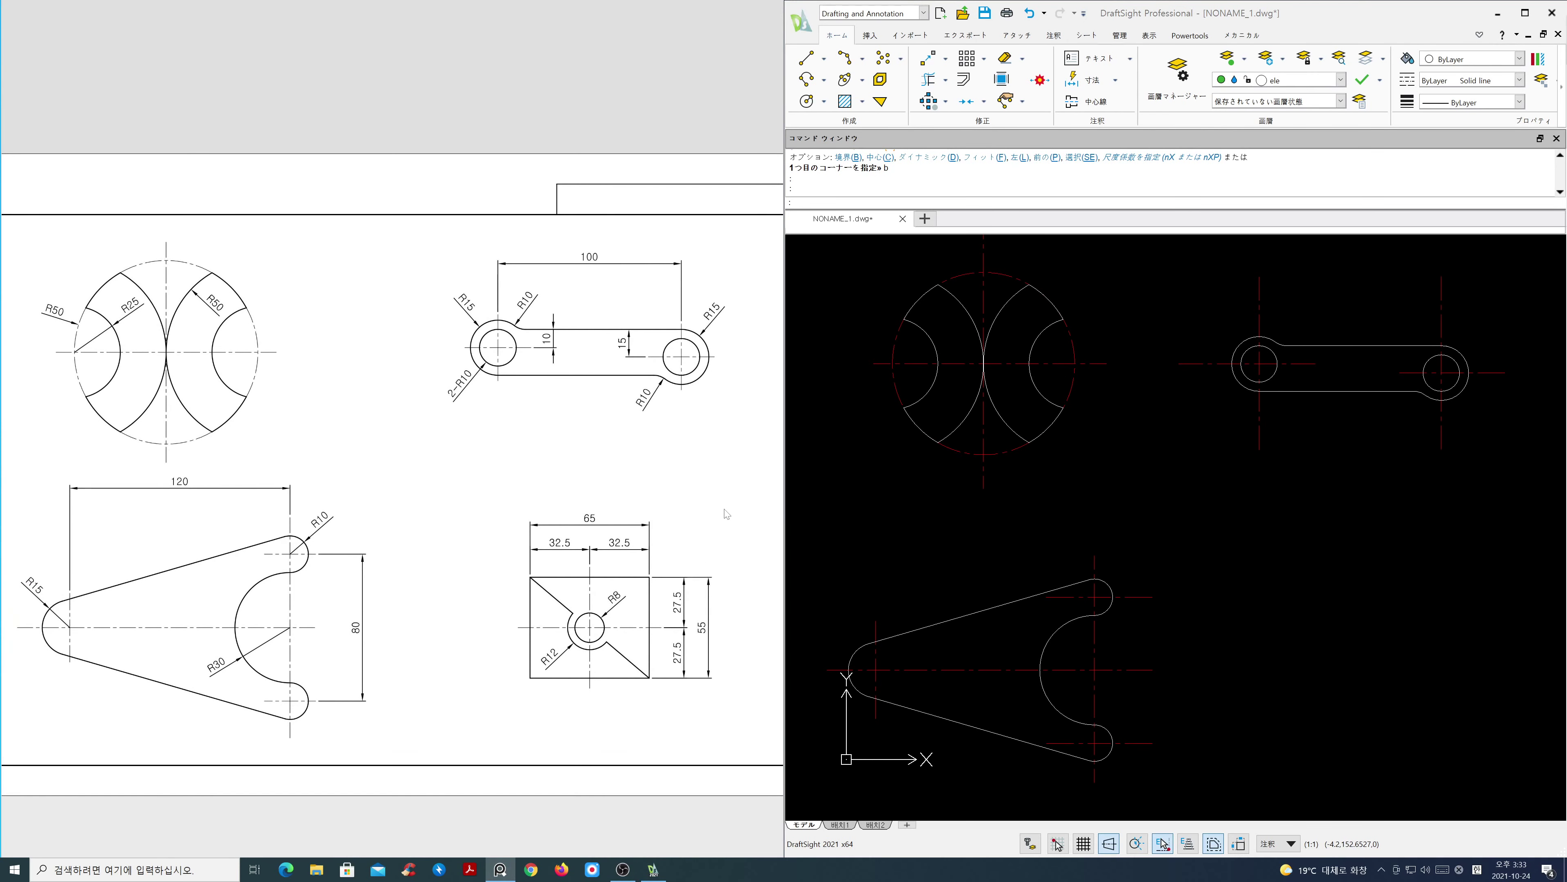
click(1340, 79)
click(1271, 112)
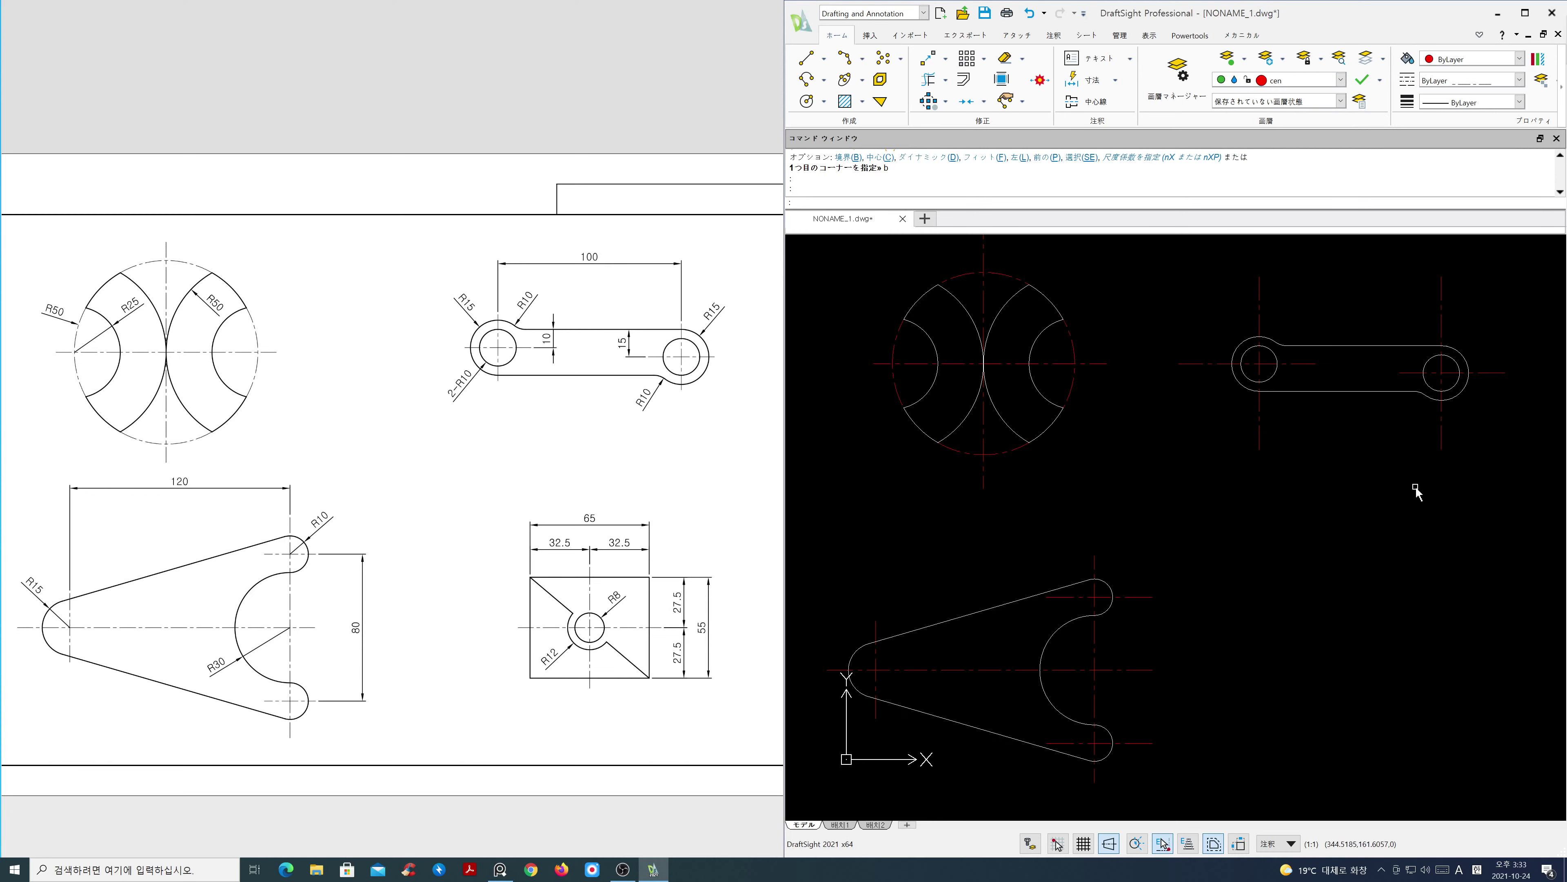
text(l)
key(Return)
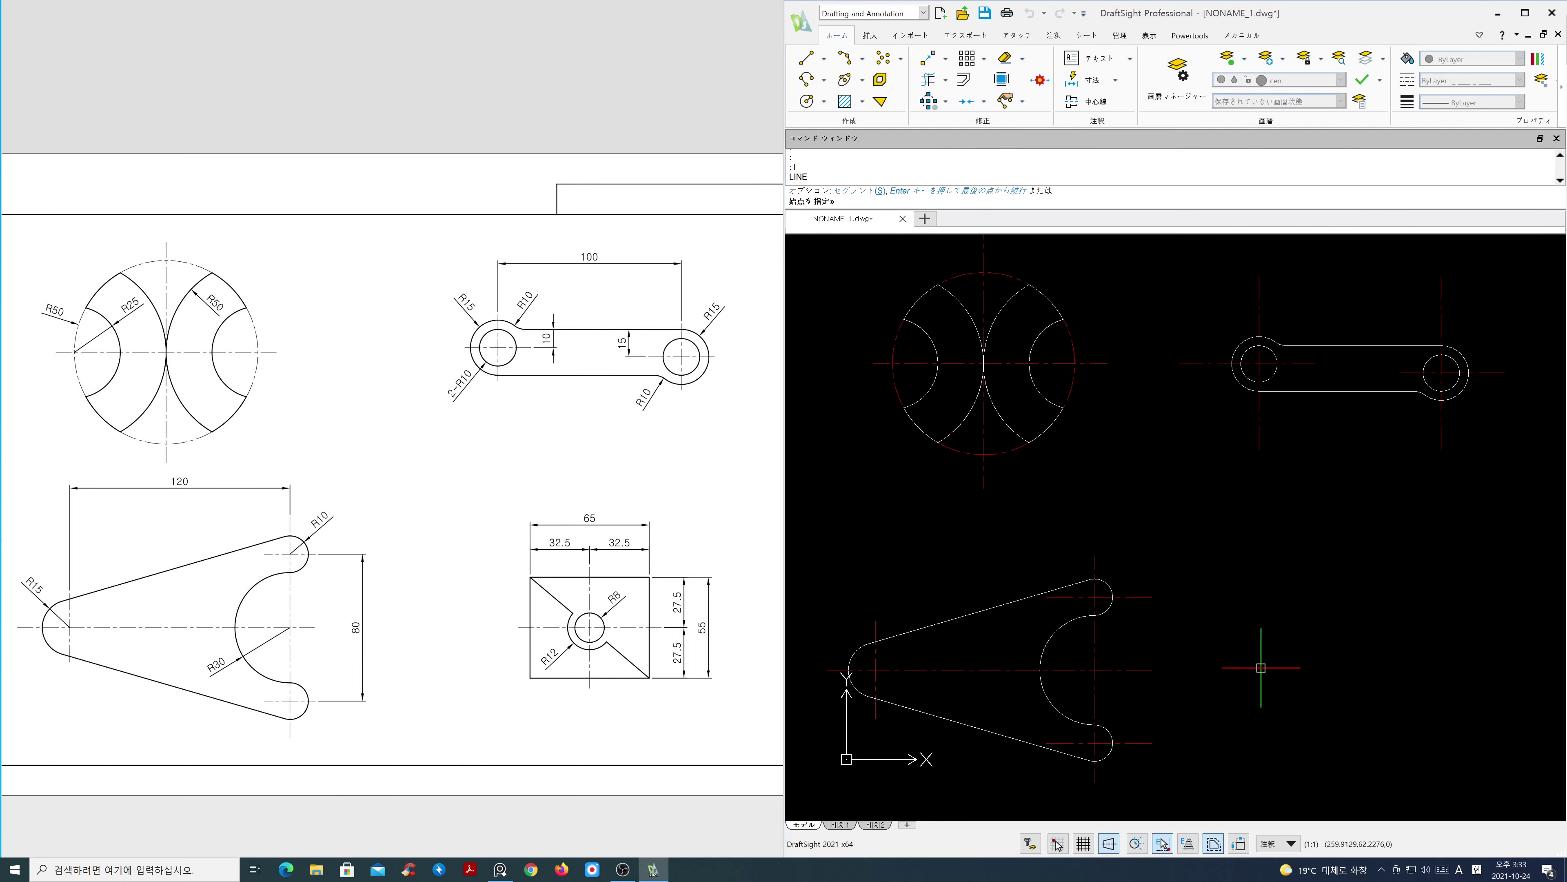
click(1259, 668)
click(1475, 668)
key(Return)
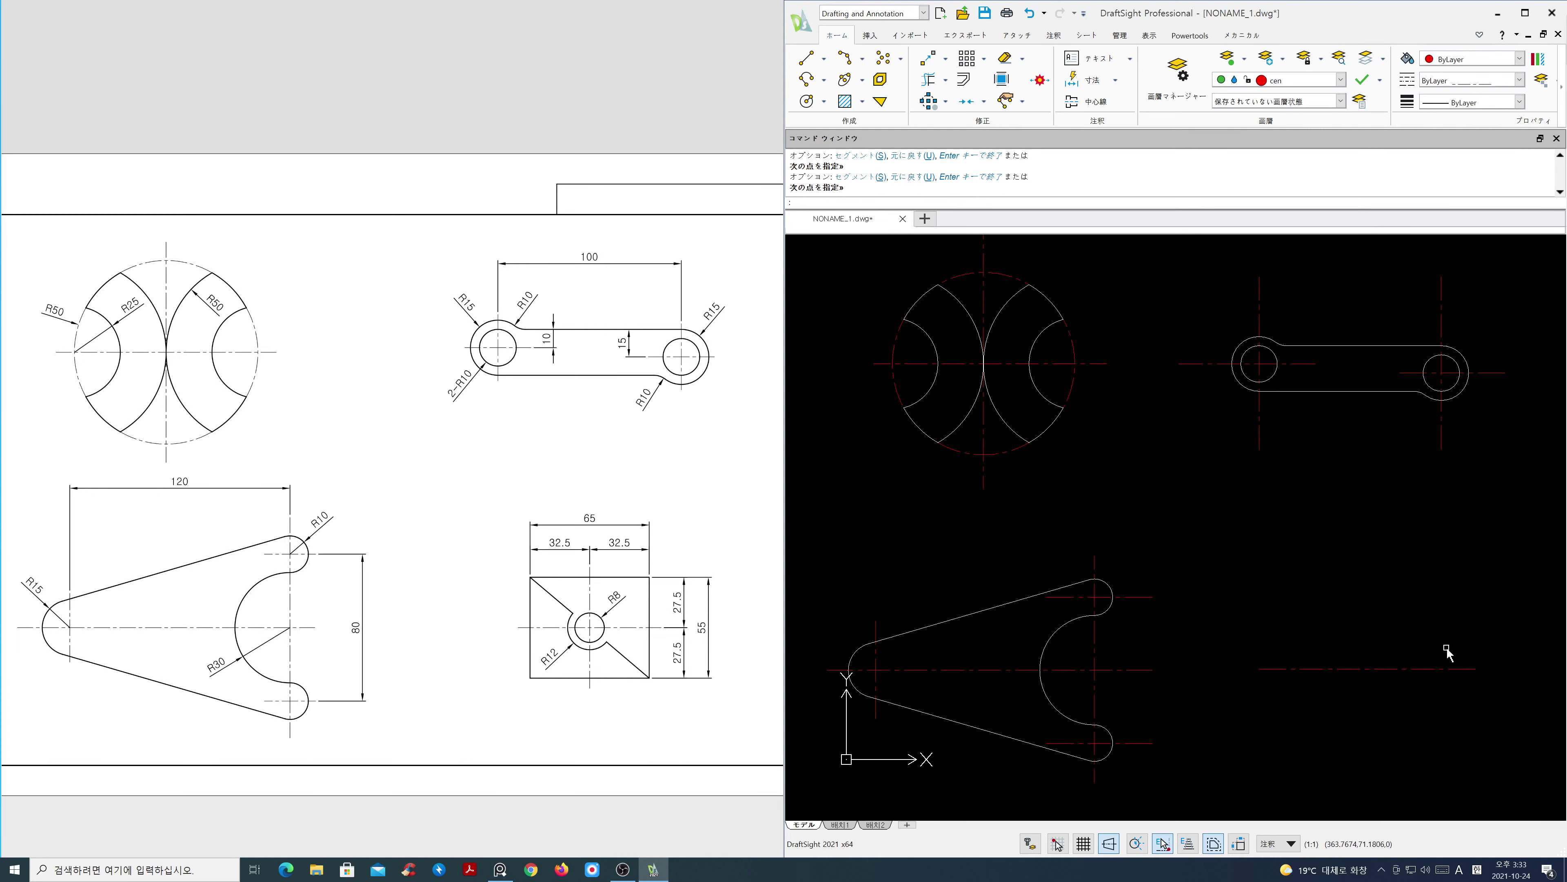
Draw a vertical centre line crossing the new horizontal centre line near its middle
key(Return)
click(1364, 573)
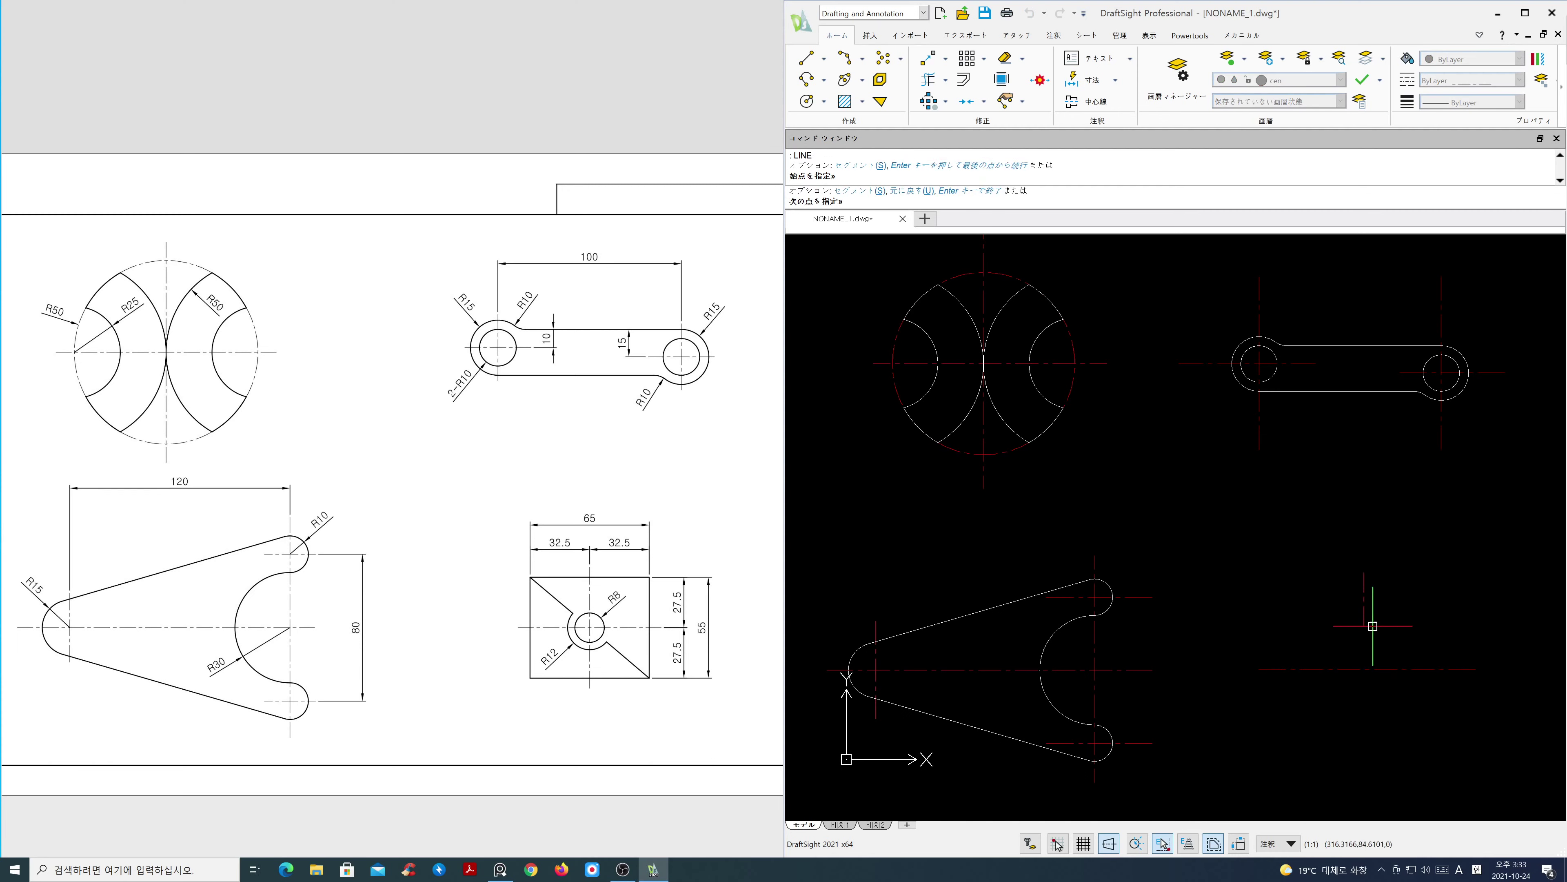
click(1398, 766)
key(Return)
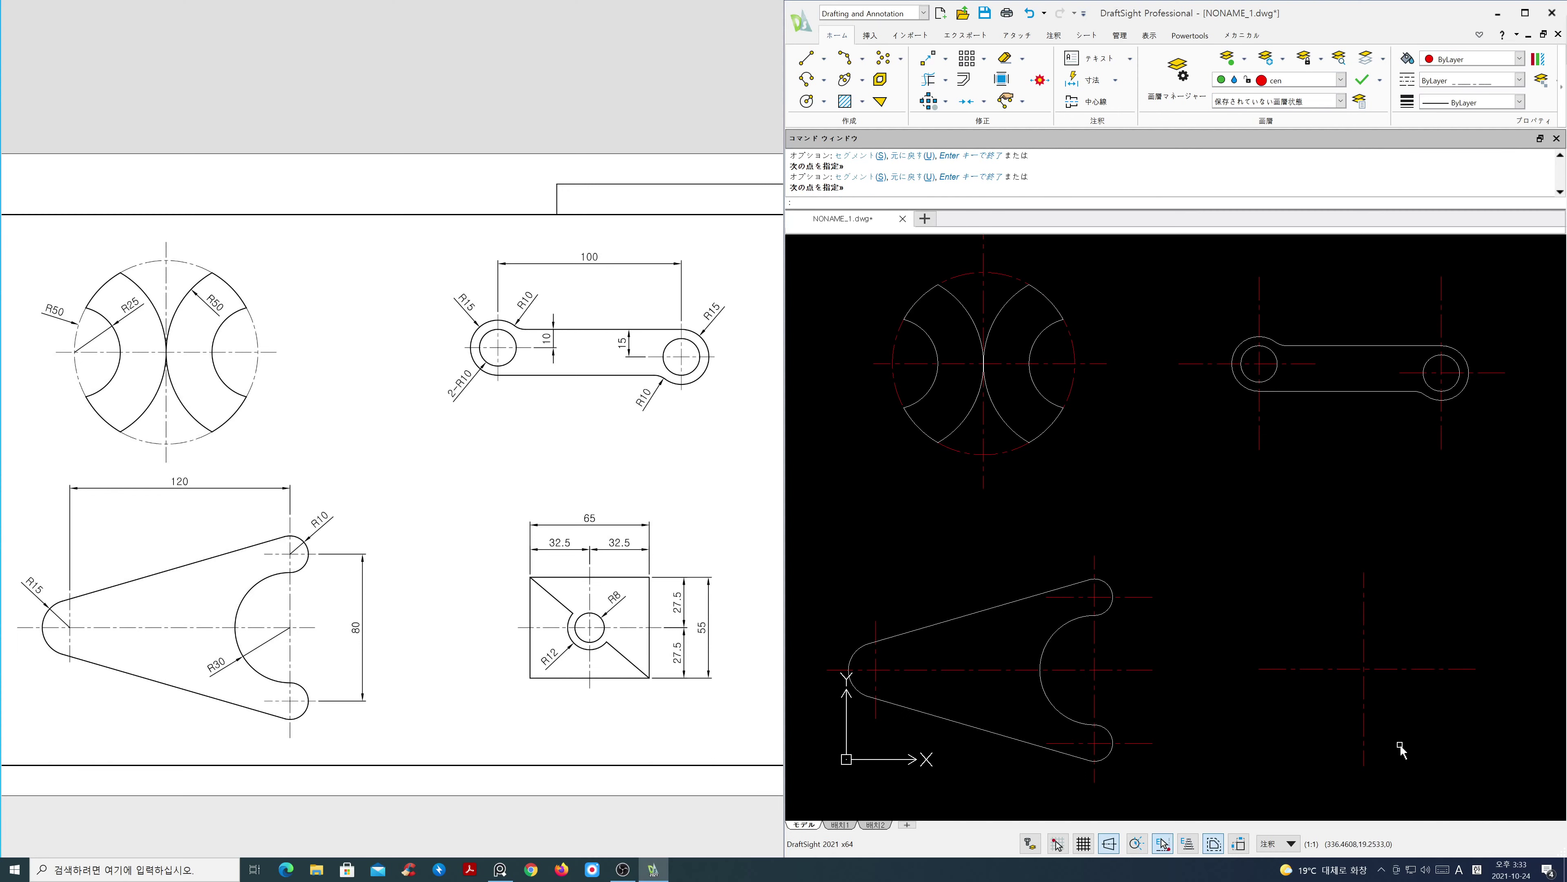
Make ele the current layer and set Offset to place its copies on the active layer
click(1340, 79)
click(1271, 140)
text(o)
key(Return)
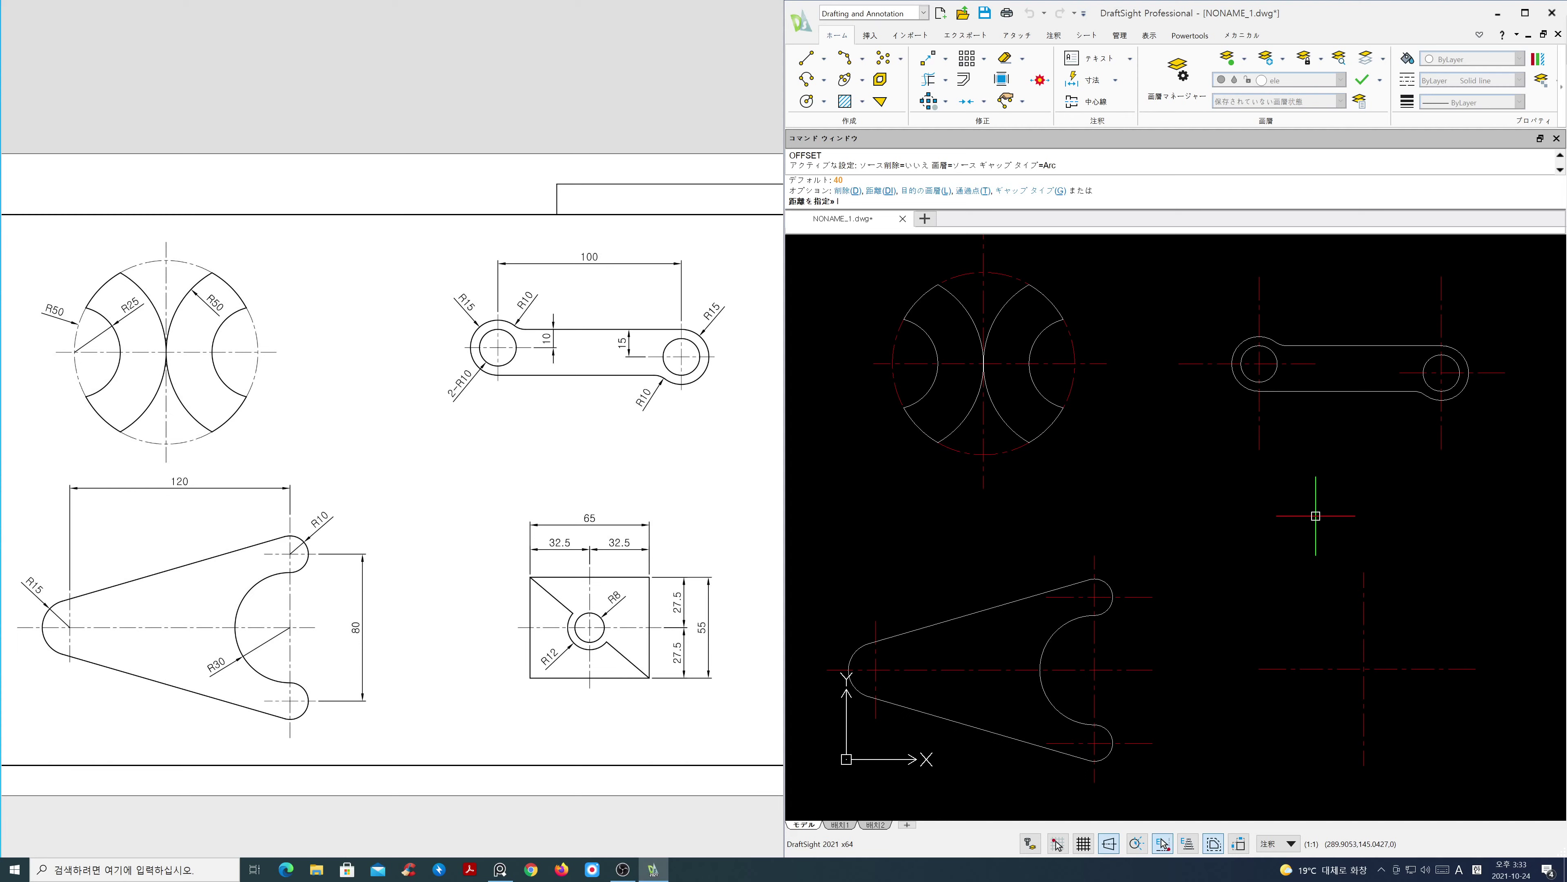
text(l)
key(Return)
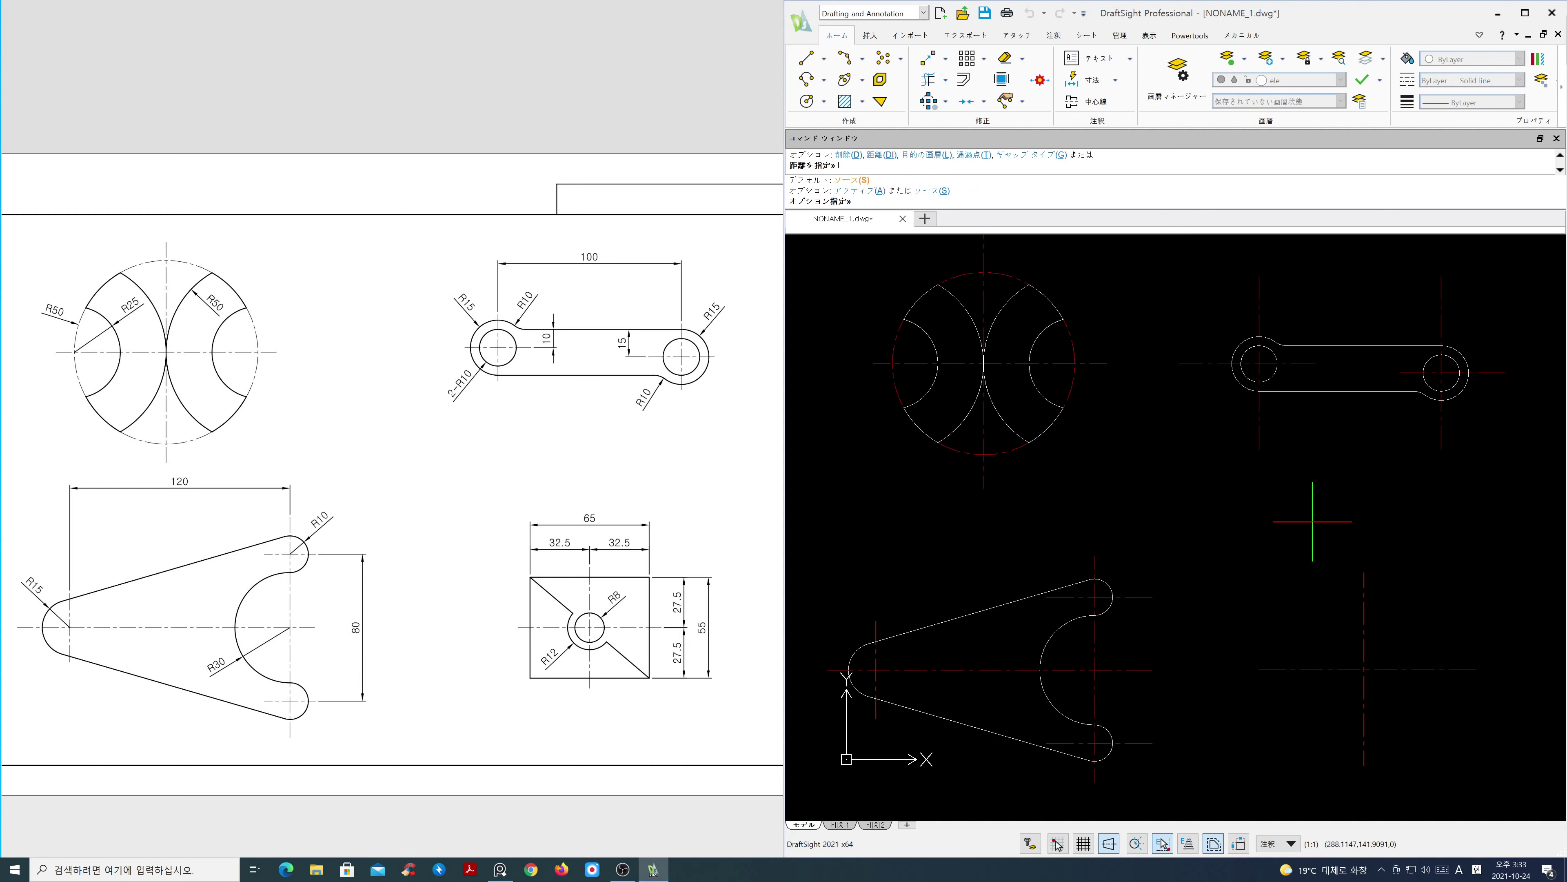
text(a)
key(Return)
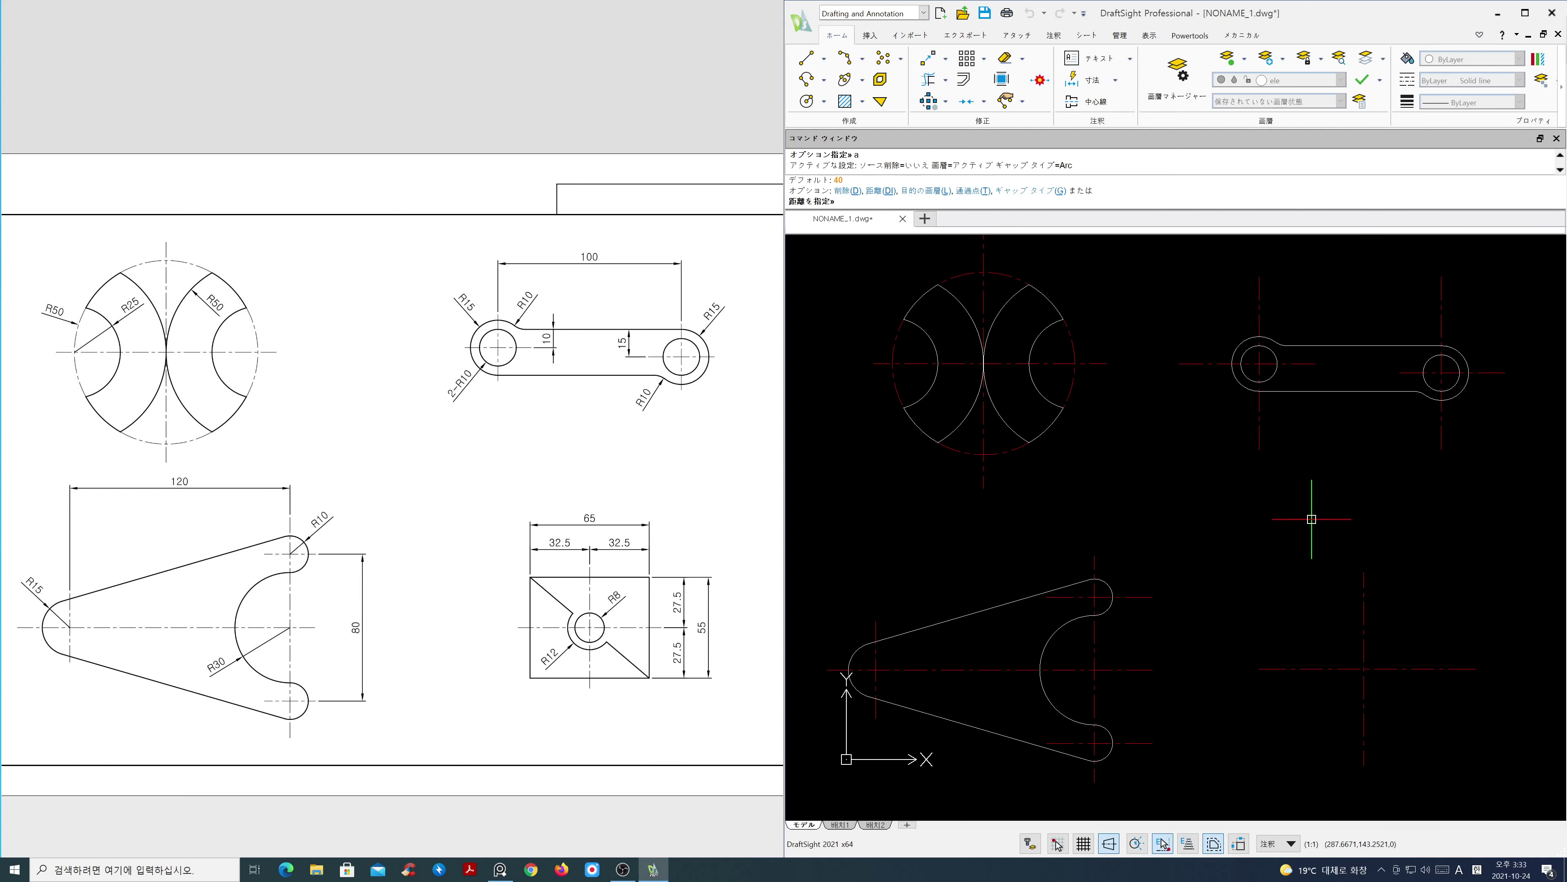
Offset the fourth figure's vertical centre line by 32.5 to both sides
text(32.5)
key(Return)
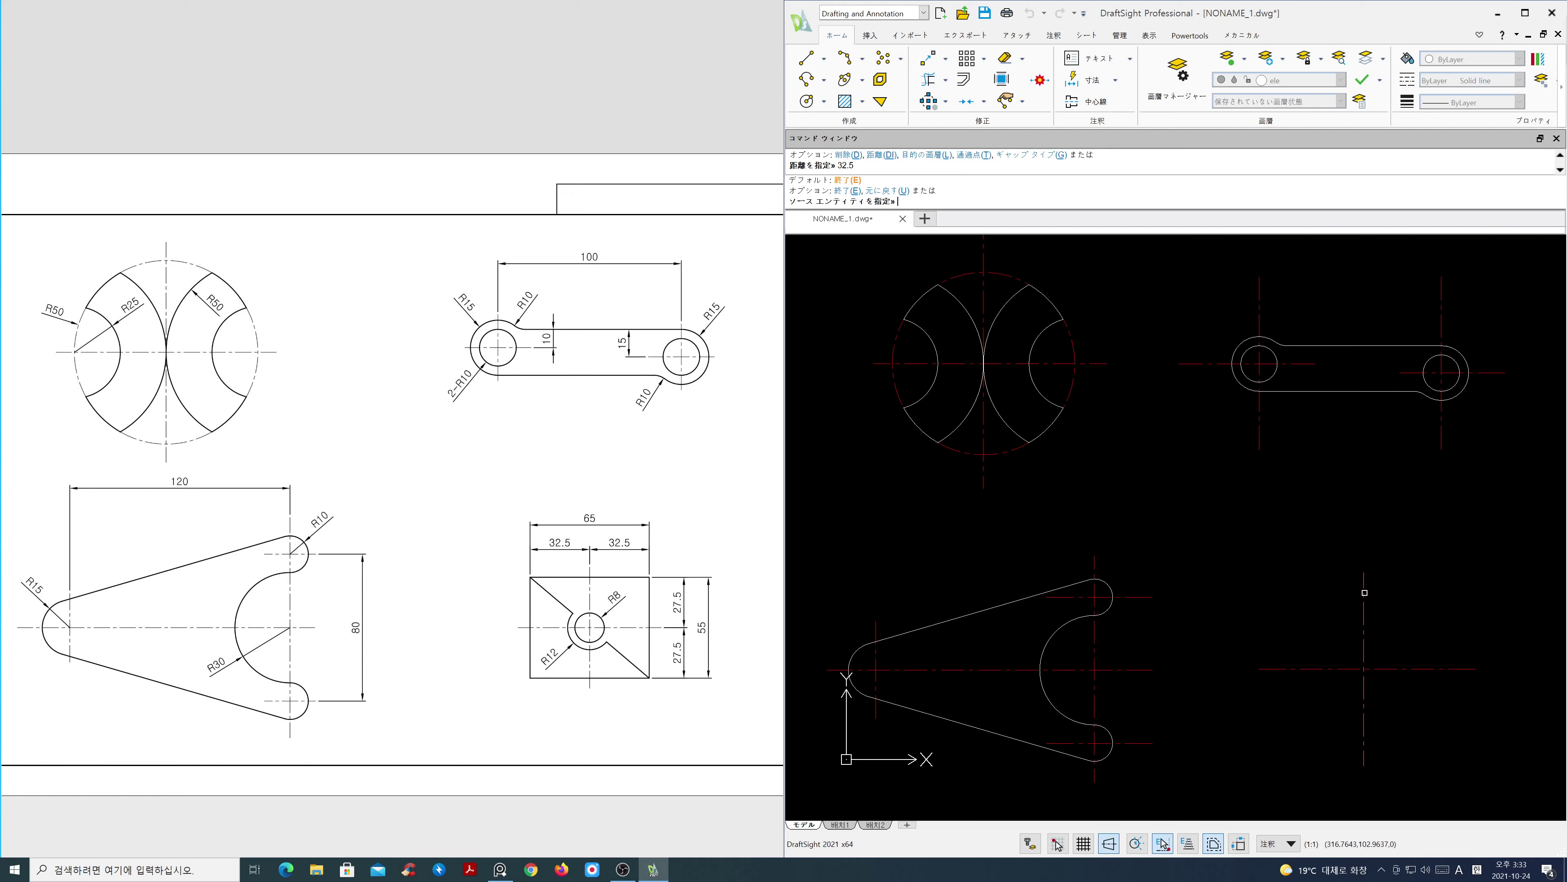
click(1363, 594)
click(1365, 600)
click(1389, 603)
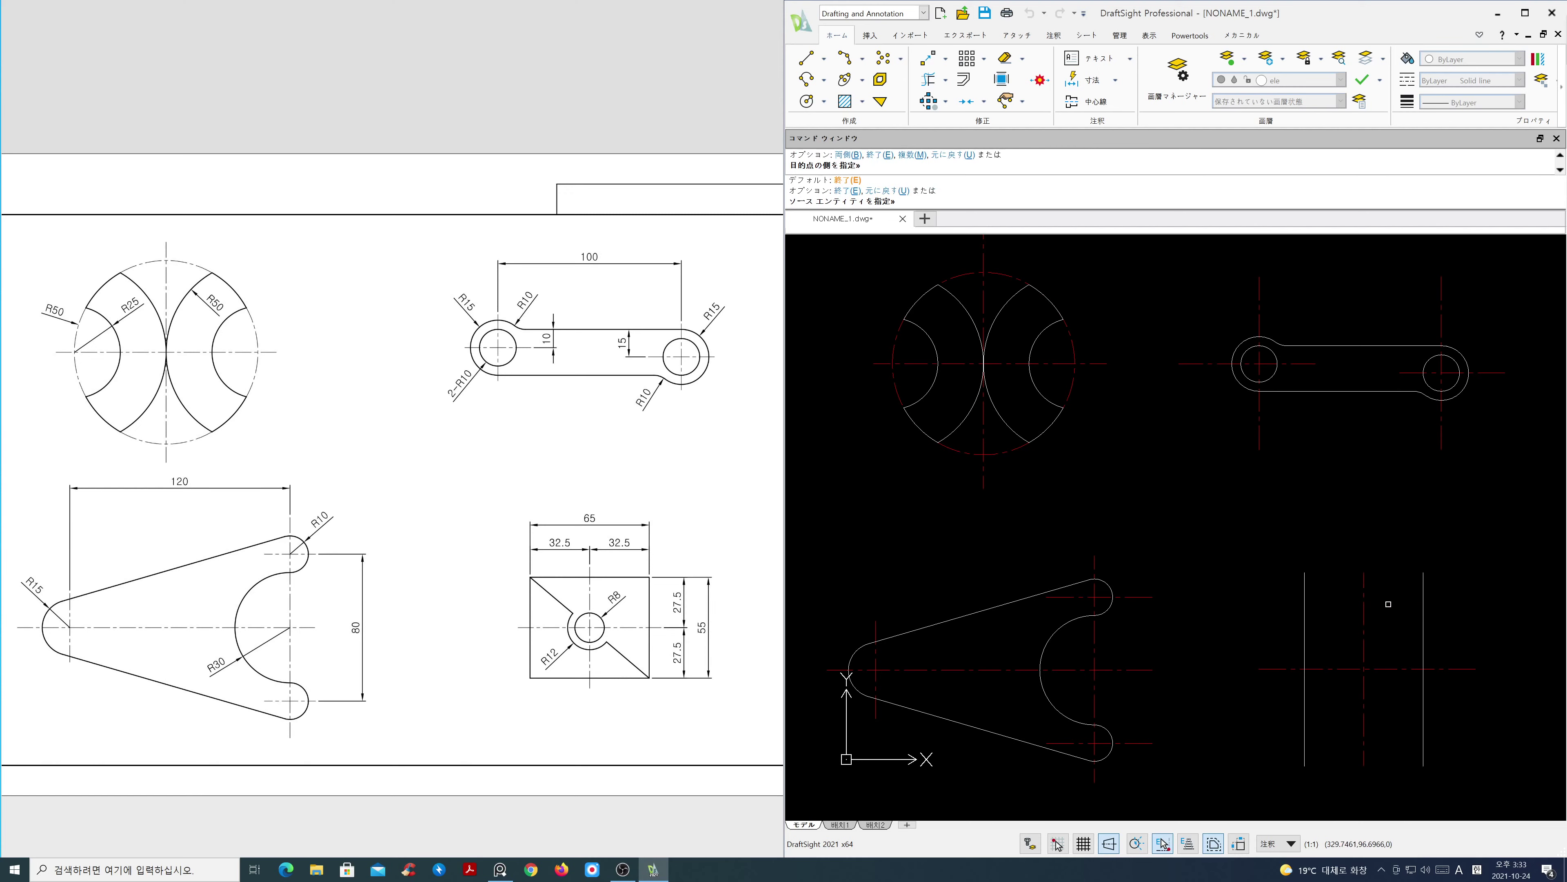
key(Return)
Offset the fourth figure's horizontal centre line by 27.5 upwards and downwards
key(Return)
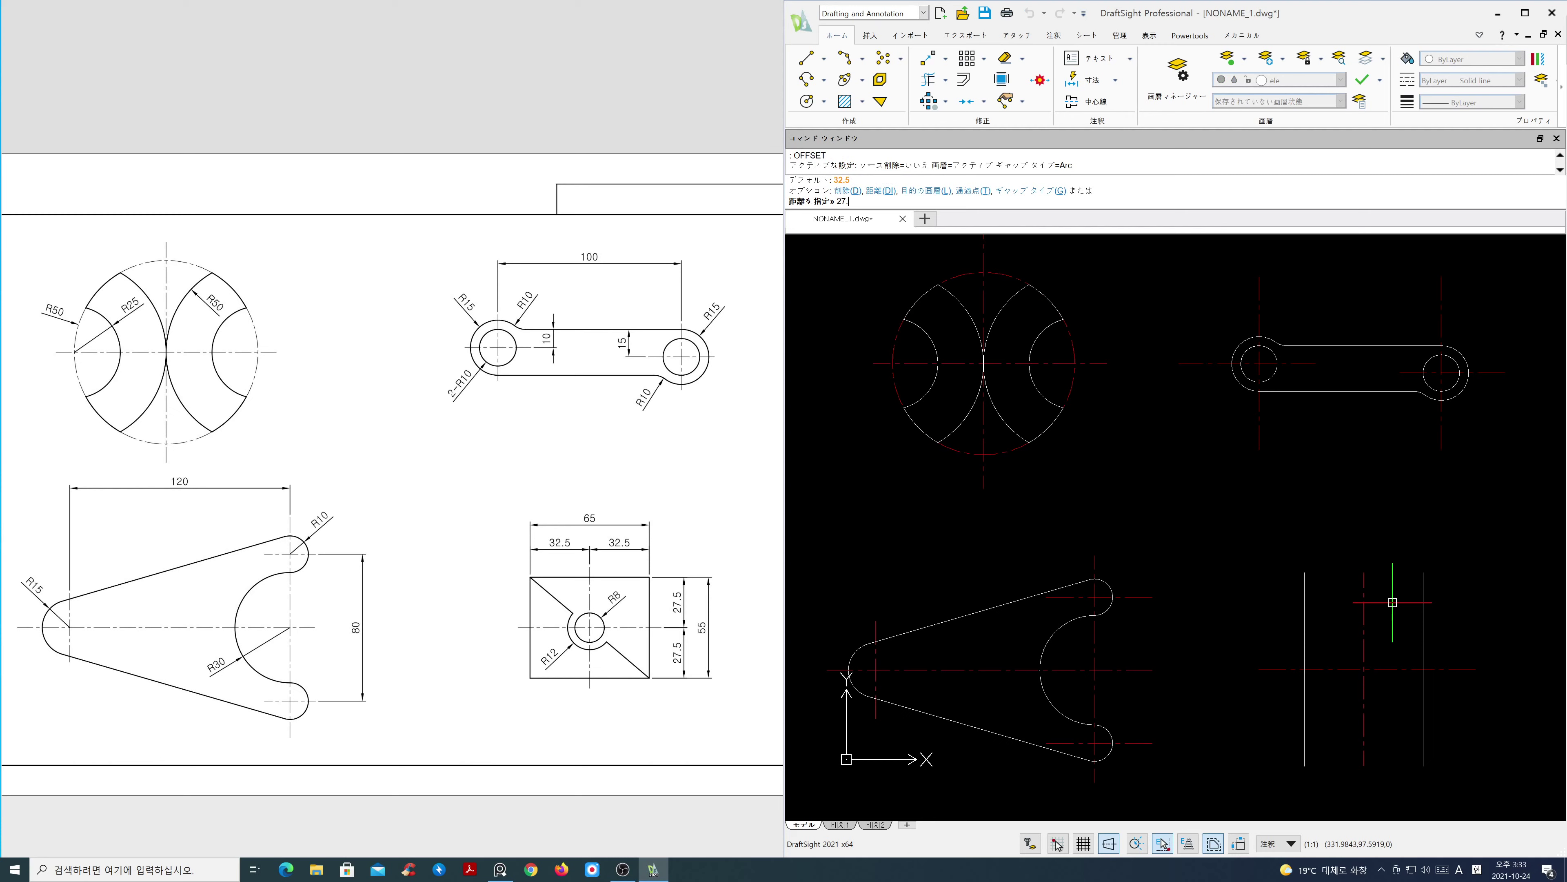
key(Return)
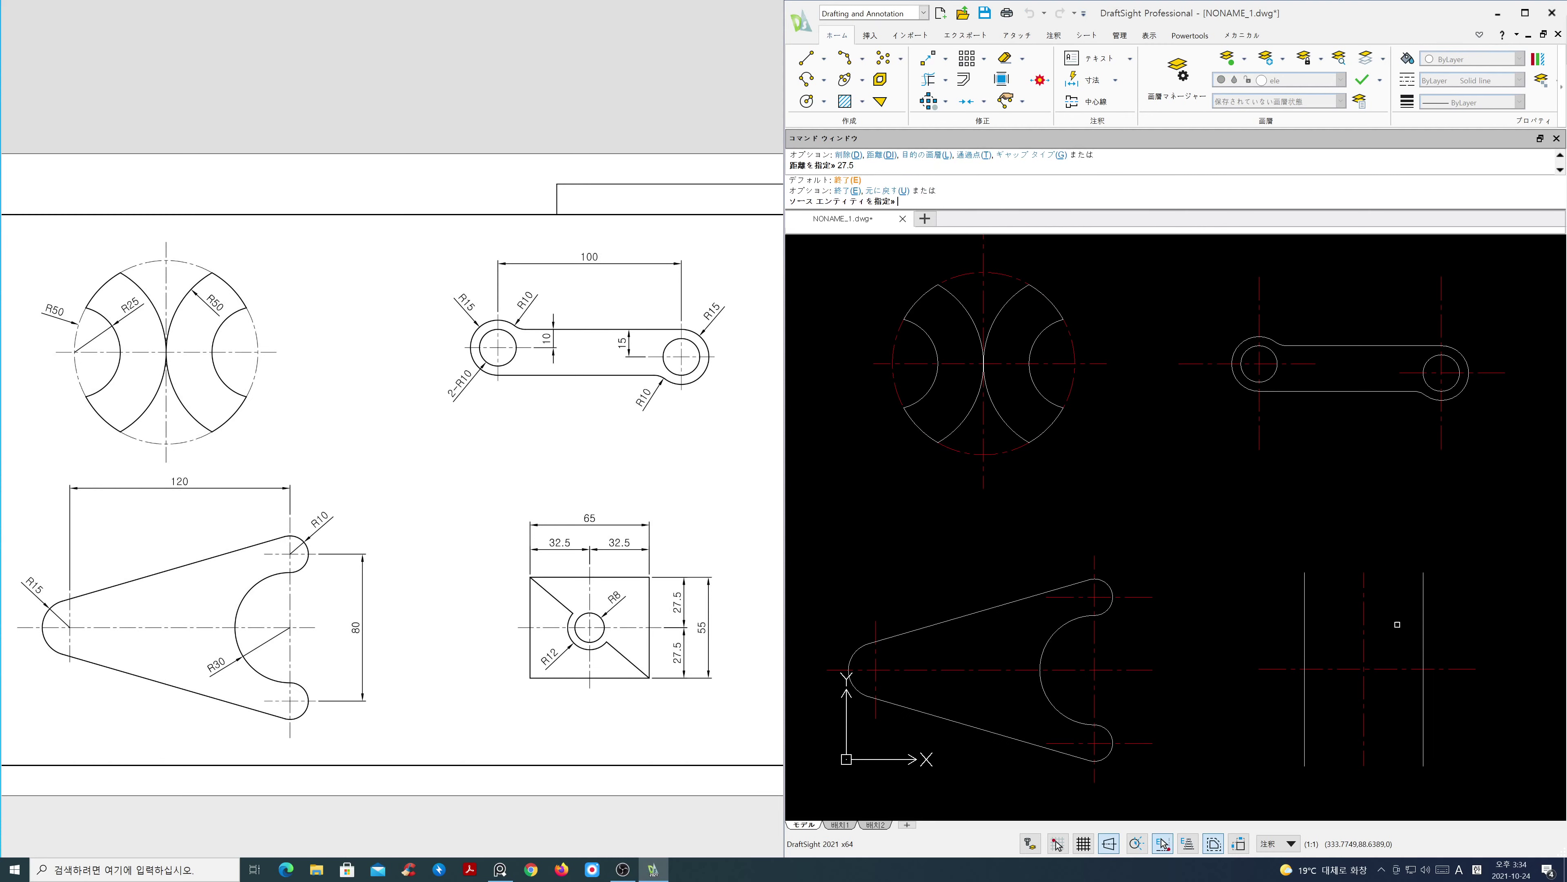
click(1400, 669)
click(1392, 669)
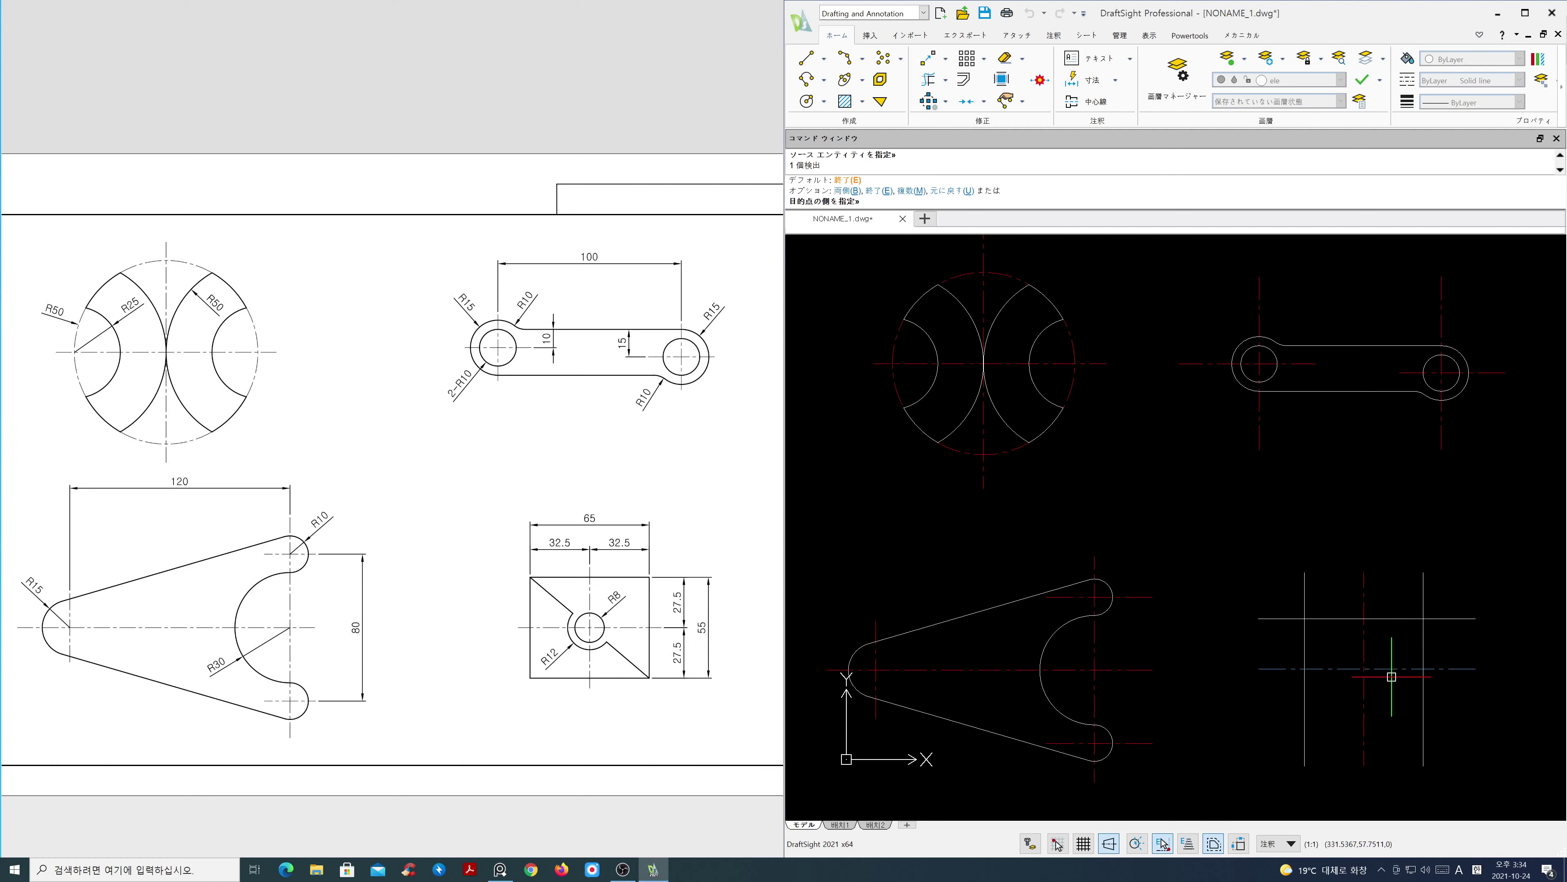
click(1393, 680)
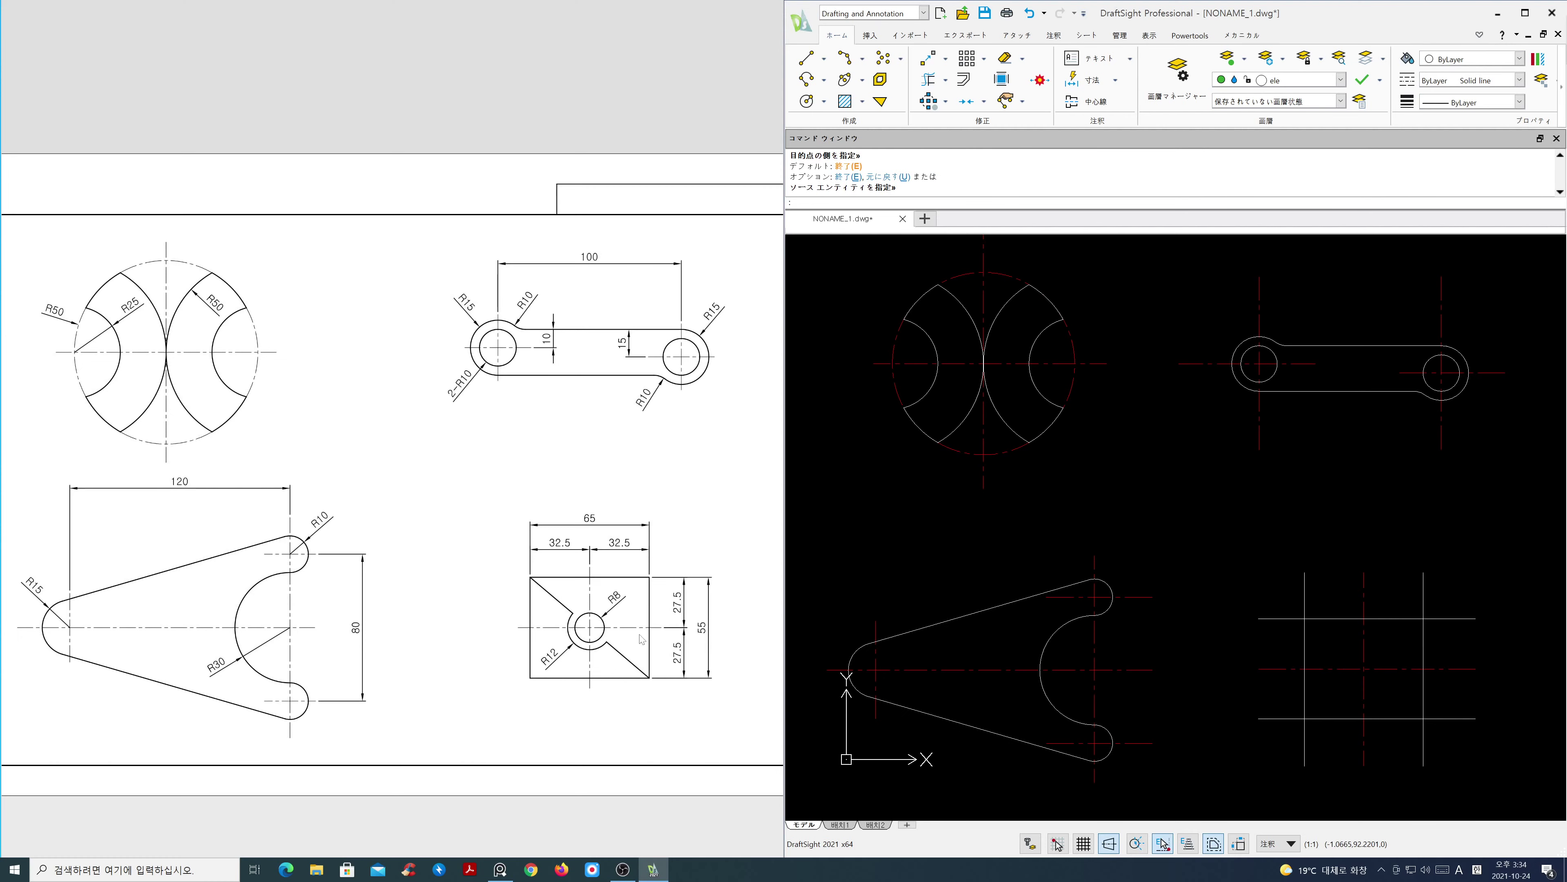
Freeze the cen layer to leave only the four offset lines of the fourth figure
scroll(642, 639, up, 5)
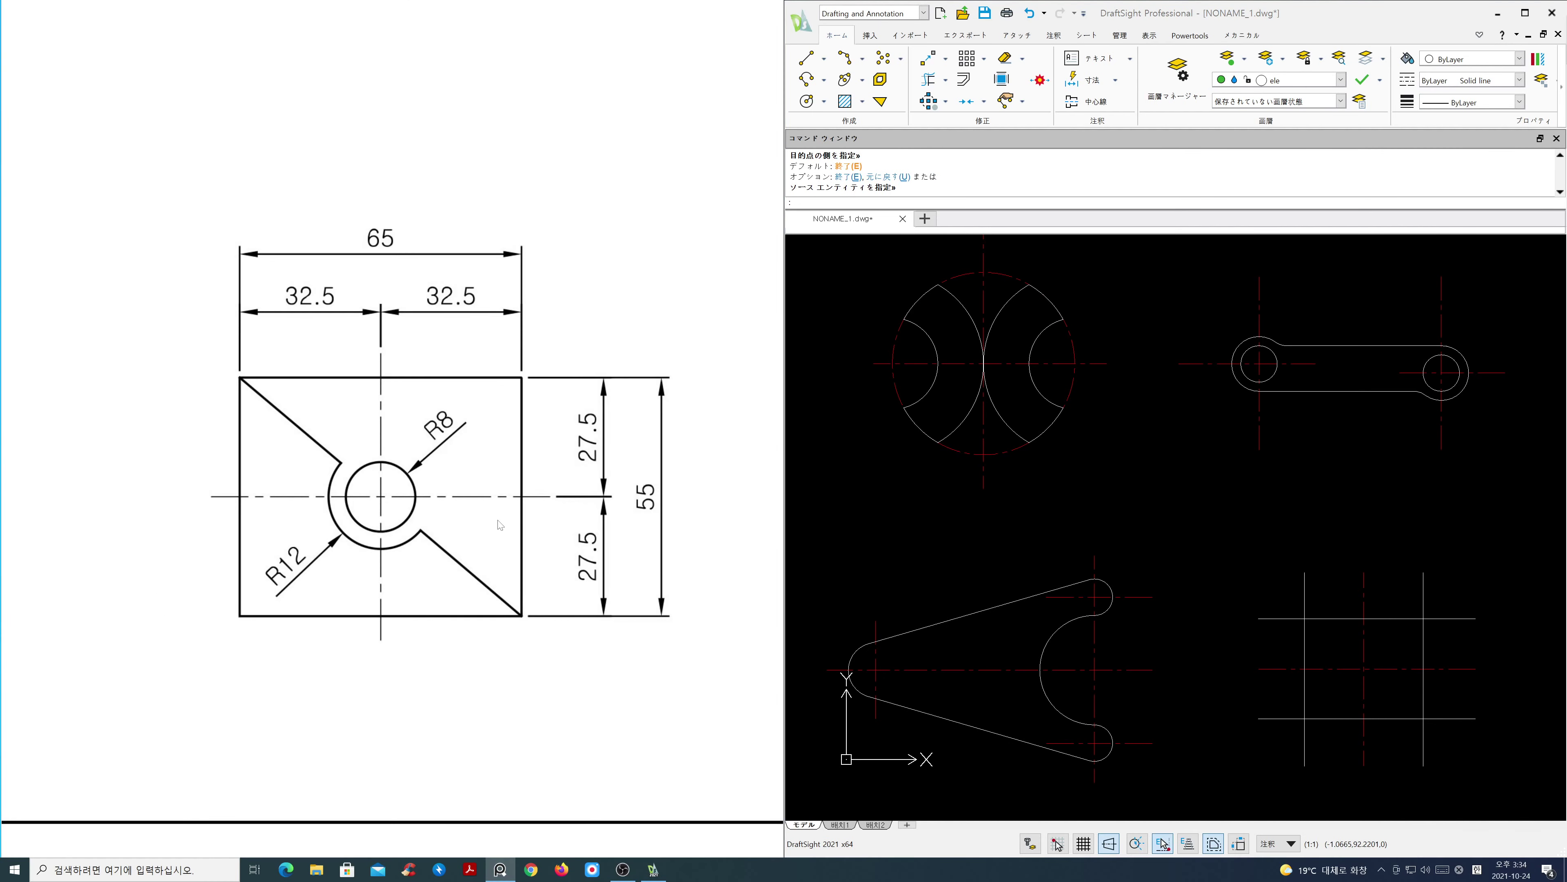
scroll(500, 524, down, 3)
mouse_move(1367, 680)
middle_down()
mouse_move(1242, 518)
mouse_move(1265, 491)
mouse_move(1265, 524)
middle_up()
scroll(1256, 494, up, 3)
scroll(1270, 533, down, 2)
scroll(1266, 529, up, 2)
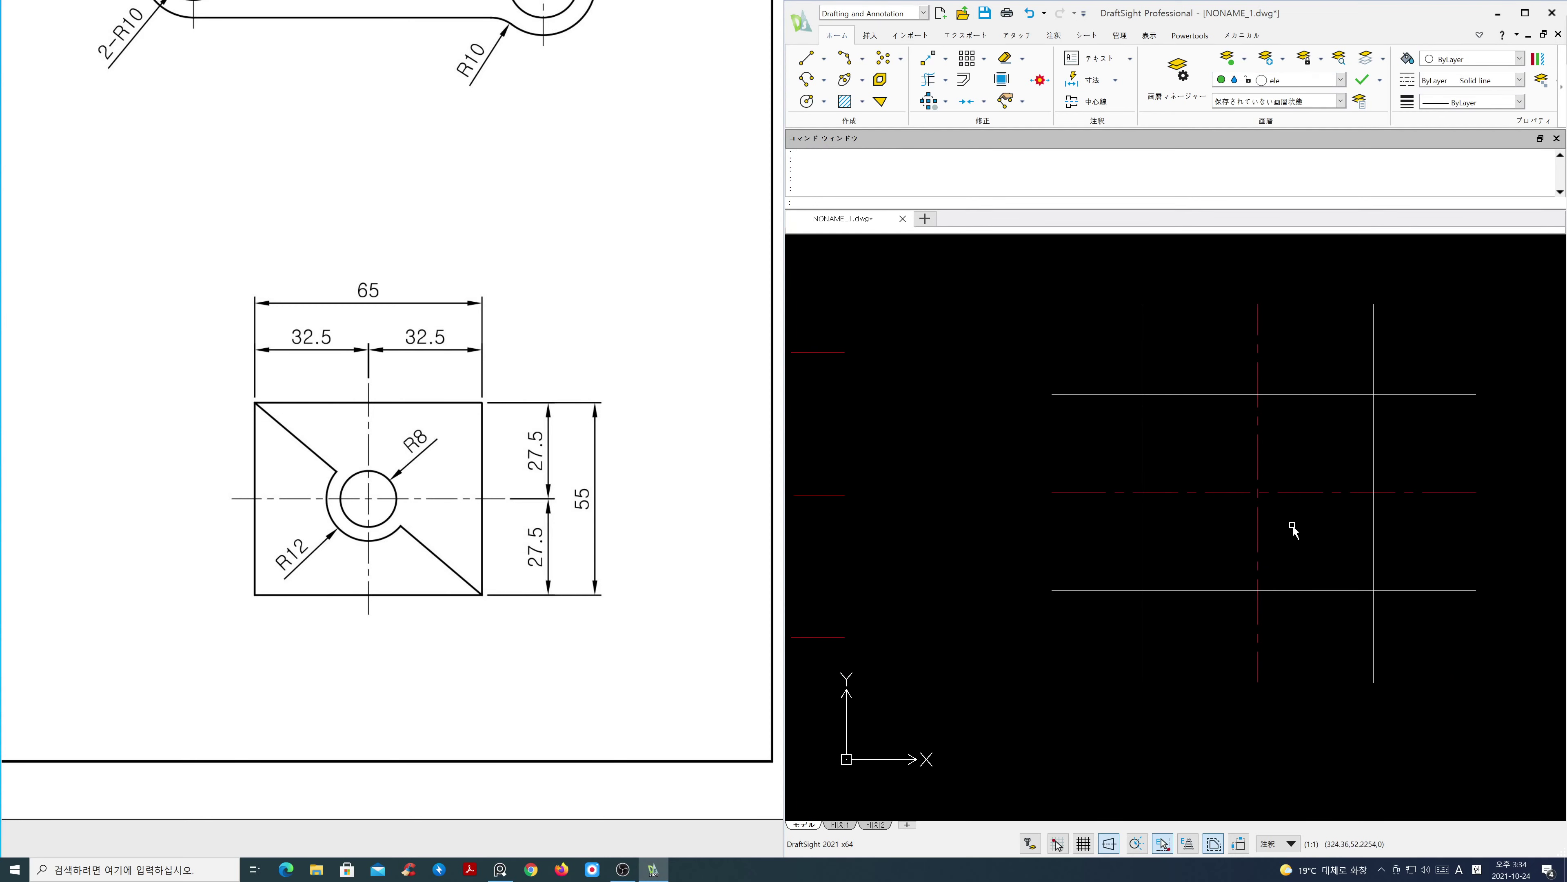
click(1340, 80)
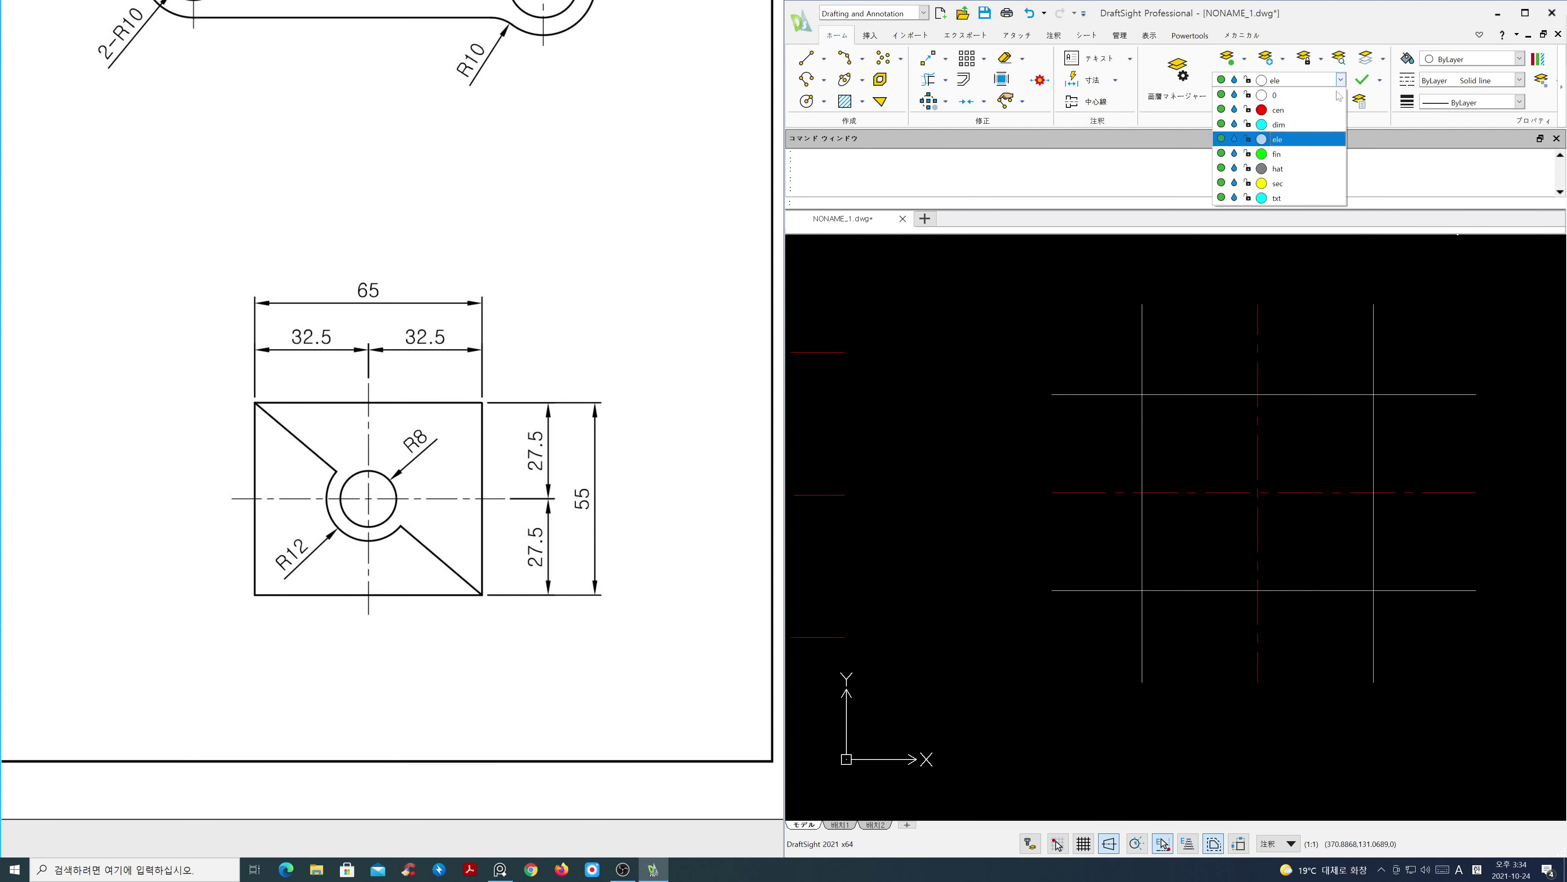
click(1234, 110)
click(1215, 266)
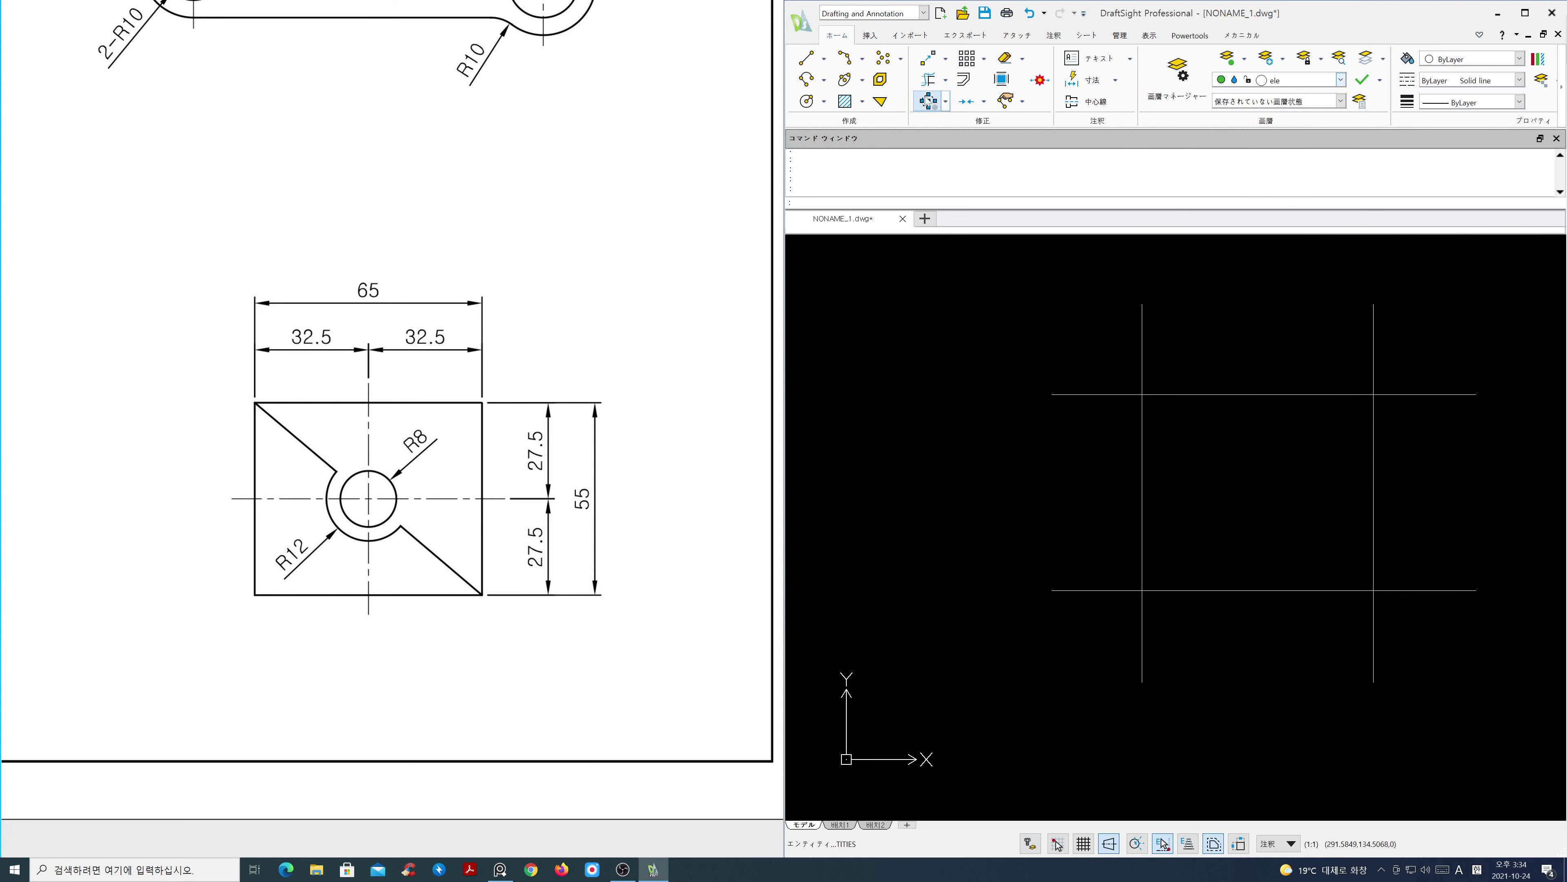
Power-trim the overhanging ends of the four offset lines to form a closed 65 by 55 rectangle
click(928, 81)
mouse_move(1096, 374)
mouse_down()
mouse_move(1091, 564)
mouse_move(1364, 636)
mouse_move(1371, 375)
mouse_move(1341, 355)
mouse_up()
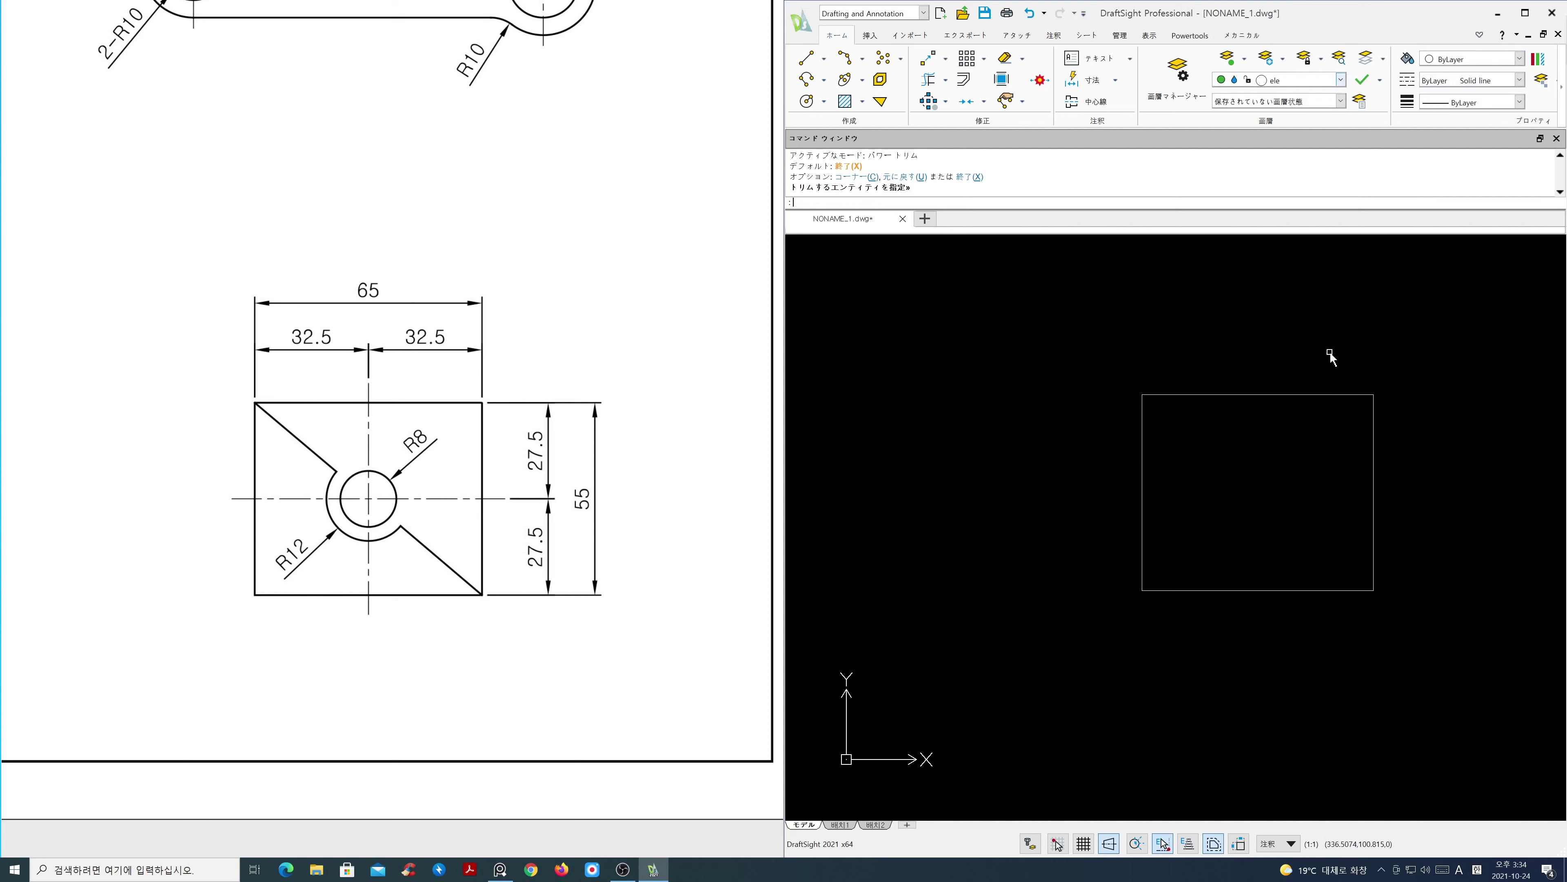
key(Return)
Restrict the entity snaps to endpoint and intersection for the new line
text(l)
key(Return)
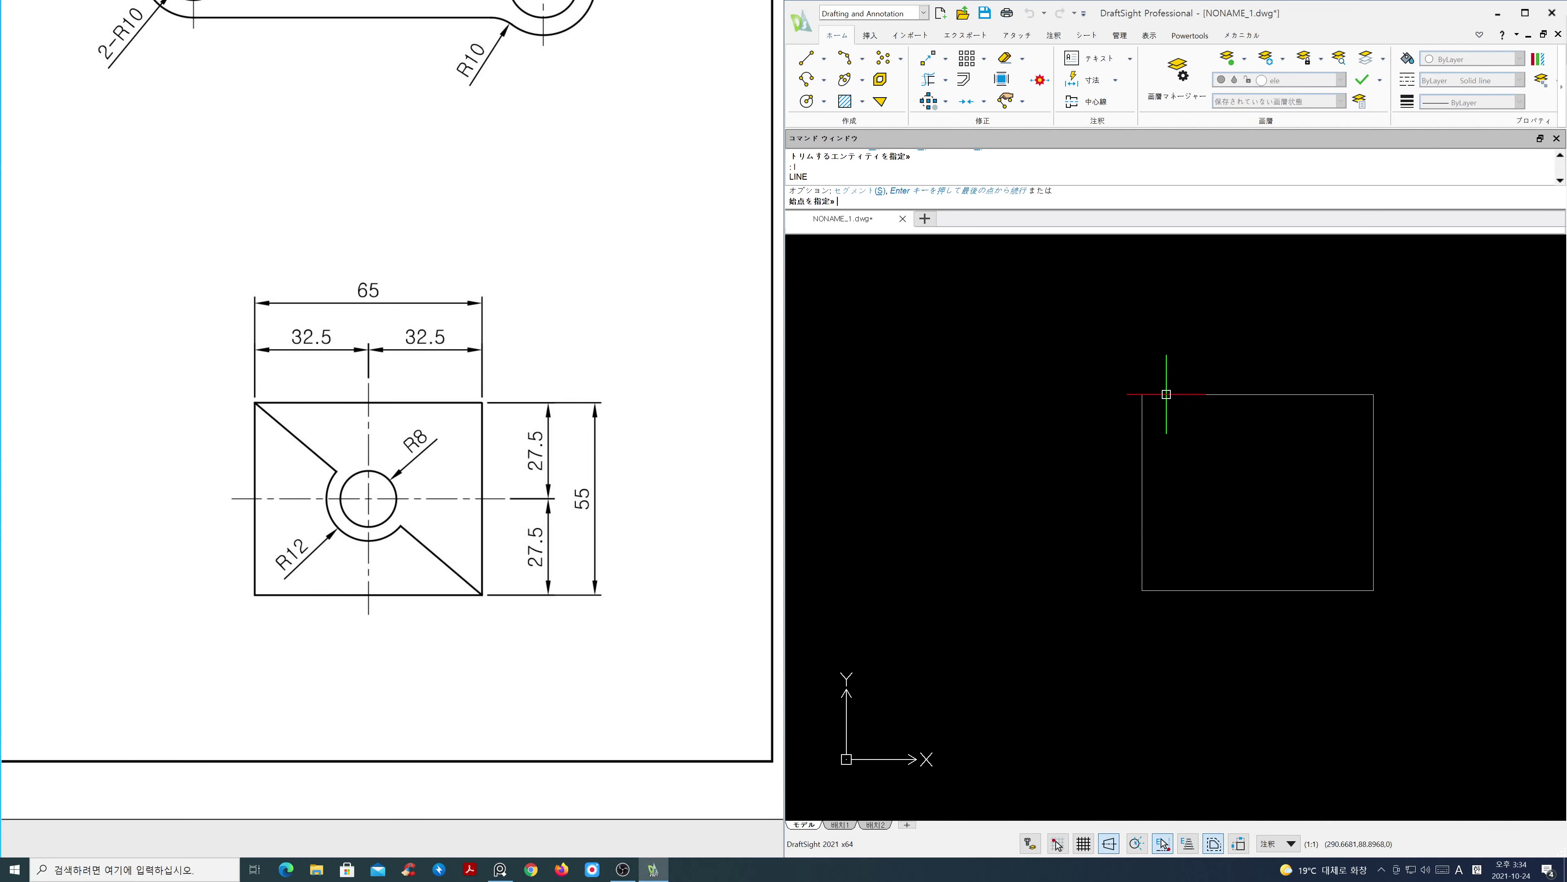
right_click(1161, 841)
click(1188, 831)
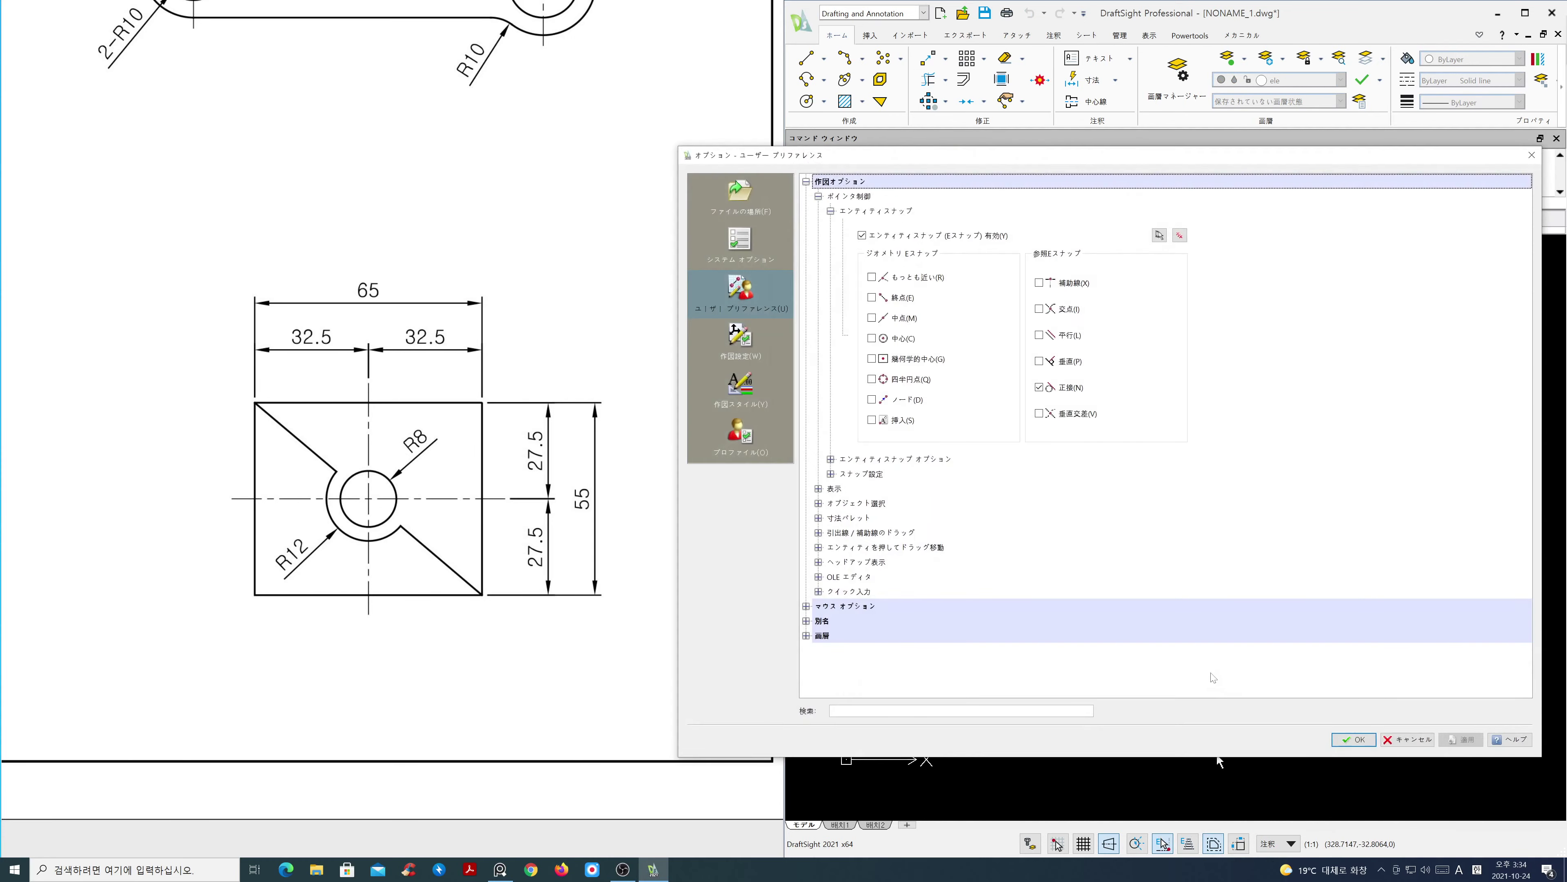
click(1179, 236)
click(1040, 309)
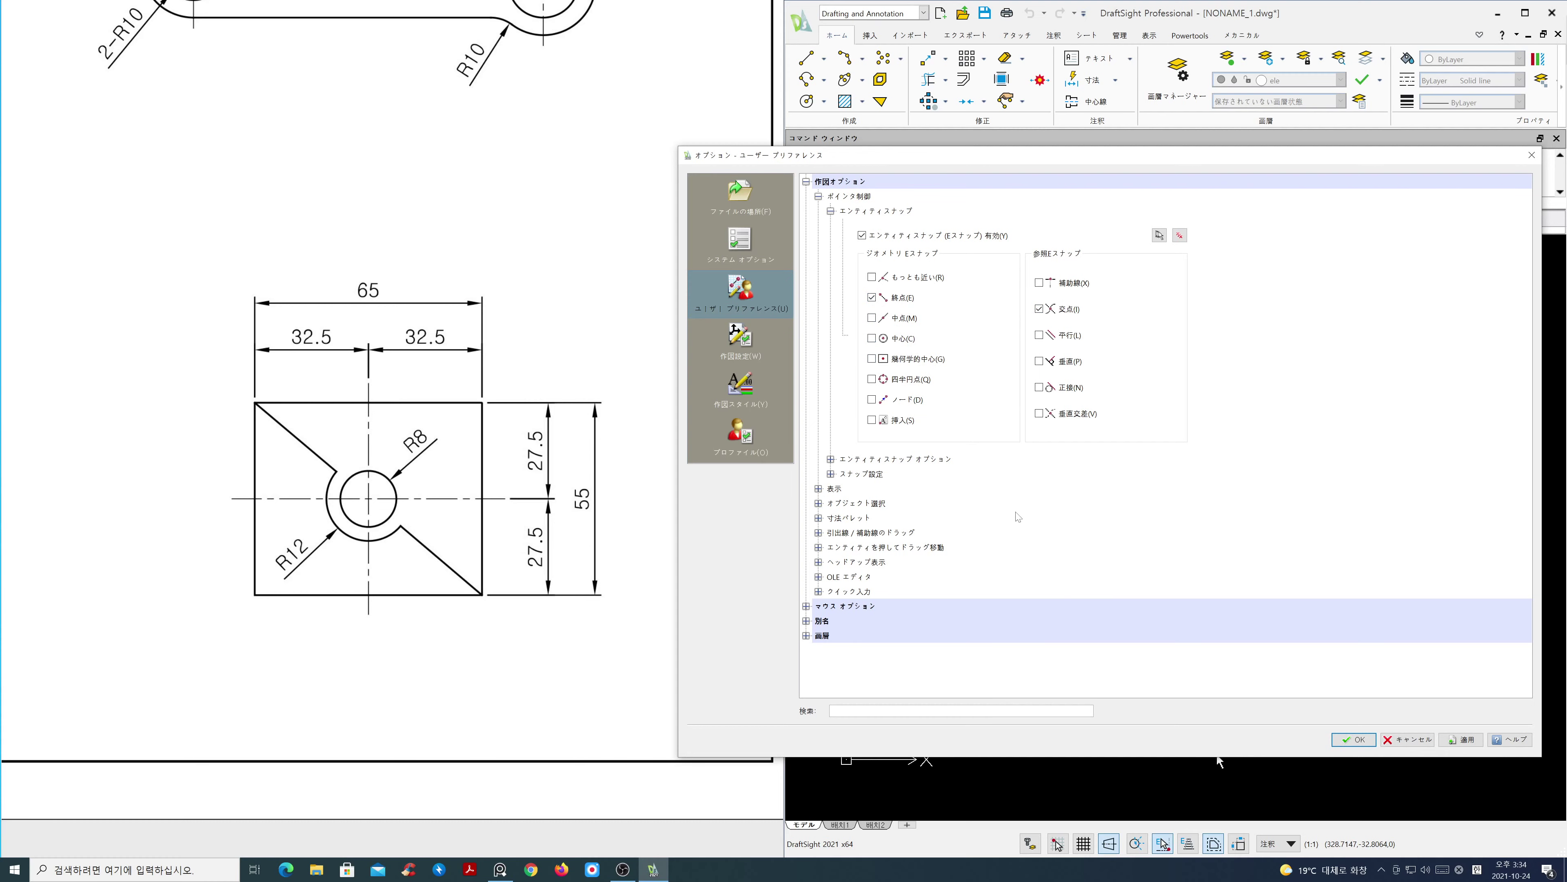
click(1353, 740)
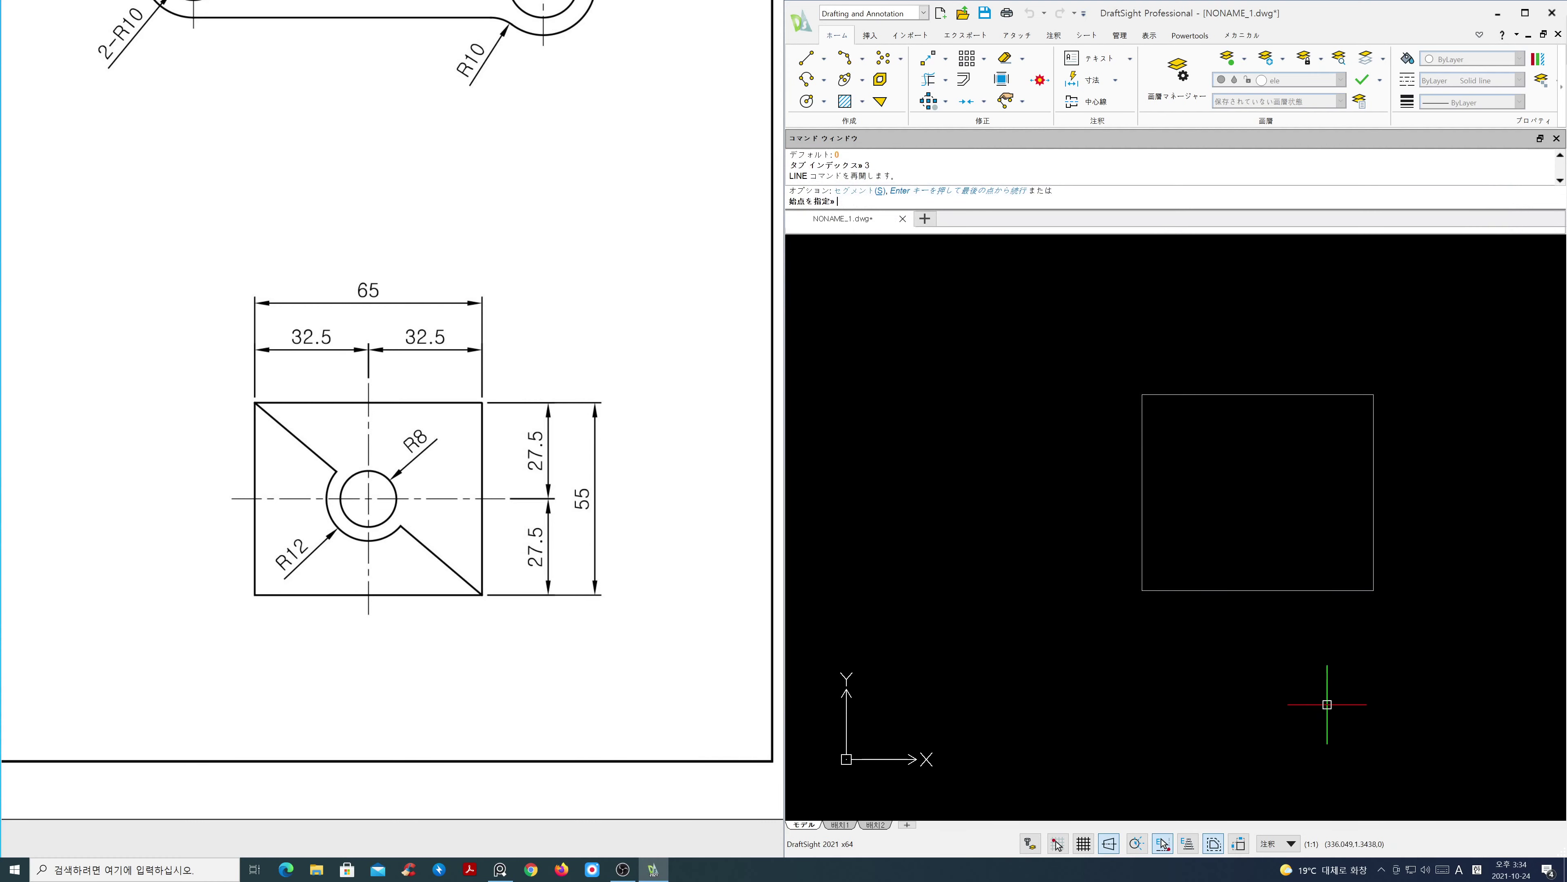
Draw a diagonal line from the rectangle's lower right corner to its upper left corner with ortho off
key(Return)
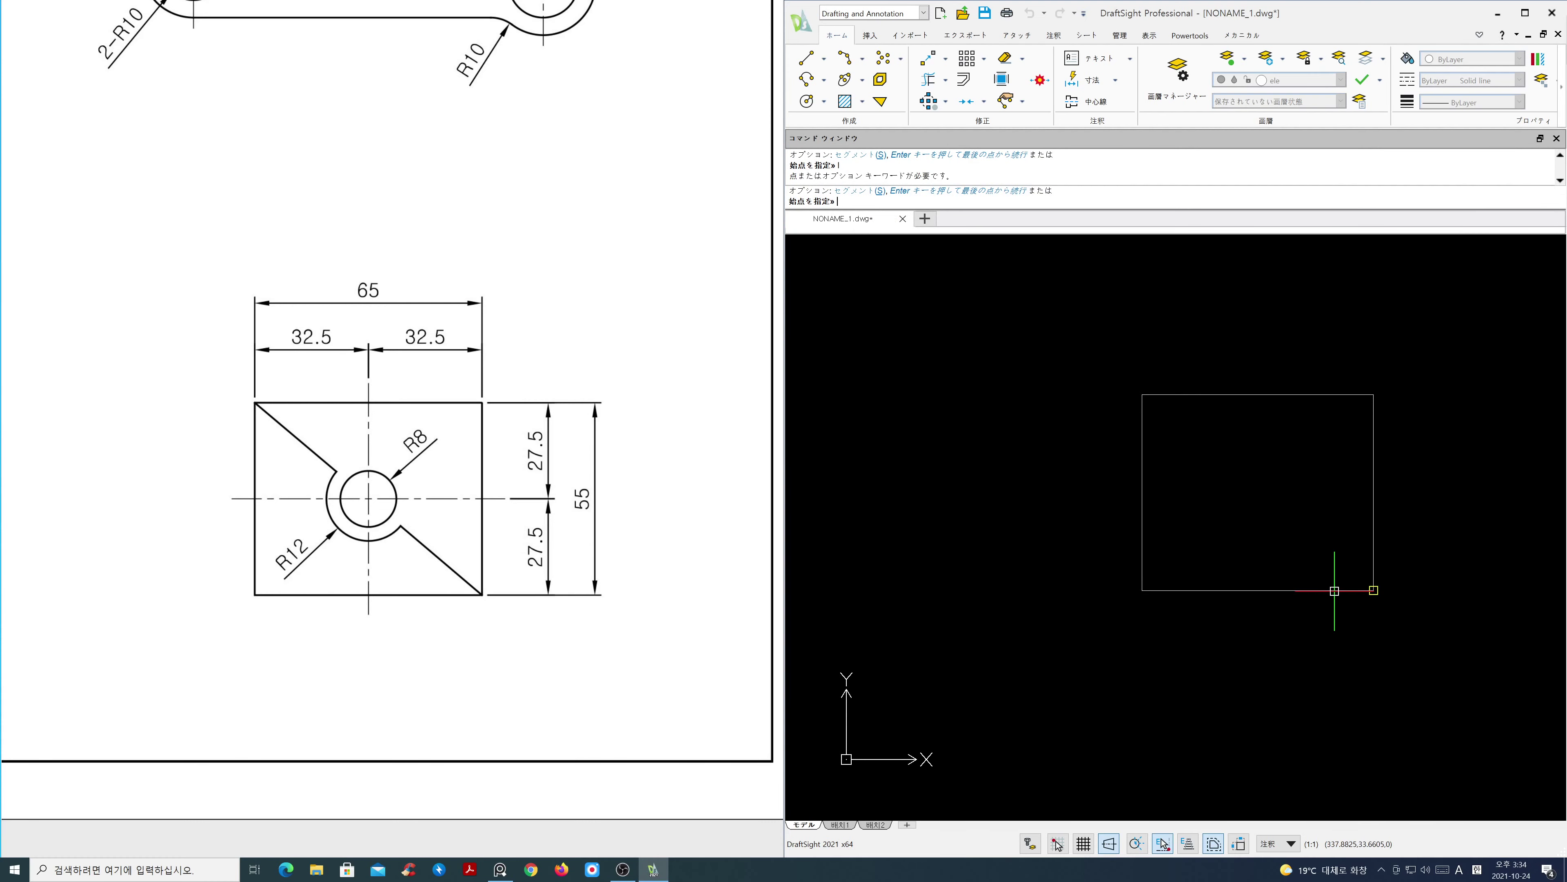
click(1334, 590)
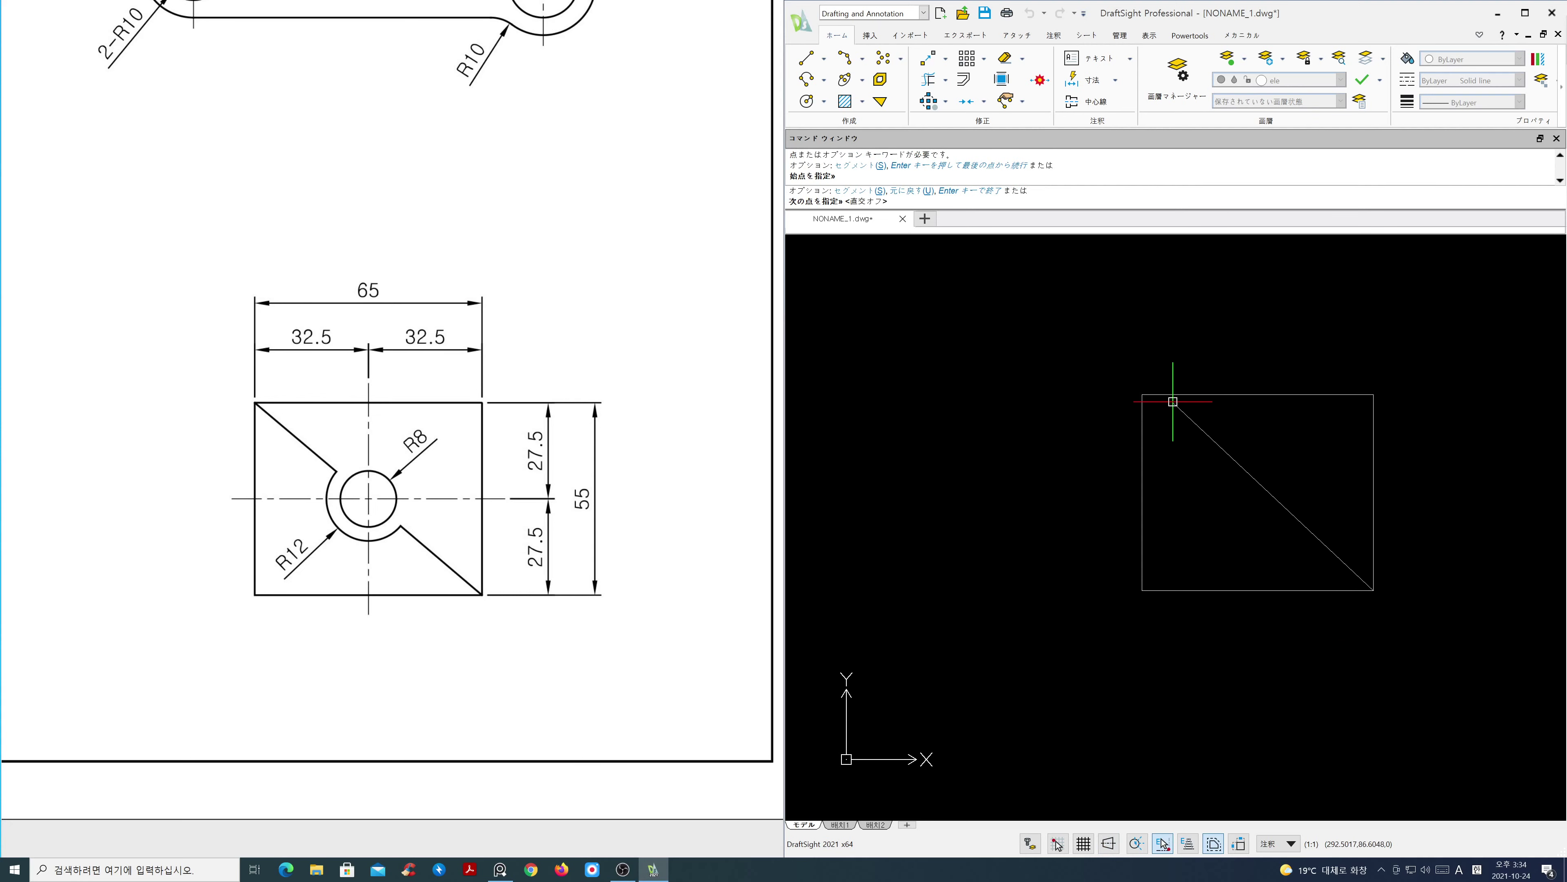
click(1142, 394)
key(Return)
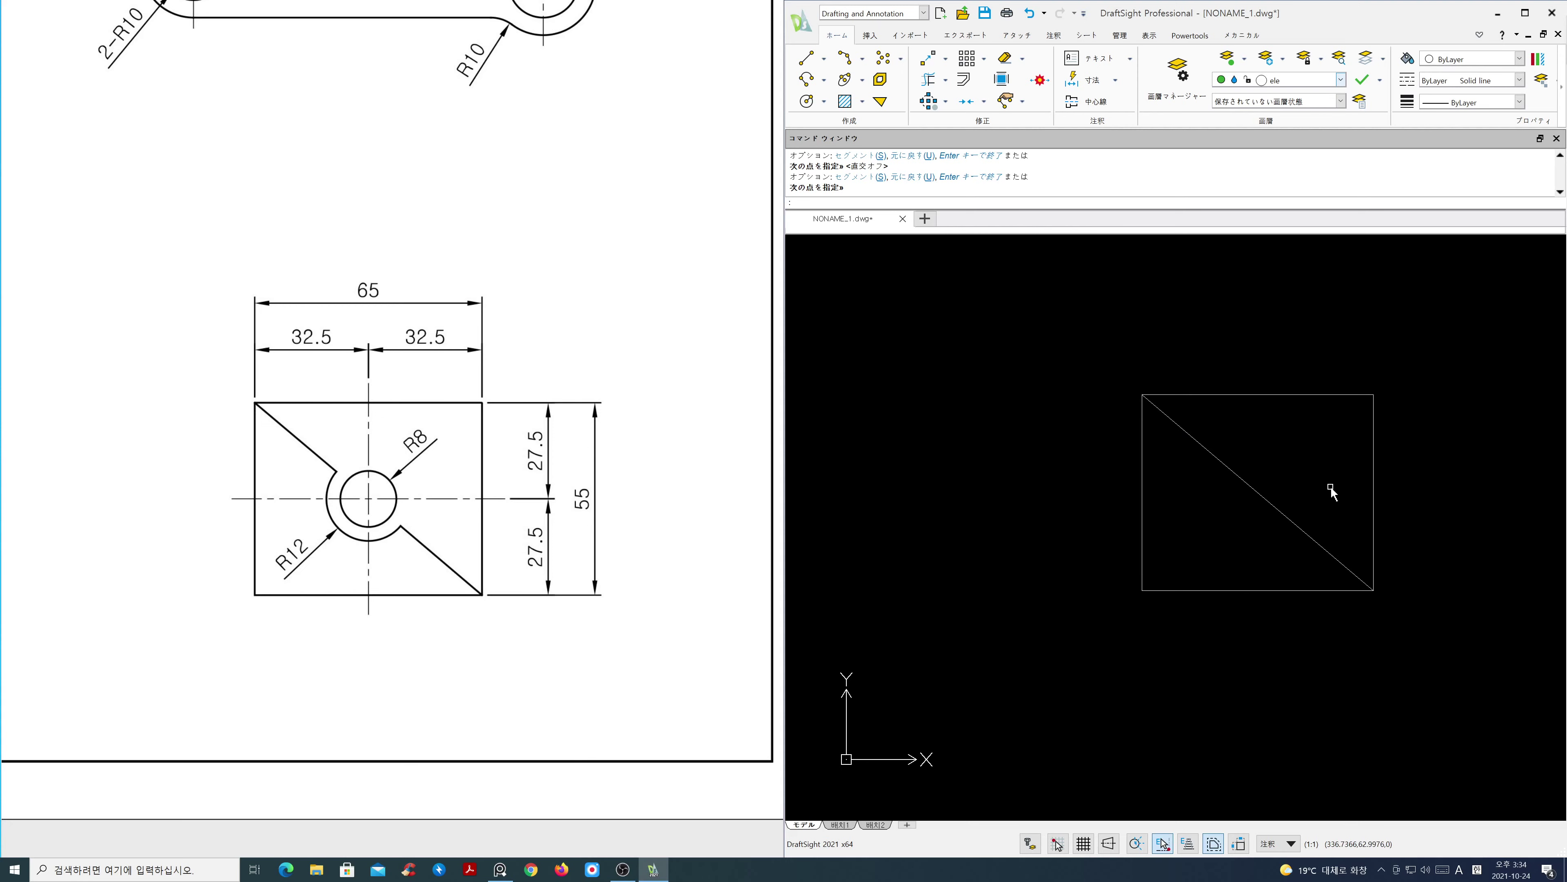
Draw a circle of radius 12 centred on the midpoint of the rectangle's diagonal line
text(c)
key(Return)
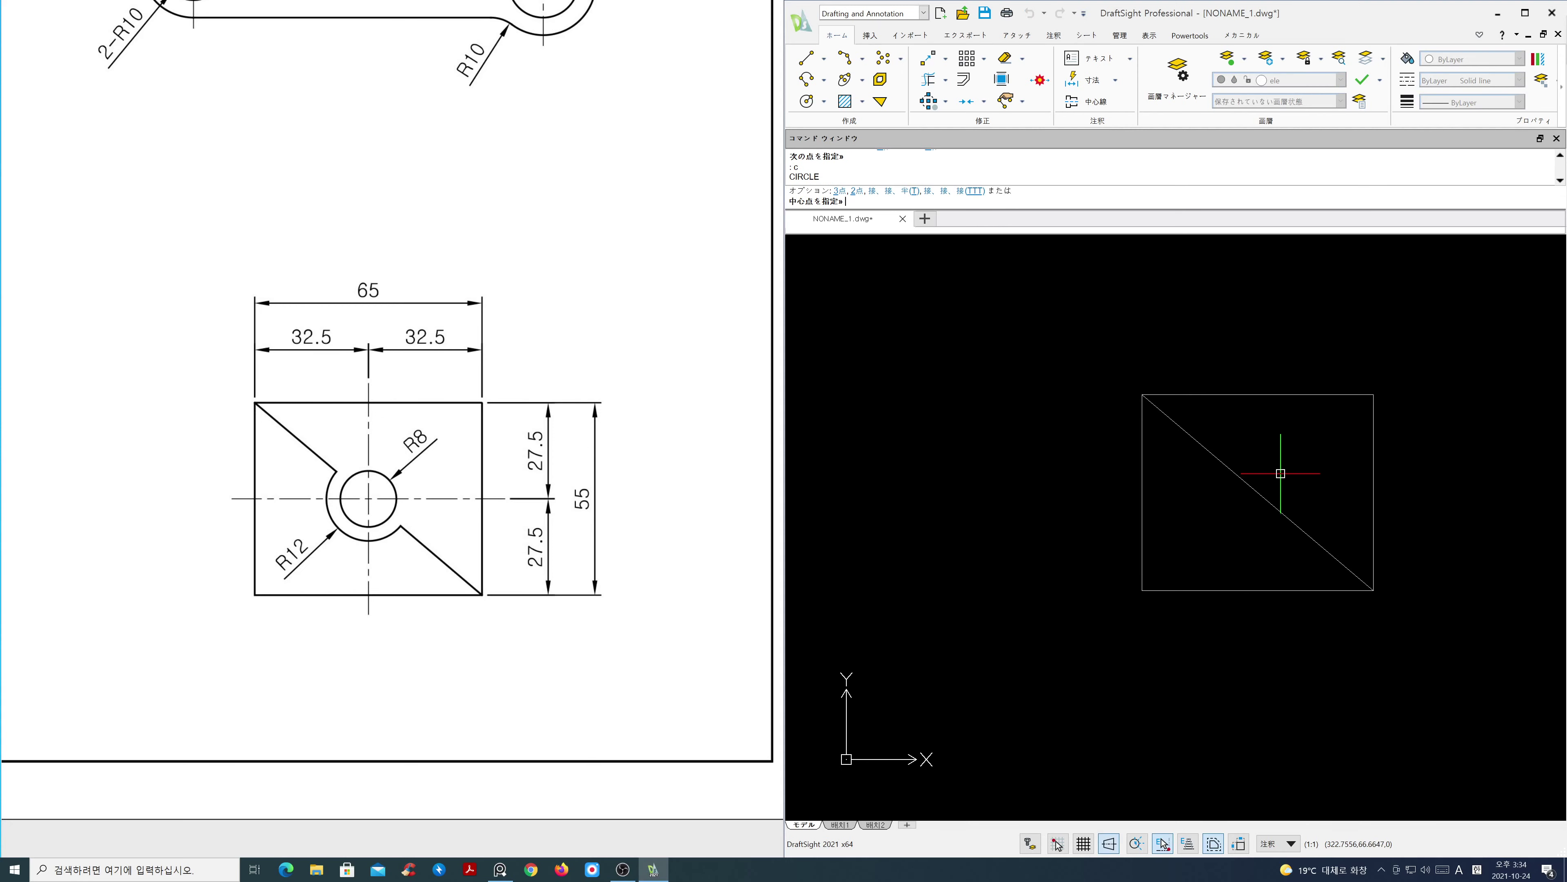
shift+right_click(1280, 473)
click(1319, 590)
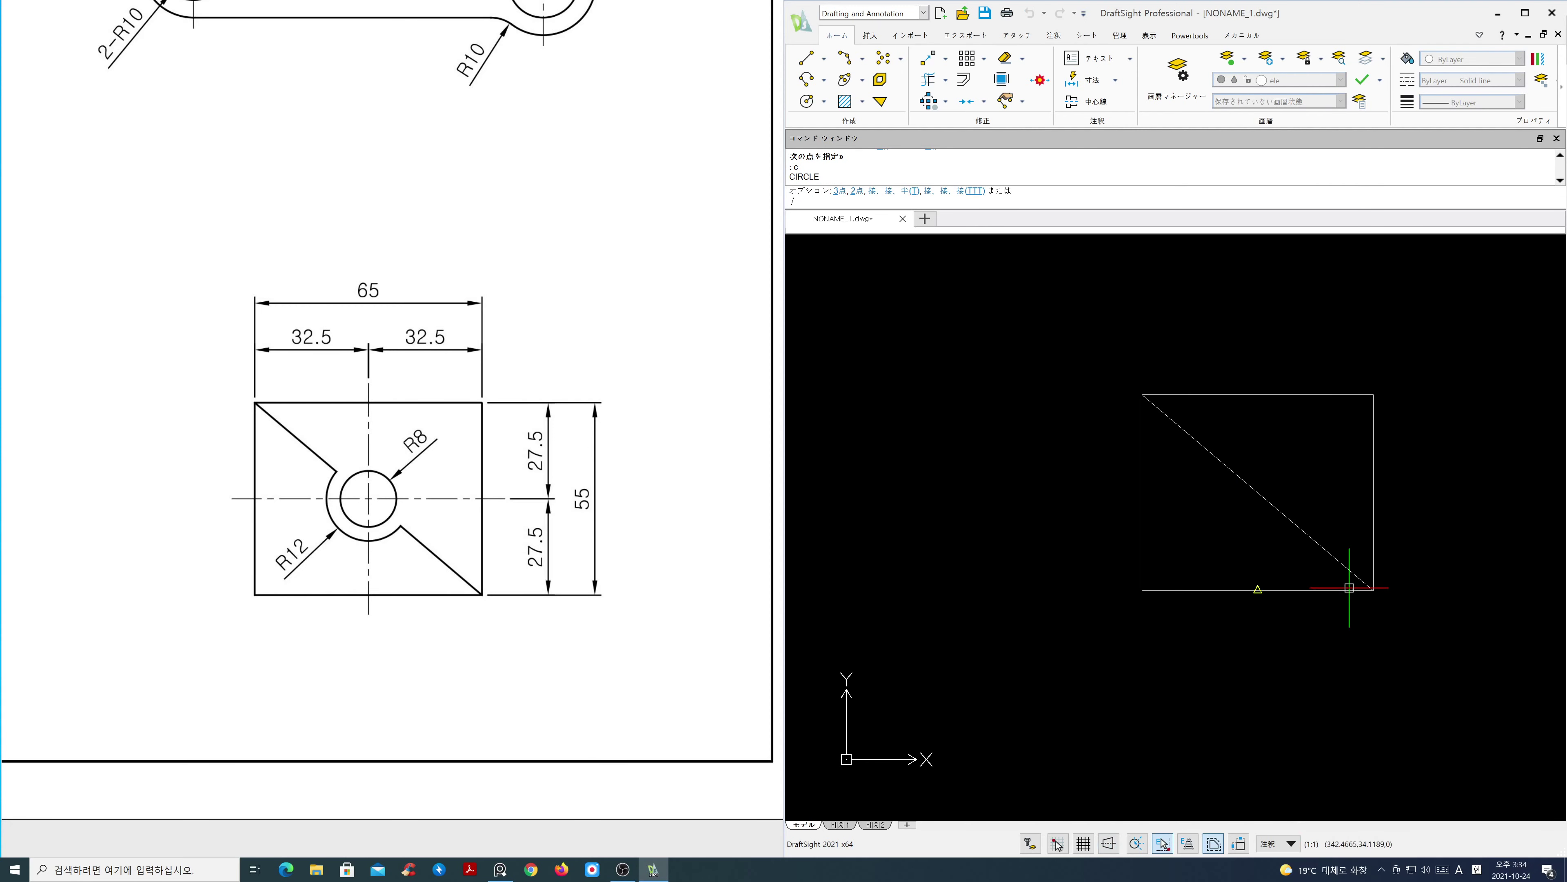
click(1288, 524)
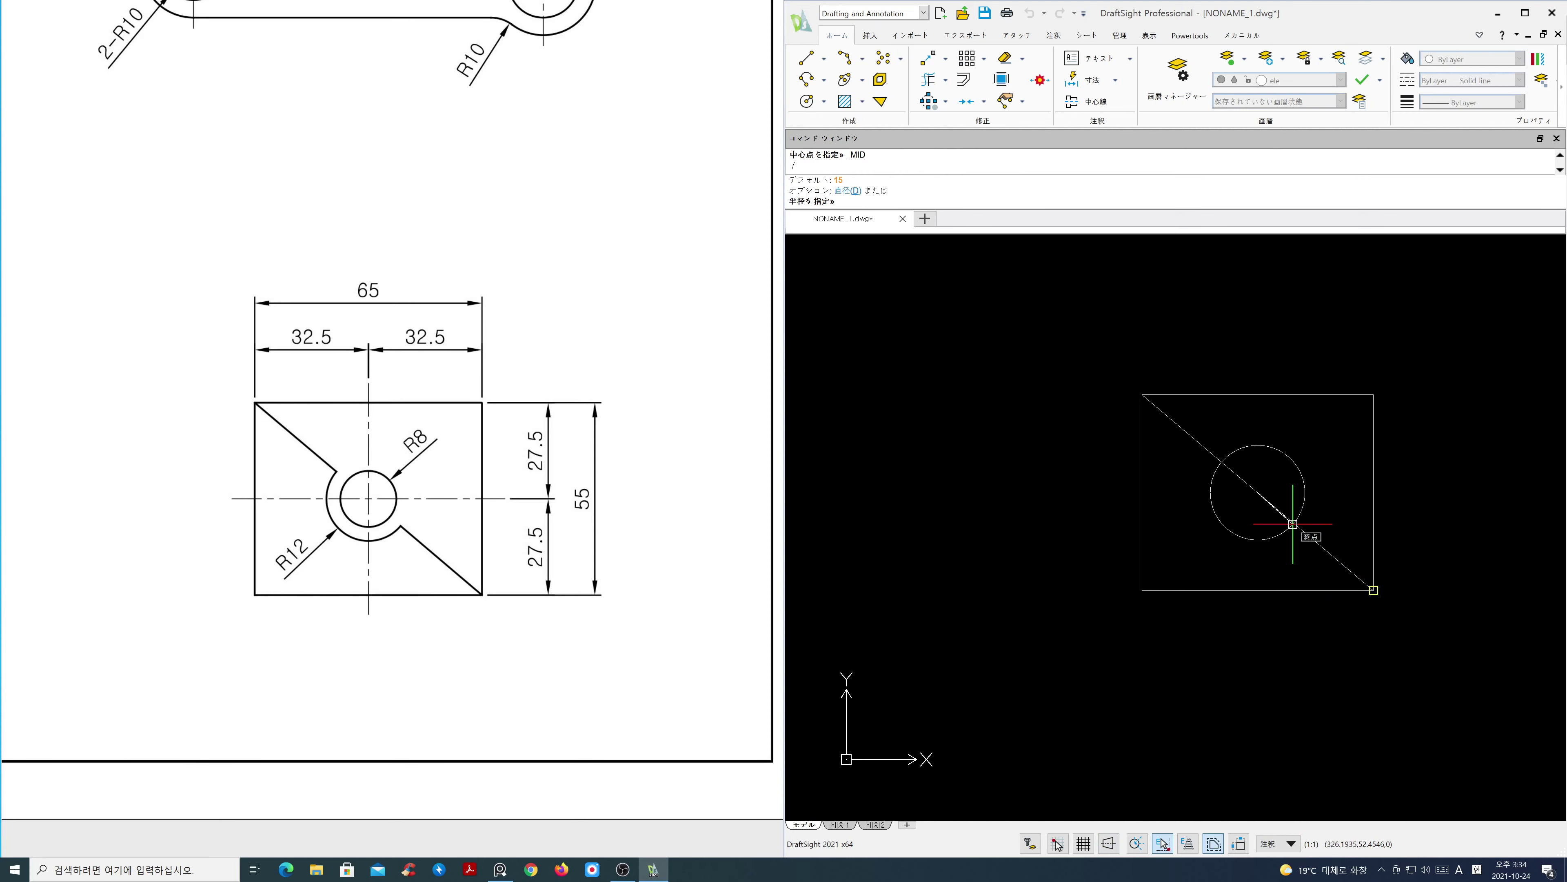
text(12)
key(Return)
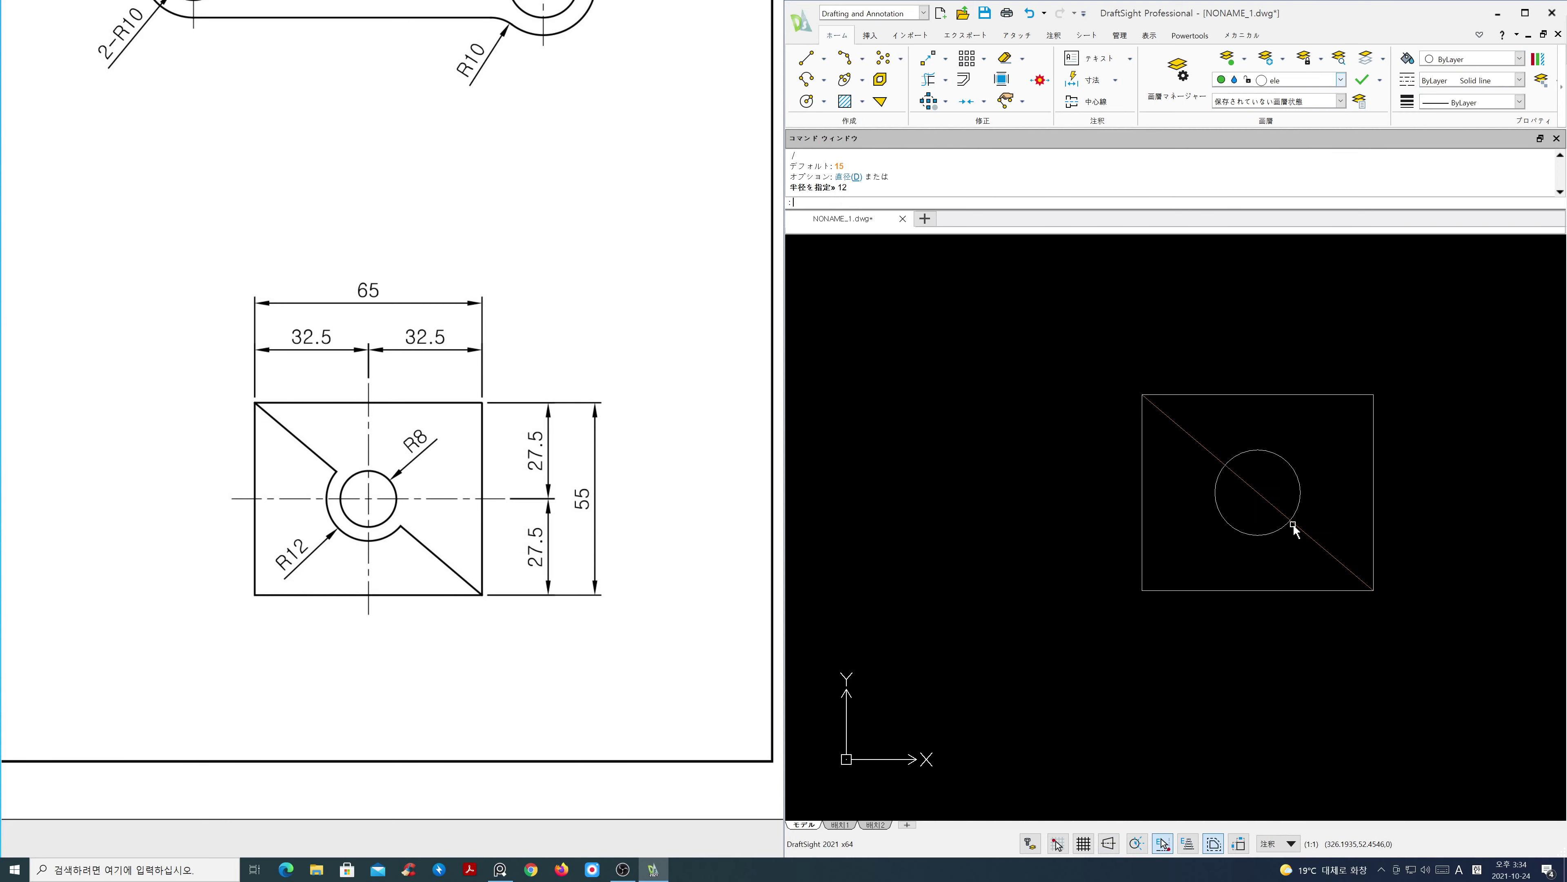
Draw a concentric inner circle of radius 8 centred on the diagonal's midpoint
key(Return)
shift+right_click(1339, 500)
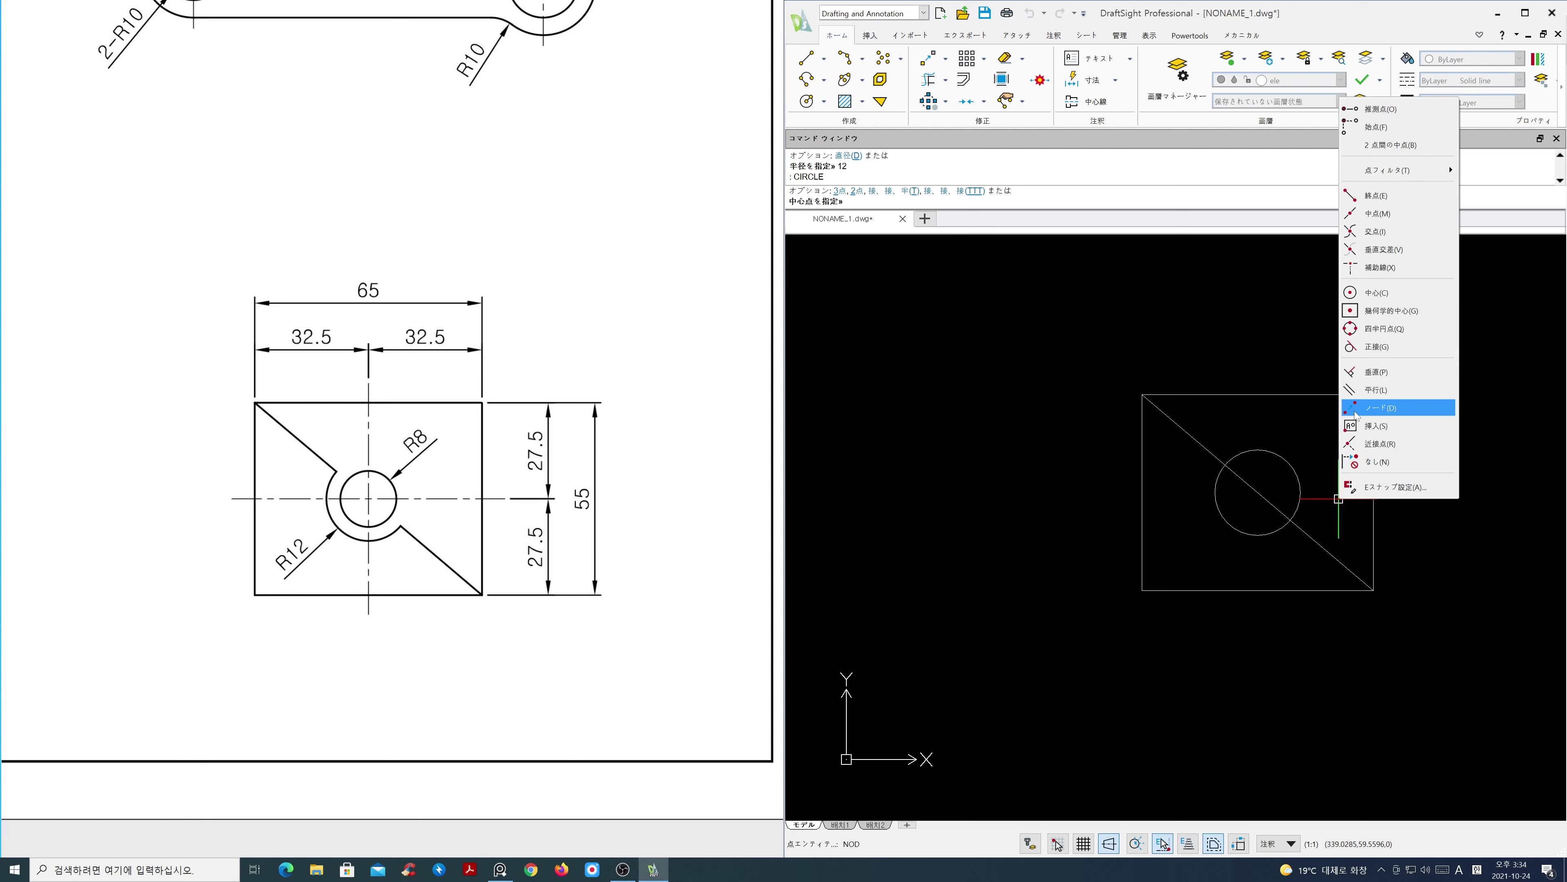
click(1357, 214)
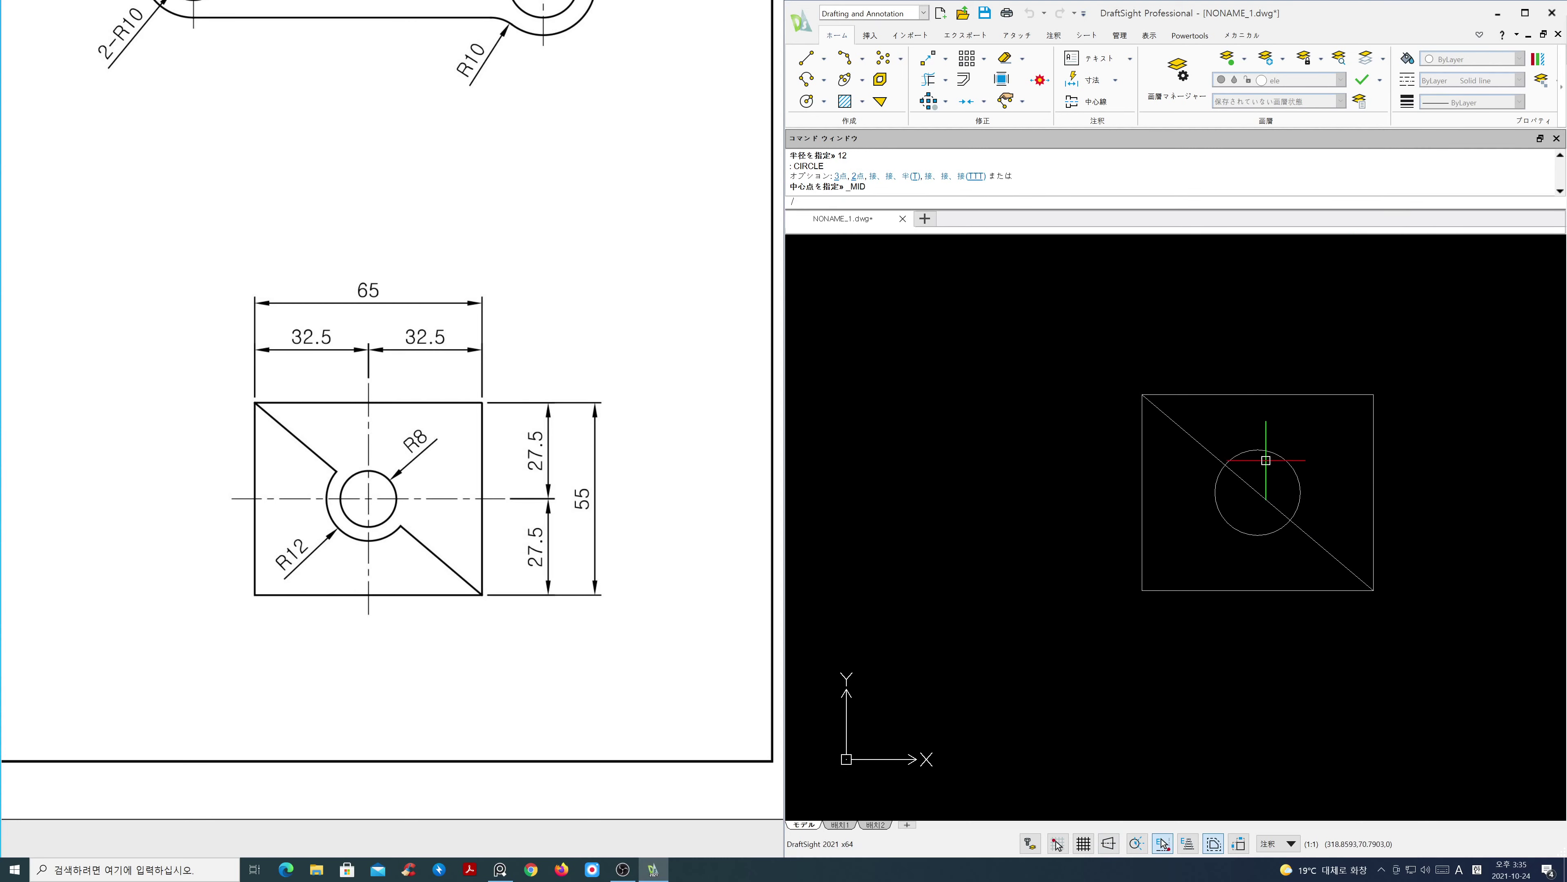
click(1257, 489)
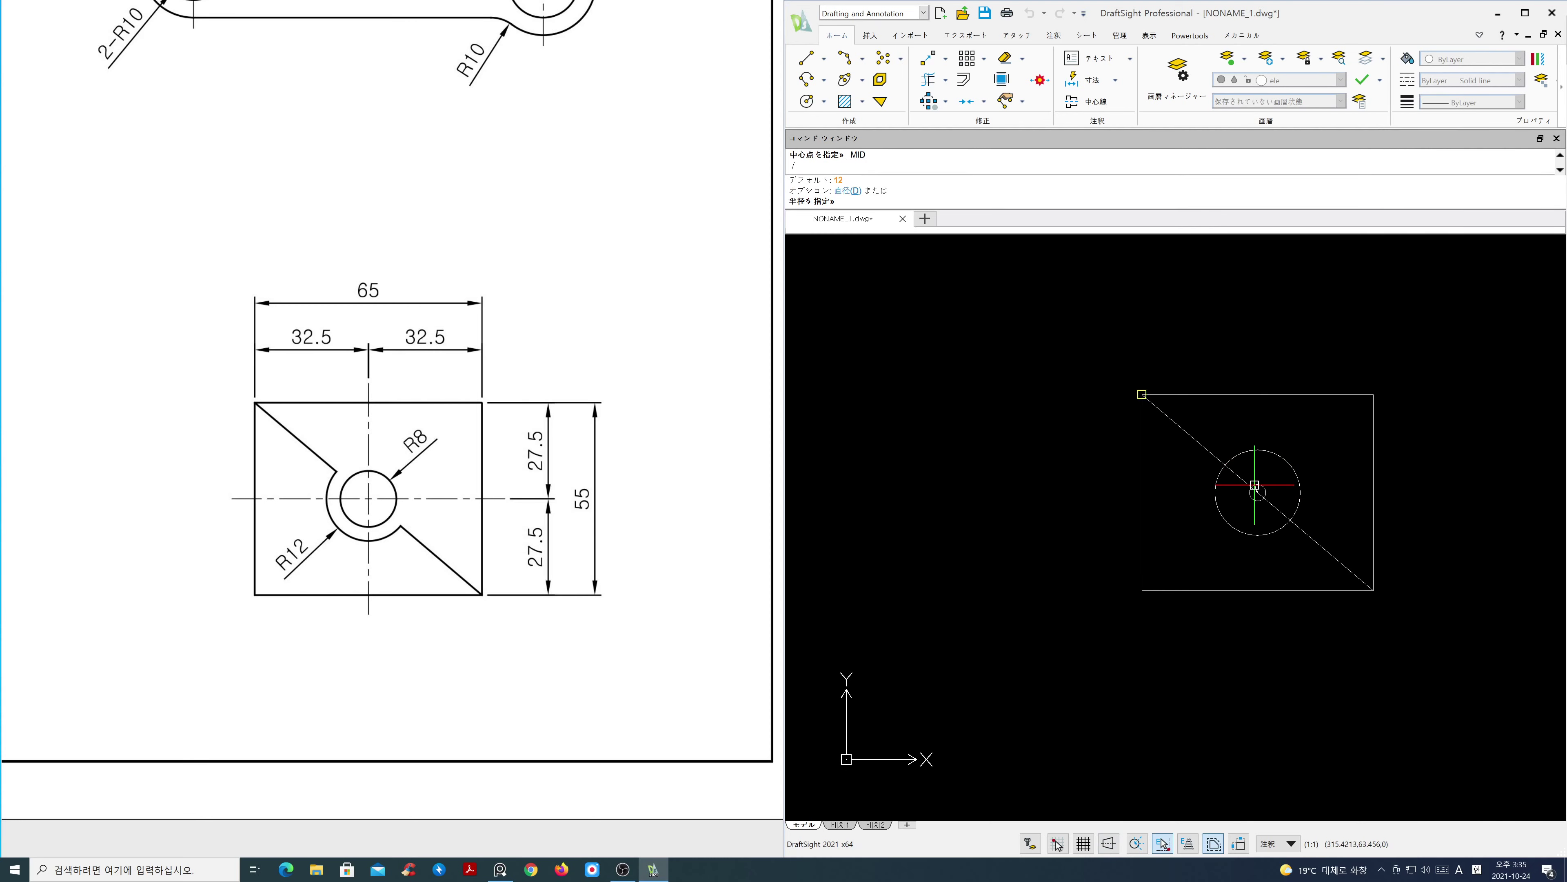
key(Return)
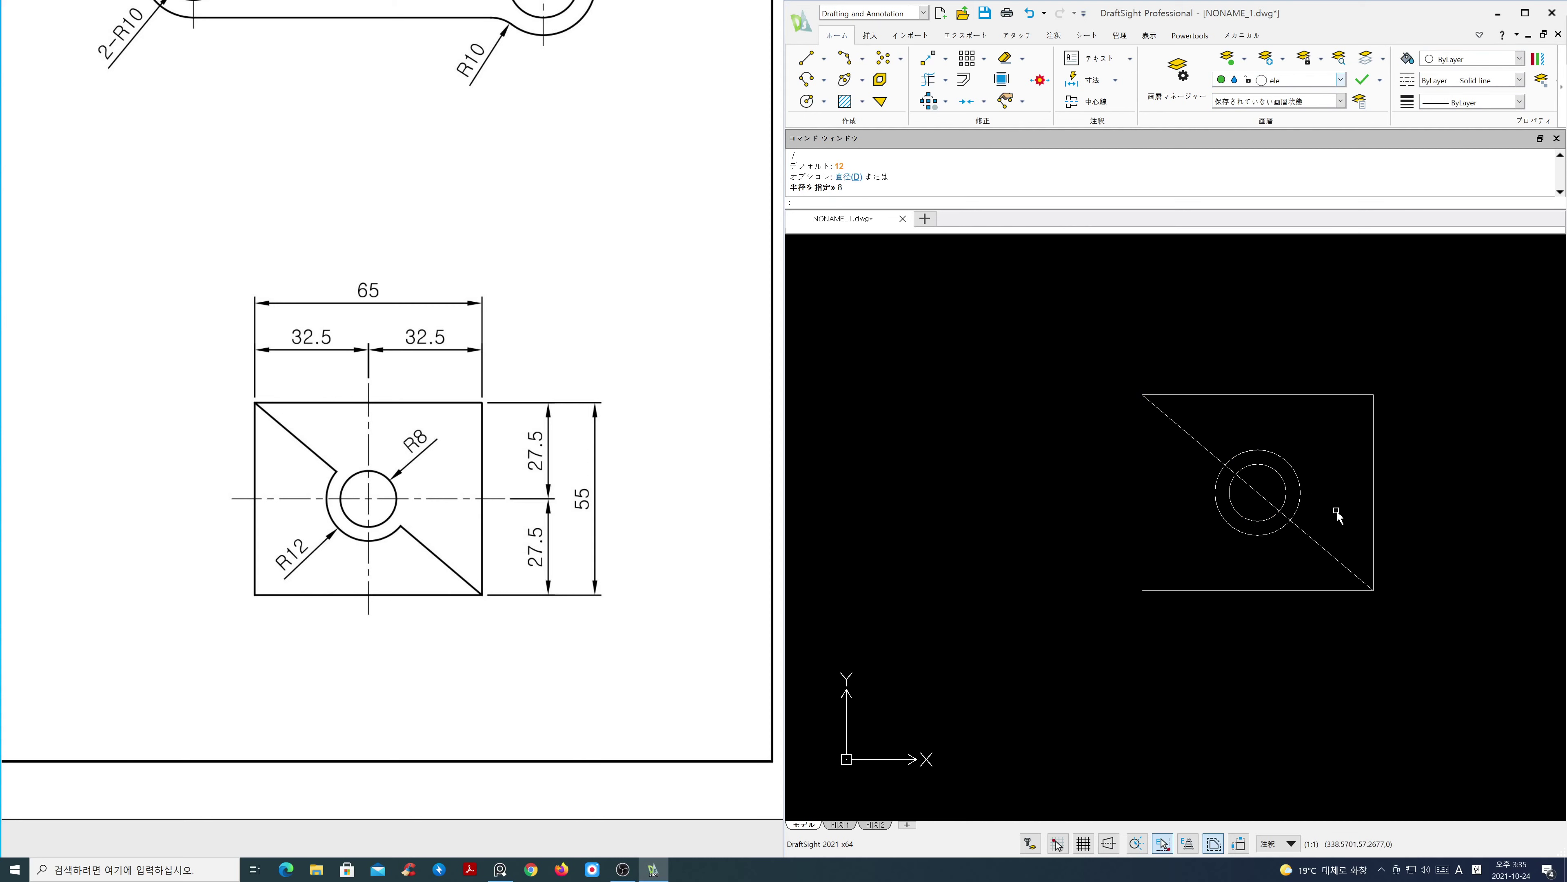
Trim the radius 12 circle's upper right arc and the diagonal's portion inside it, using the circle and diagonal as cutting edges
text(tr)
key(Return)
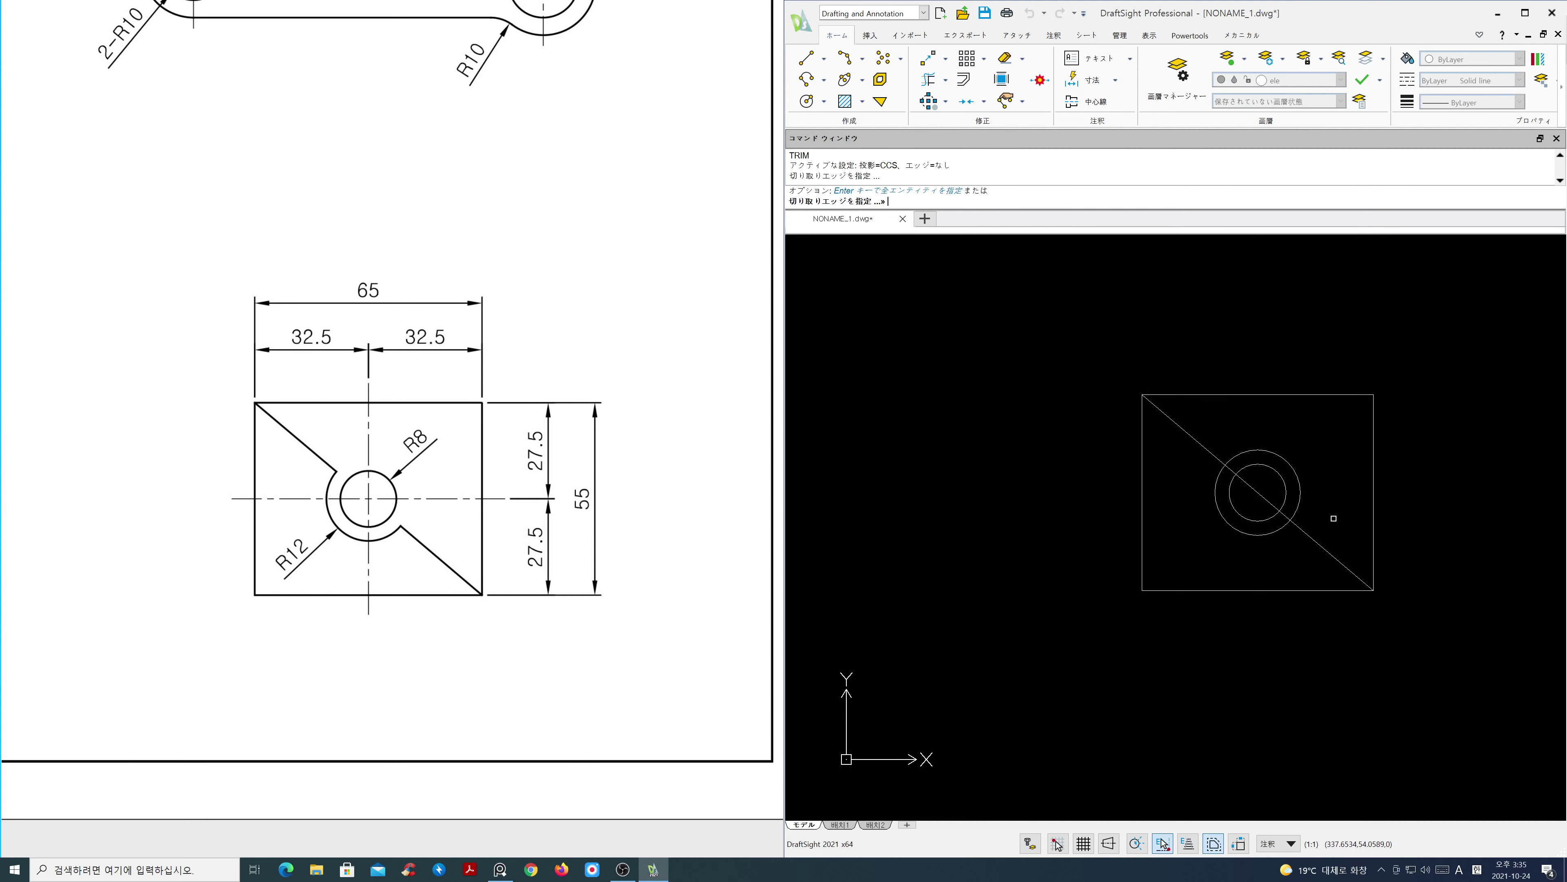
click(1307, 567)
click(1281, 516)
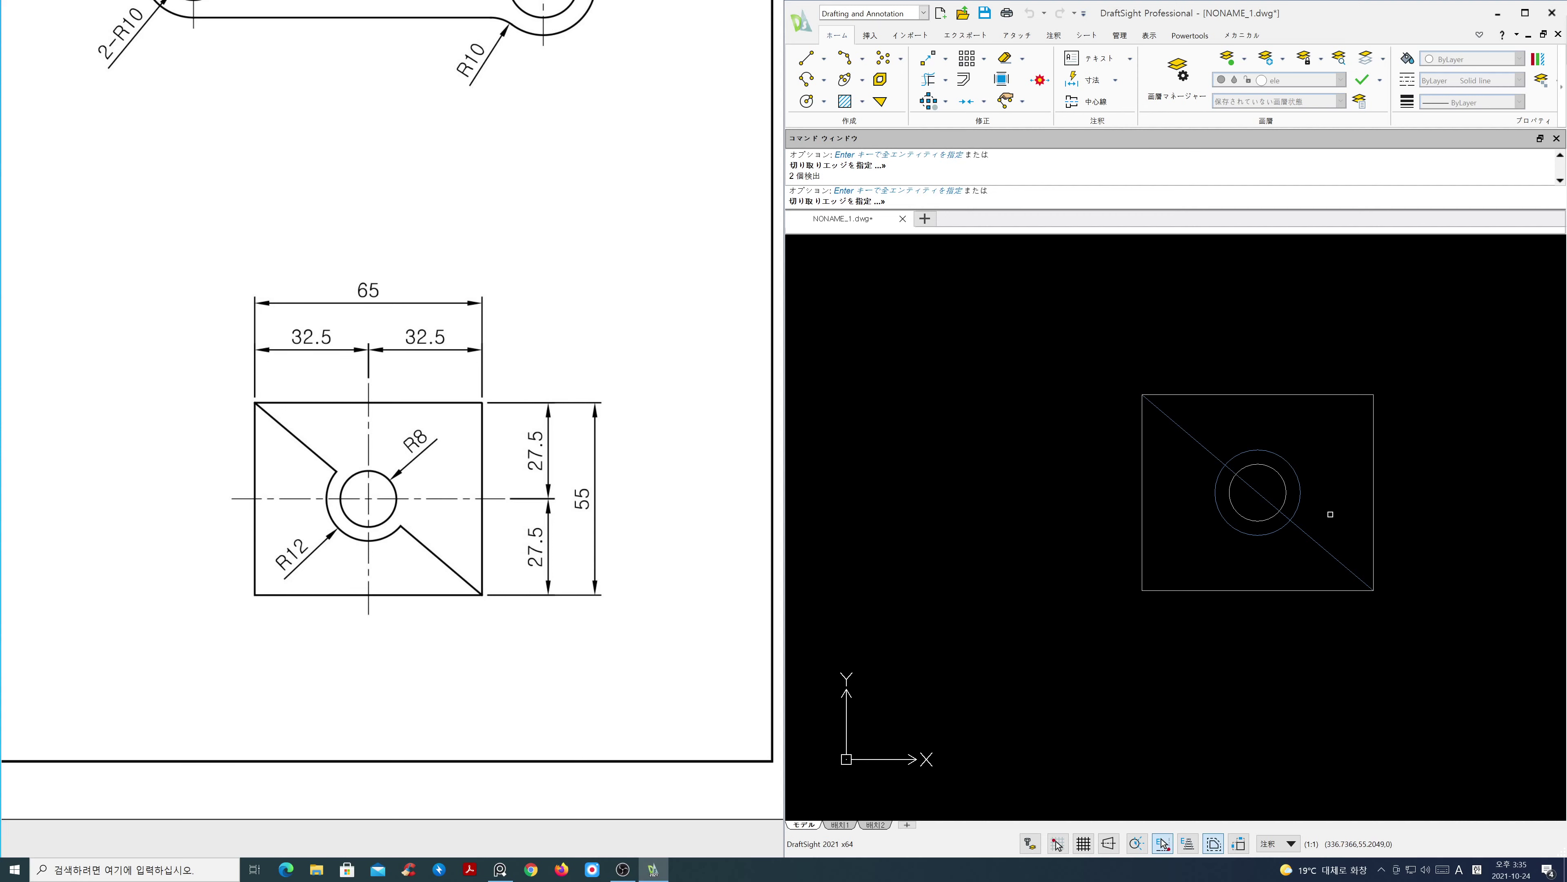
key(Return)
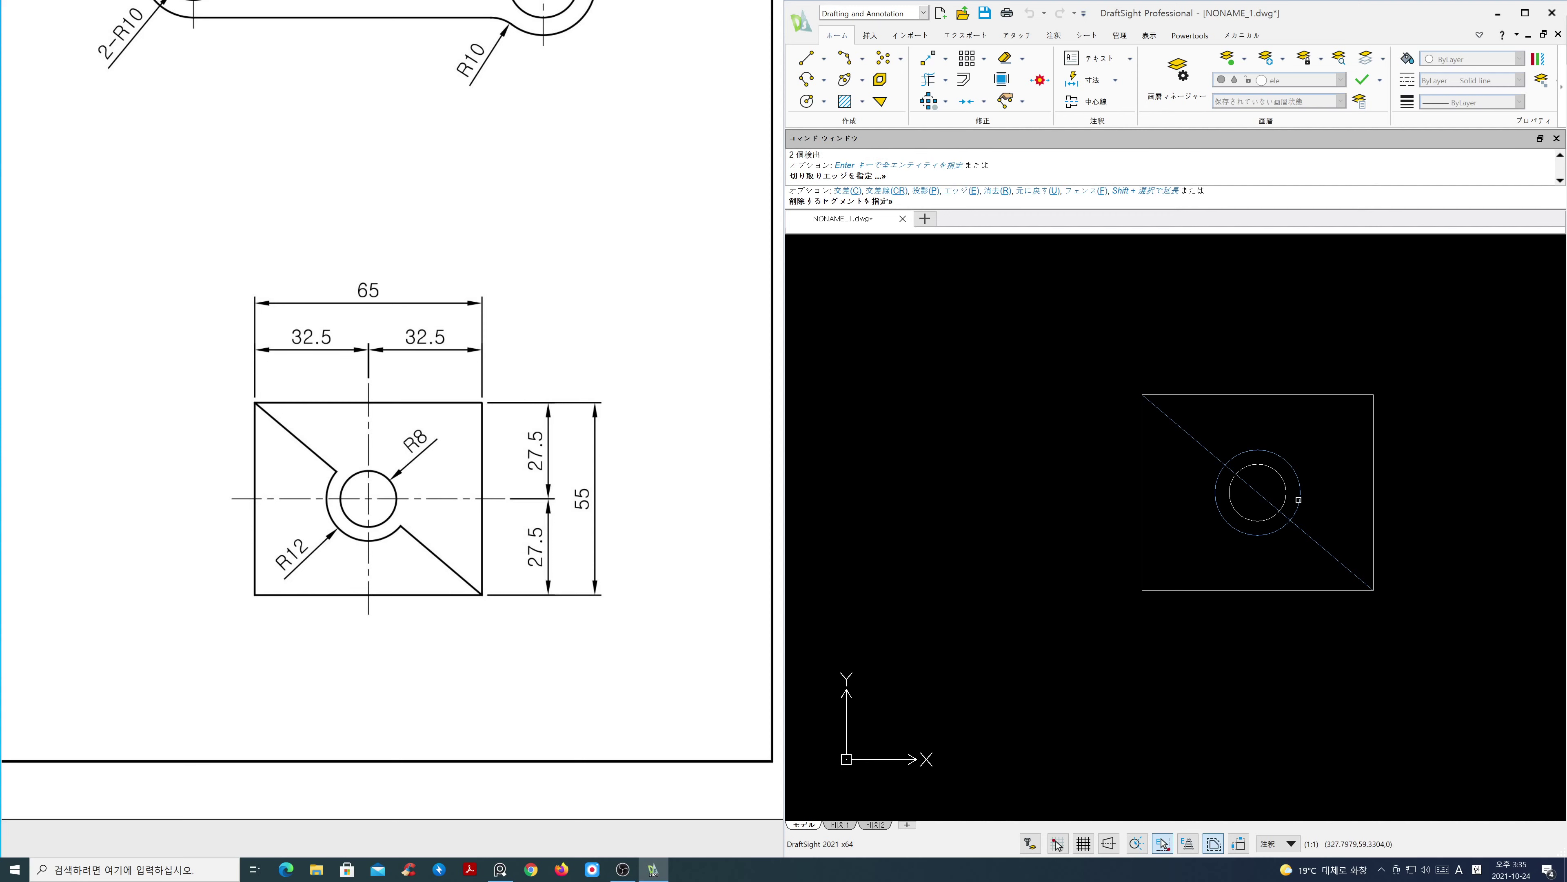
click(1299, 500)
click(1264, 500)
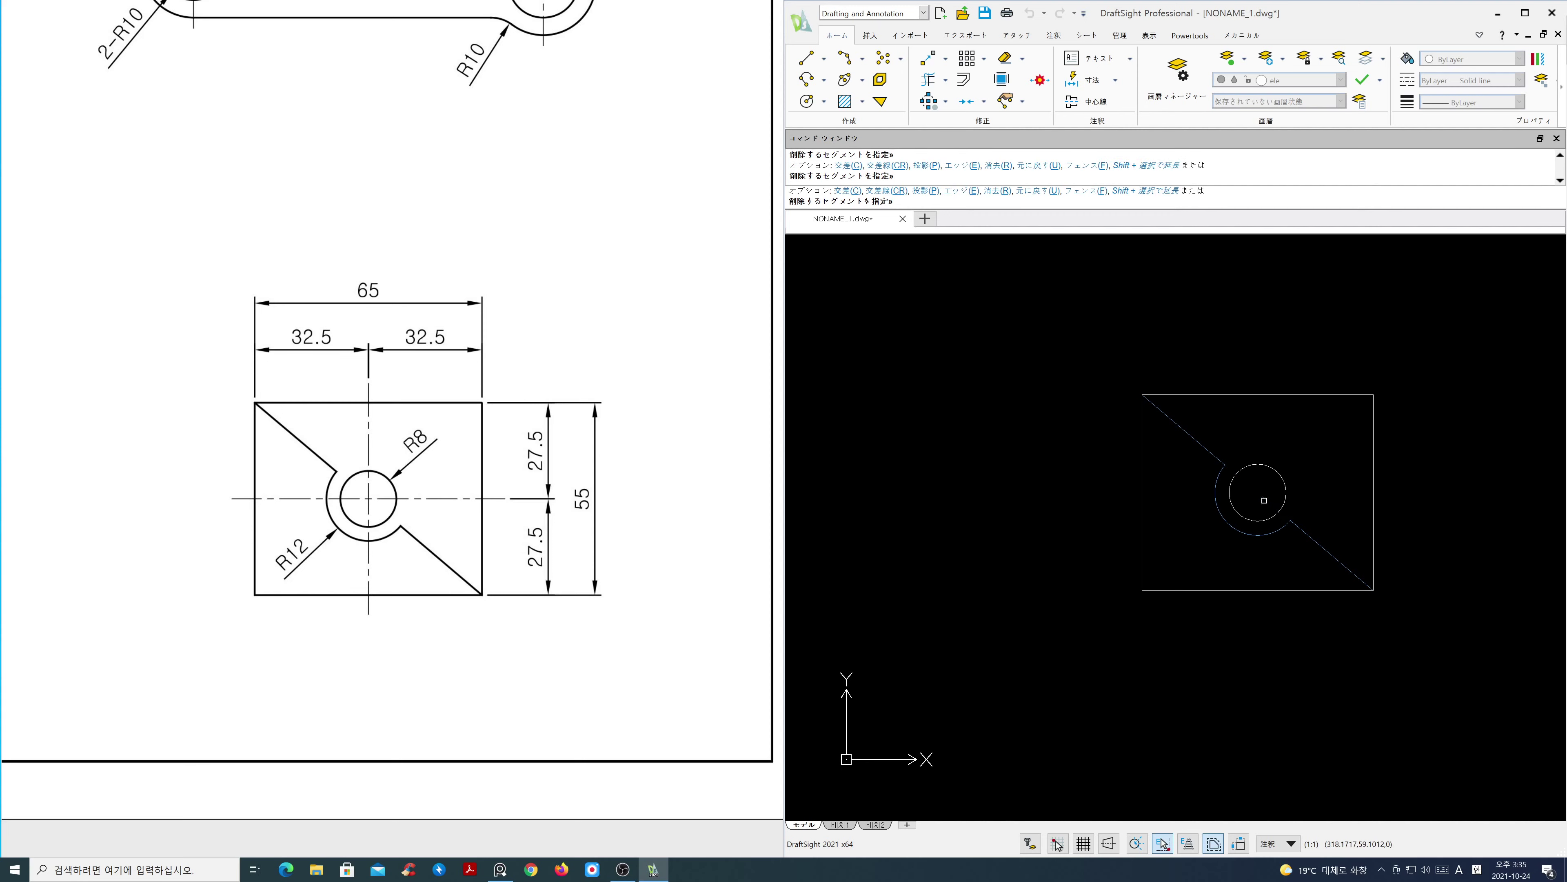
key(Return)
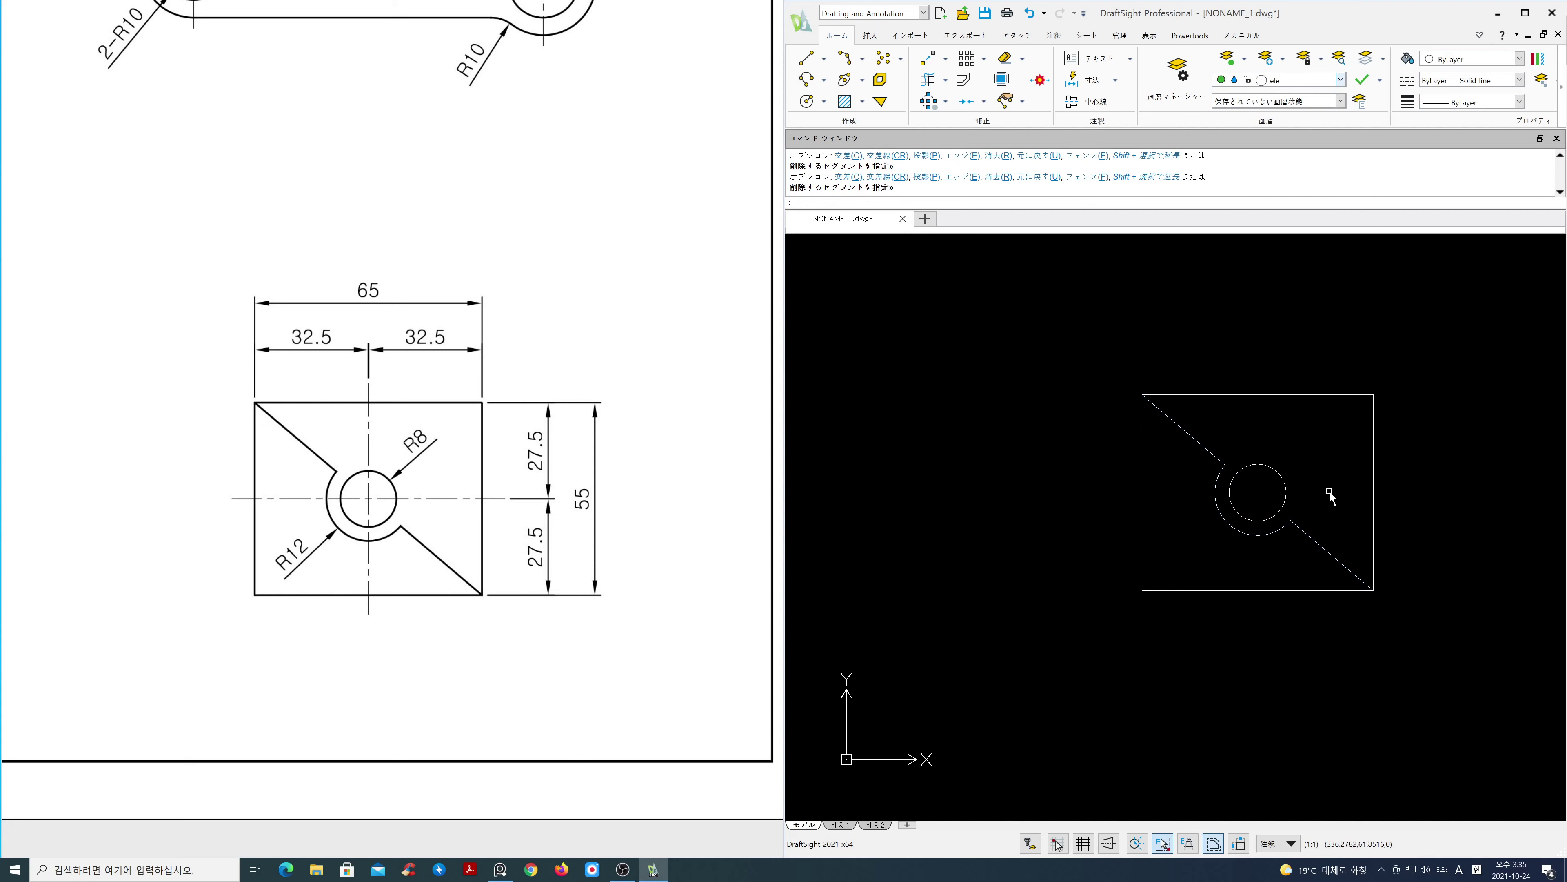
Thaw the cen layer to show the centre lines again
middle_drag(1323, 490, 1278, 486)
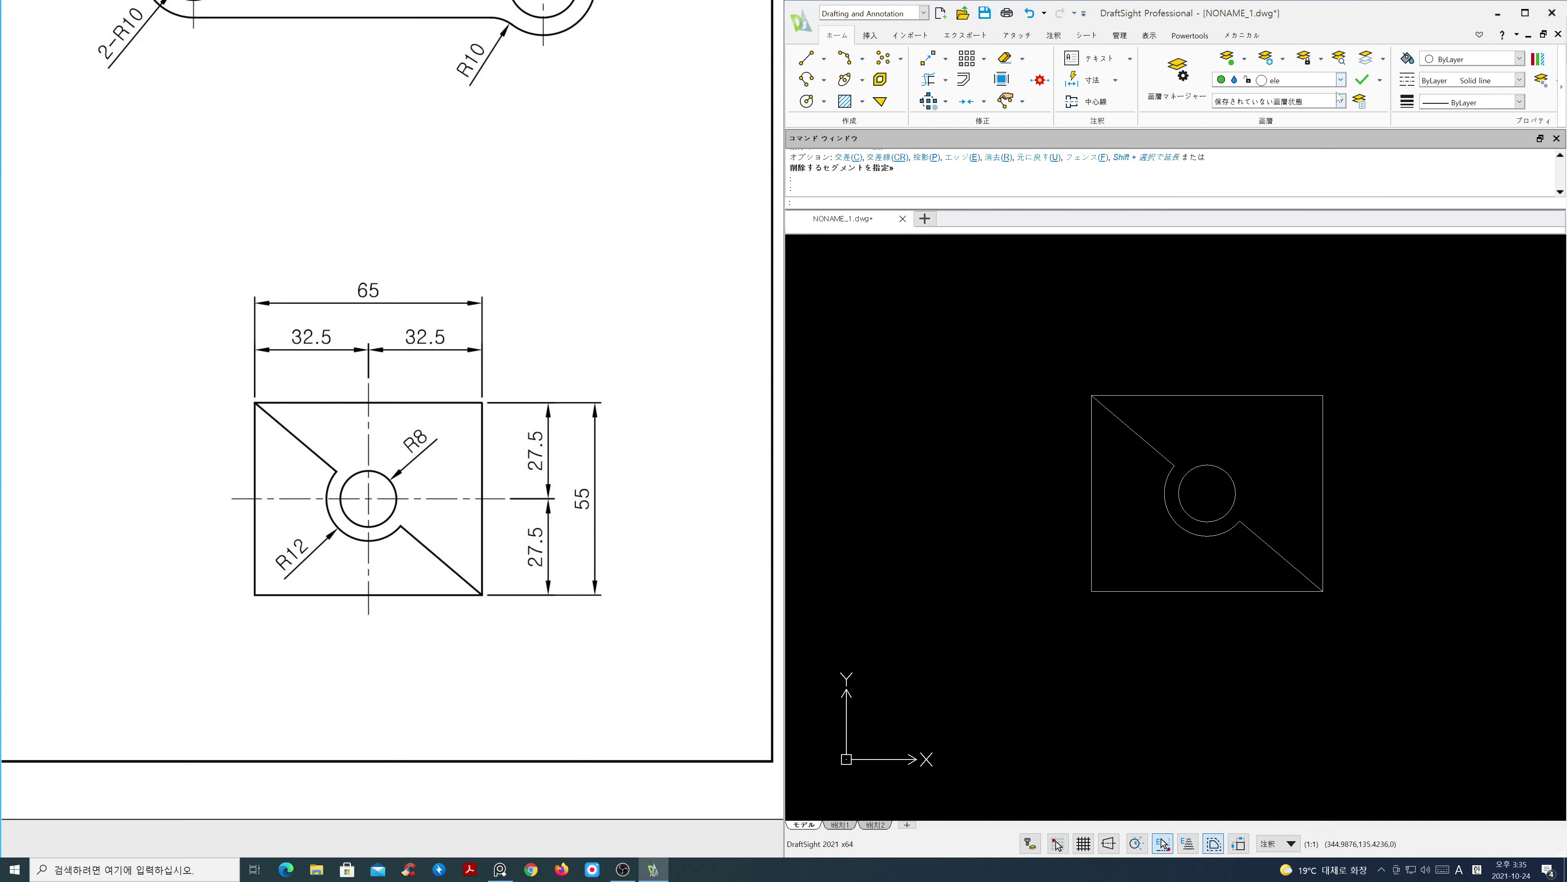
click(1340, 80)
click(1237, 110)
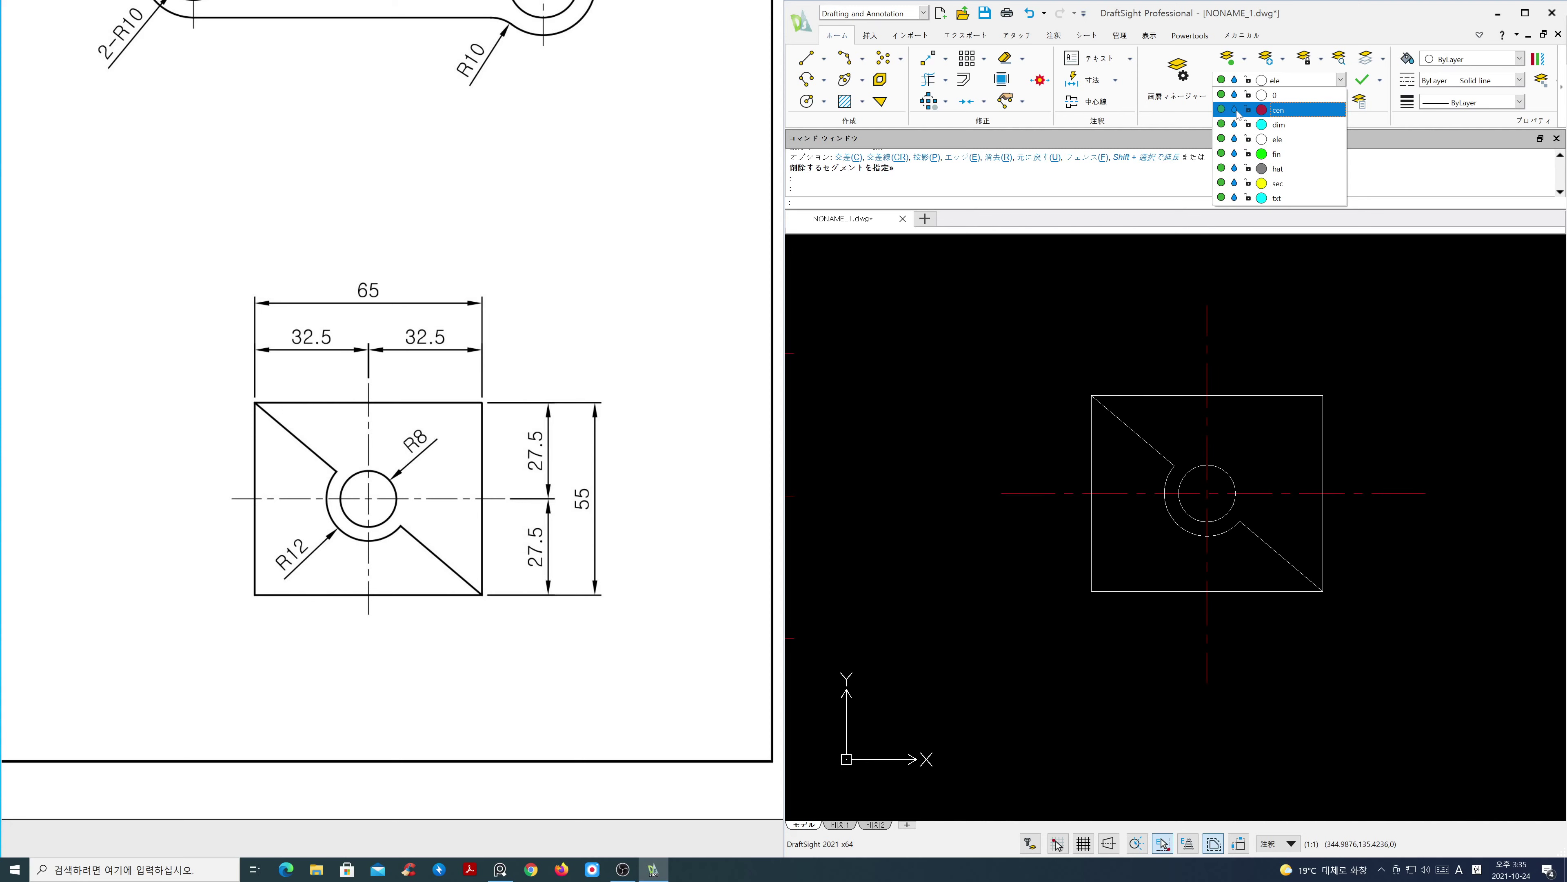
click(1291, 317)
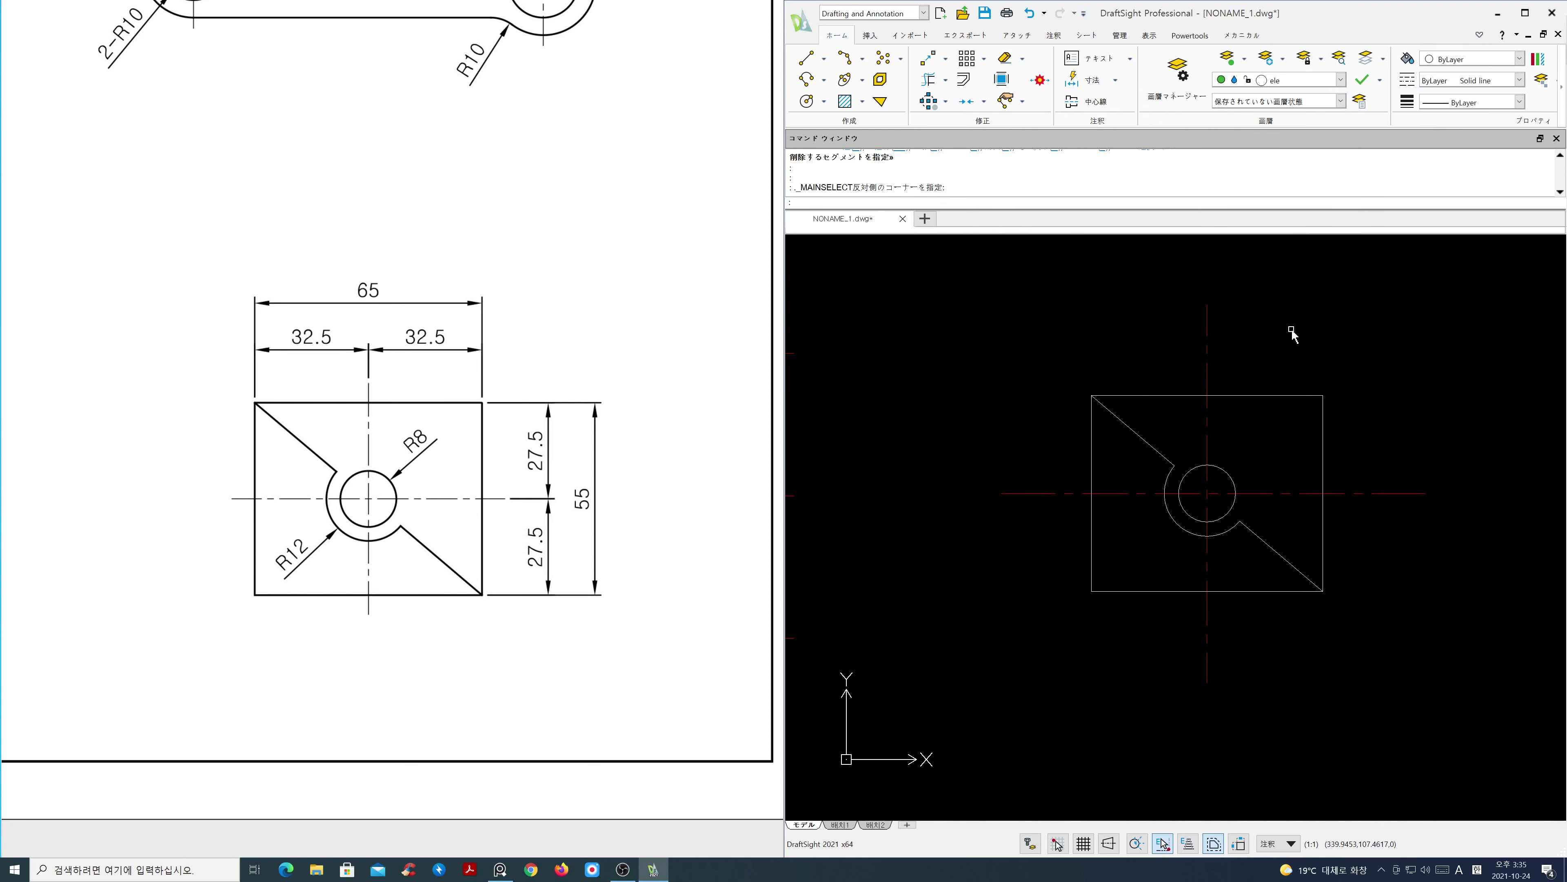
Fit the whole drawing in view and compare all four figures with the reference sheet
text(z)
key(Return)
text(b)
key(Return)
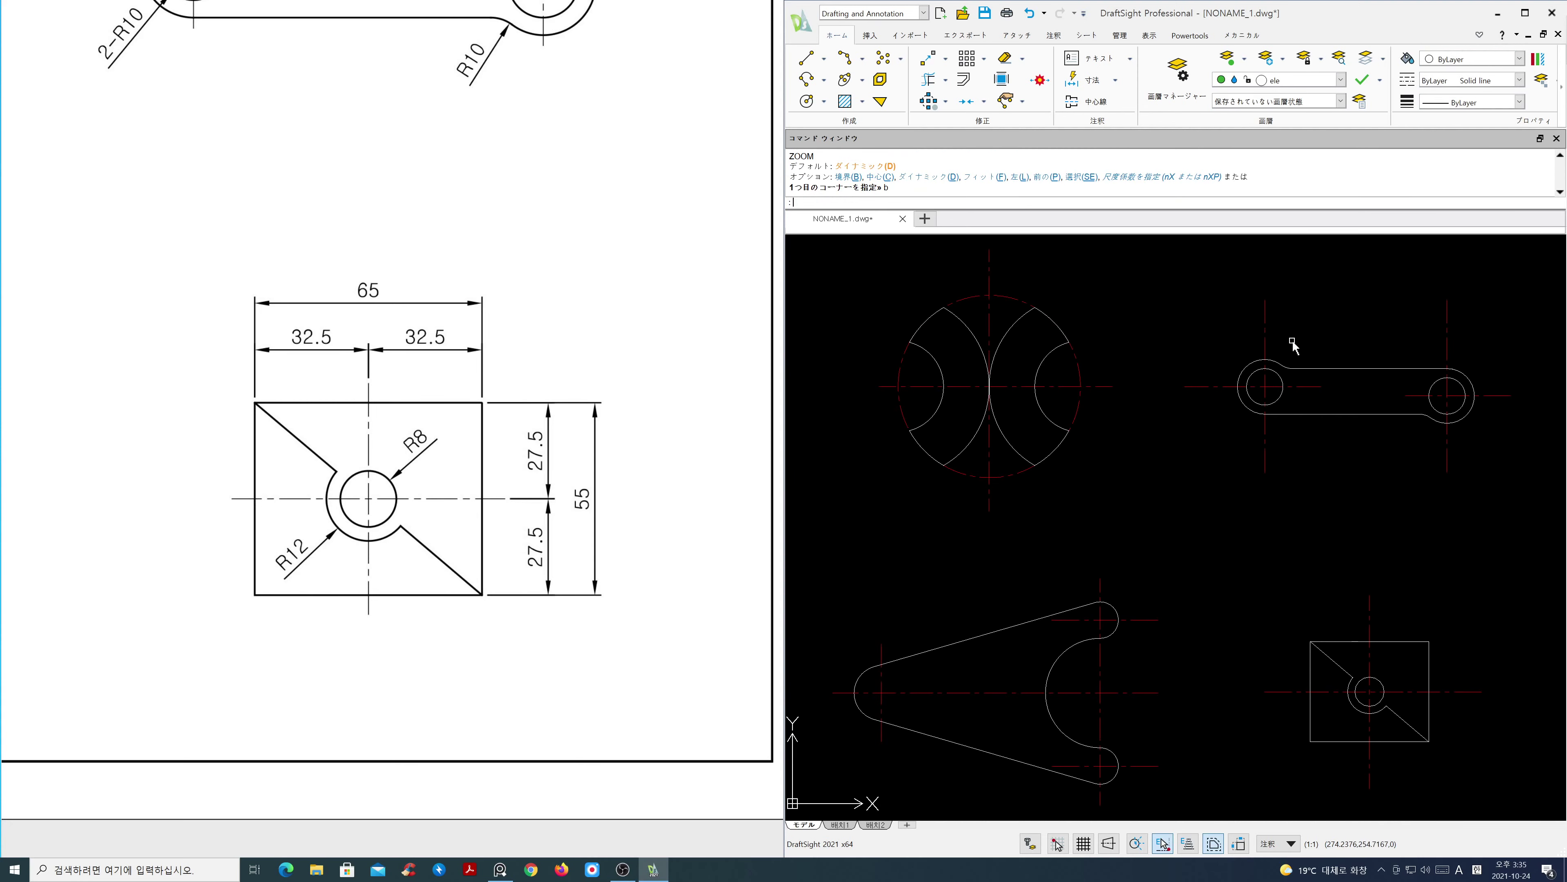
scroll(596, 475, down, 3)
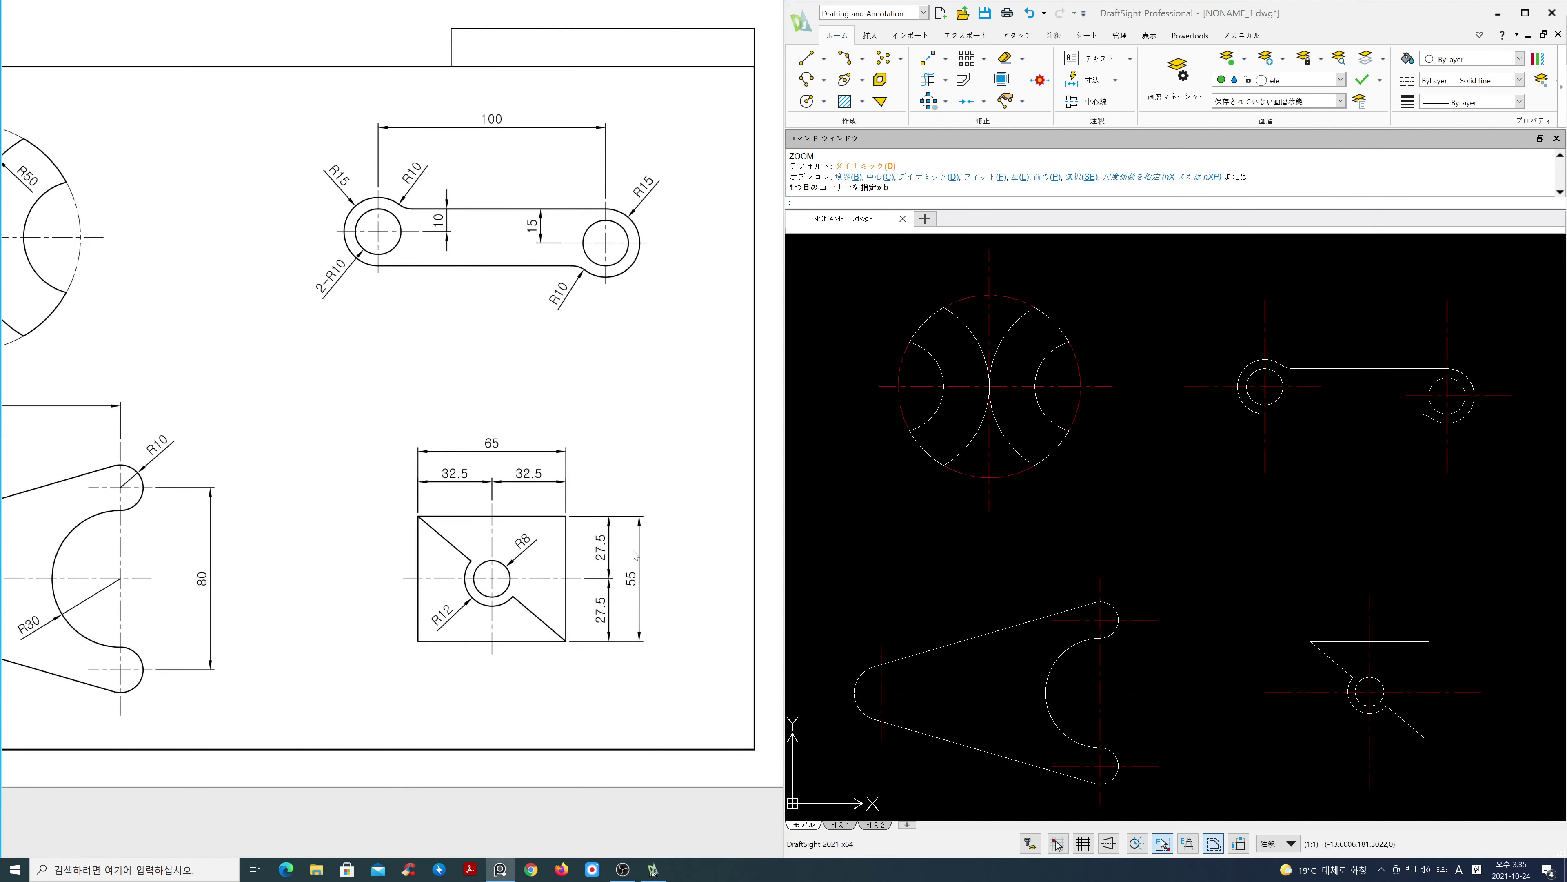
scroll(617, 507, down, 1)
mouse_move(603, 476)
middle_down()
mouse_move(608, 506)
mouse_move(697, 515)
middle_up()
scroll(605, 485, up, 1)
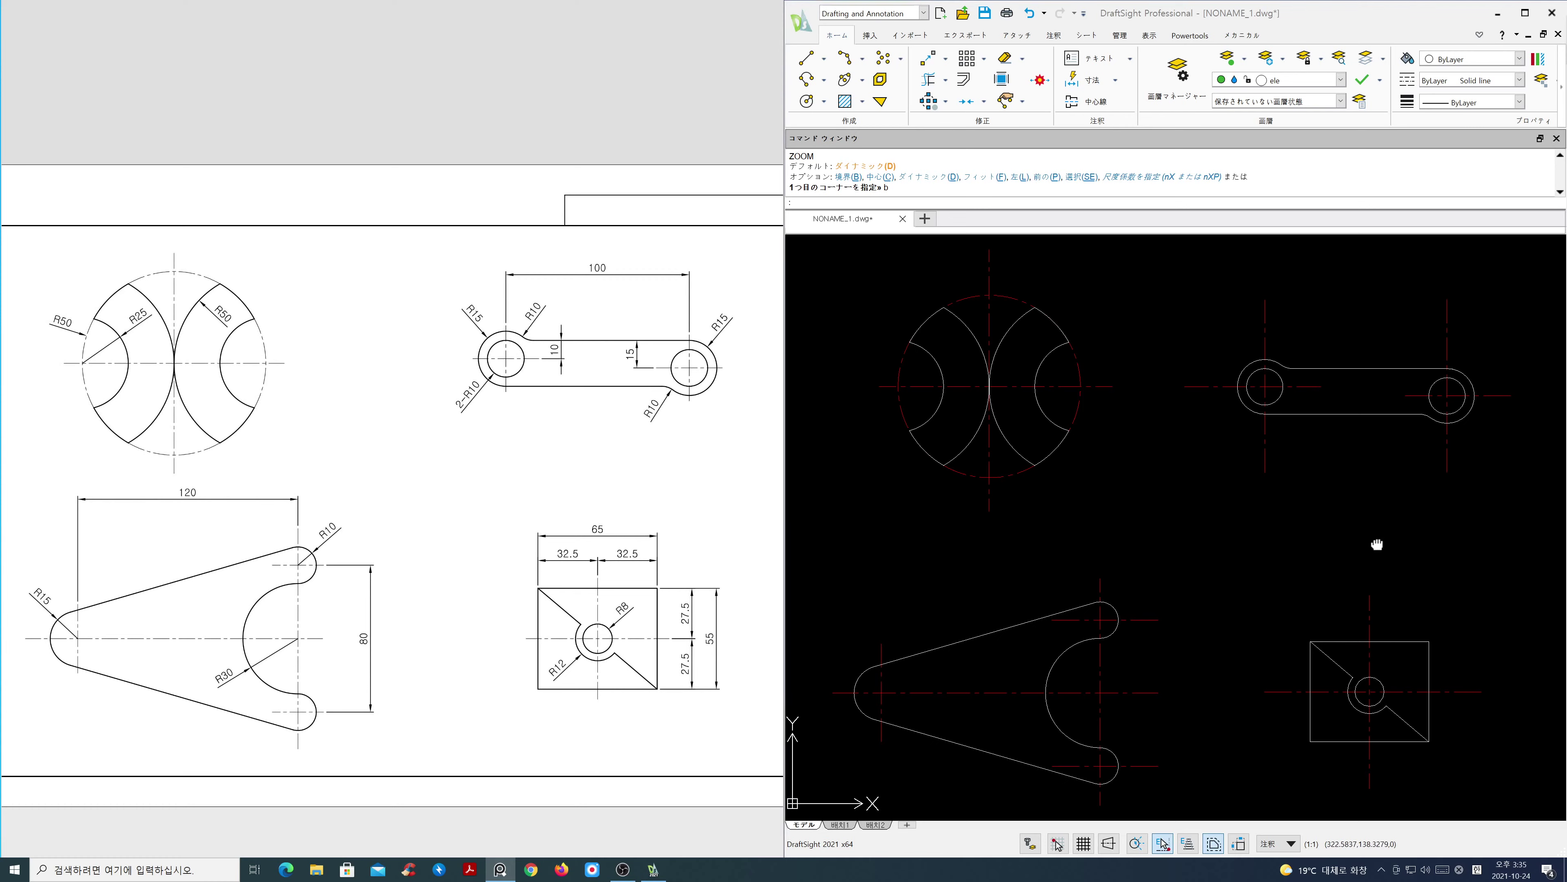
mouse_move(1385, 543)
middle_down()
mouse_move(1373, 501)
mouse_move(1366, 517)
middle_up()
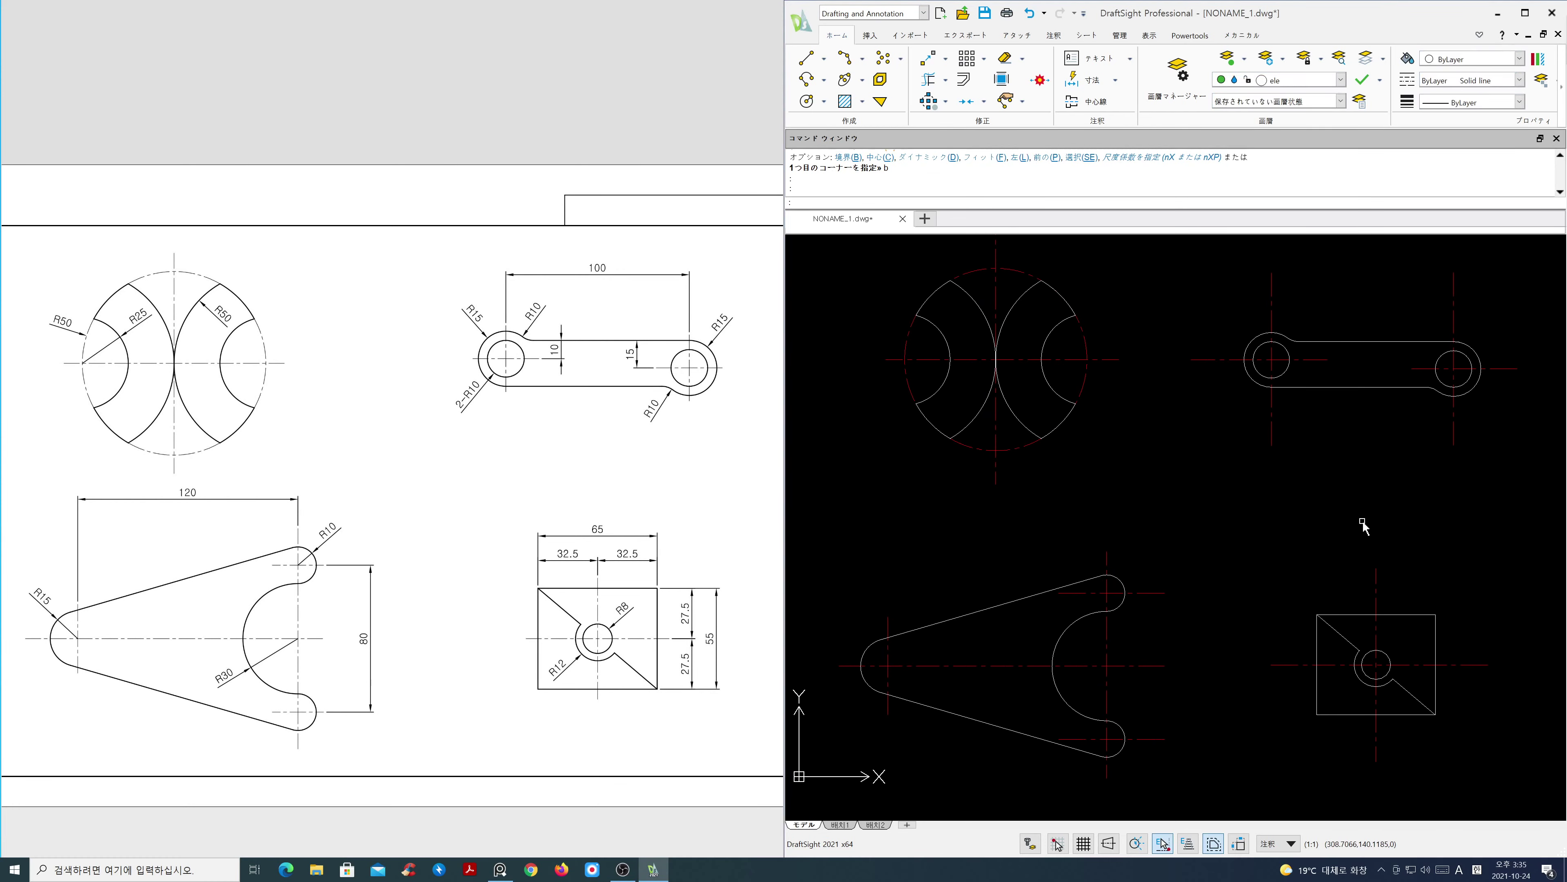